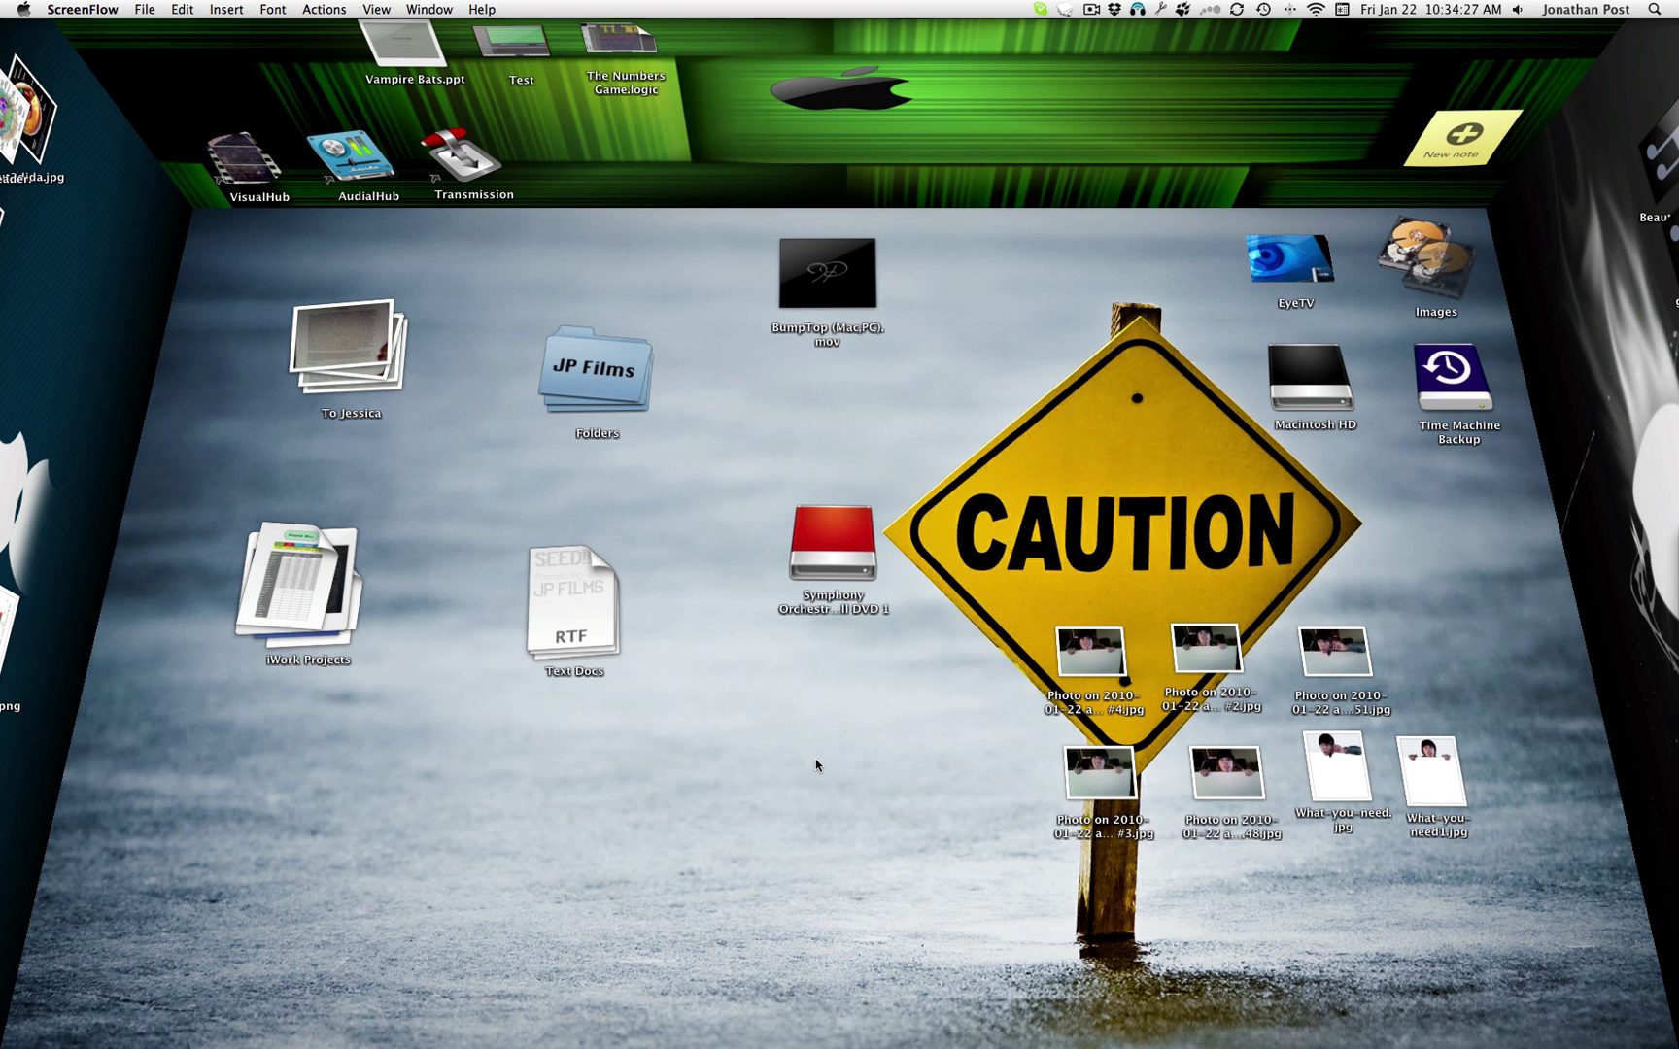
Open Photo Booth from the Applications folder and bring its window to the front
mouse_move(874, 1046)
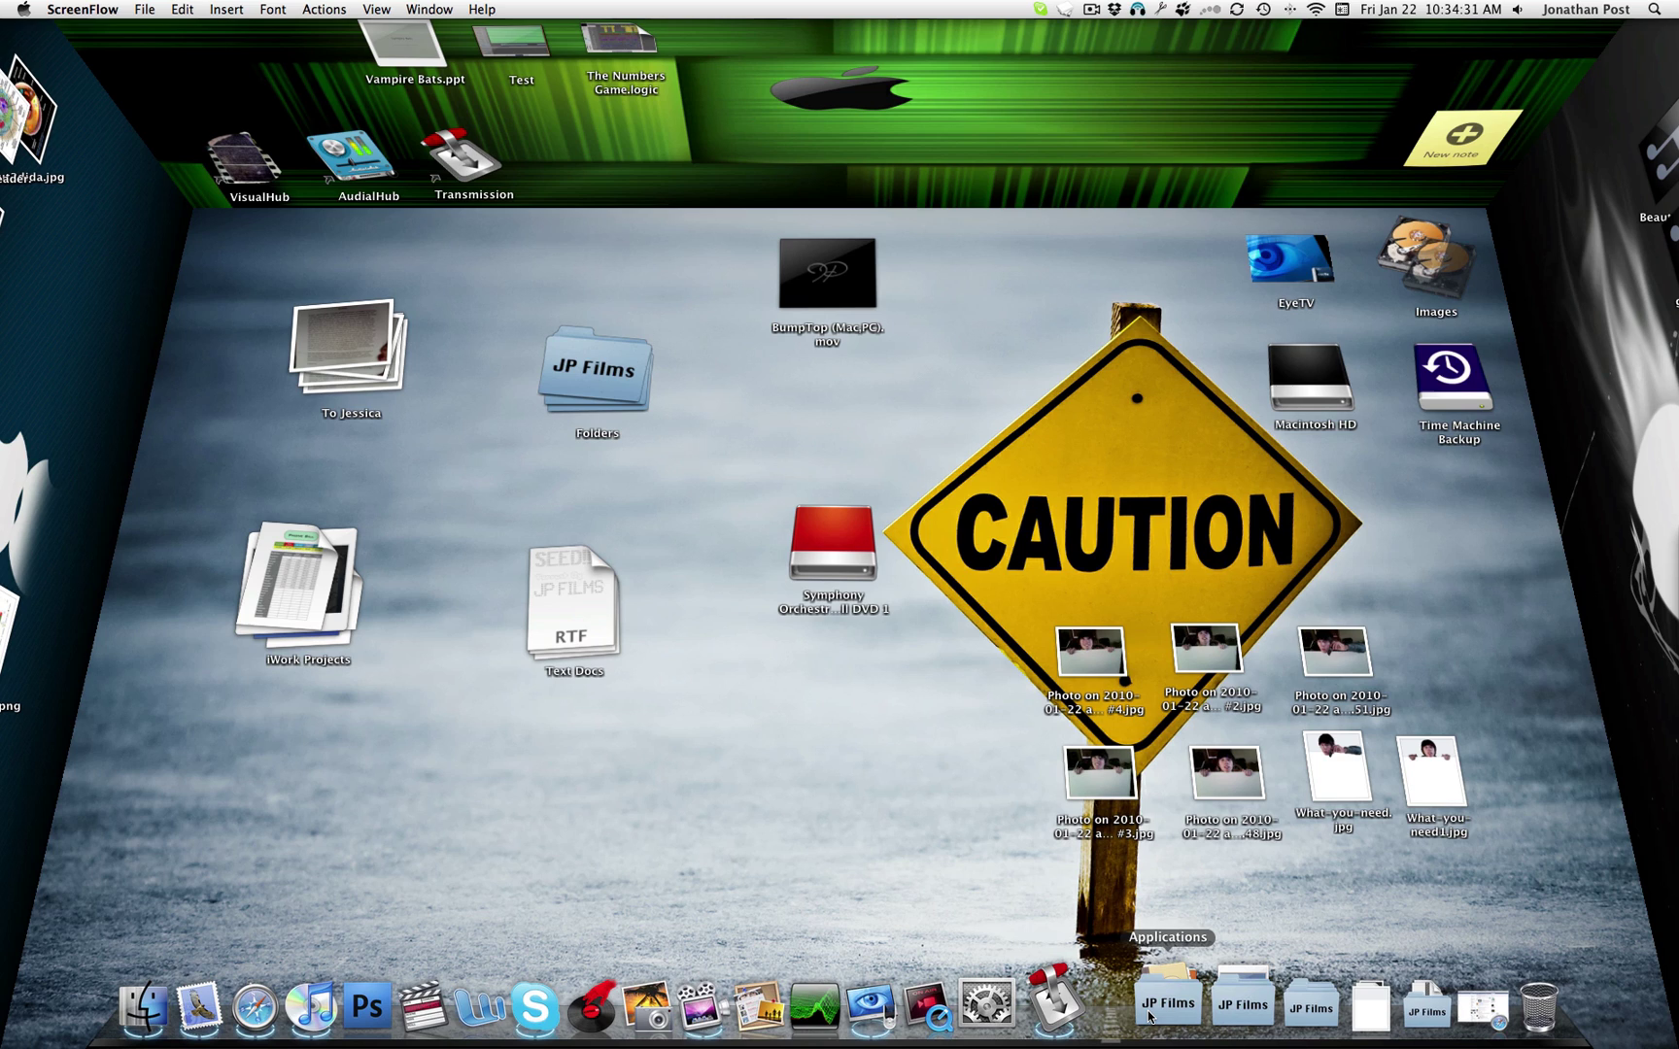
left_click(1149, 1011)
type("ph")
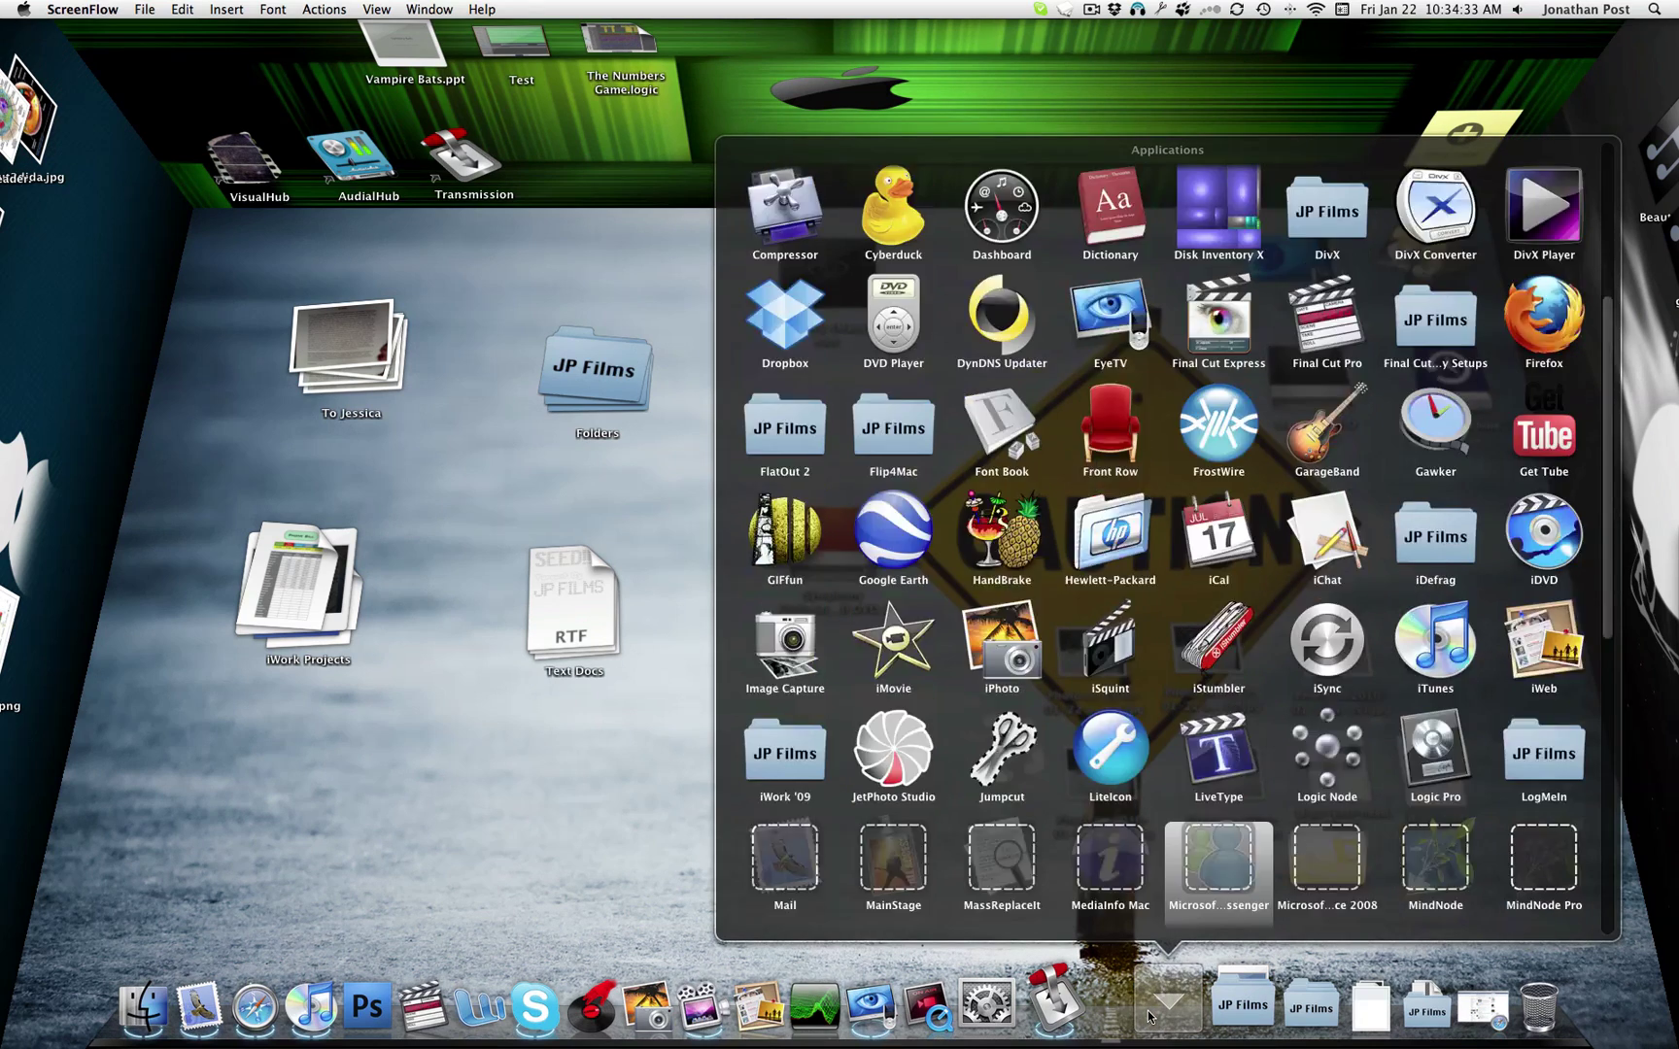
key("Return")
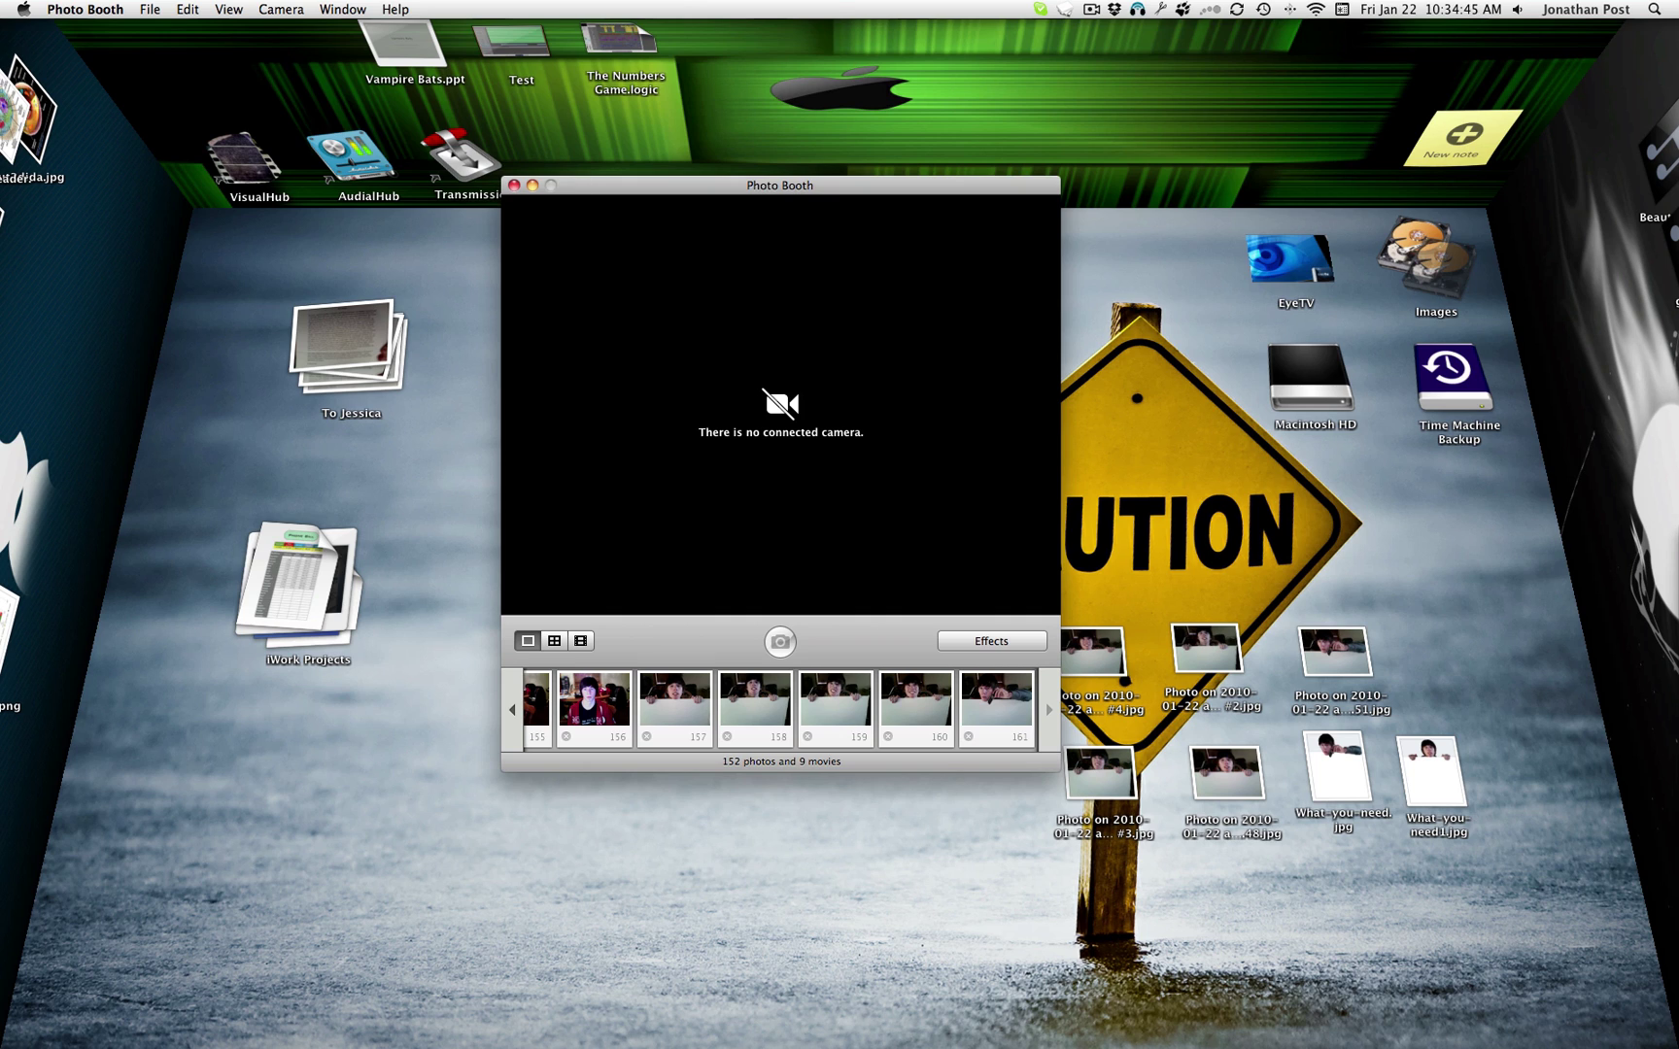
key("super+Tab")
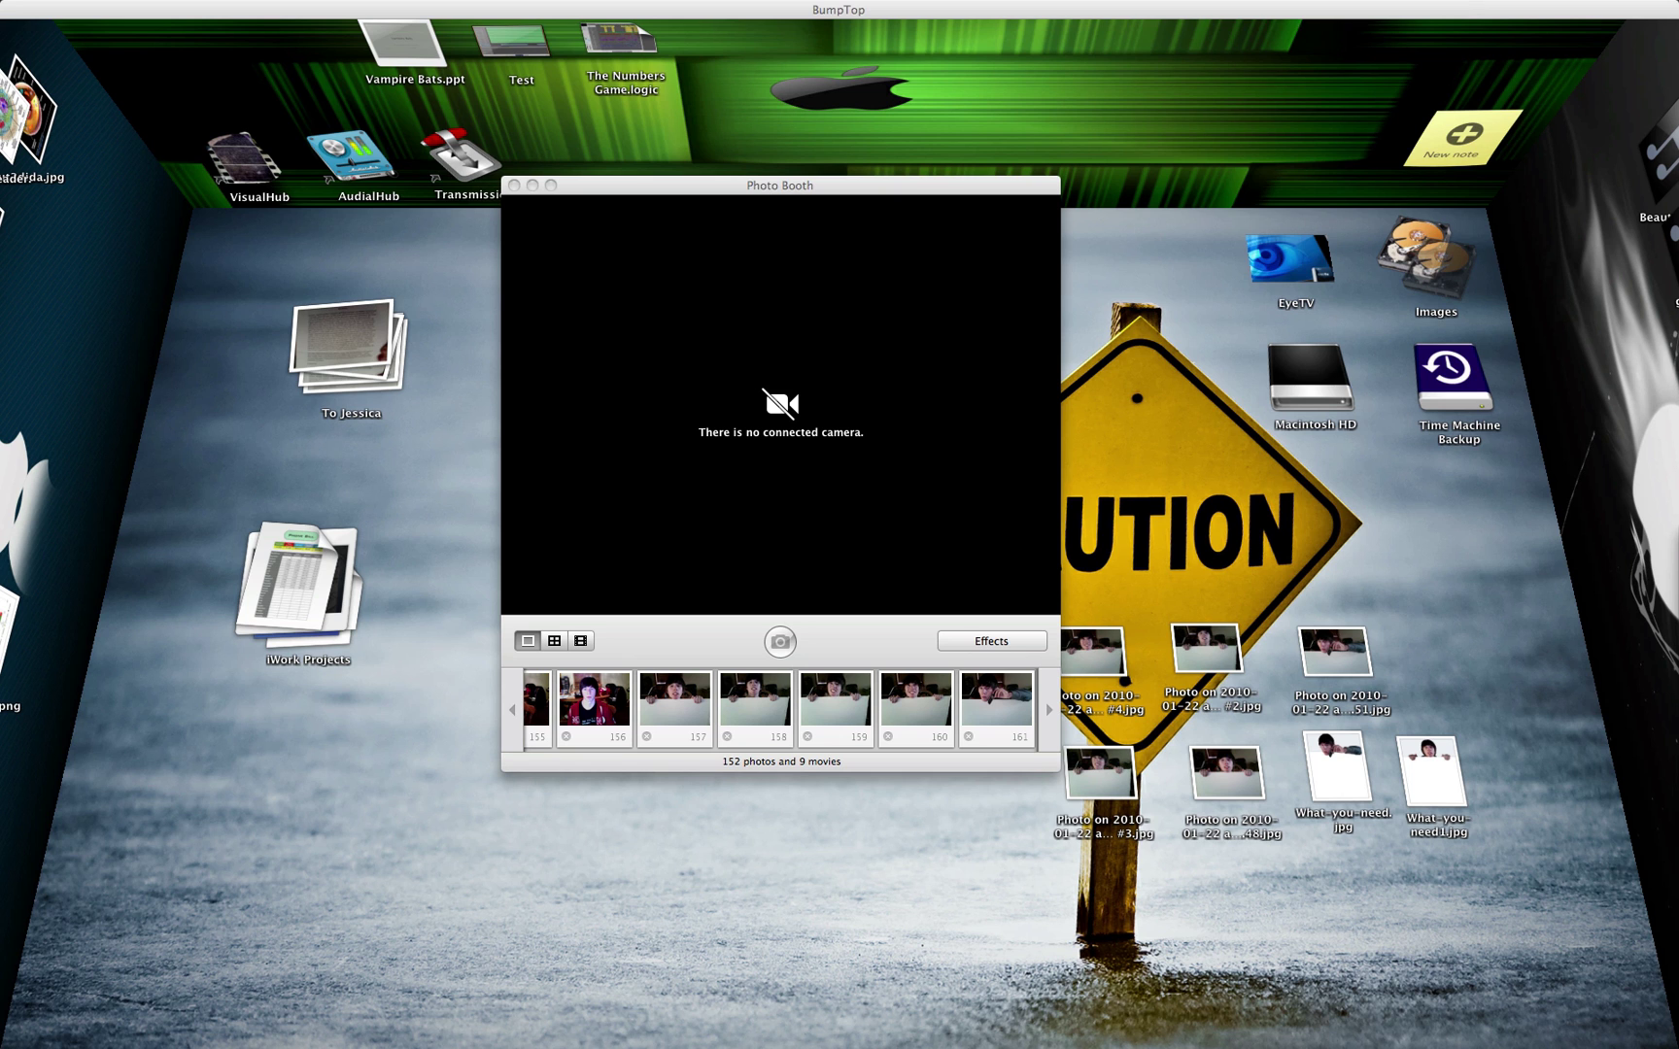
left_click(841, 598)
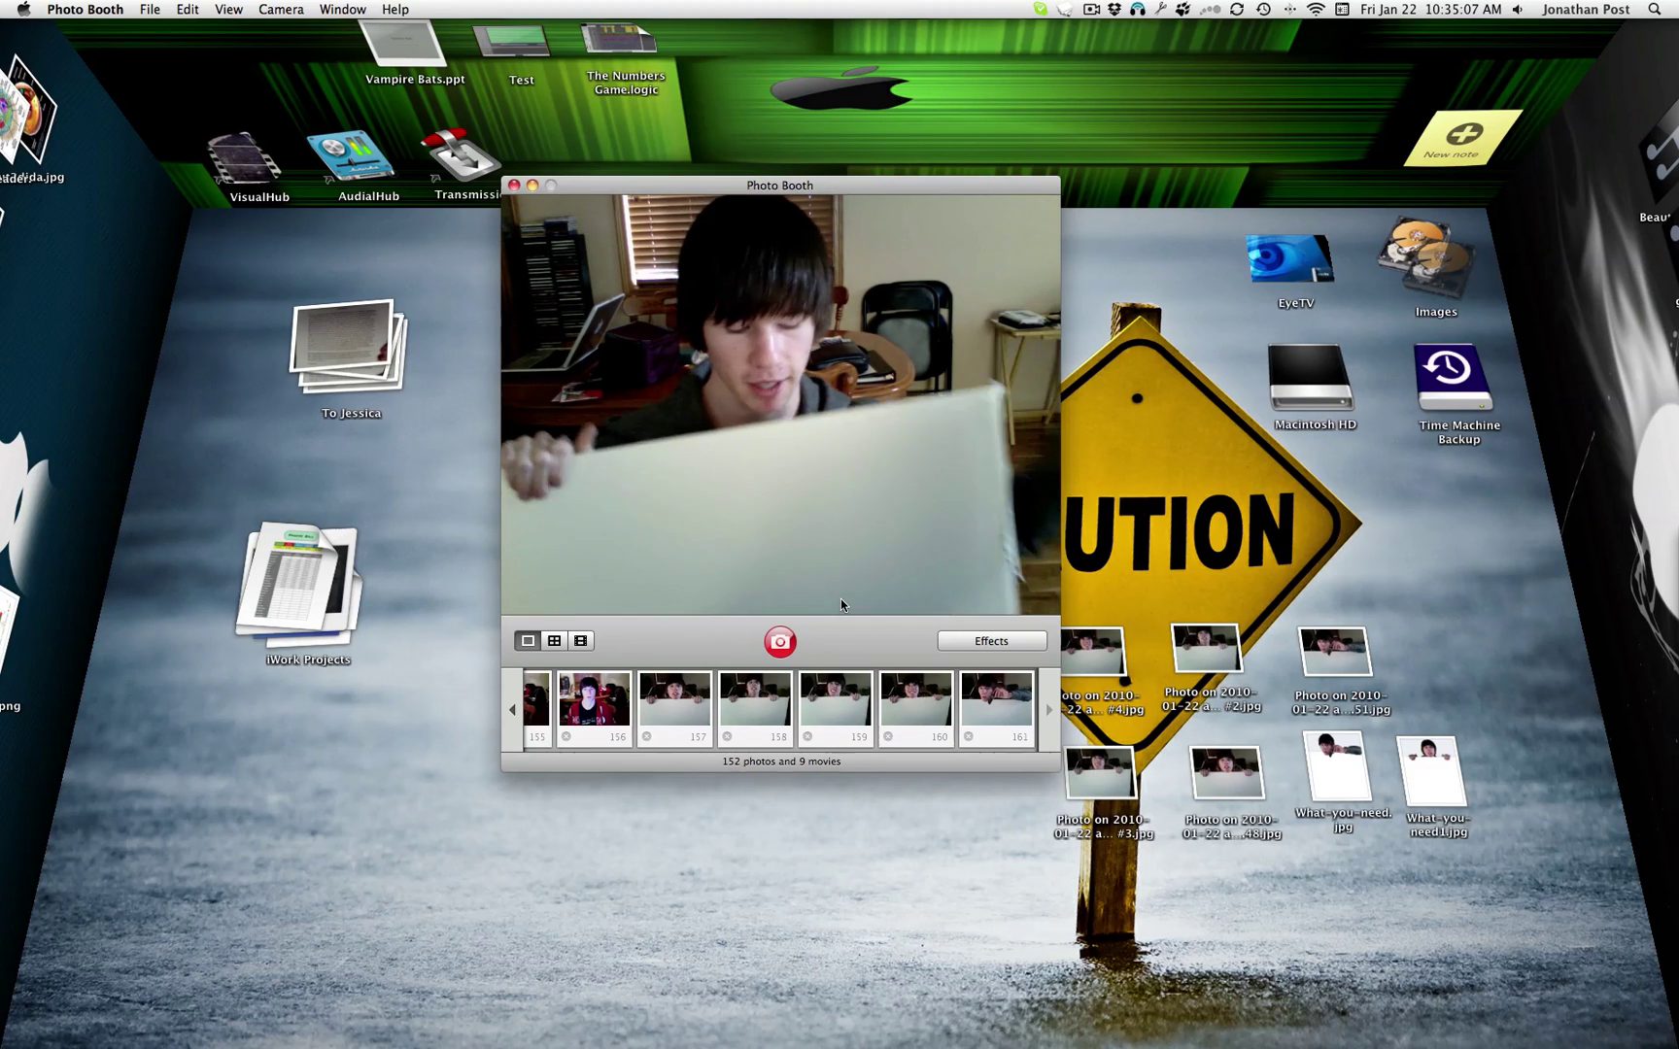
Take two webcam photos posing behind the white board, and copy the newest one to the desktop
left_click(779, 642)
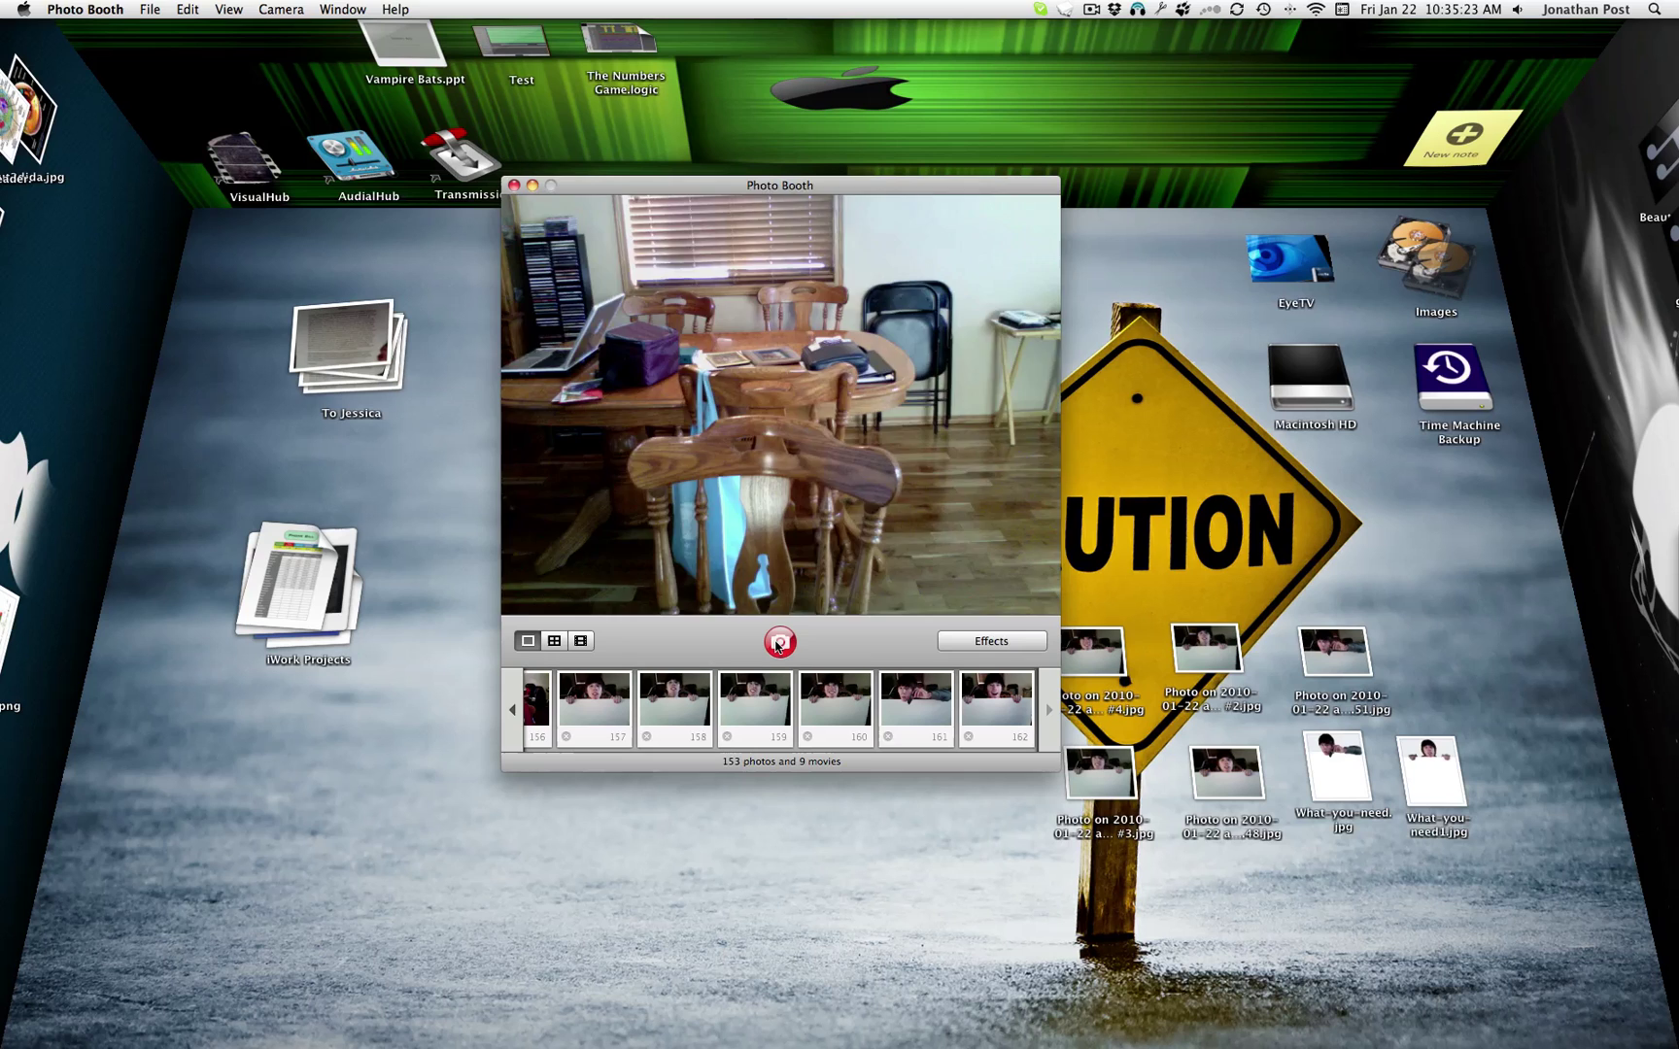
left_click(779, 642)
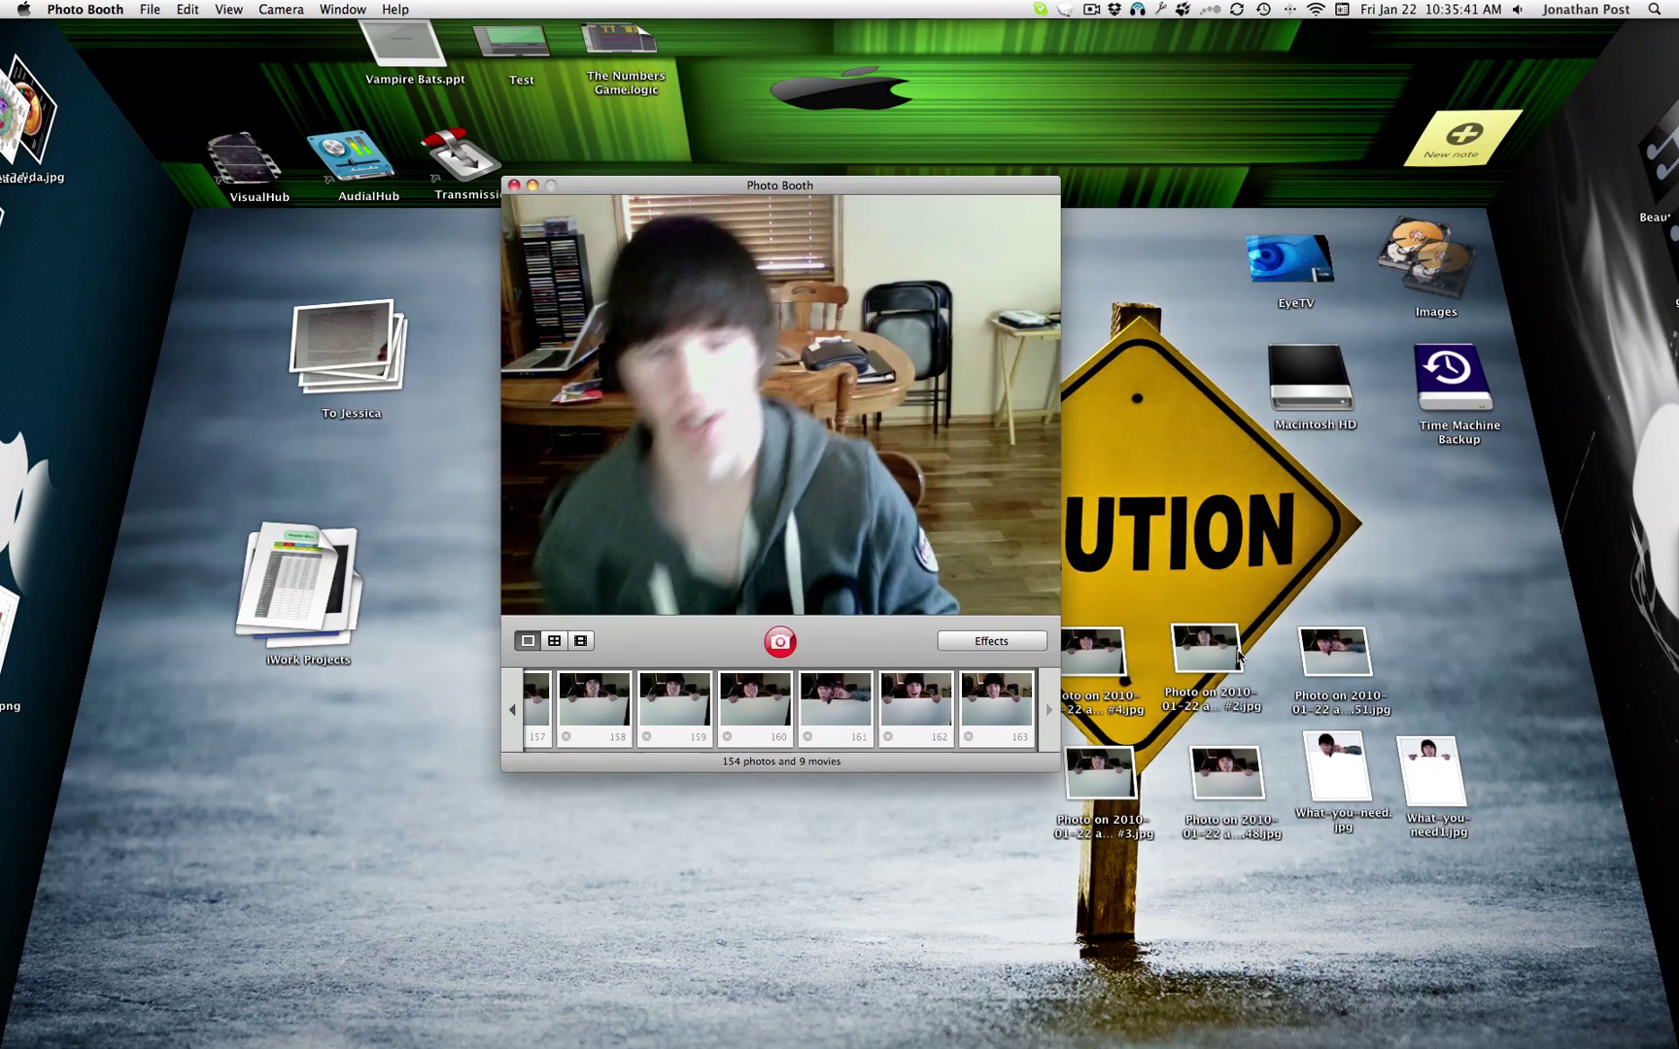
left_click_drag(1024, 683, 1195, 513)
left_click_drag(1103, 466, 1107, 464)
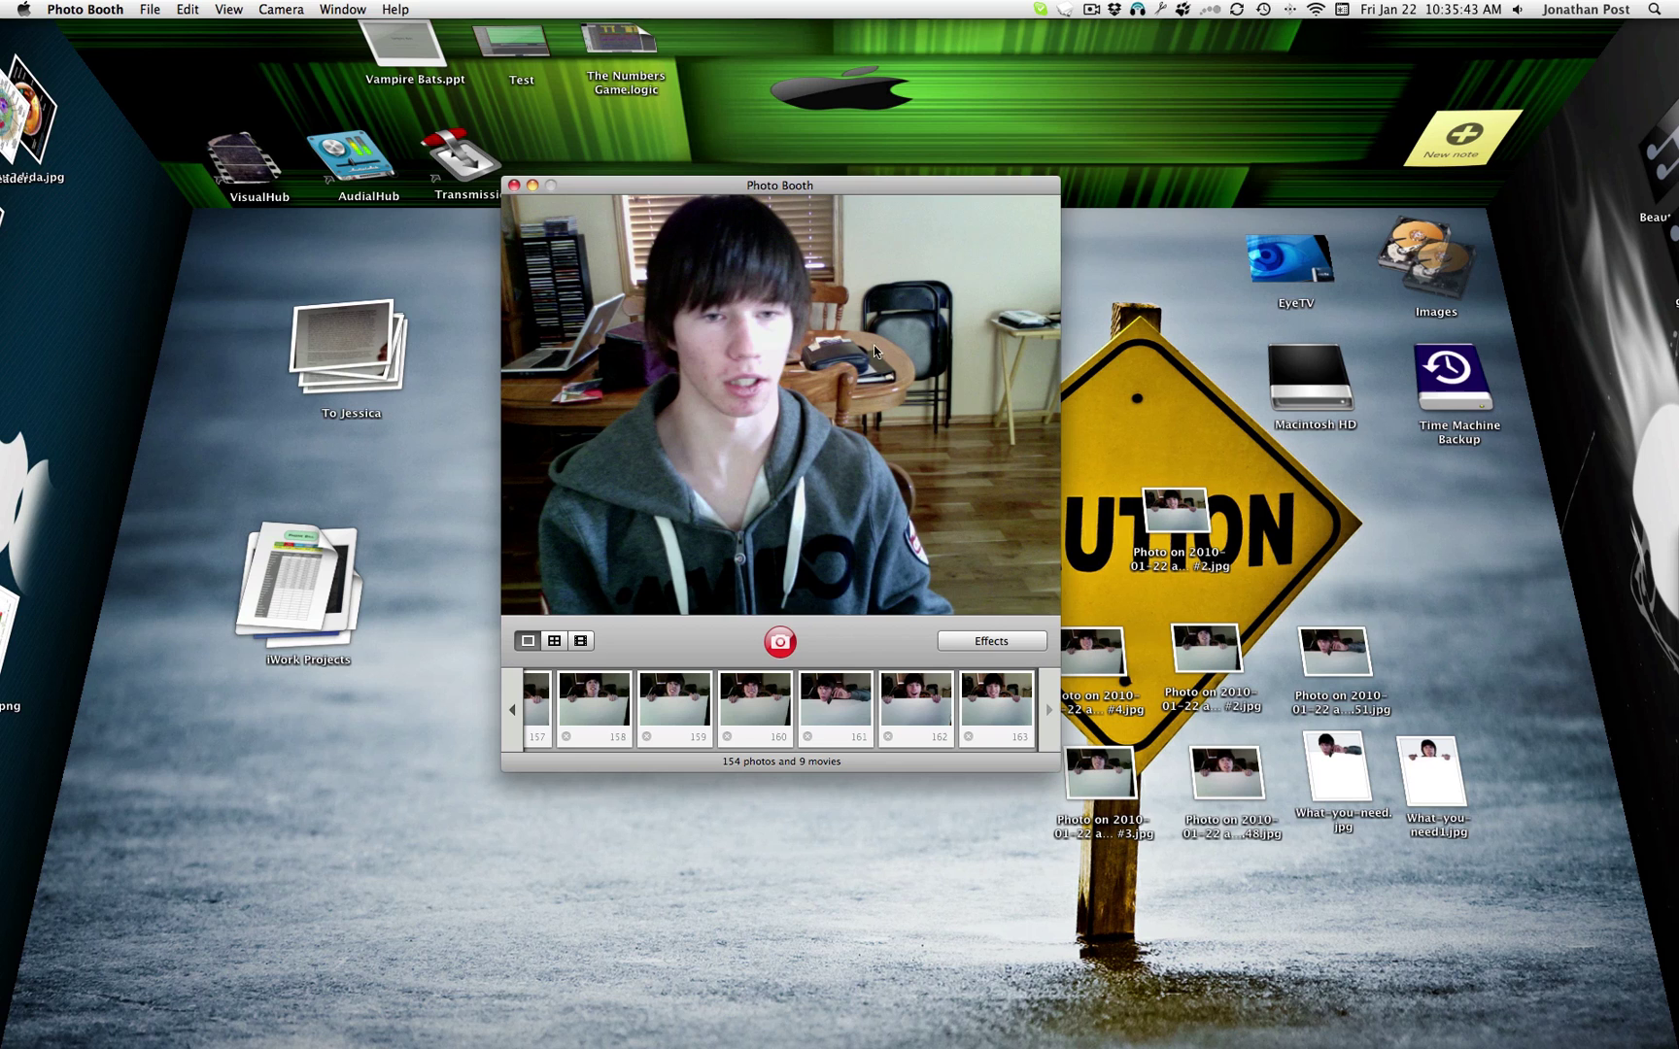
Close the Photo Booth window and place the exported photo below the red DVD icon on the desktop
key("super+w")
left_click_drag(1191, 515, 854, 678)
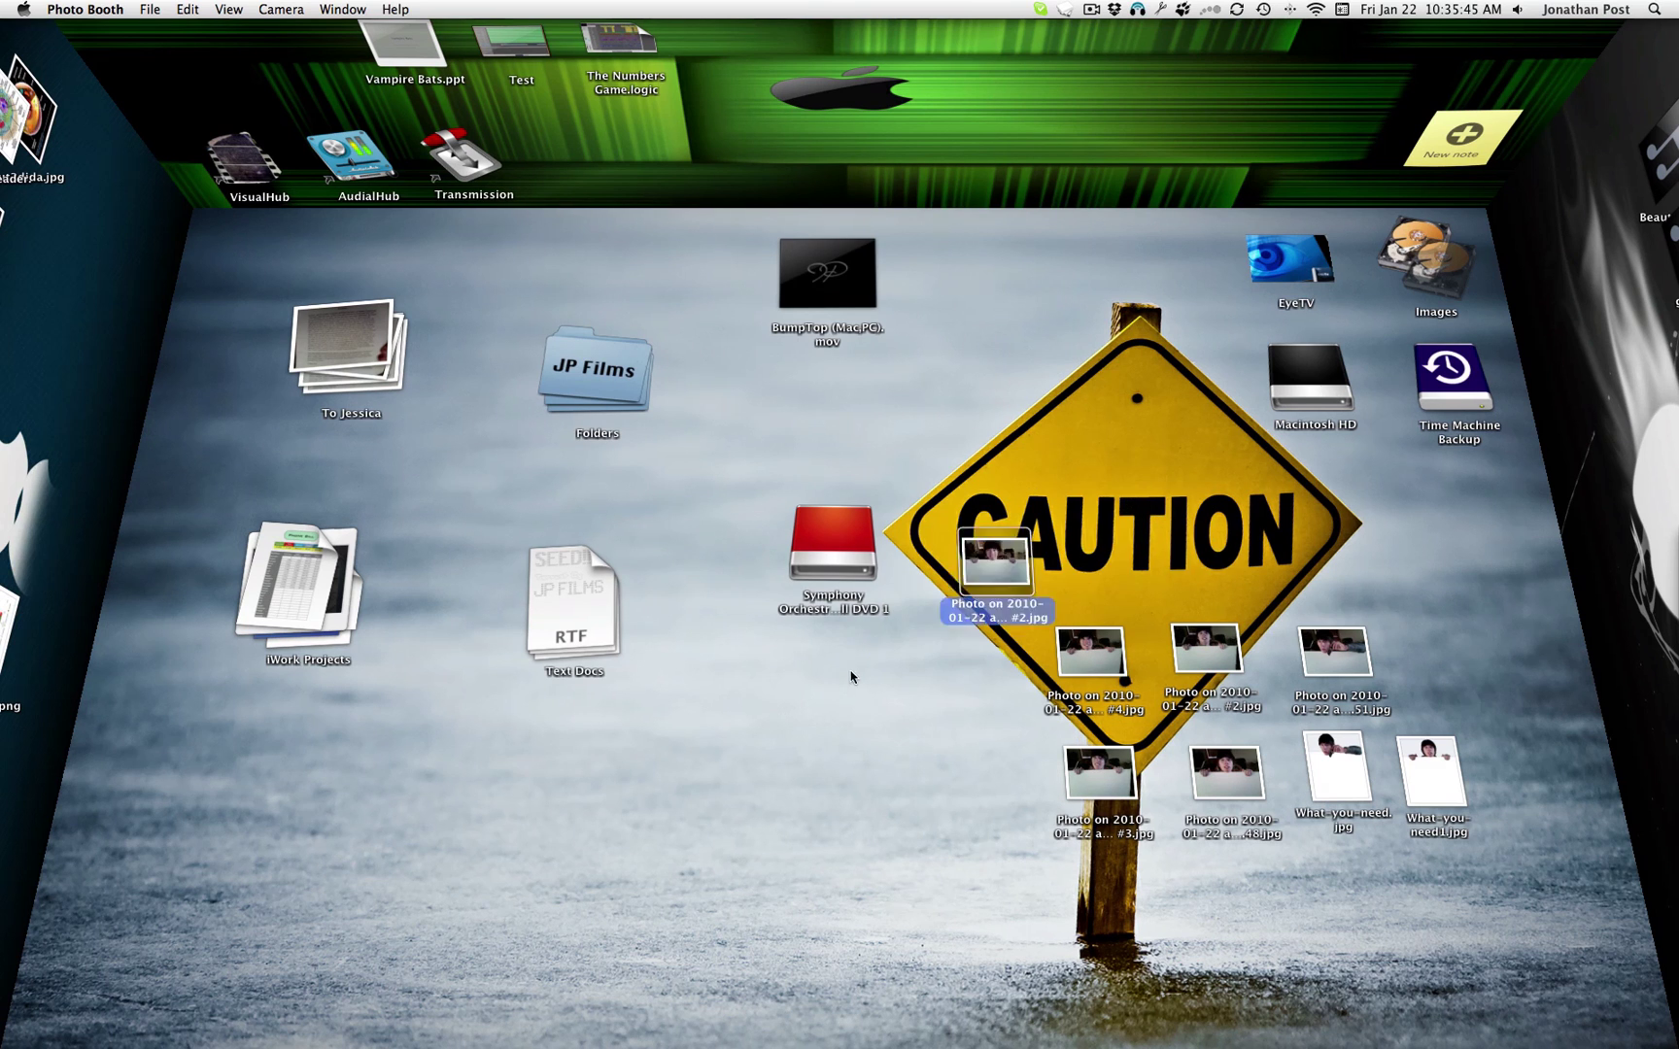
left_click(942, 799)
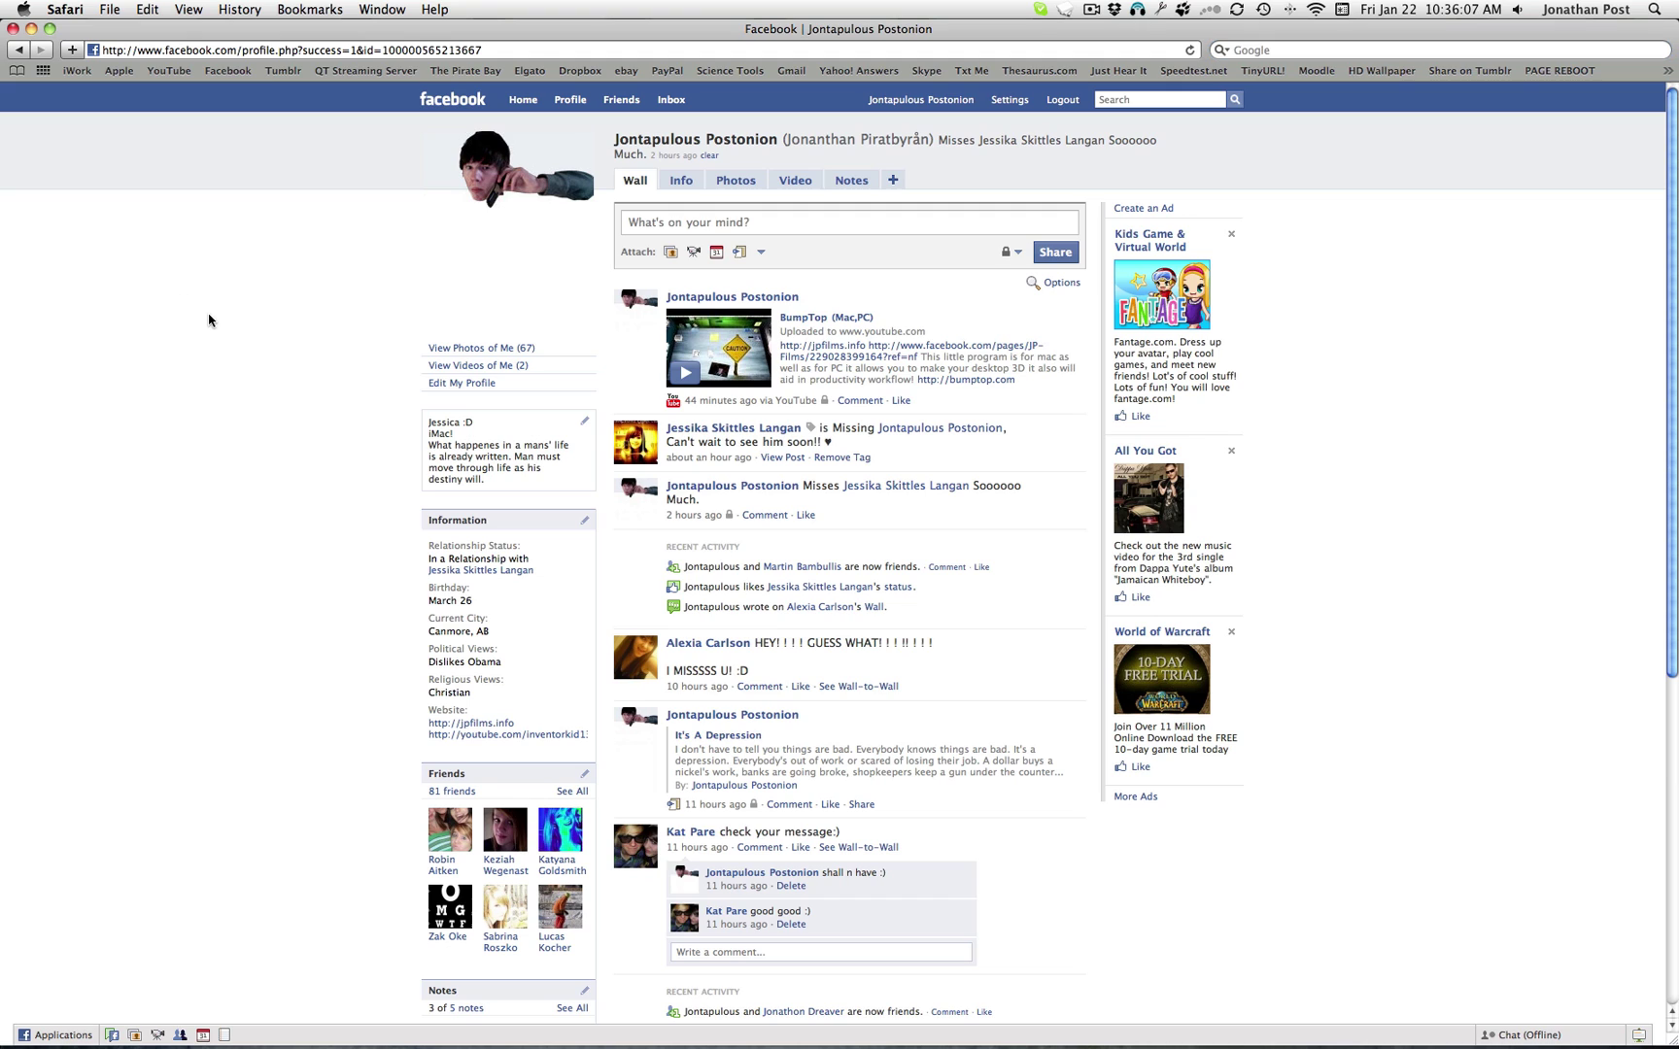
Close the Facebook browser window and open the new webcam photo from the desktop in Photoshop
left_click(13, 29)
mouse_move(865, 1030)
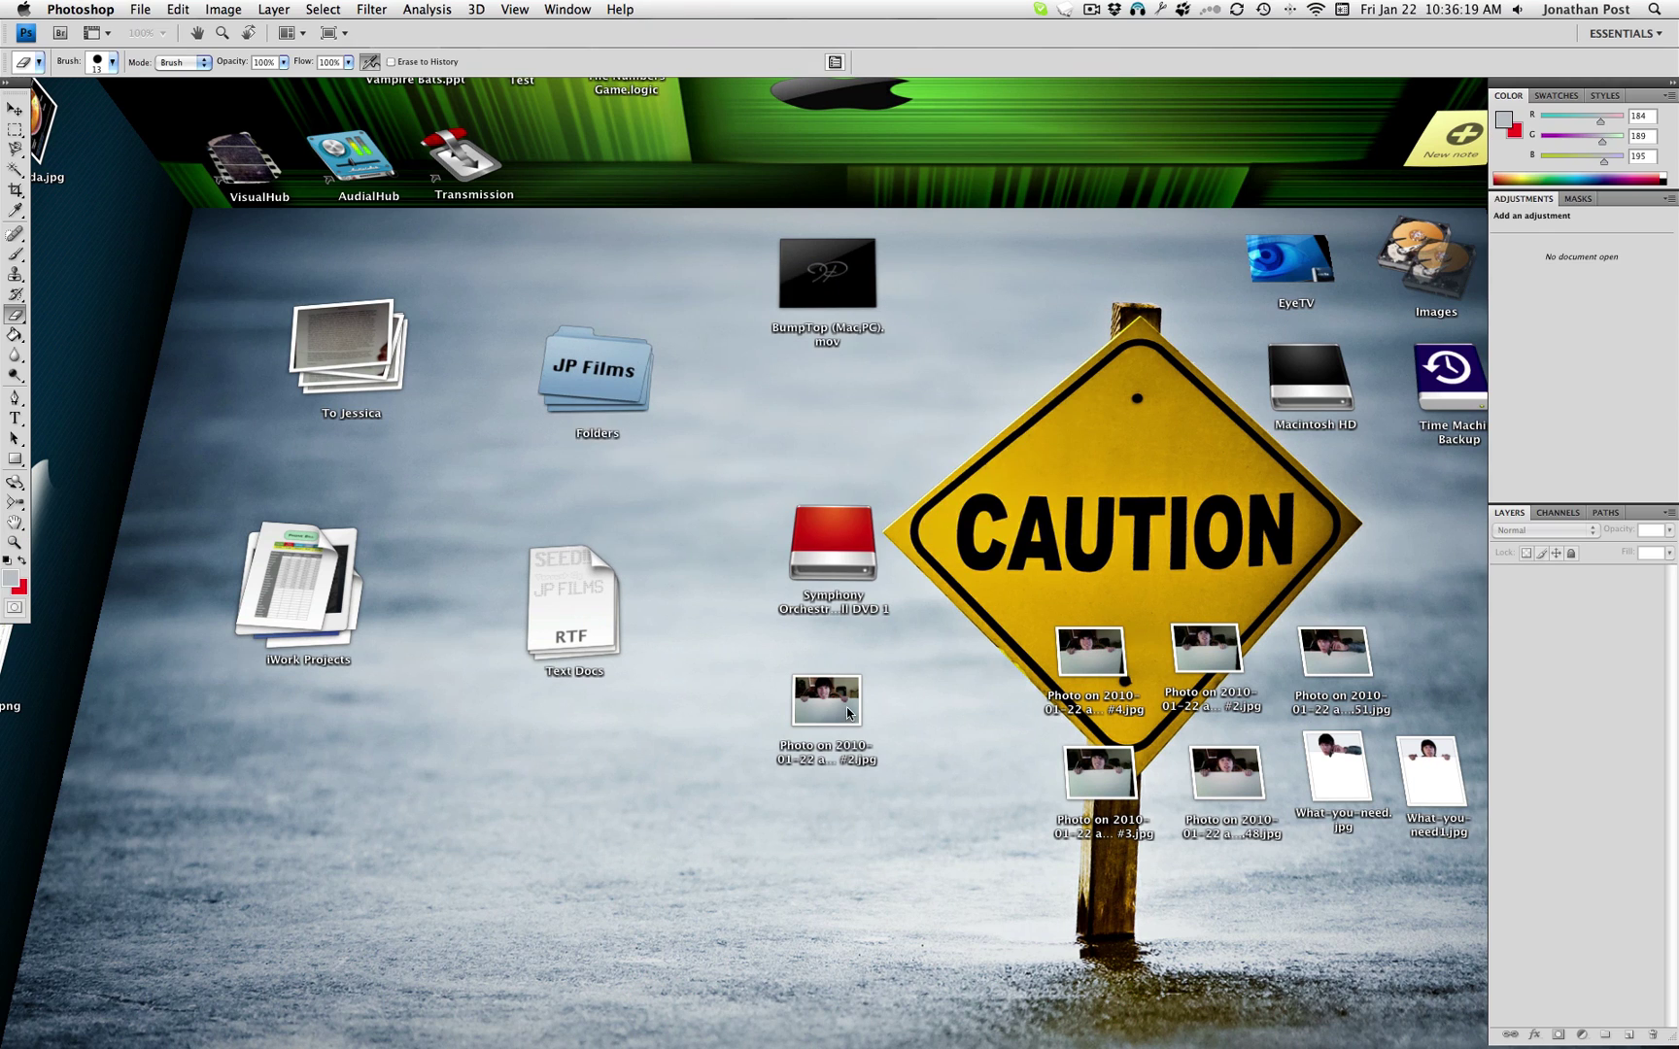
left_click_drag(833, 703, 442, 1010)
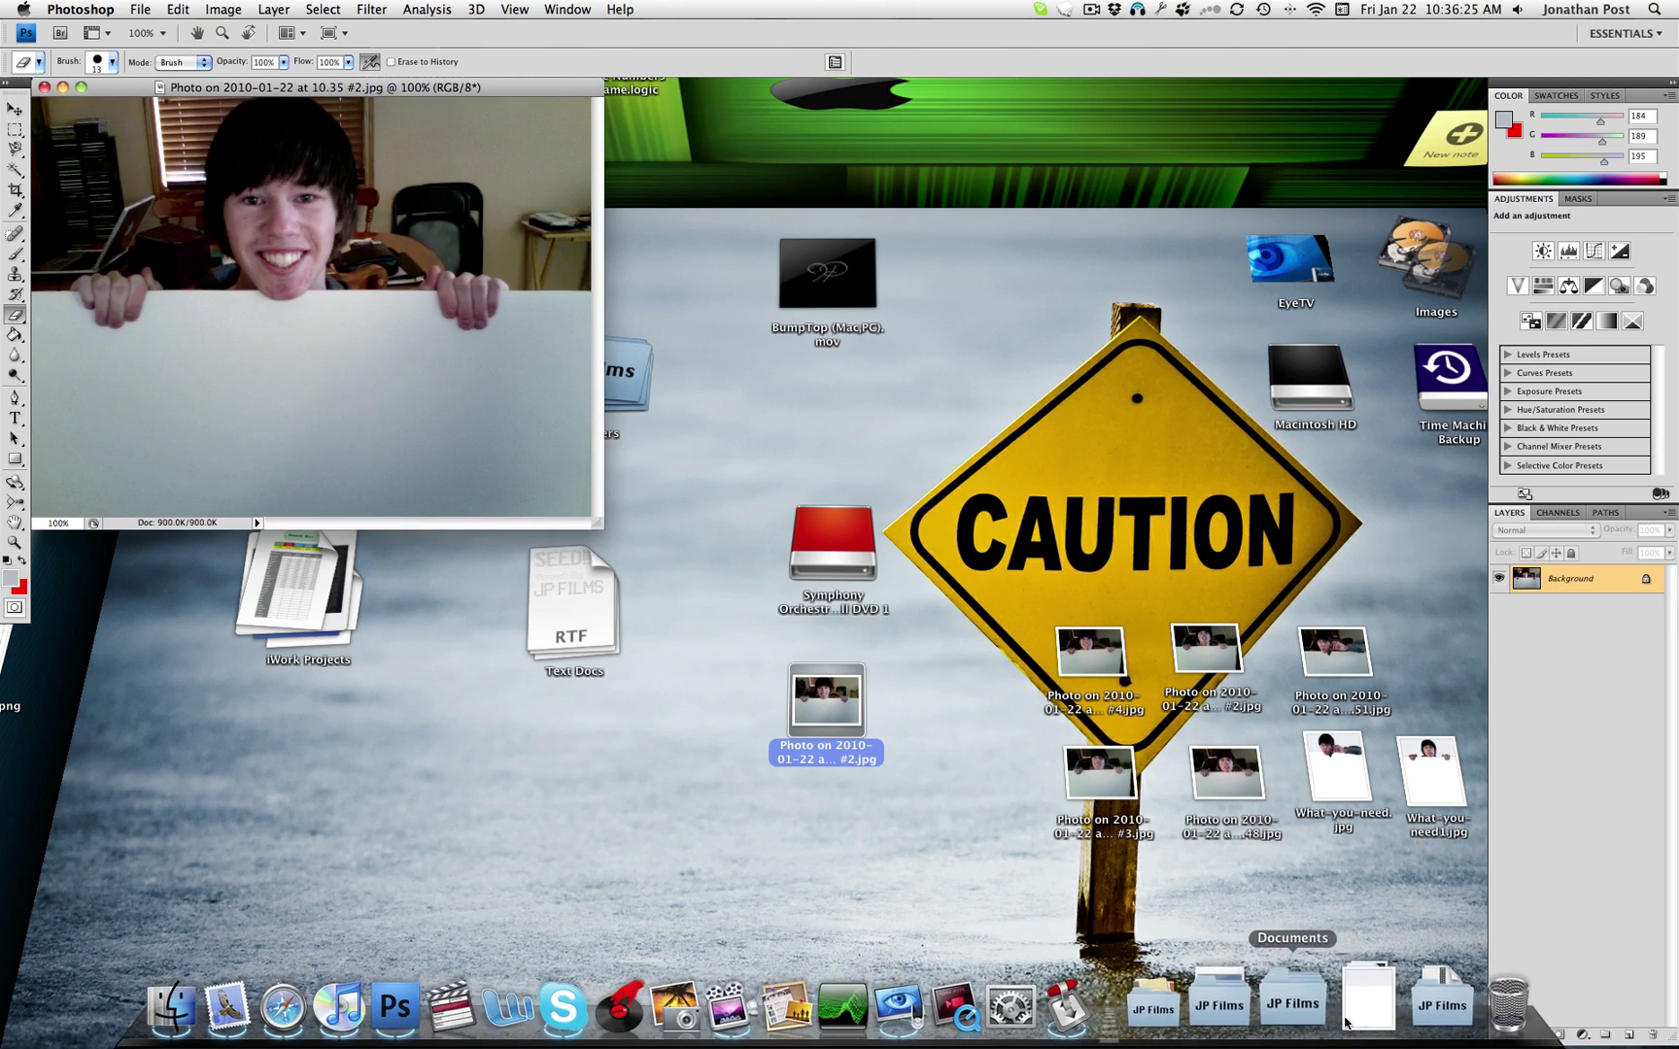
Open the template file What-you-need.jpg in Photoshop alongside the photo
left_click(1362, 1016)
left_click(1362, 1016)
left_click_drag(777, 310, 436, 999)
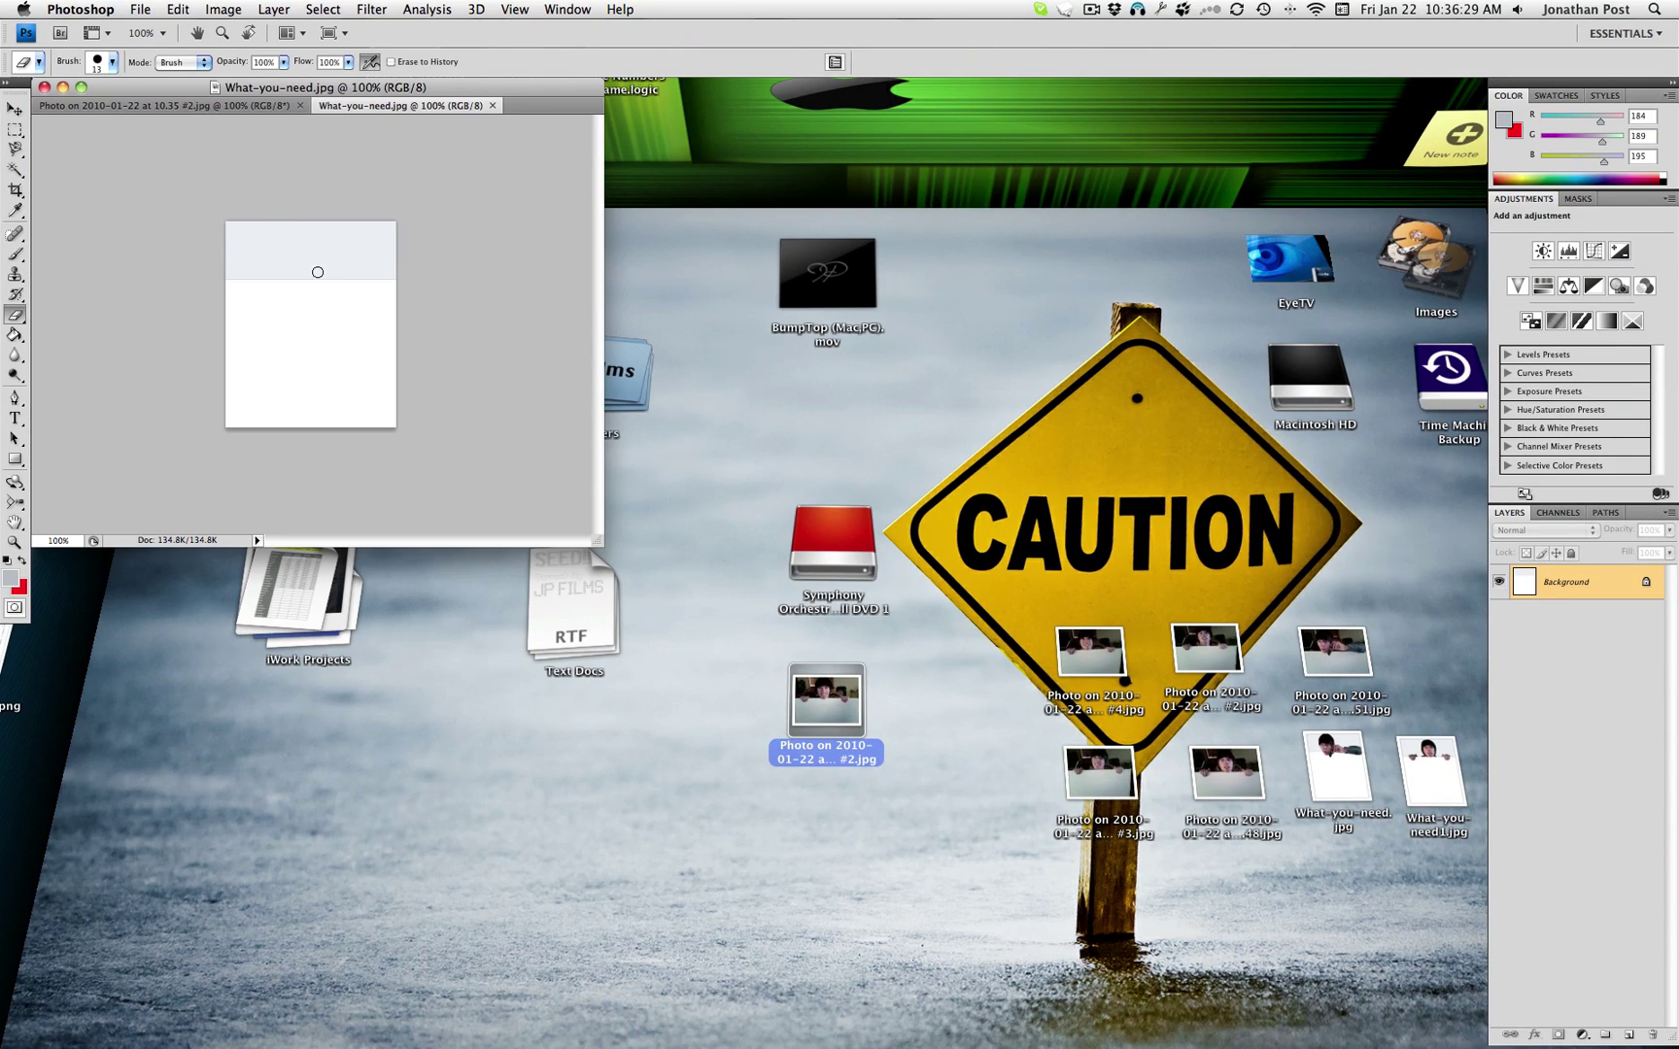
In the webcam photo, outline the head, both hands and the white board with the Magnetic Lasso as a closed selection
left_click(226, 107)
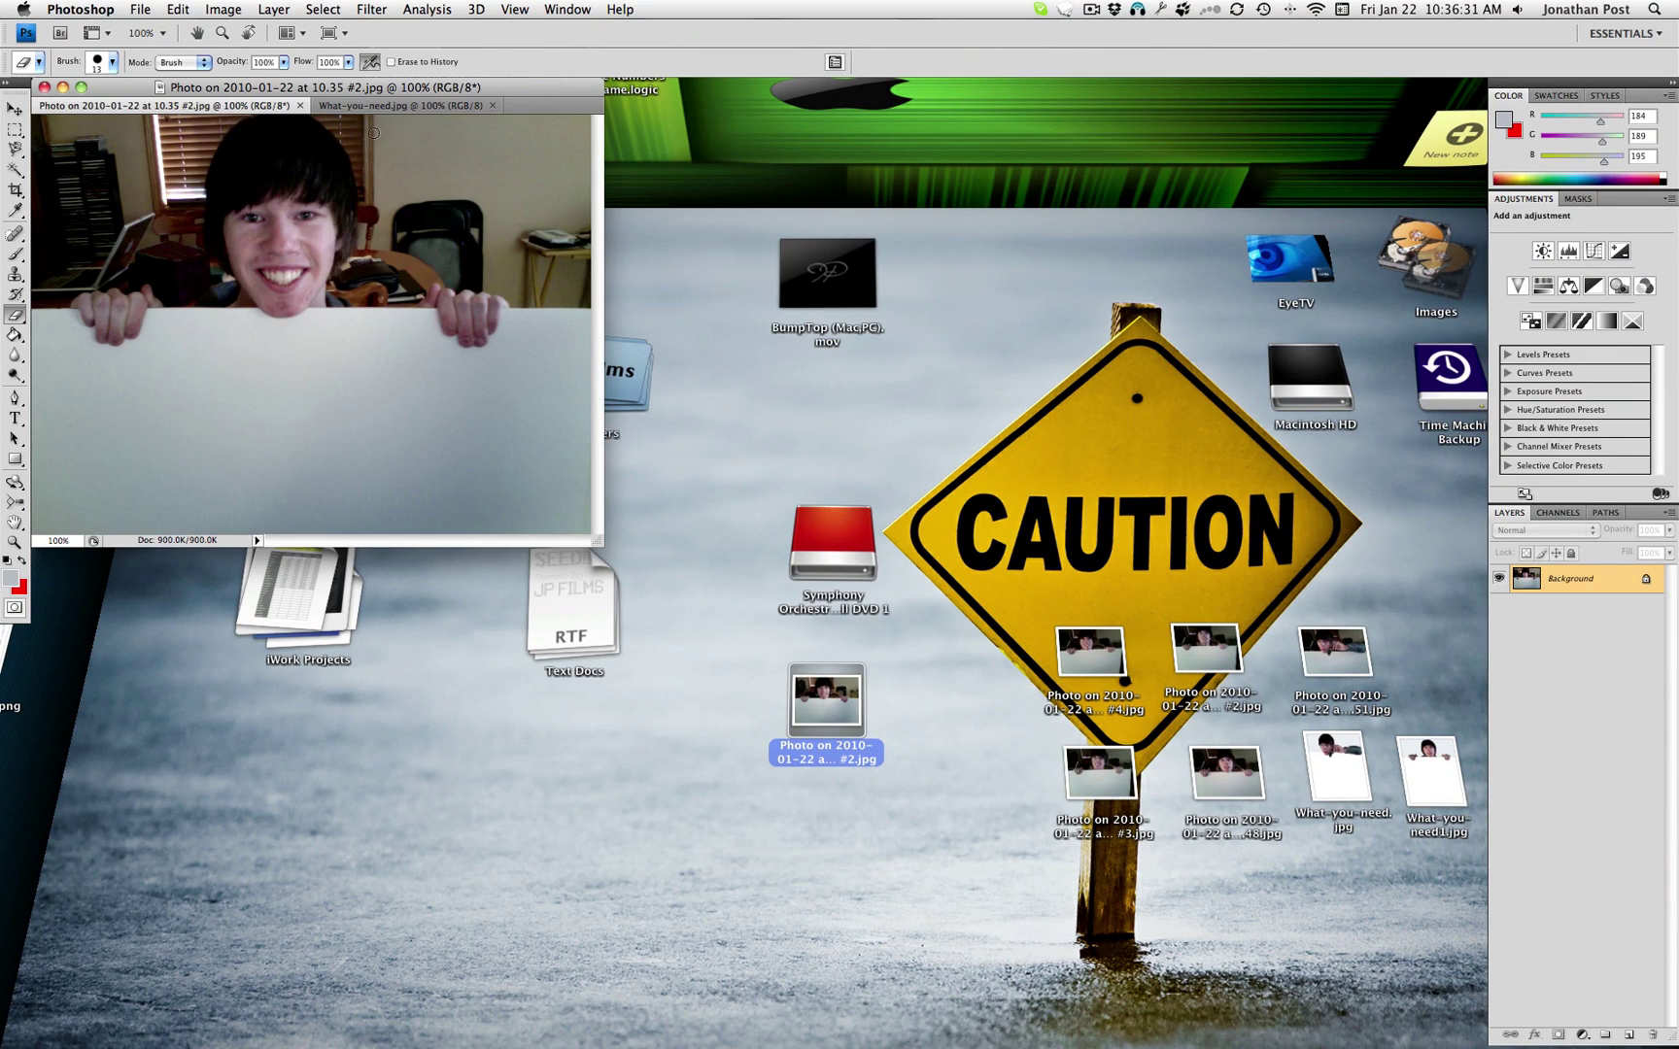
left_click(14, 147)
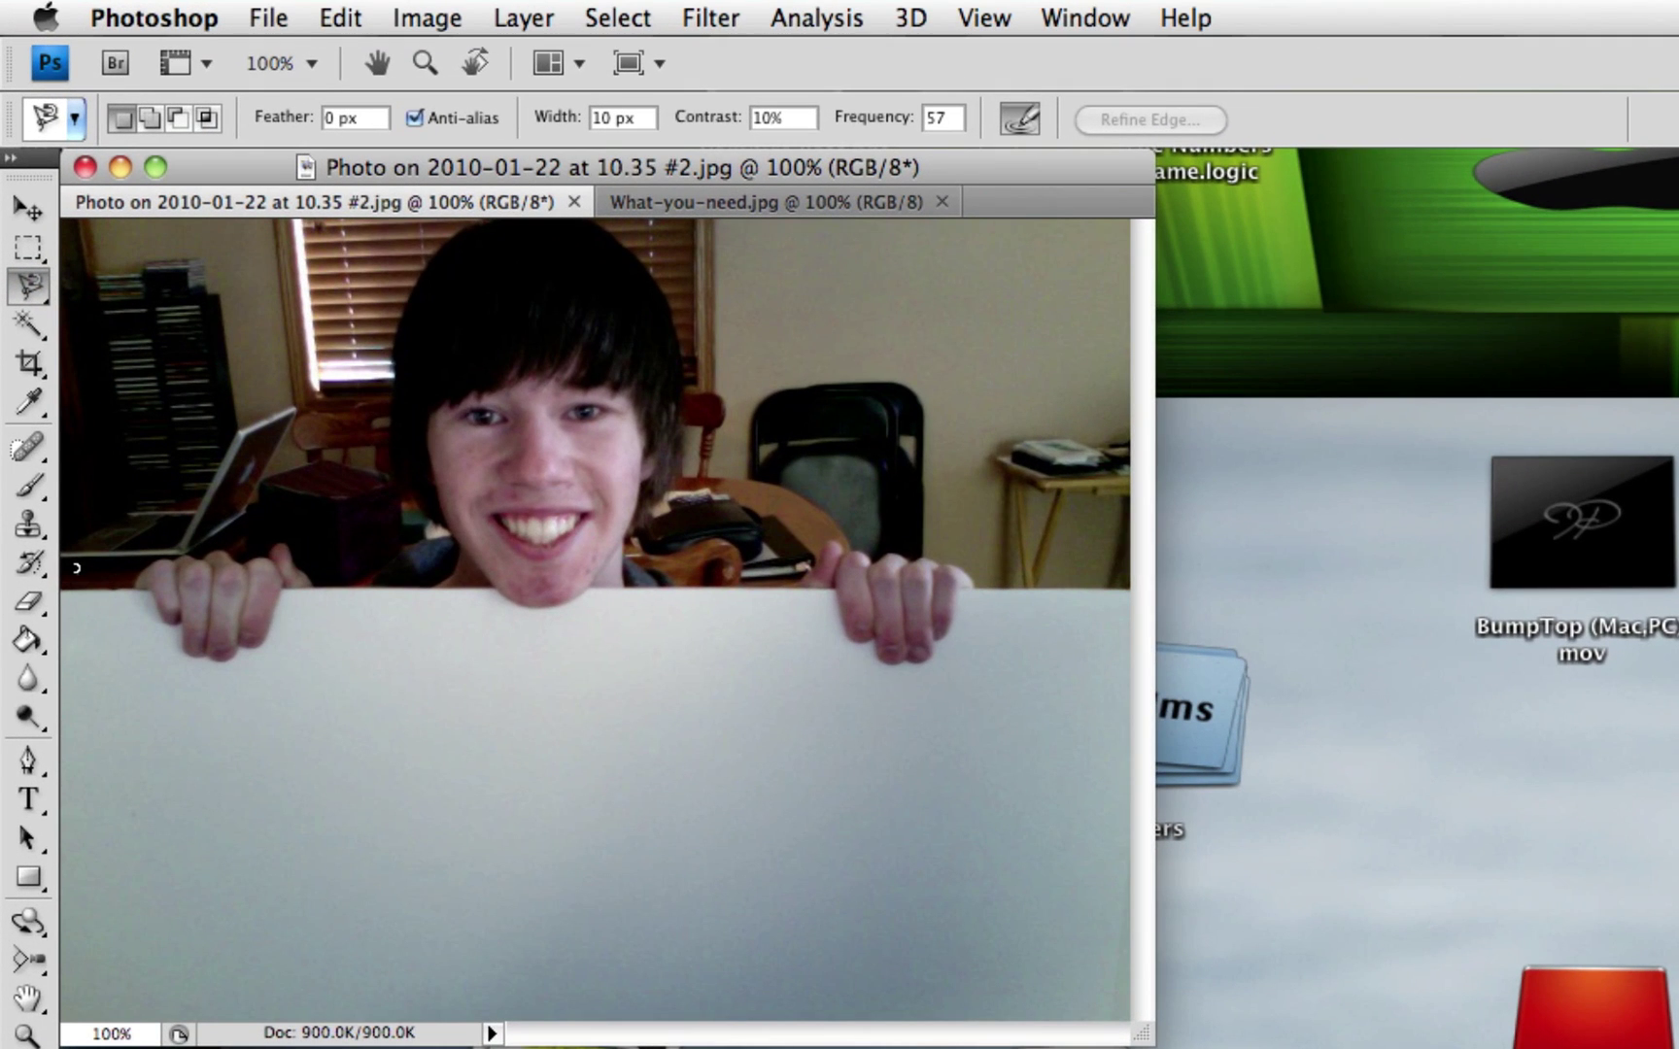
left_click(70, 581)
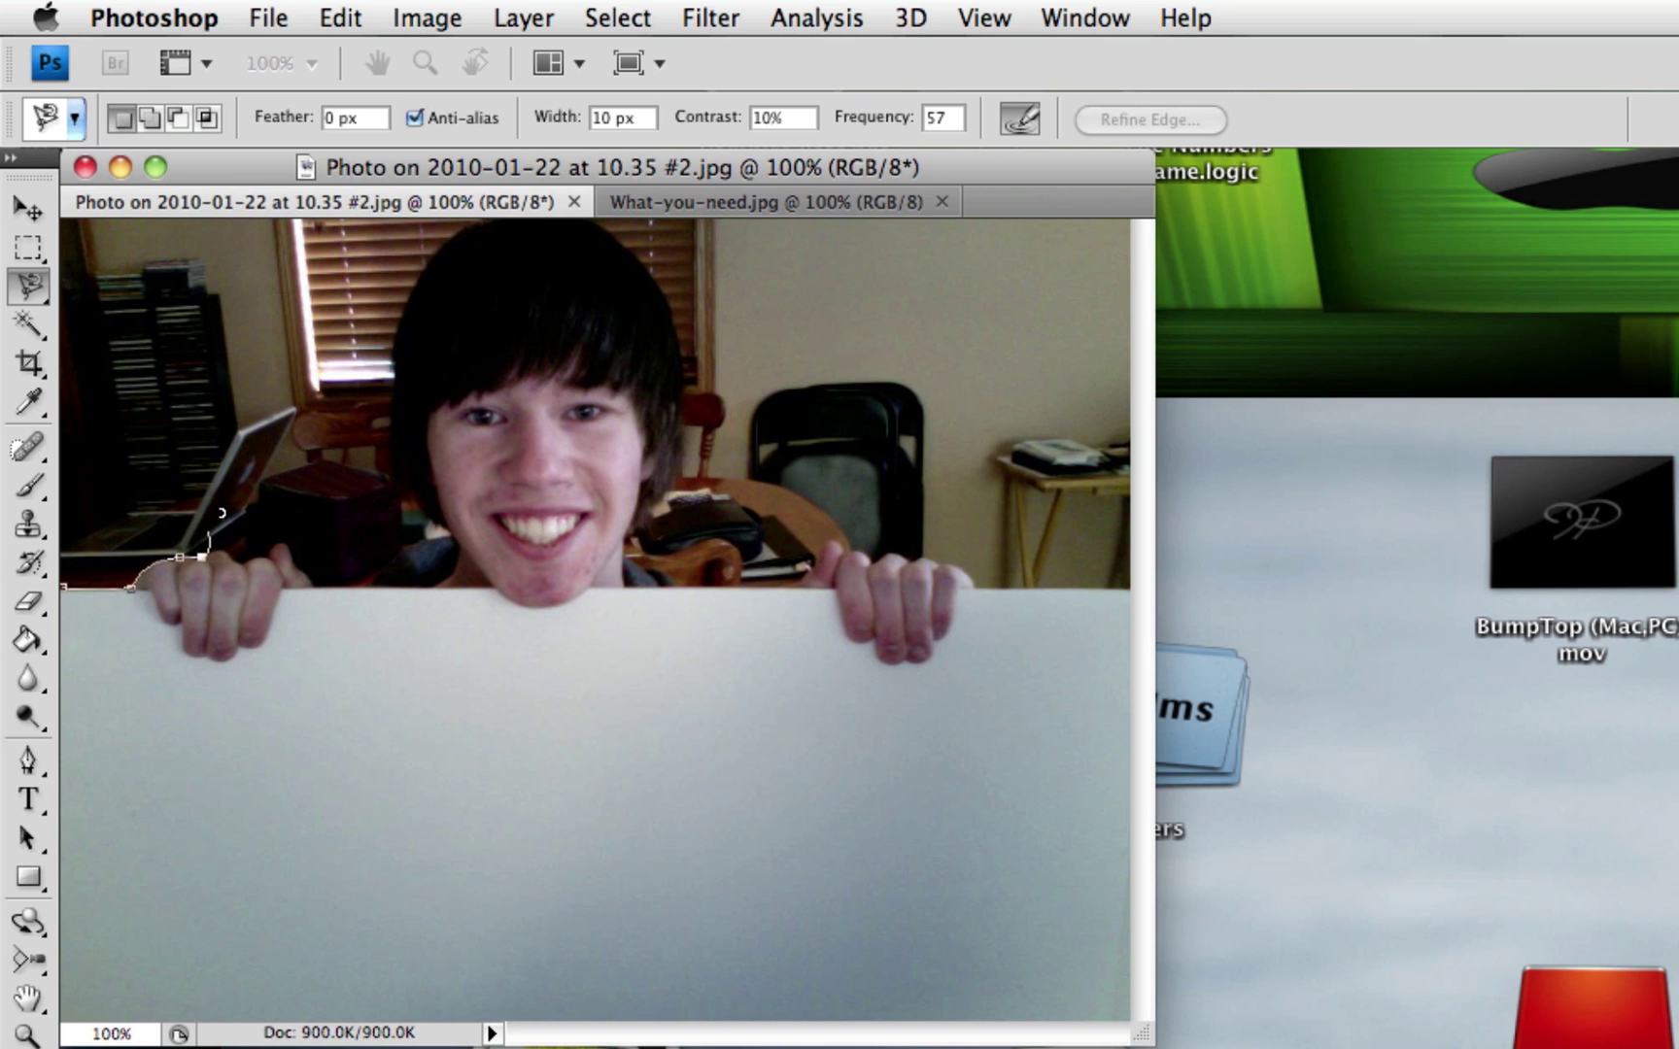
scroll(222, 513, "up", 10)
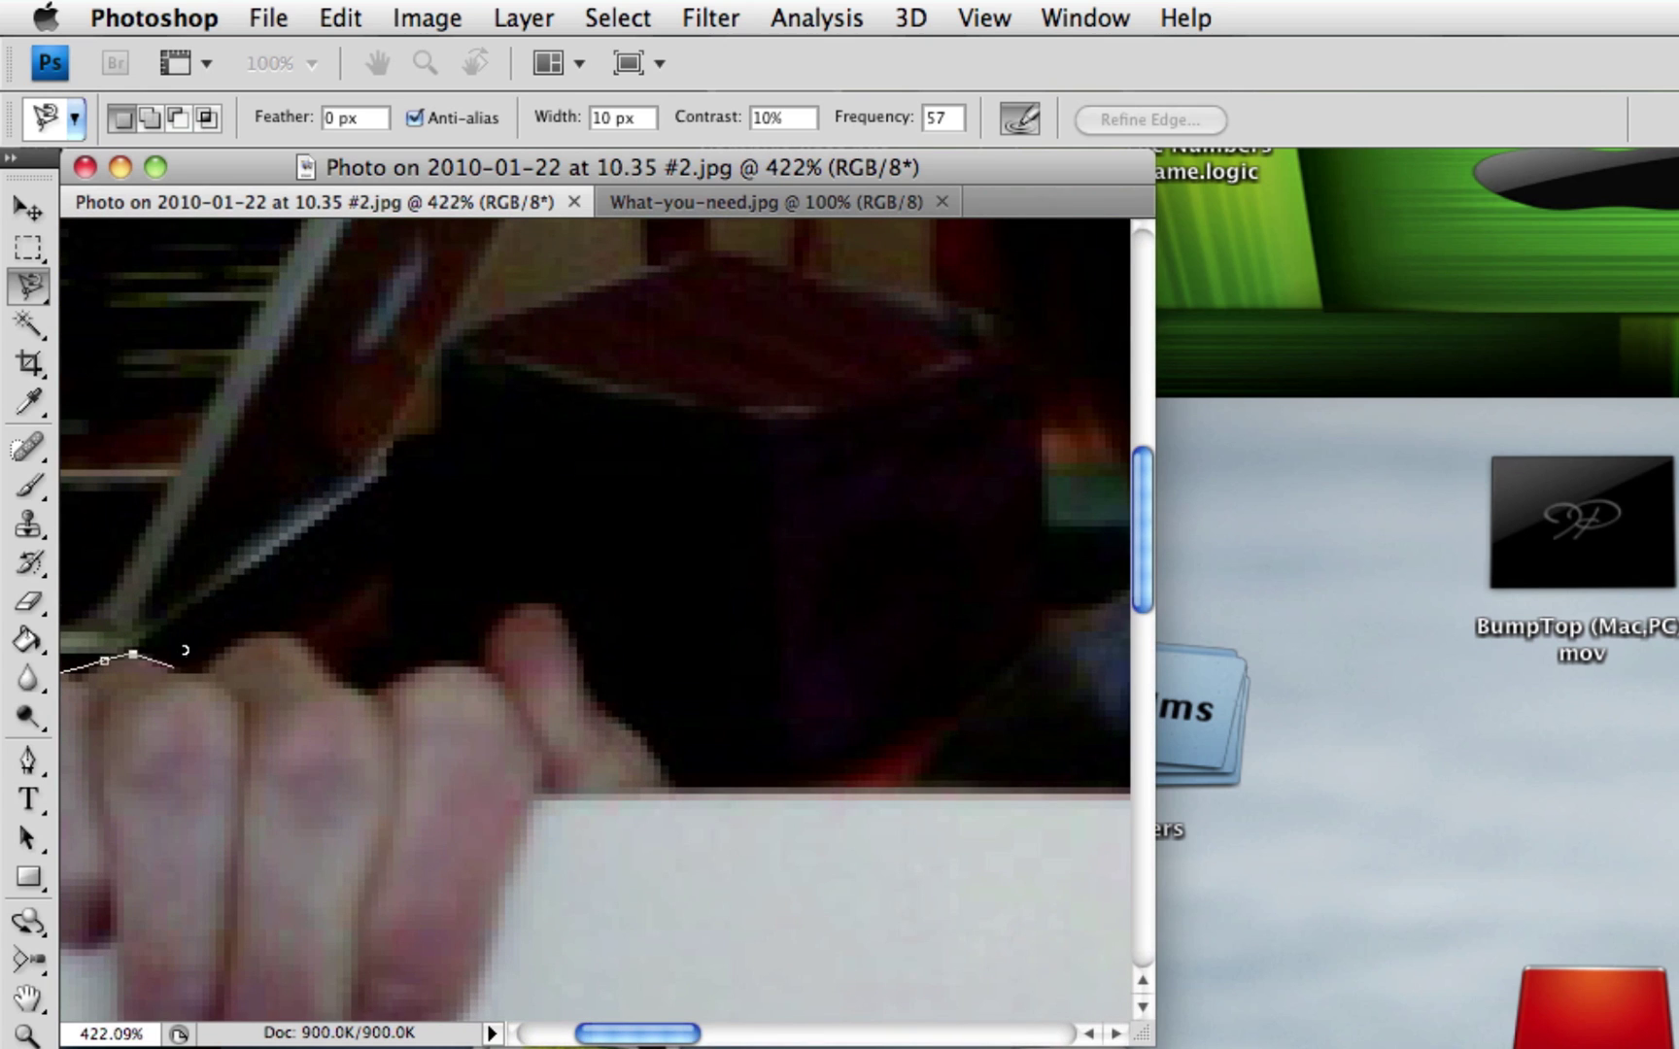
scroll(216, 655, "down", 5)
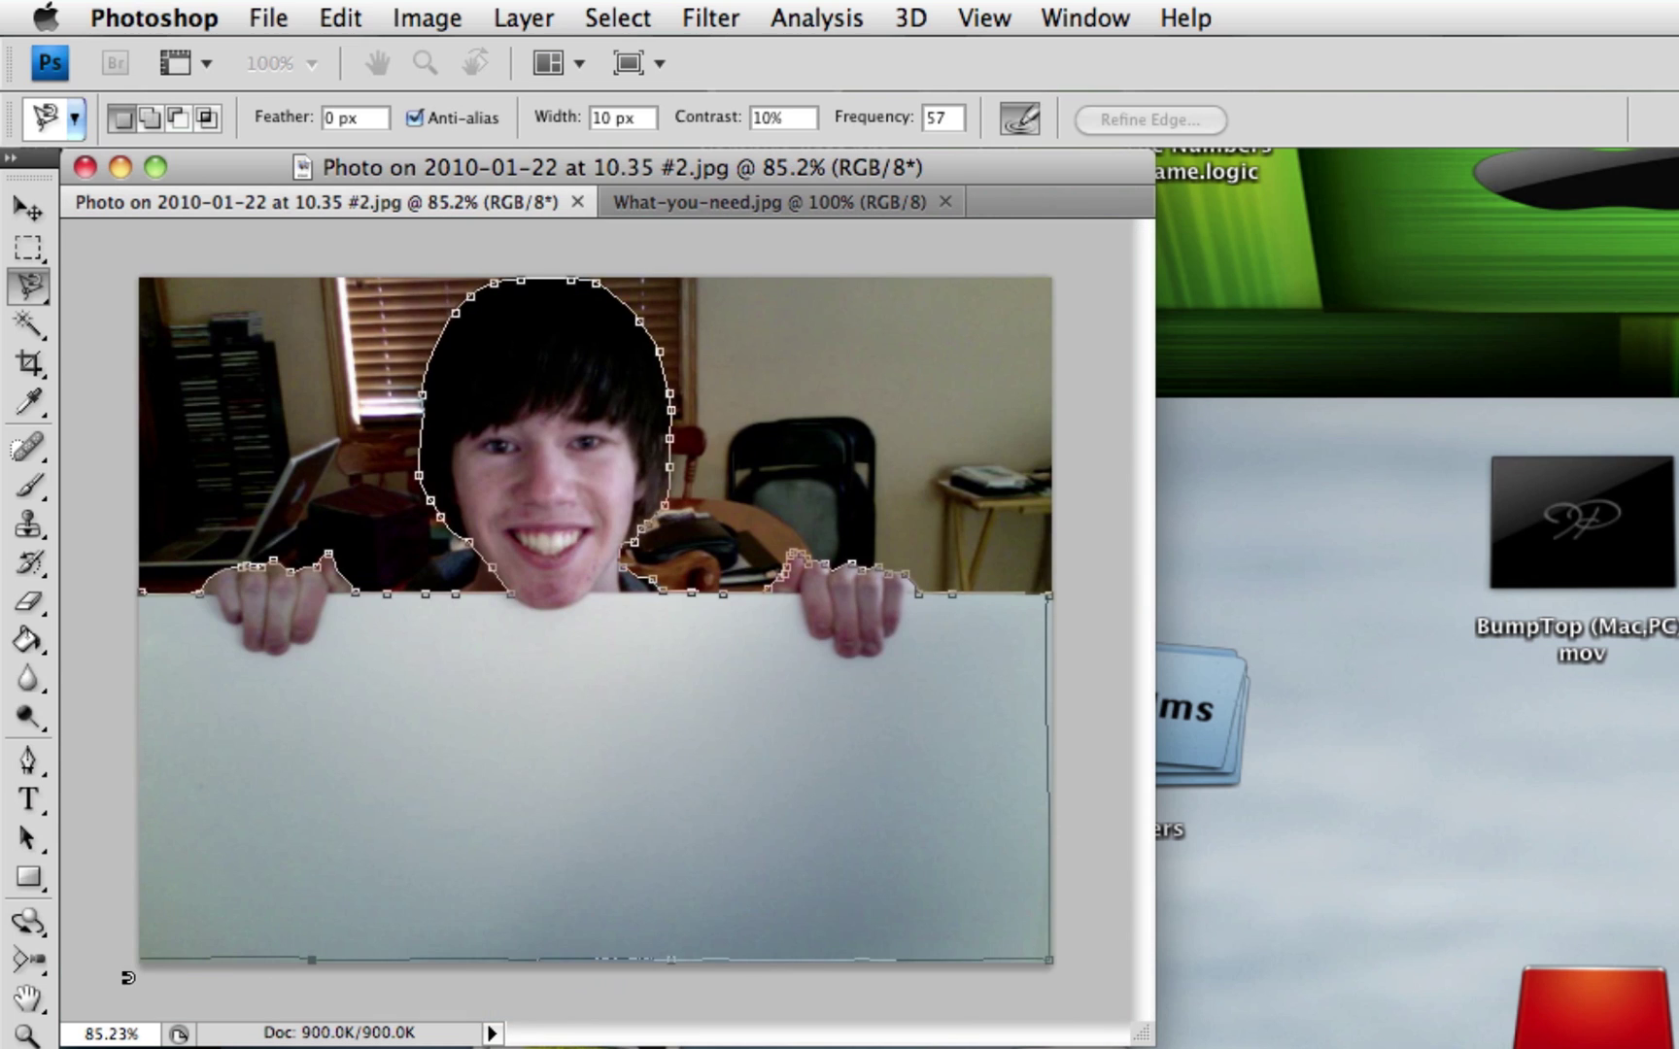
left_click(155, 573)
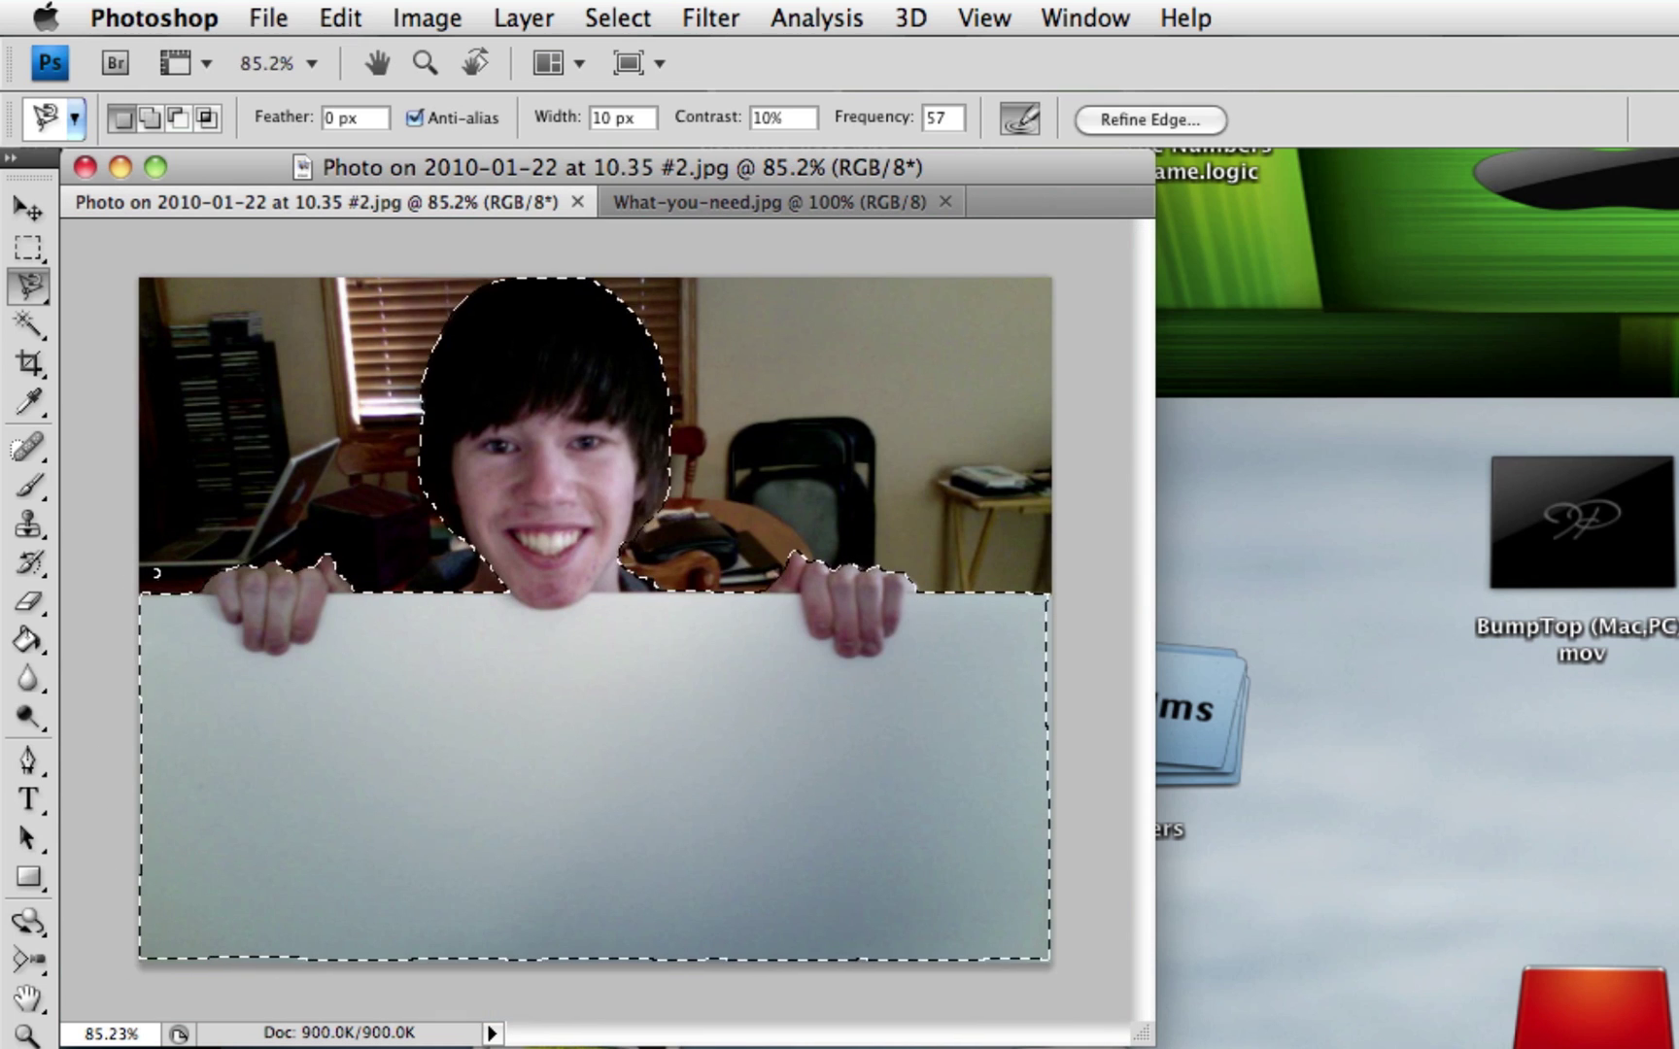
Invert the selection to cover the room background, and convert the locked Background into a regular layer
right_click(399, 632)
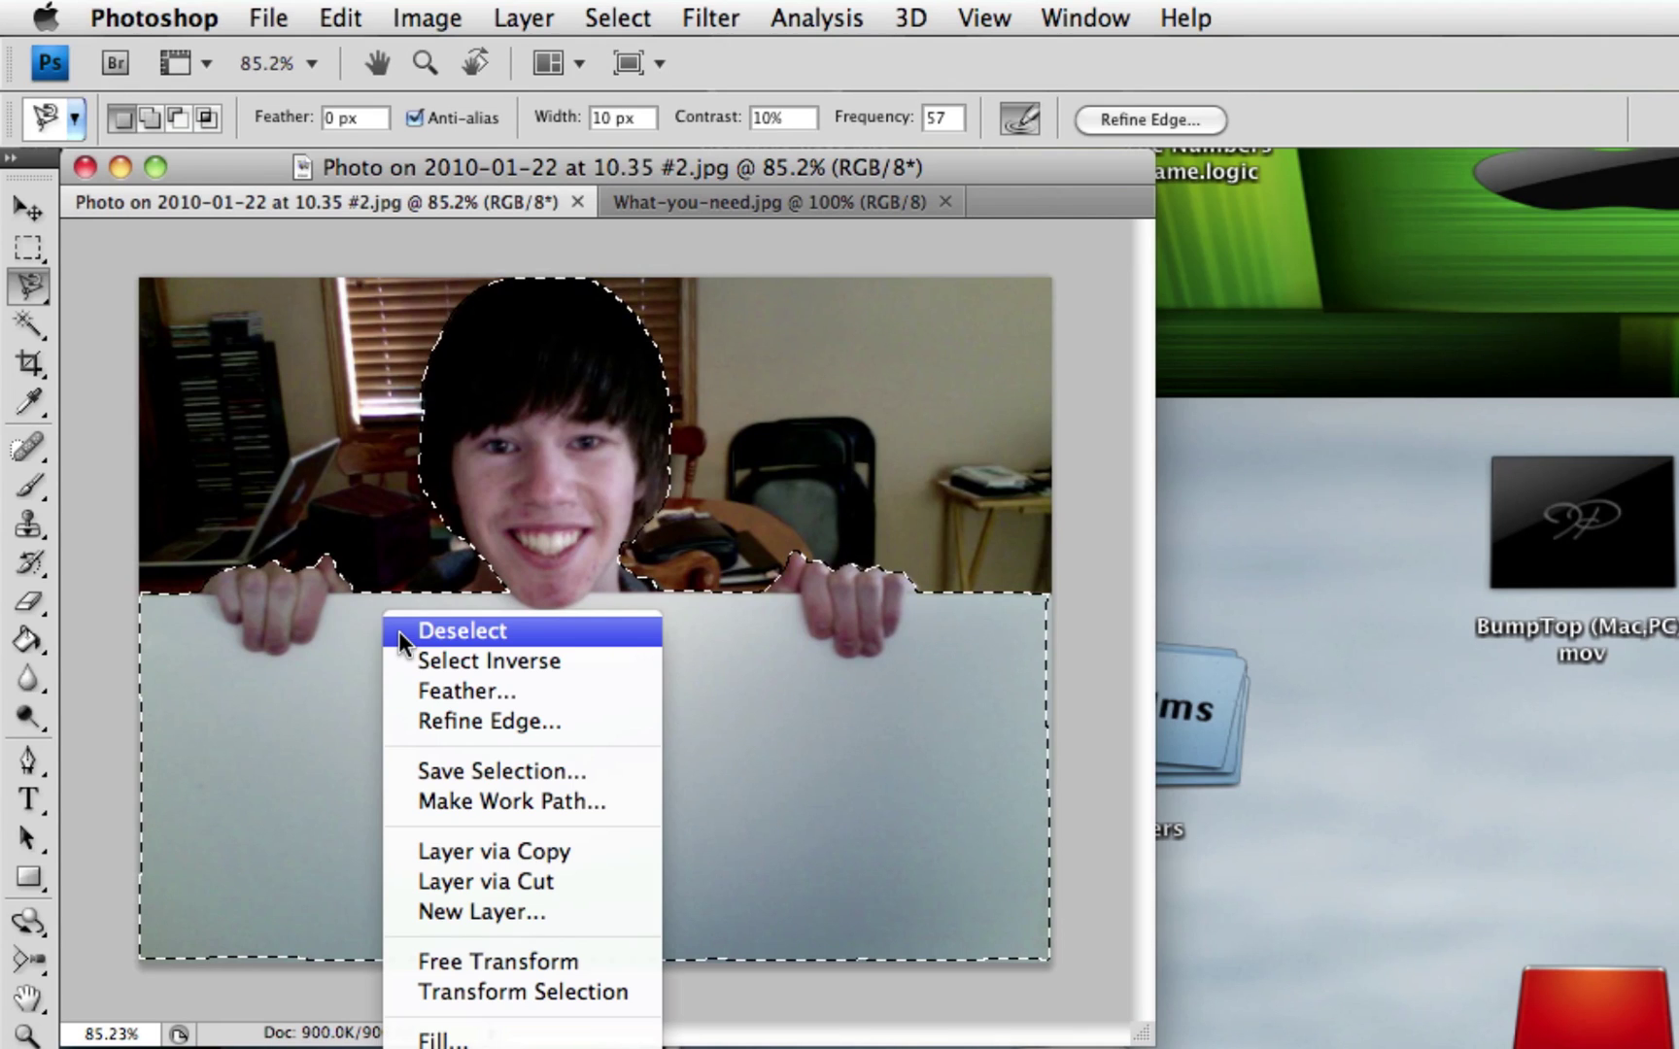
left_click(447, 660)
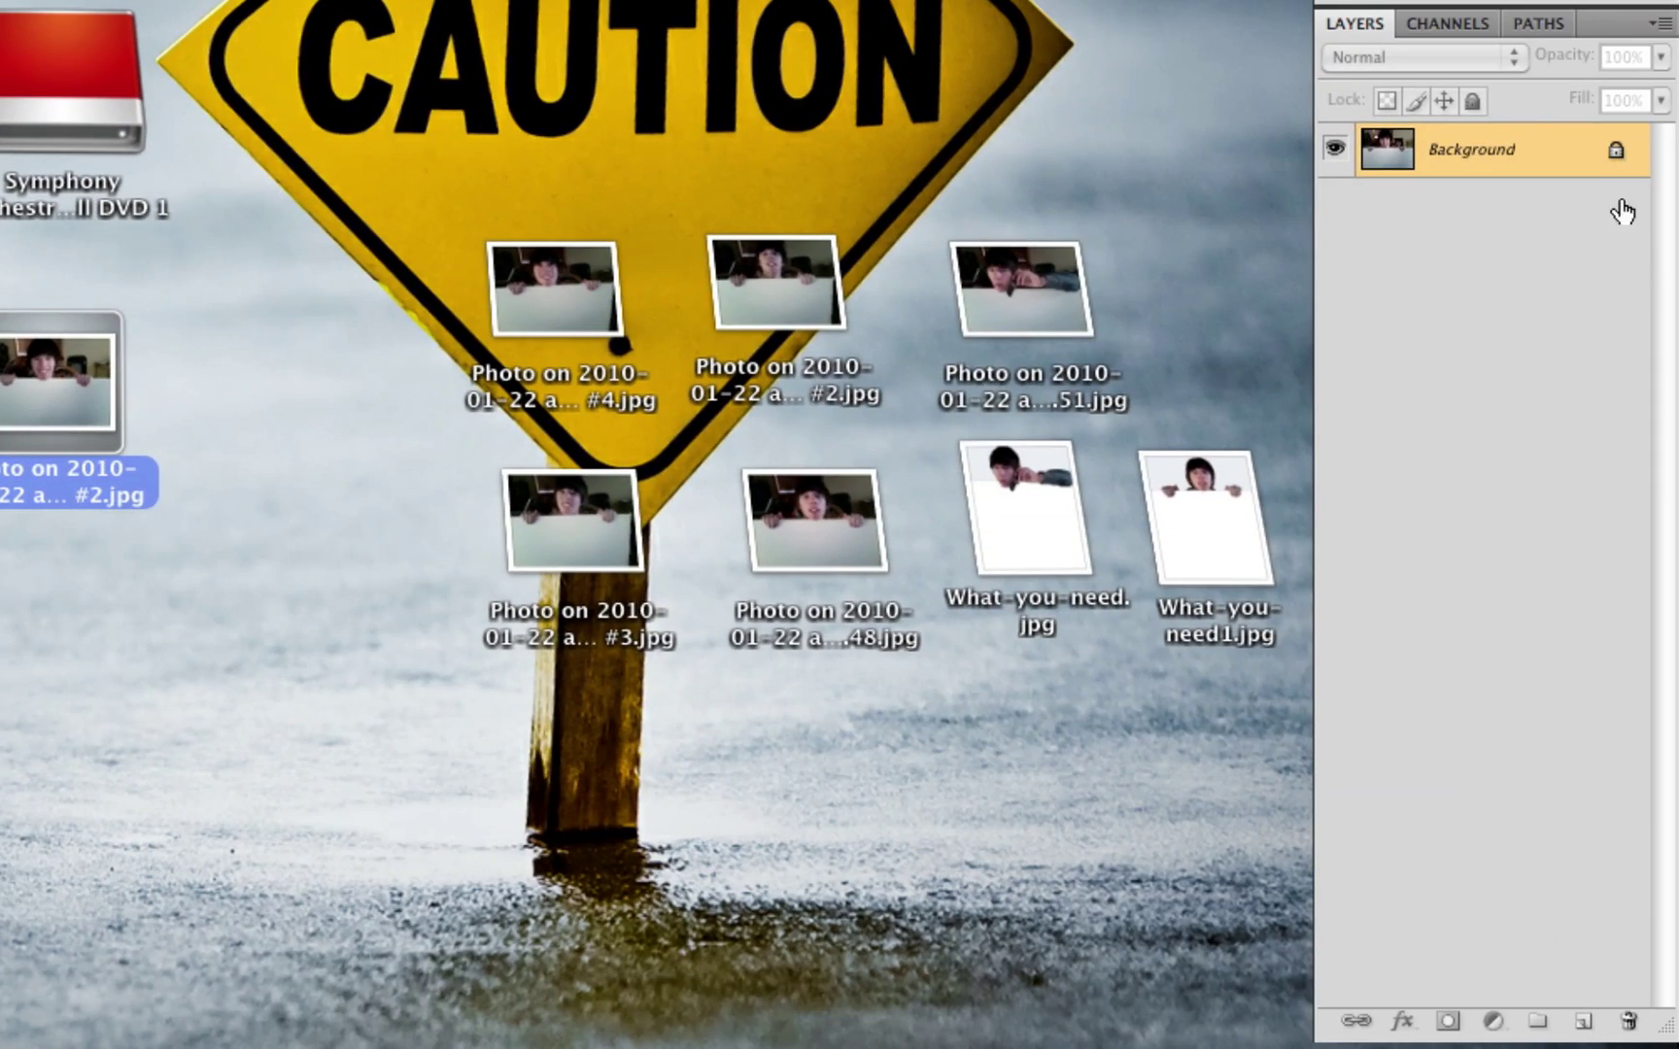
left_click_drag(1620, 207, 1630, 1021)
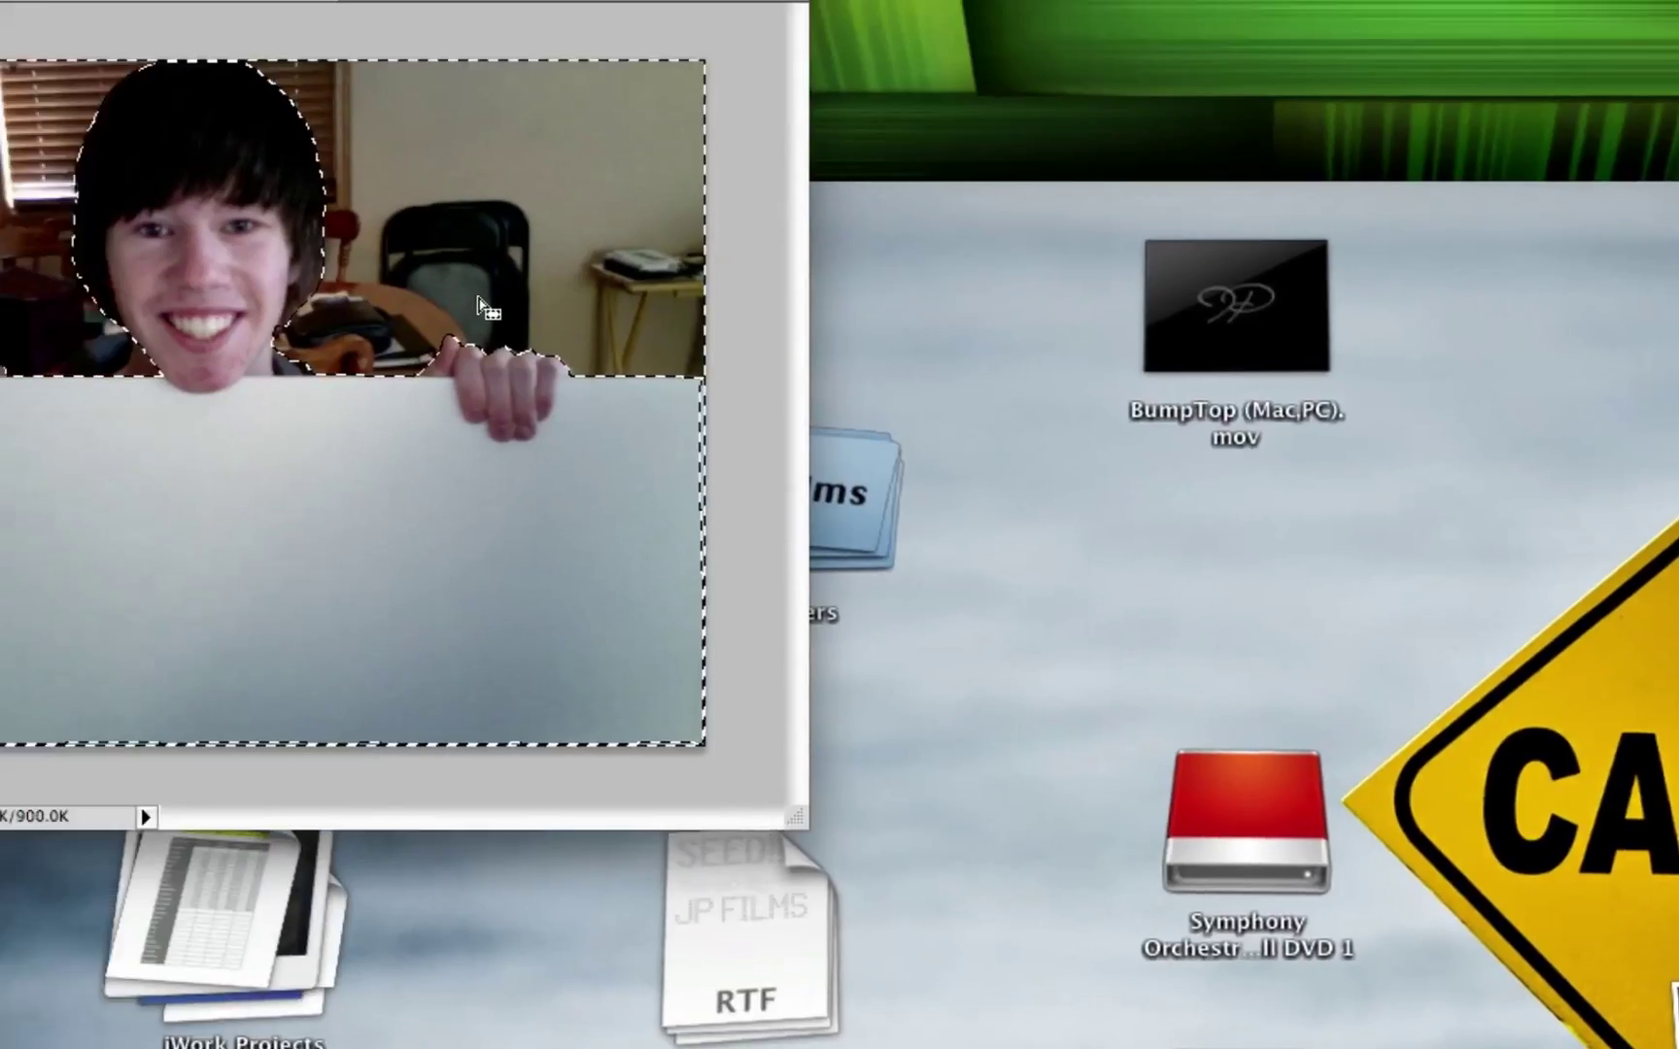
Try deleting the selected room background and deselecting, and undo both
key("Delete")
key("super+d")
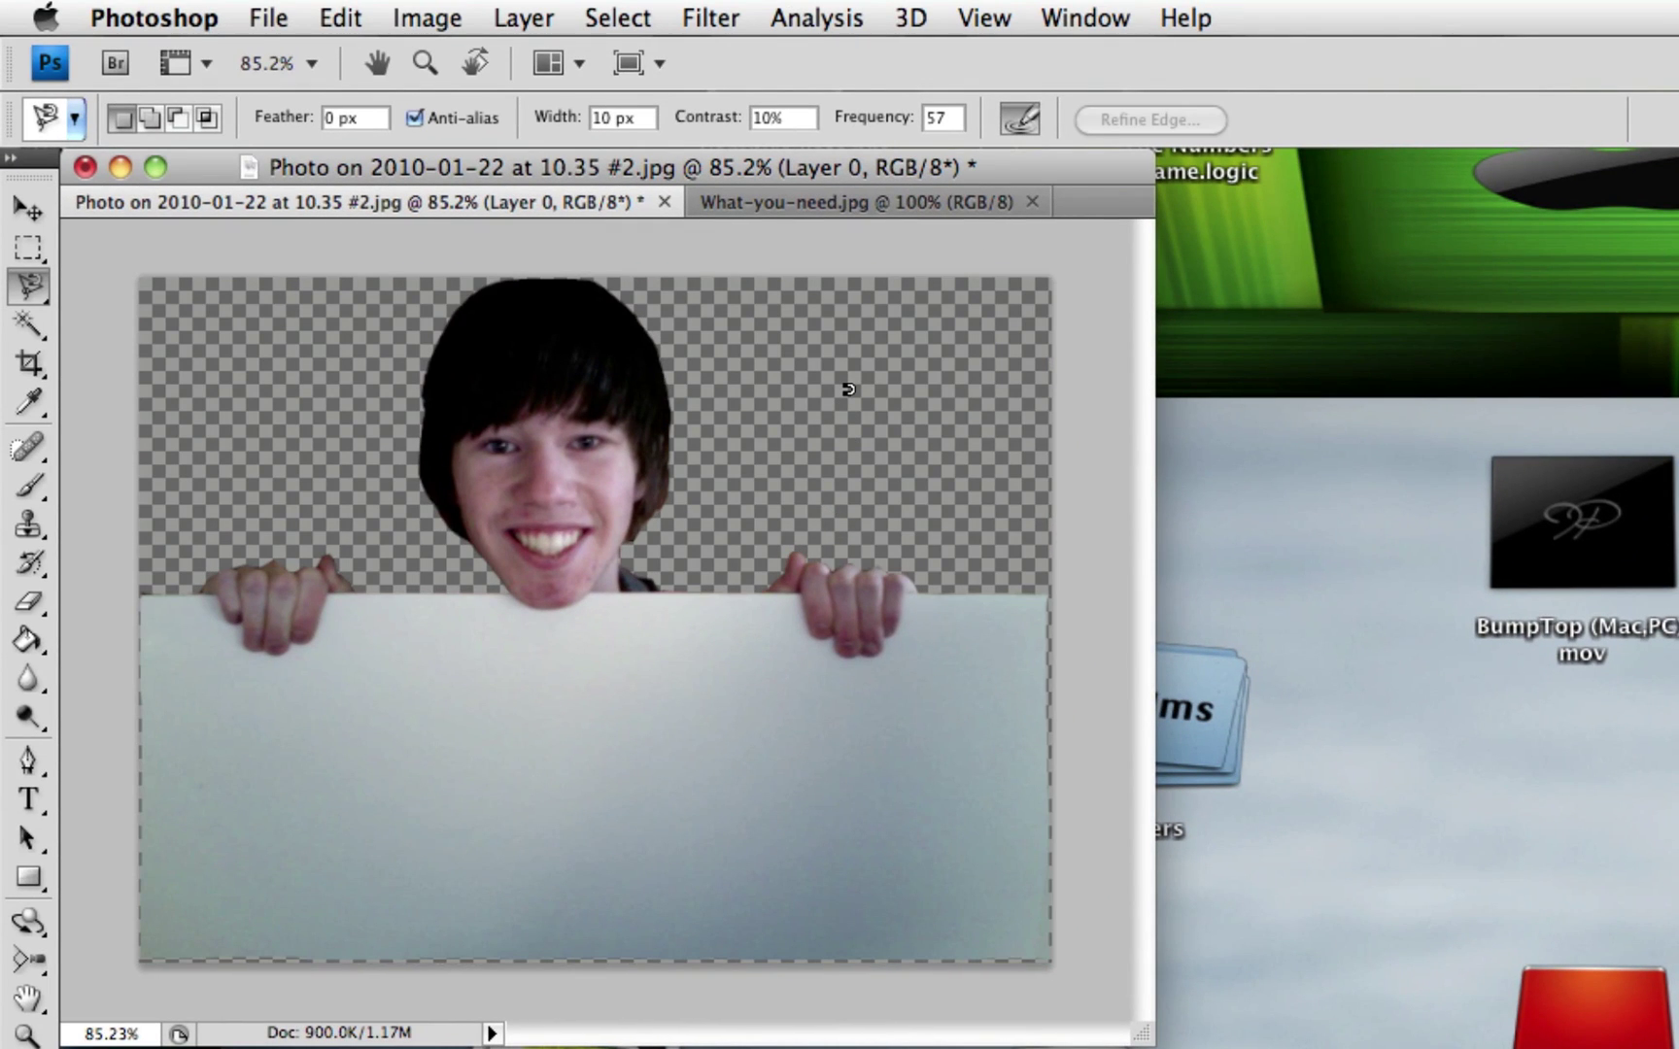
key("alt+super+z")
key("alt+super+z")
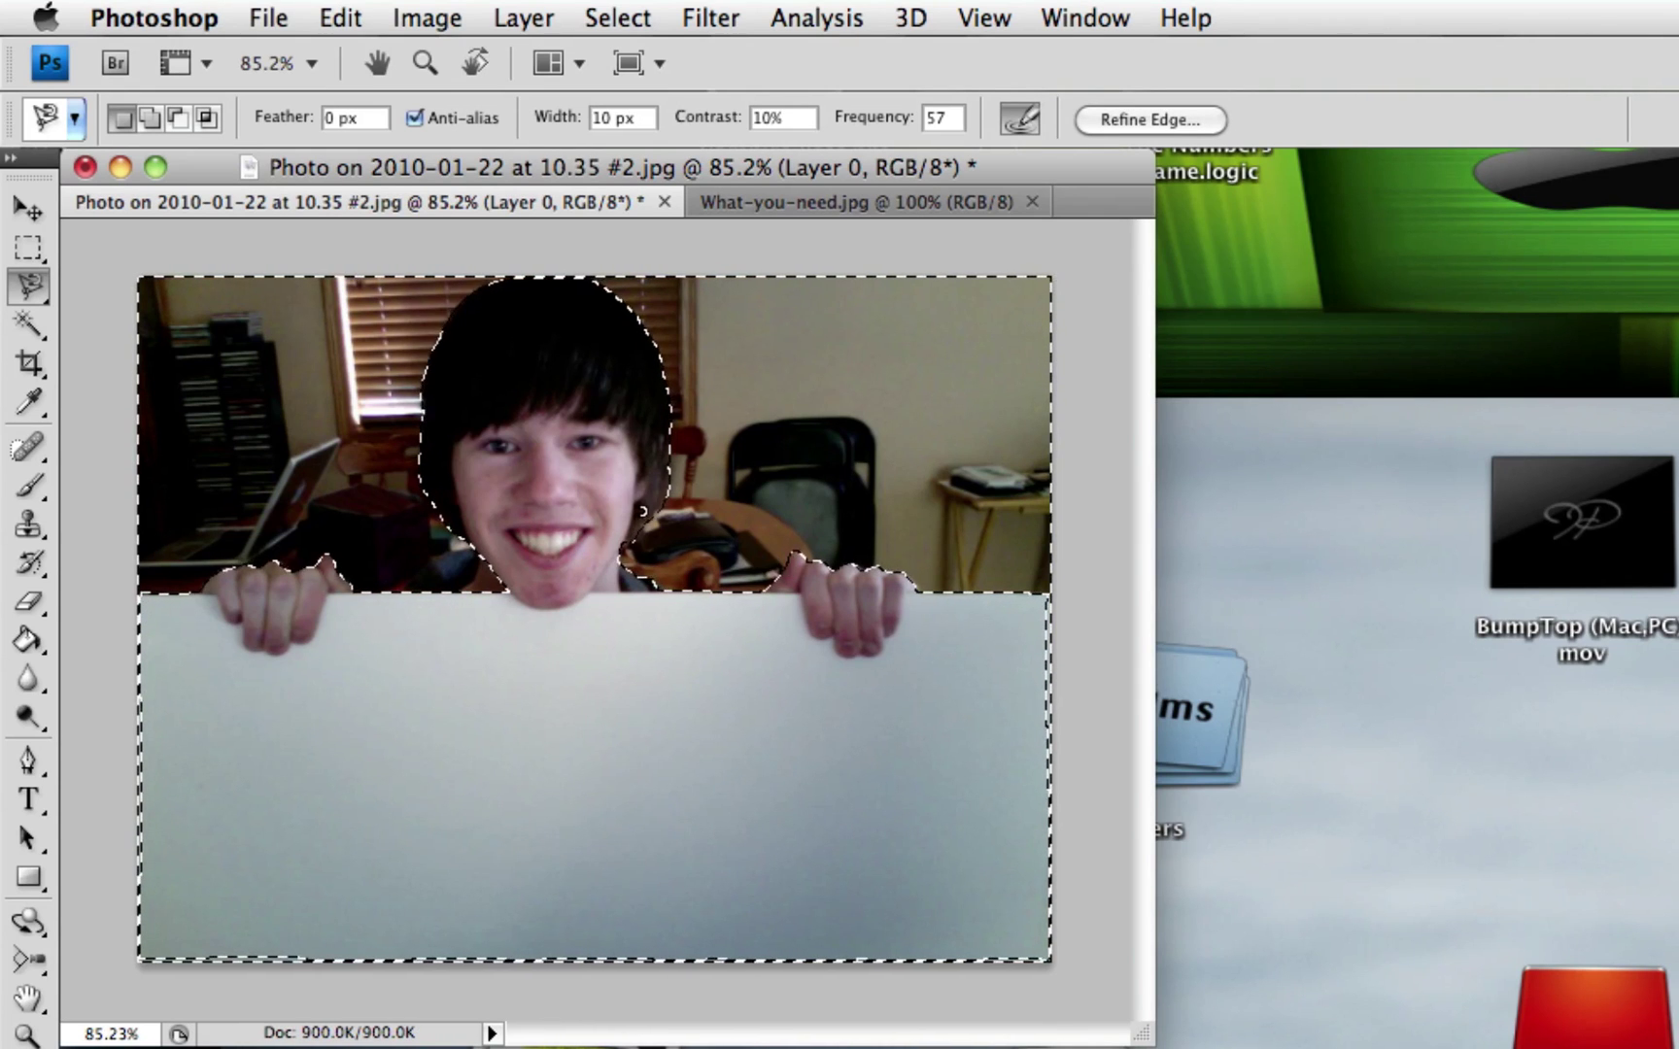
Subtract the neck area beside the jaw from the background selection with the Magnetic Lasso
scroll(507, 576, "up", 5)
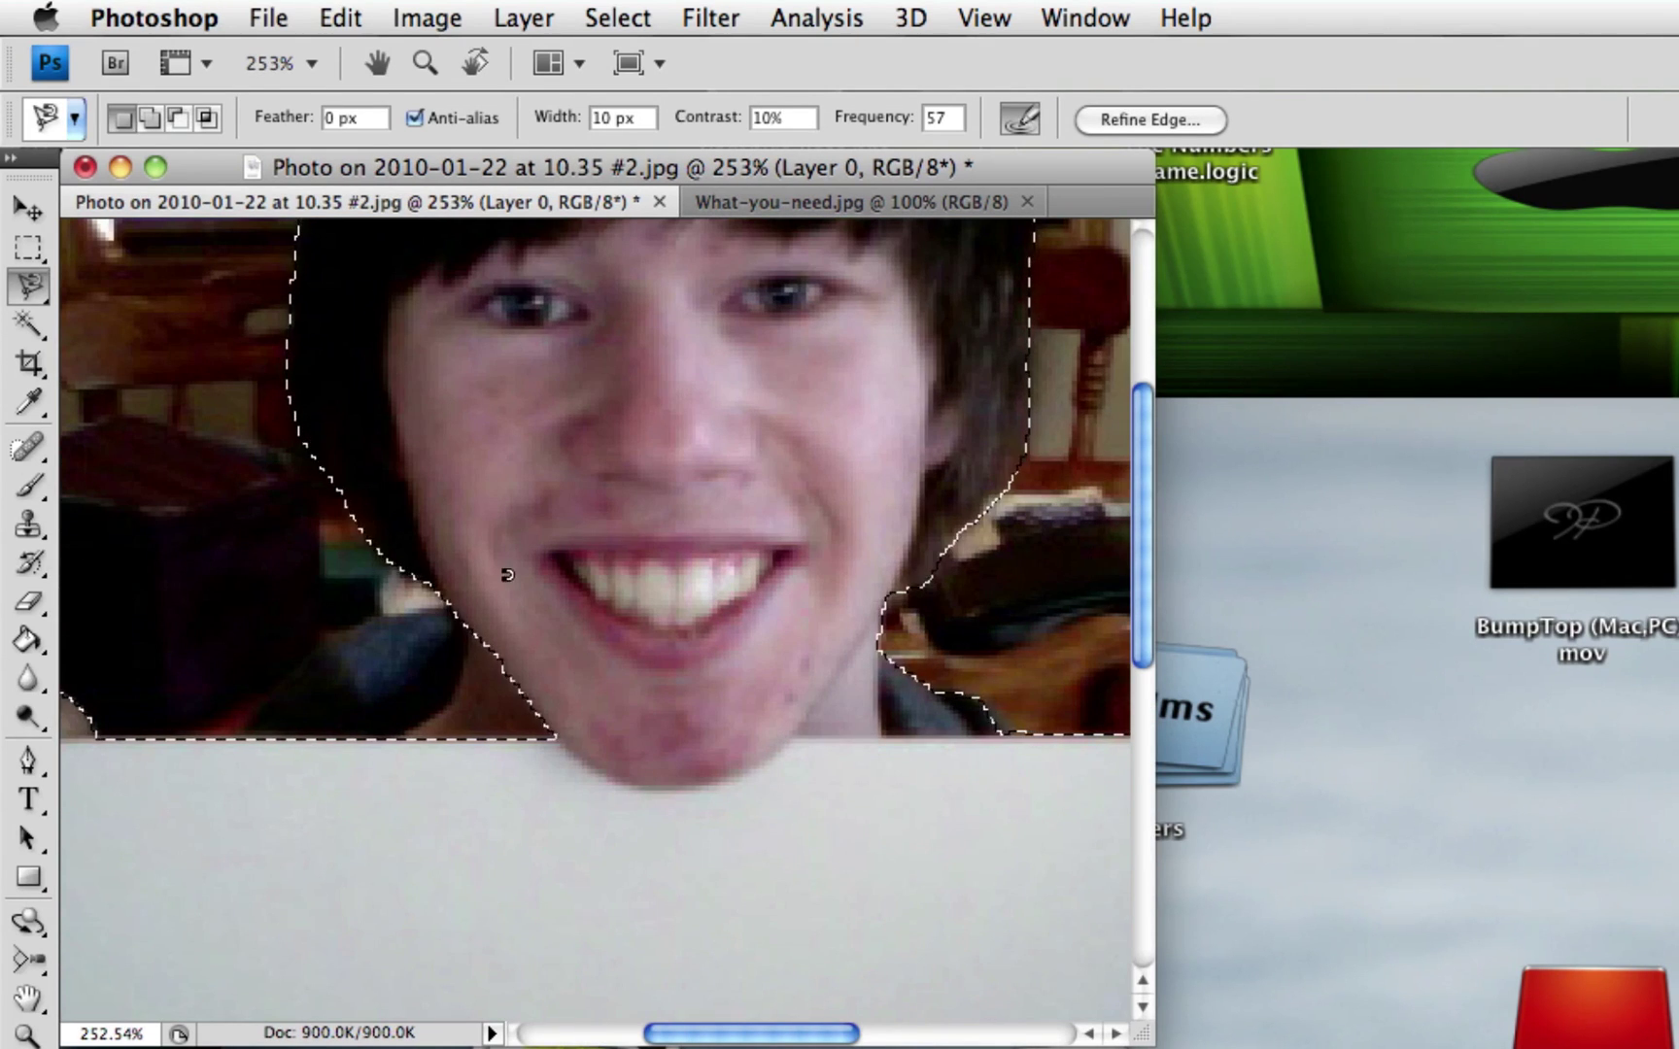
key("shift")
left_click(472, 629, "shift")
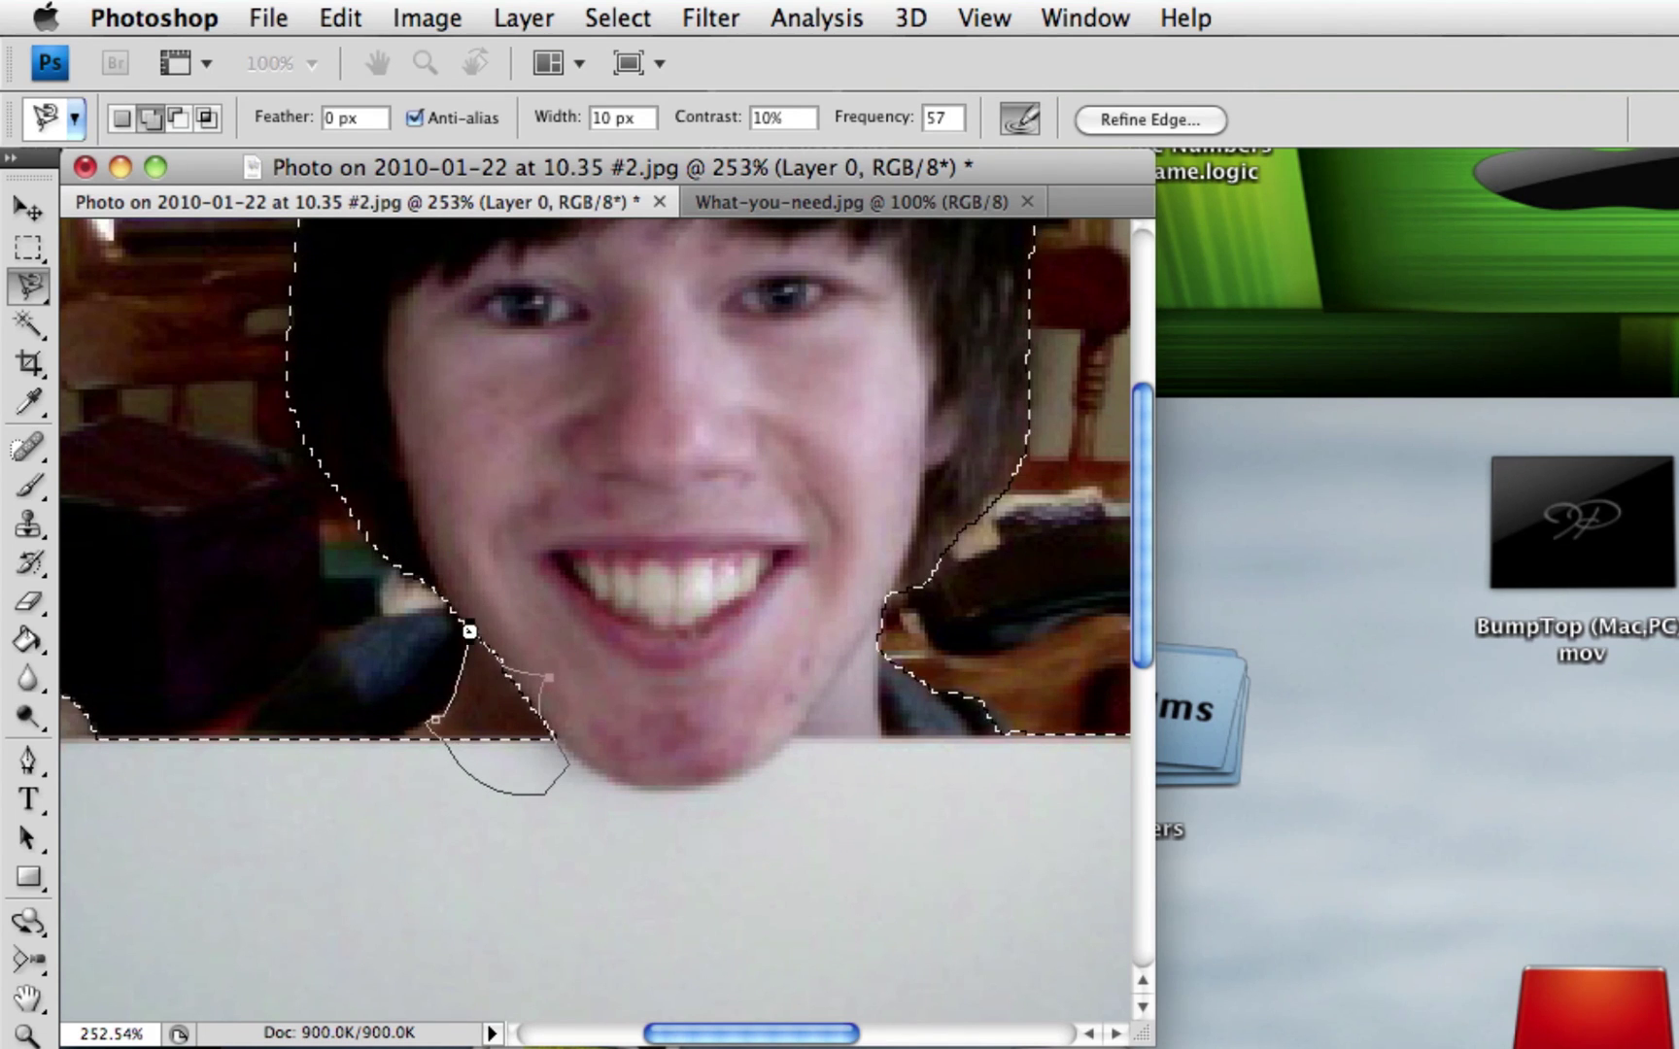
left_click(469, 632)
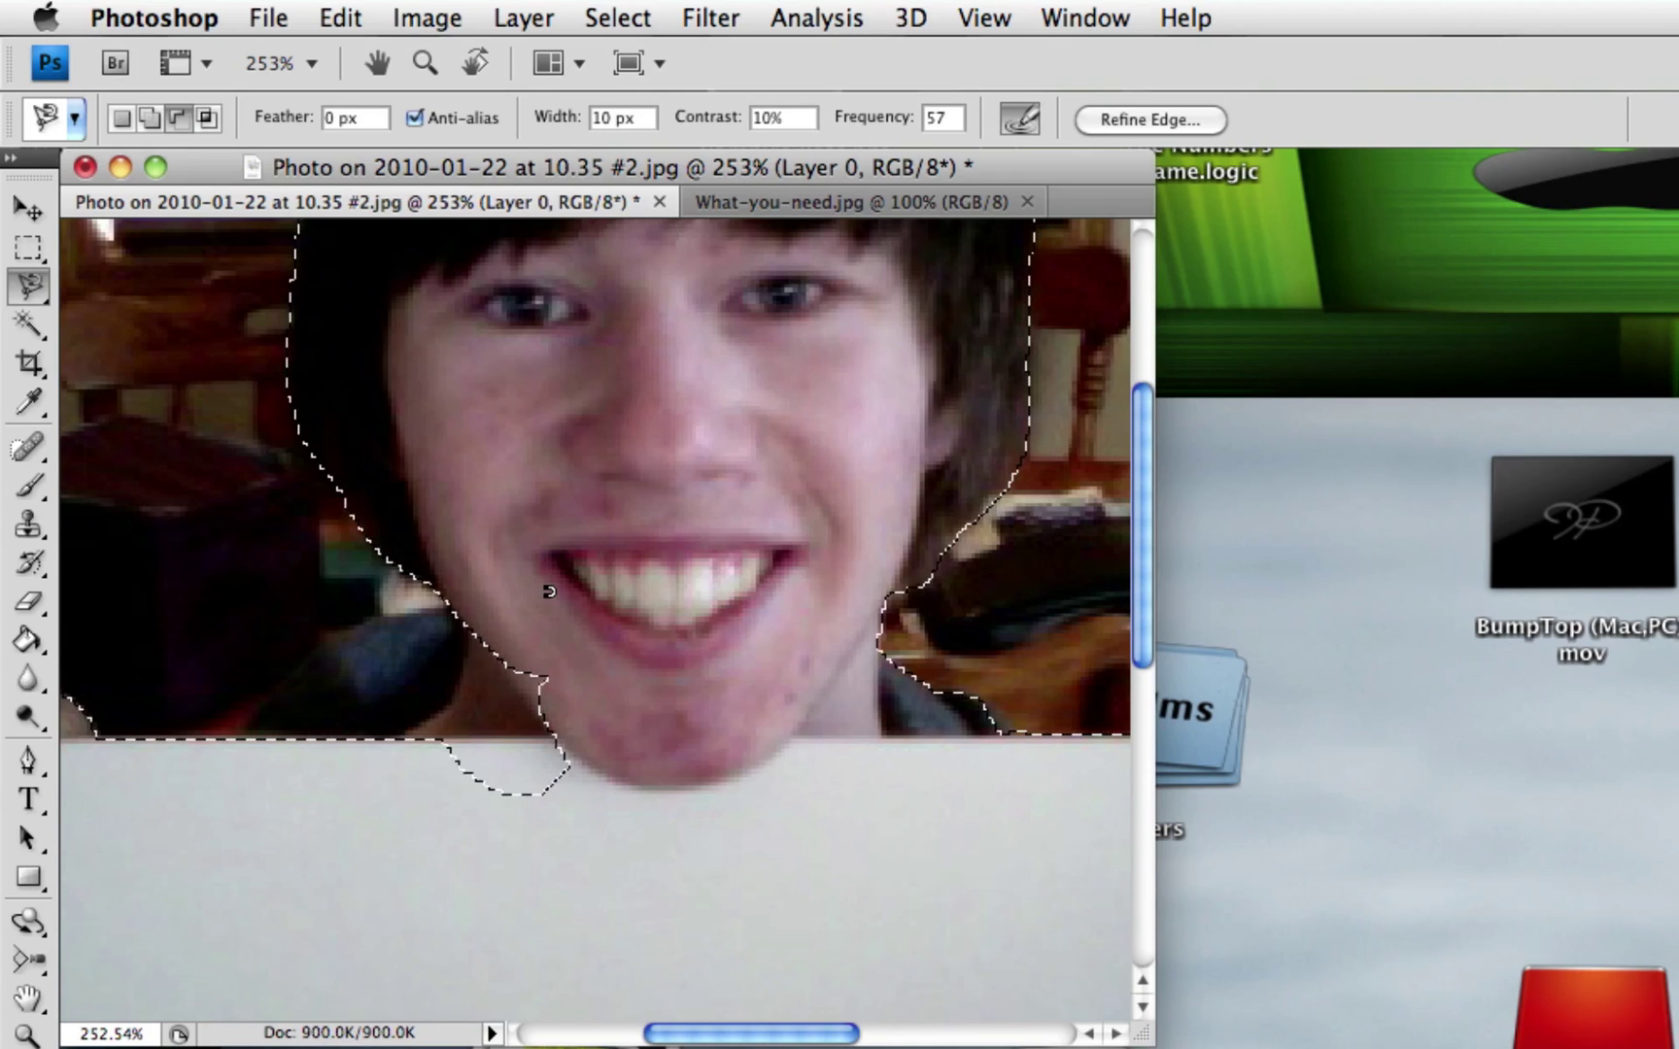
left_click(477, 616, "alt")
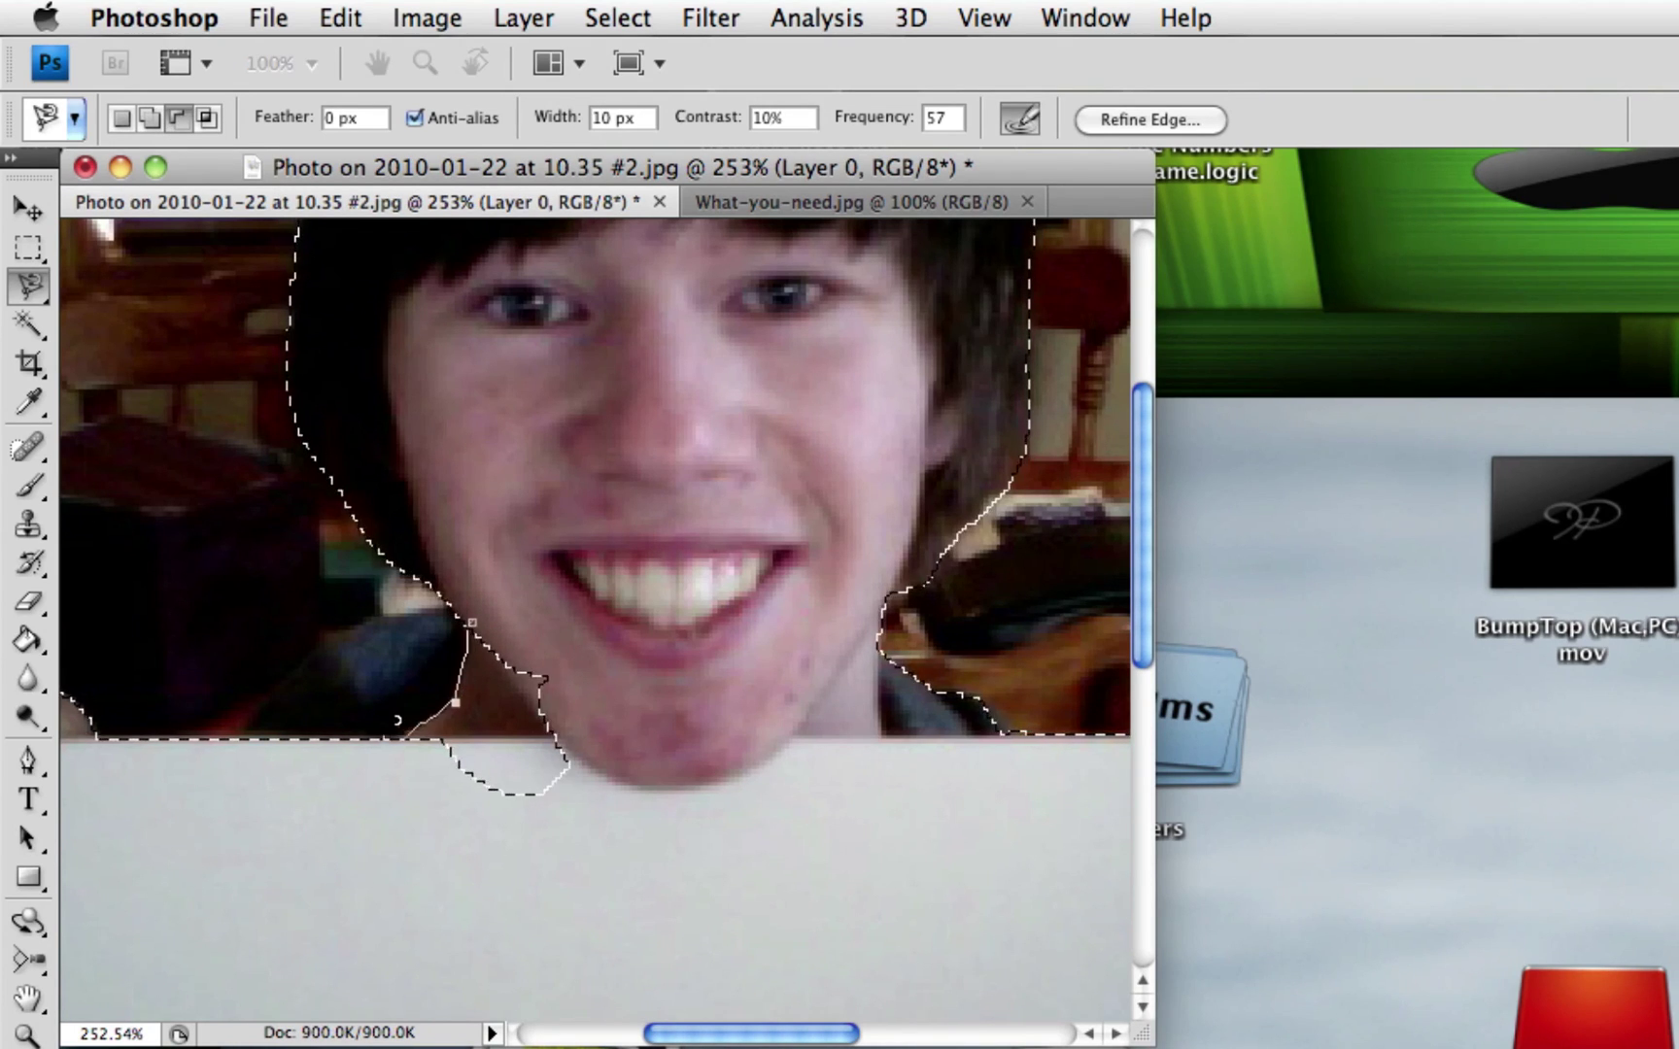
left_click(487, 604)
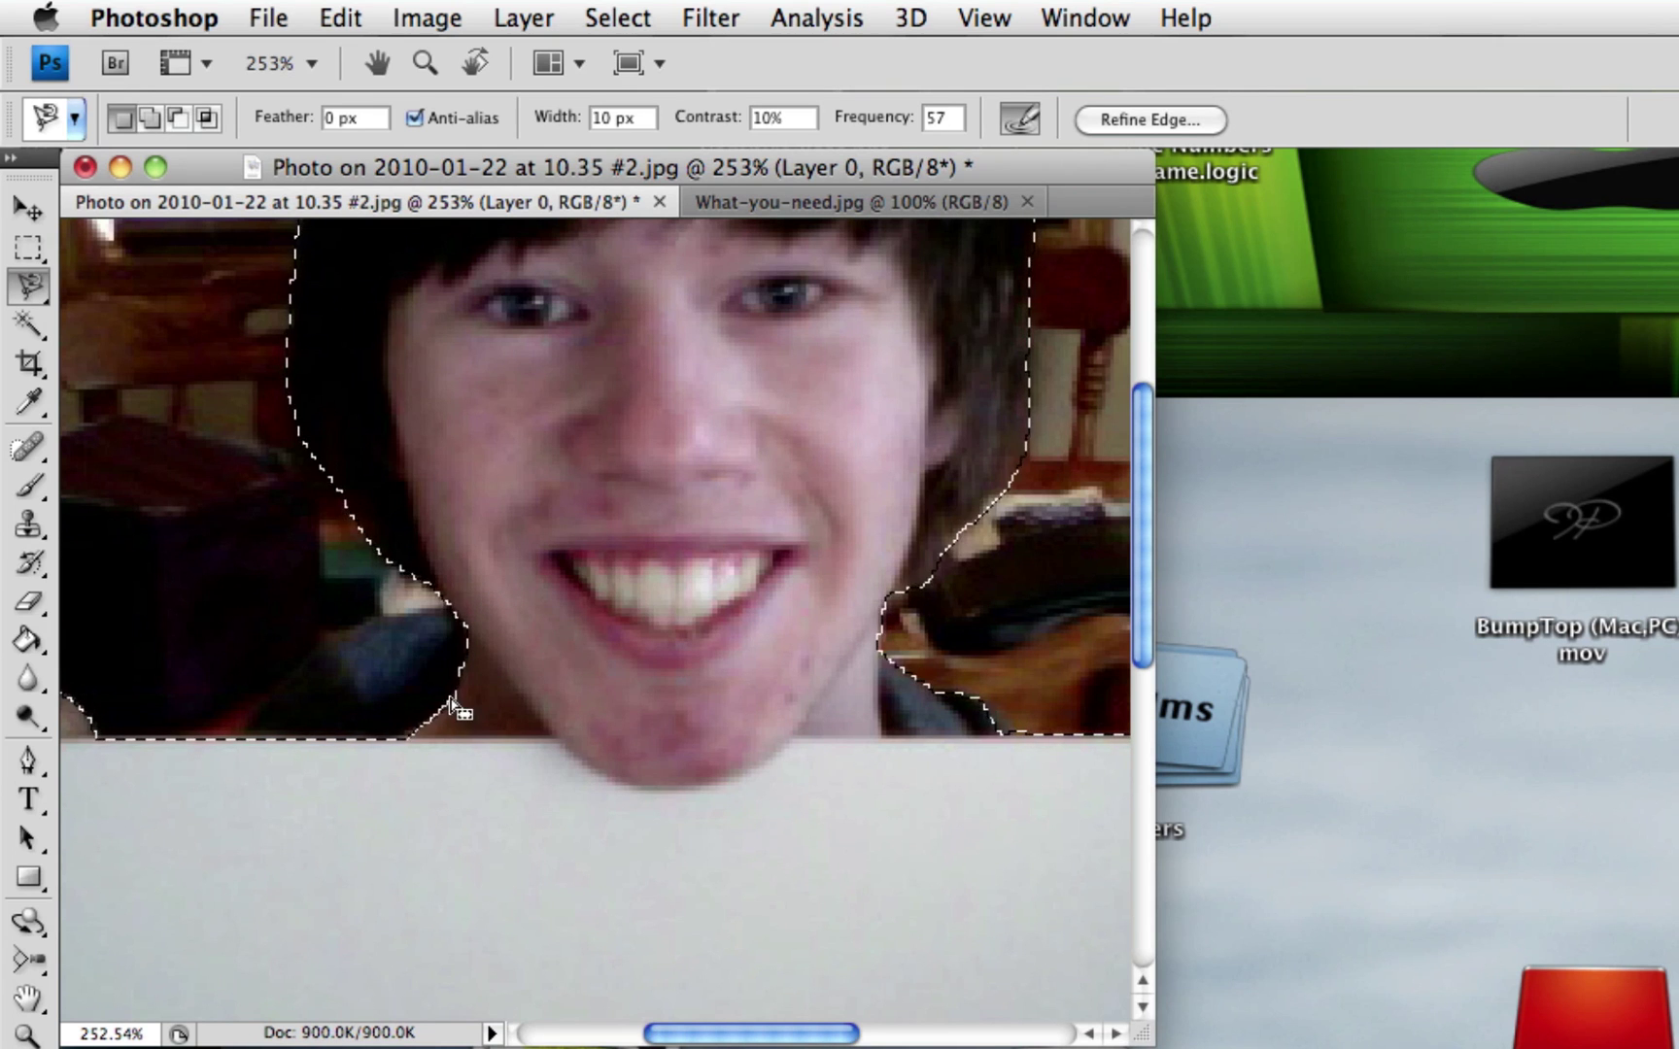
Test deleting the background with the corrected neck selection, and undo the deletion
key("super+0")
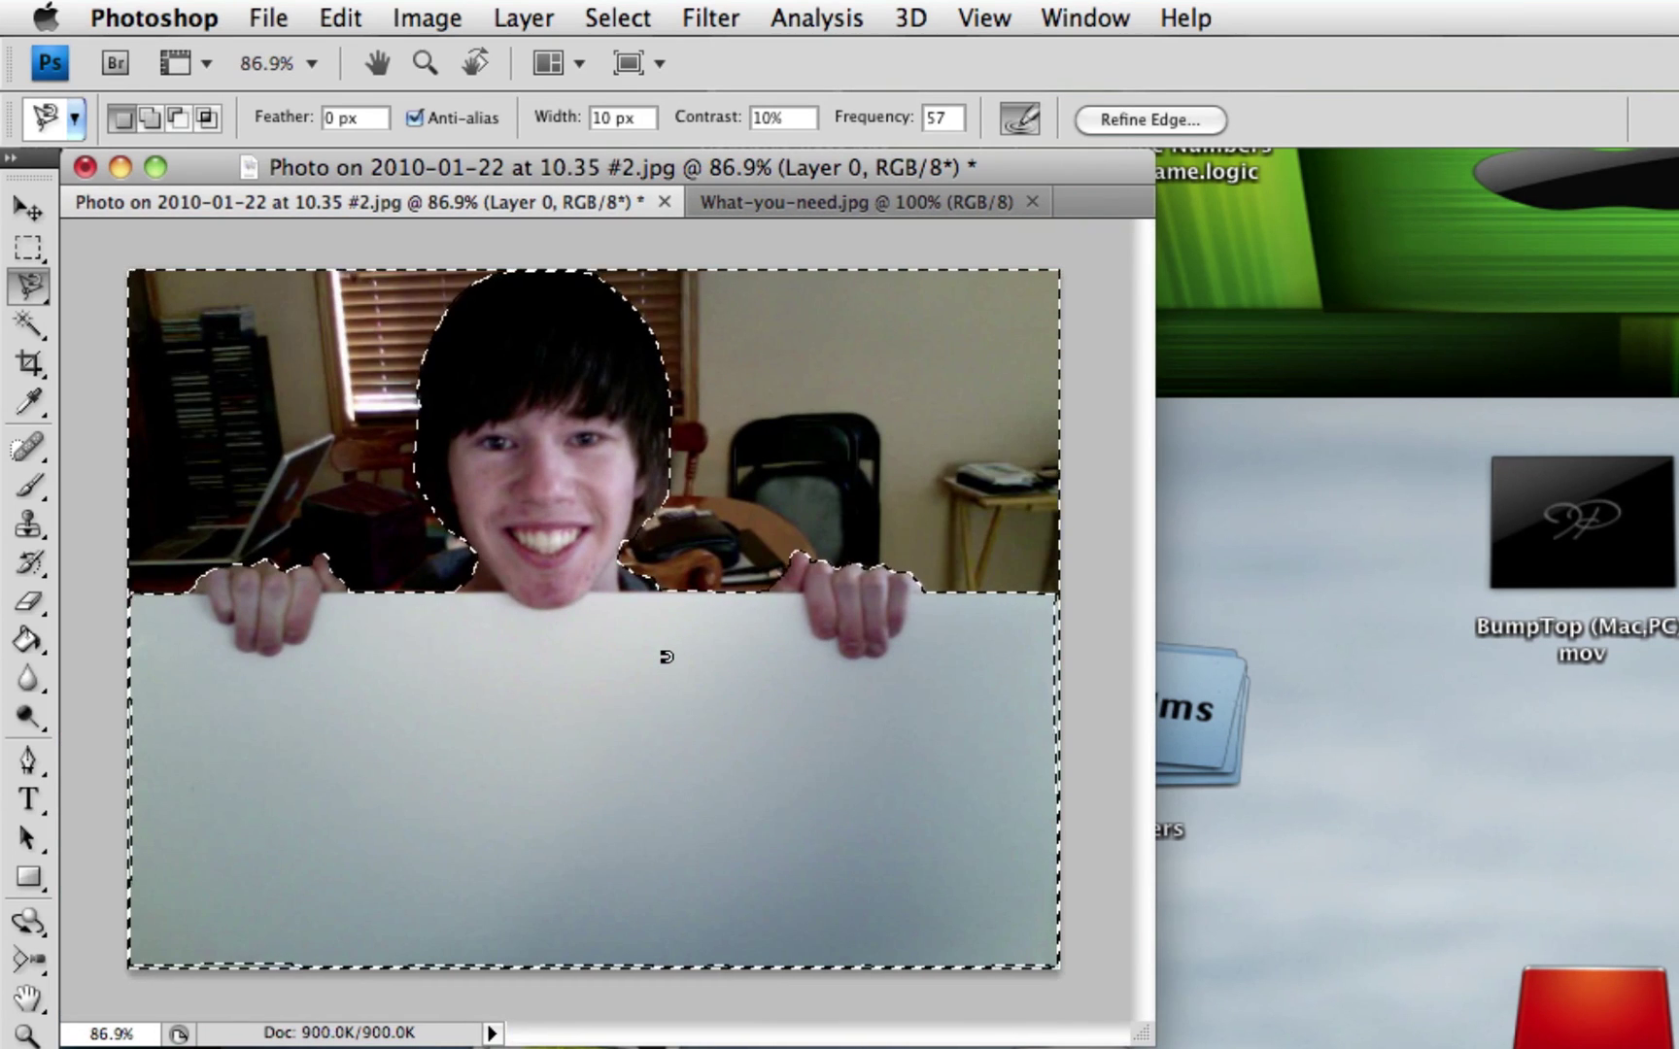
key("Delete")
key("super+z")
Subtract the dark shoulder beside the neck from the background selection, switch to the Rectangular Marquee tool and fit the photo in view
scroll(606, 562, "up", 8)
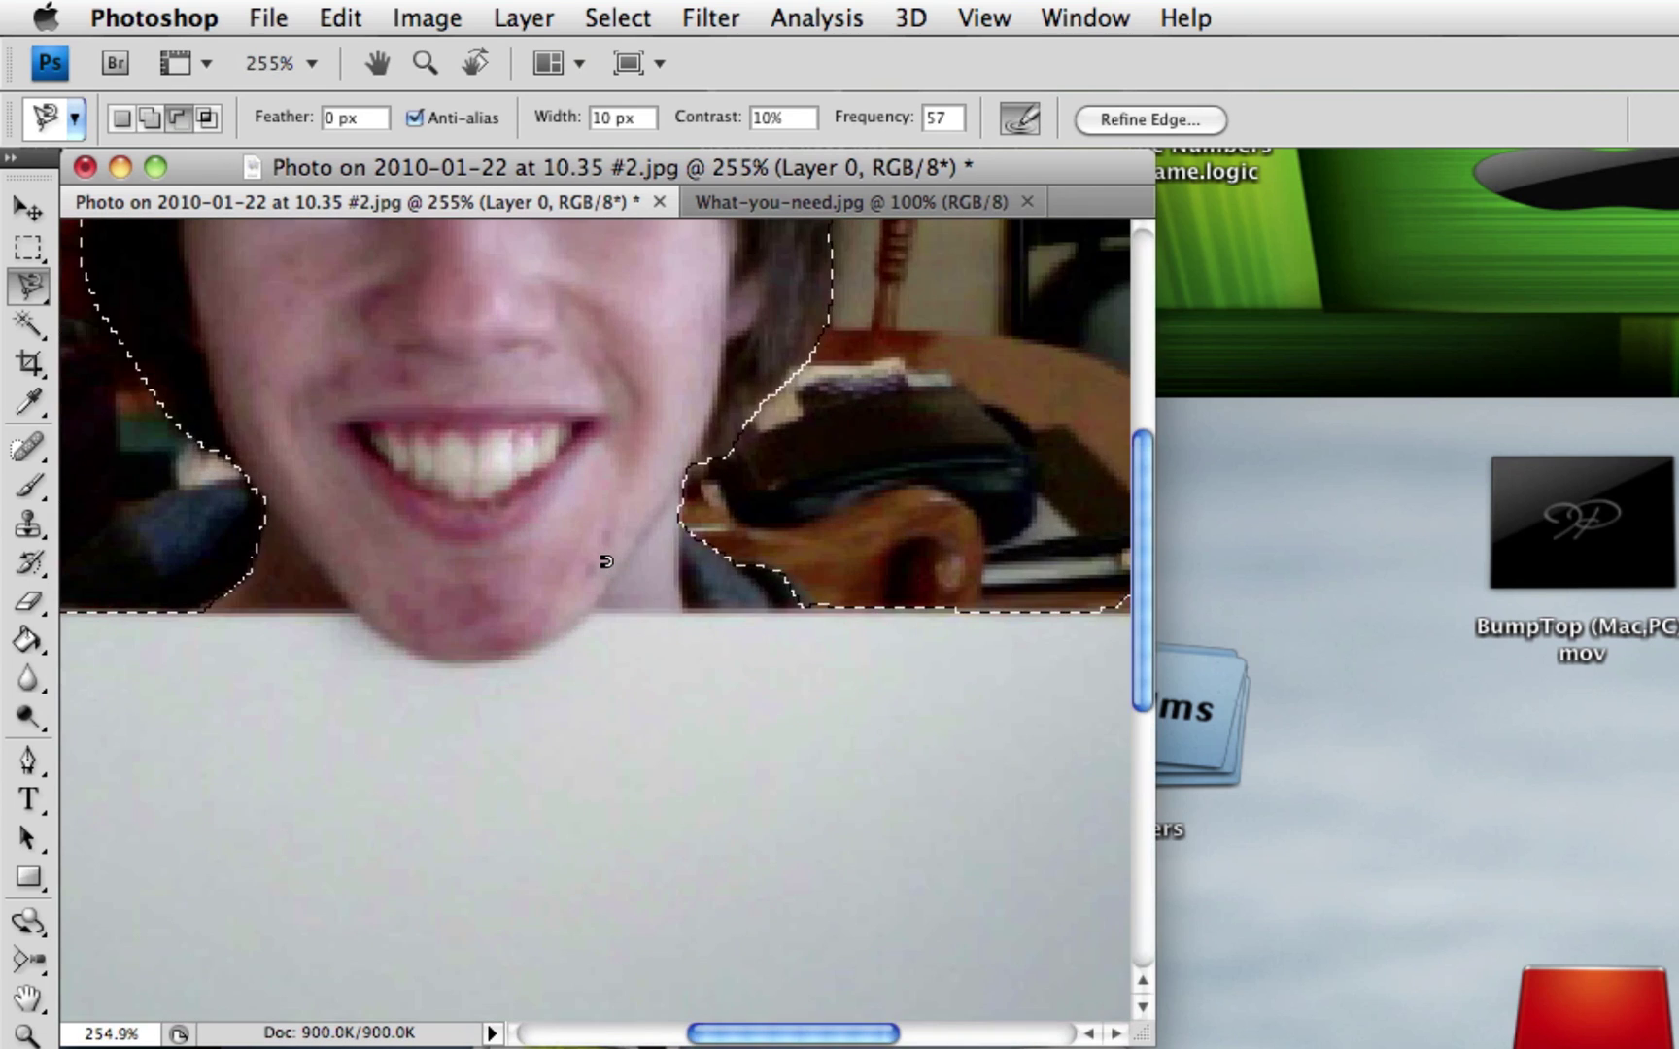
scroll(606, 561, "up", 4)
scroll(606, 561, "down", 5)
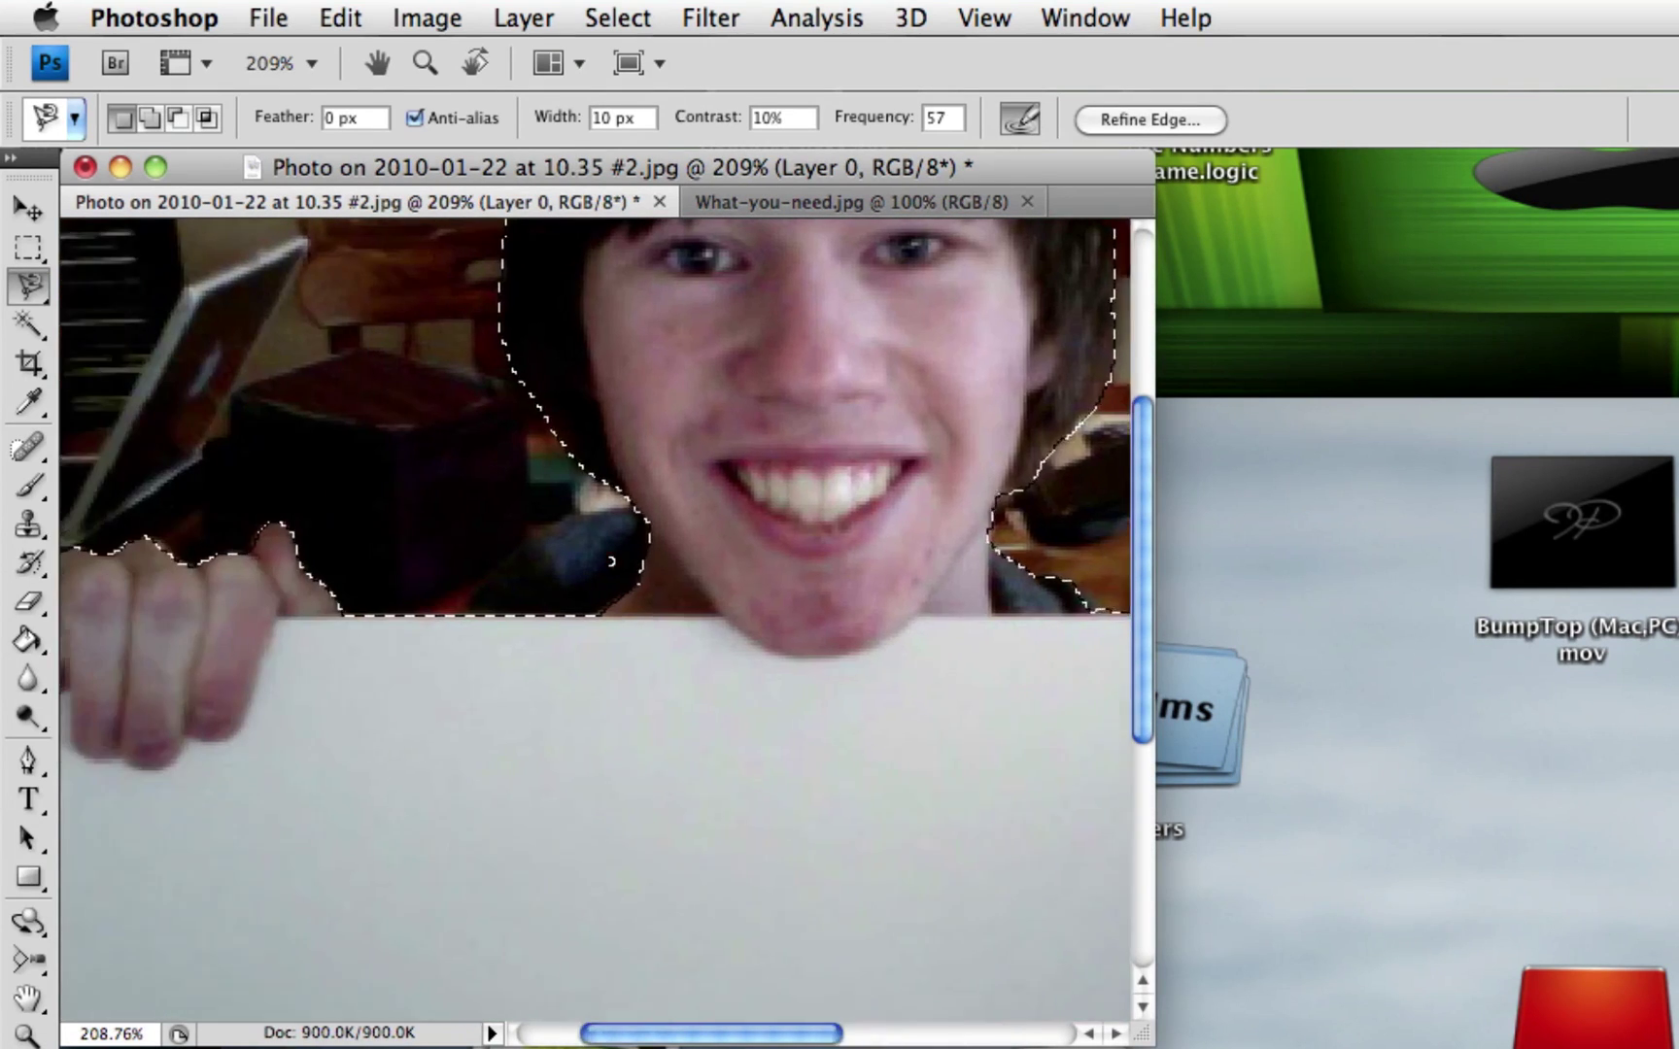
scroll(611, 562, "left", 5)
scroll(612, 583, "right", 6)
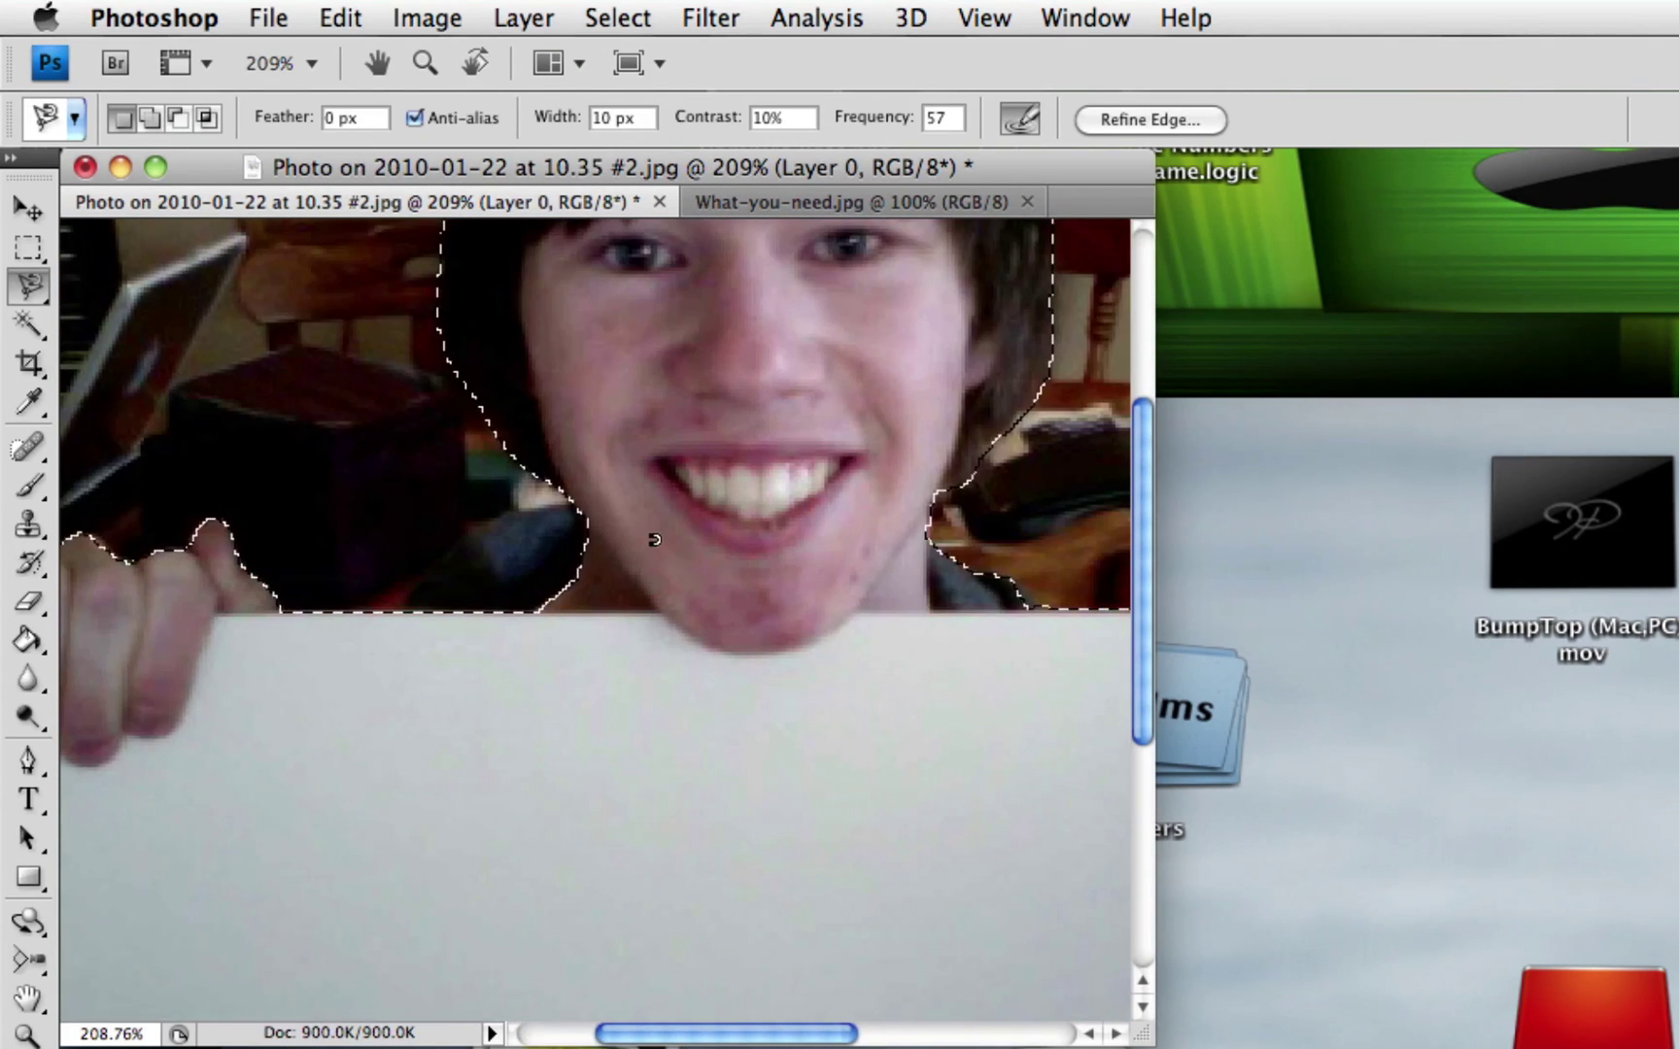
left_click(571, 503)
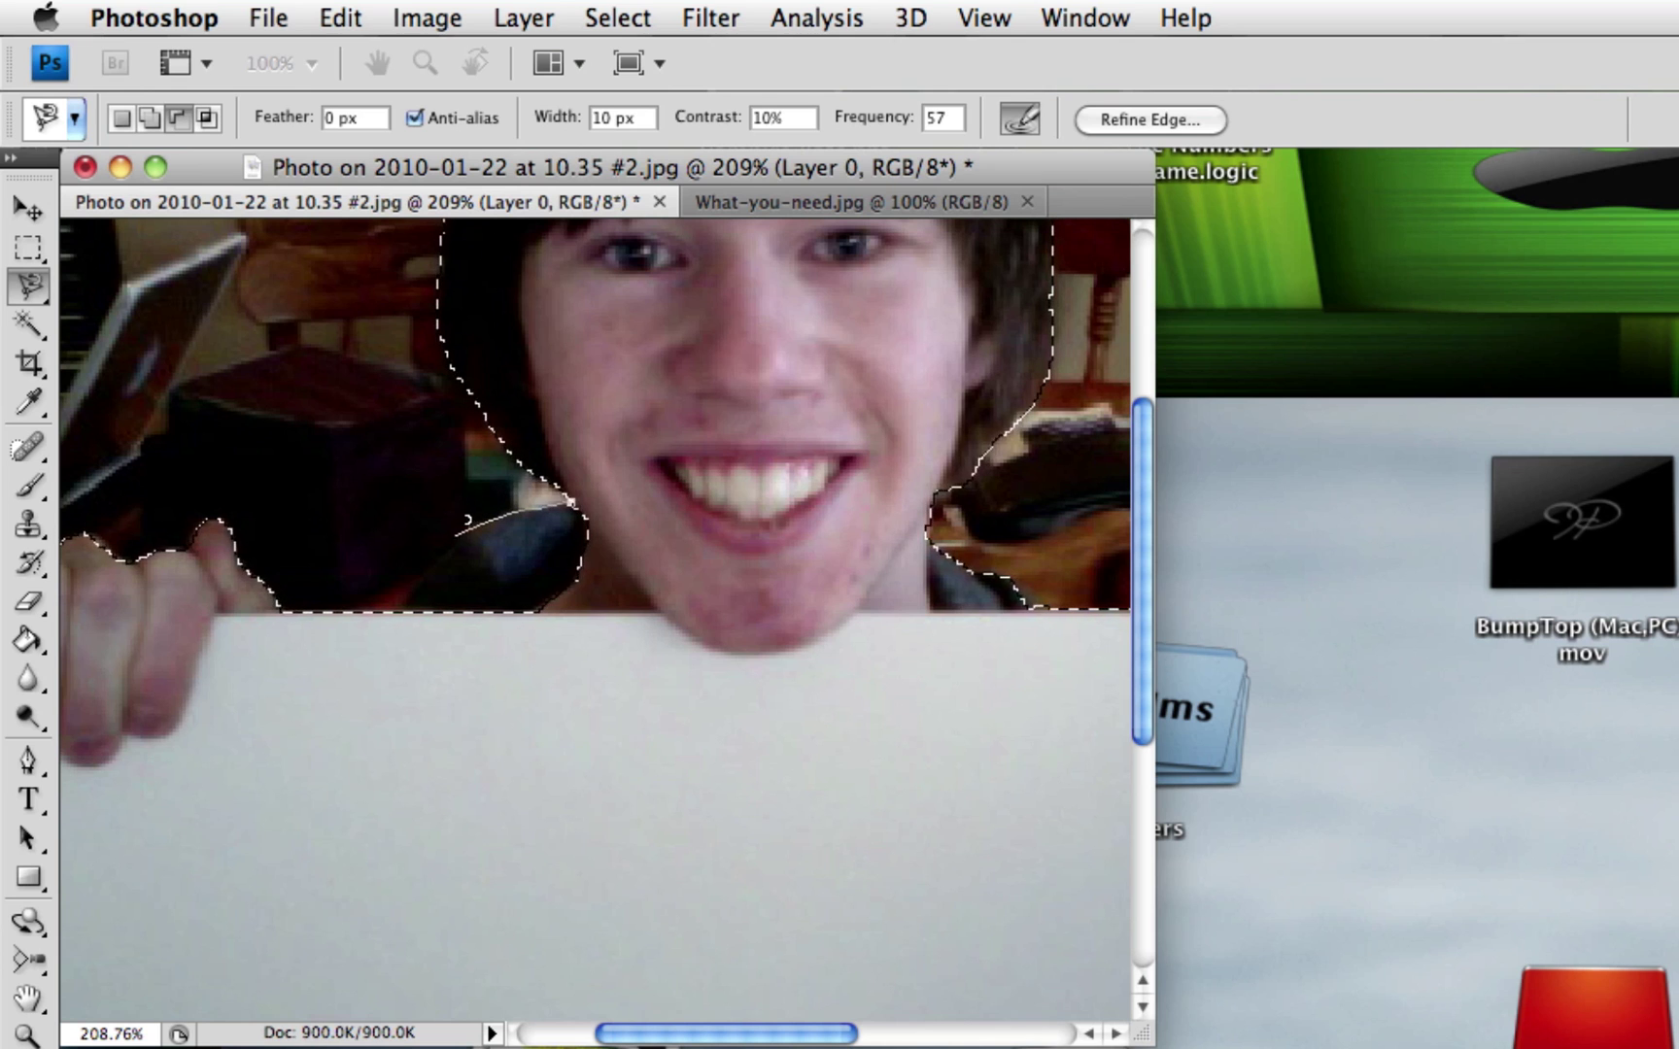
key("m")
key("super+0")
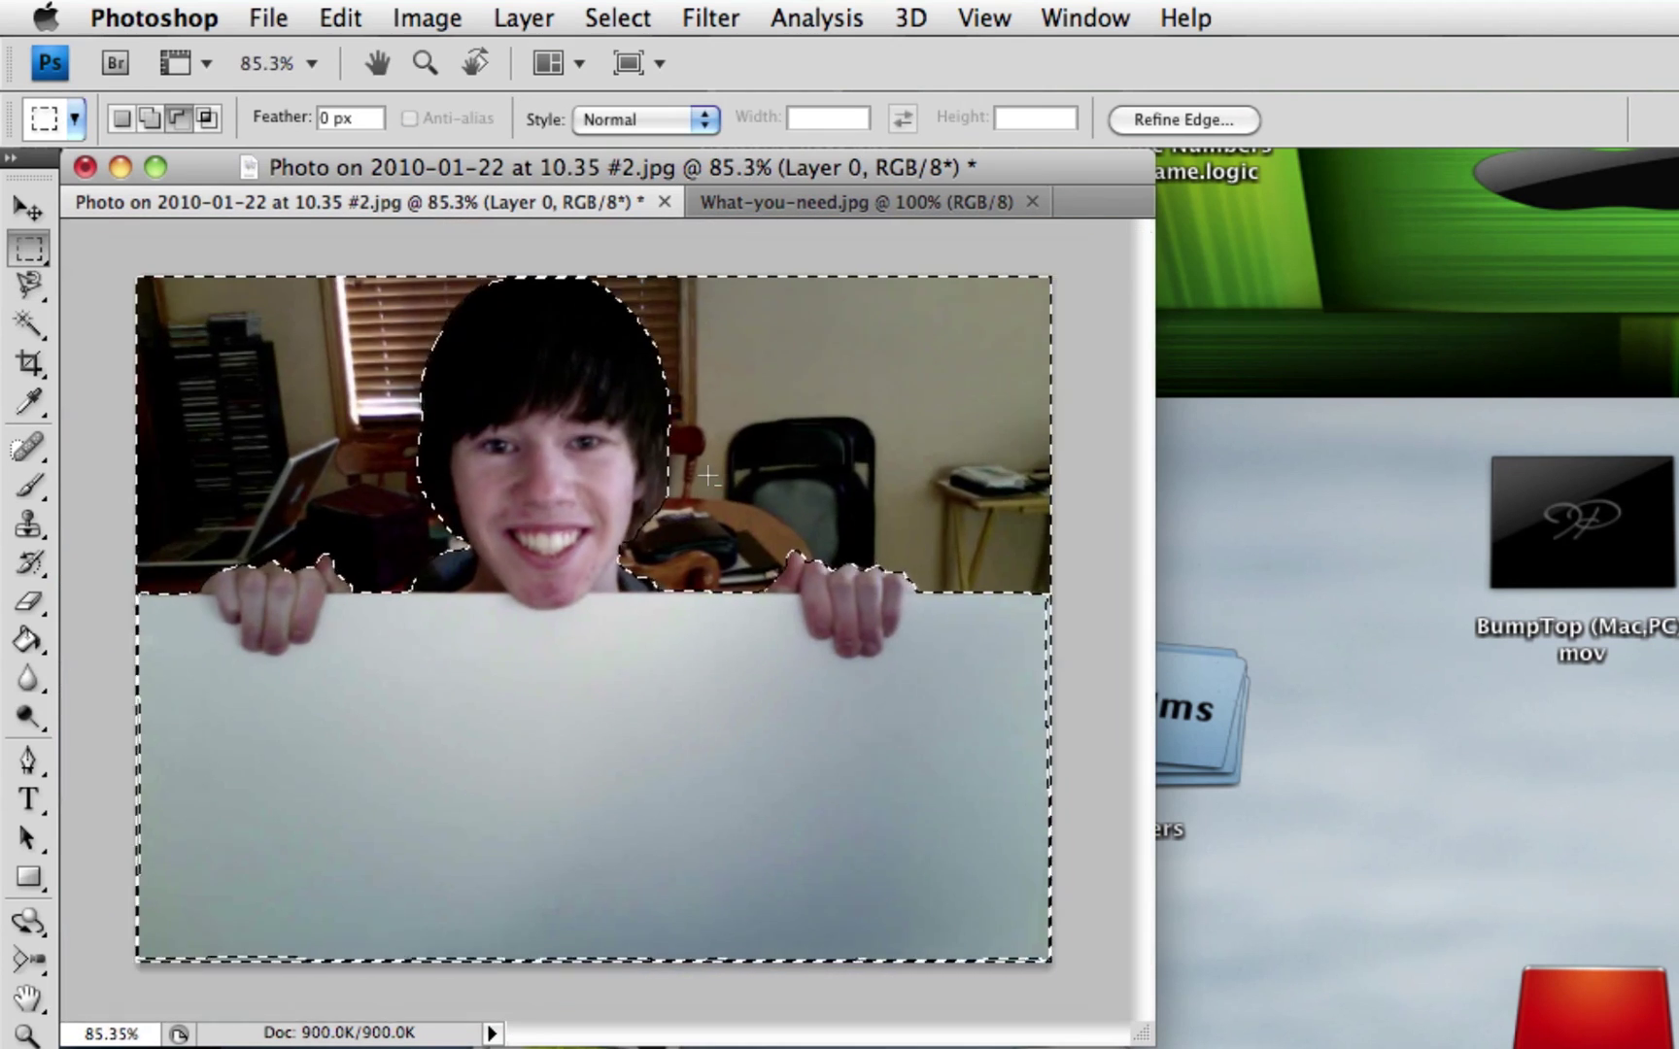
Delete the selected room background, deselect, and trim the rough shoulder edge beside the jaw with the size 13 Eraser
key("Delete")
key("super+d")
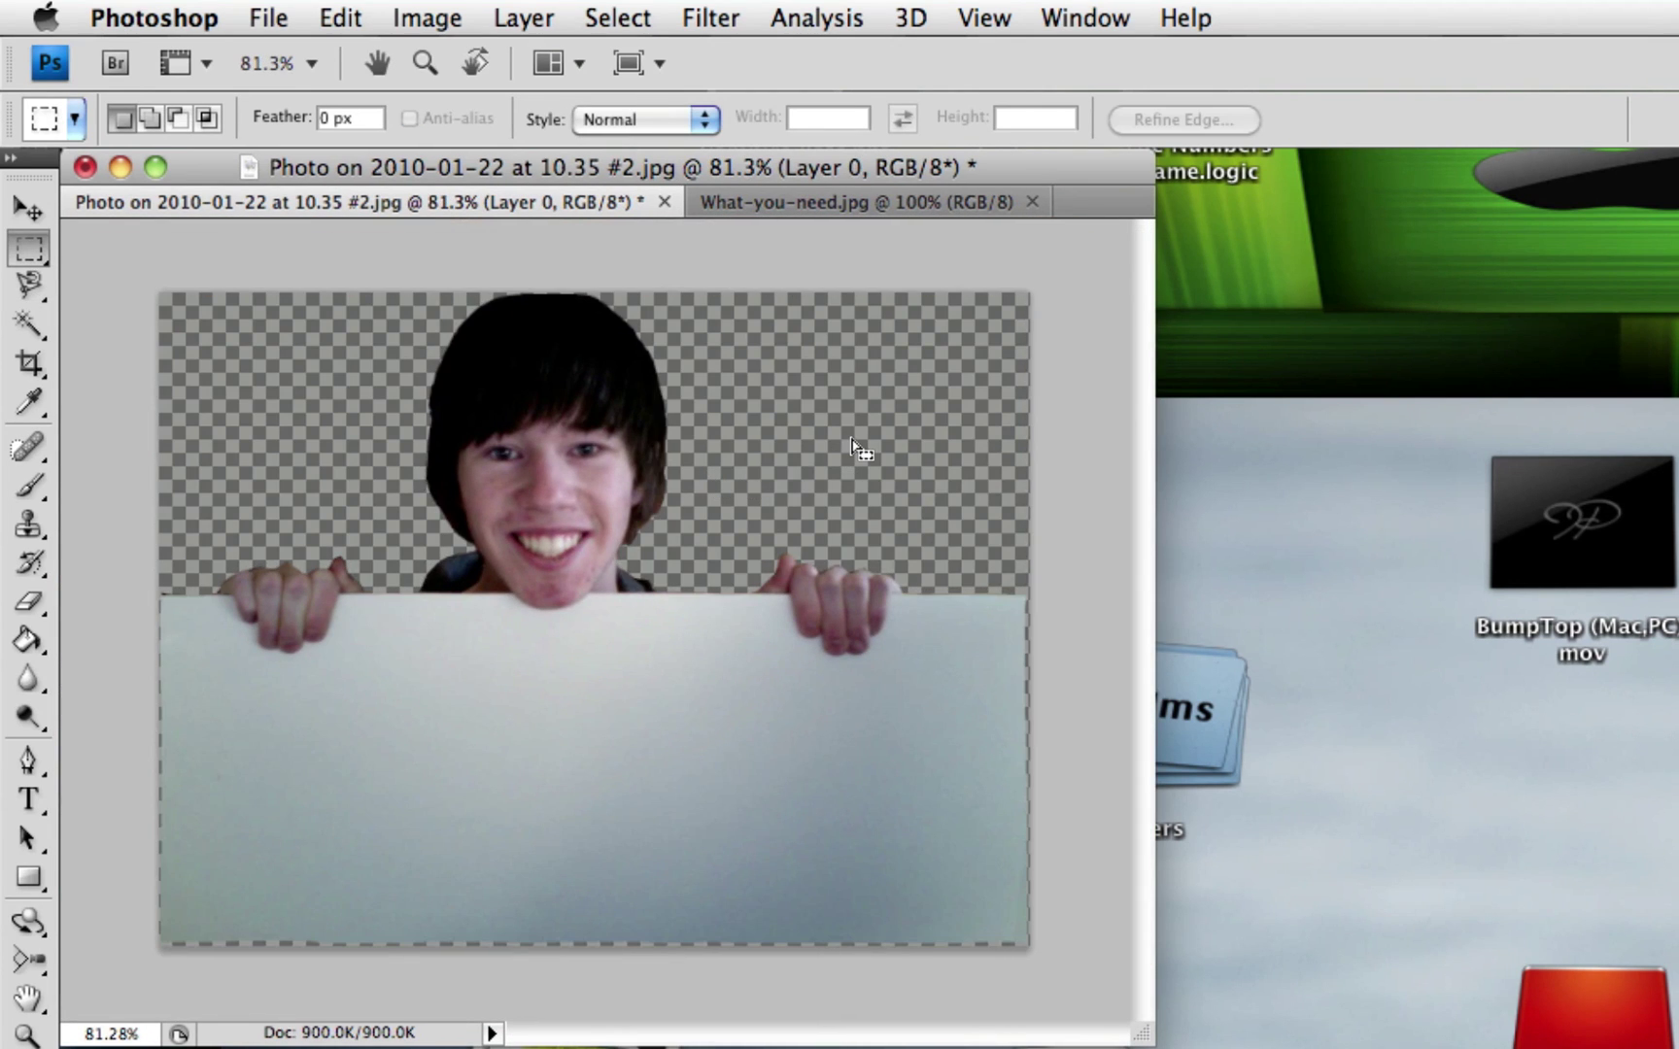
scroll(577, 477, "up", 5)
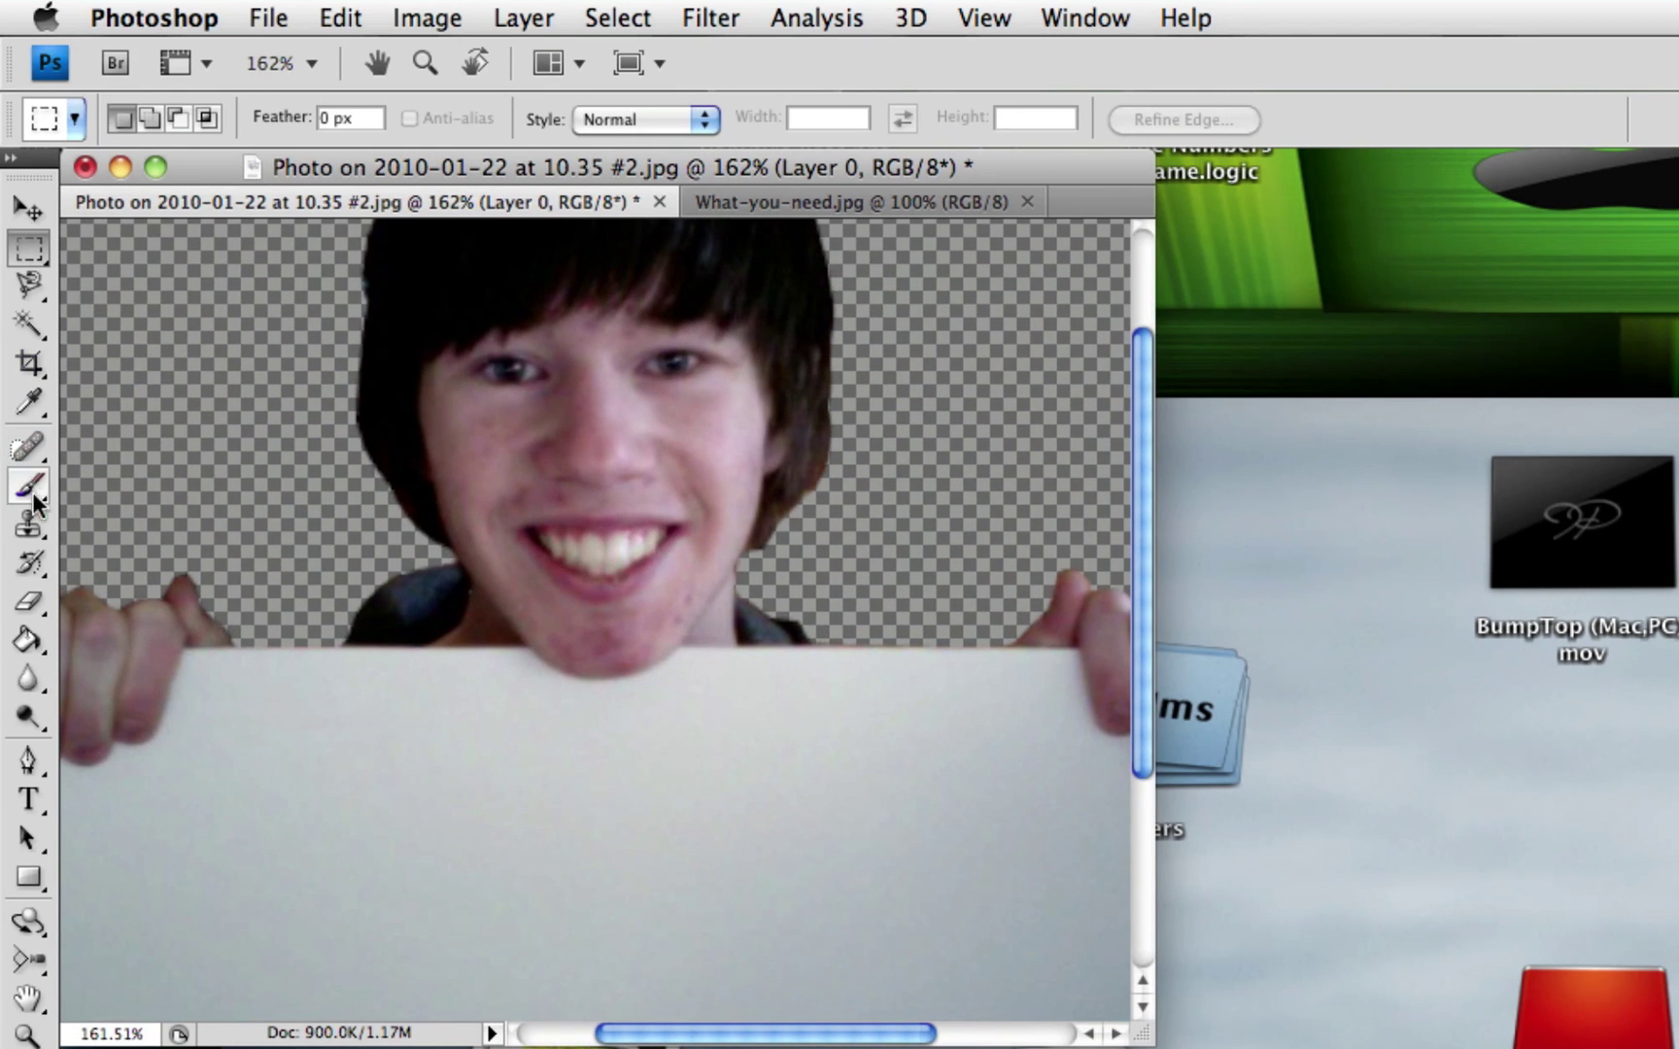
left_click(28, 601)
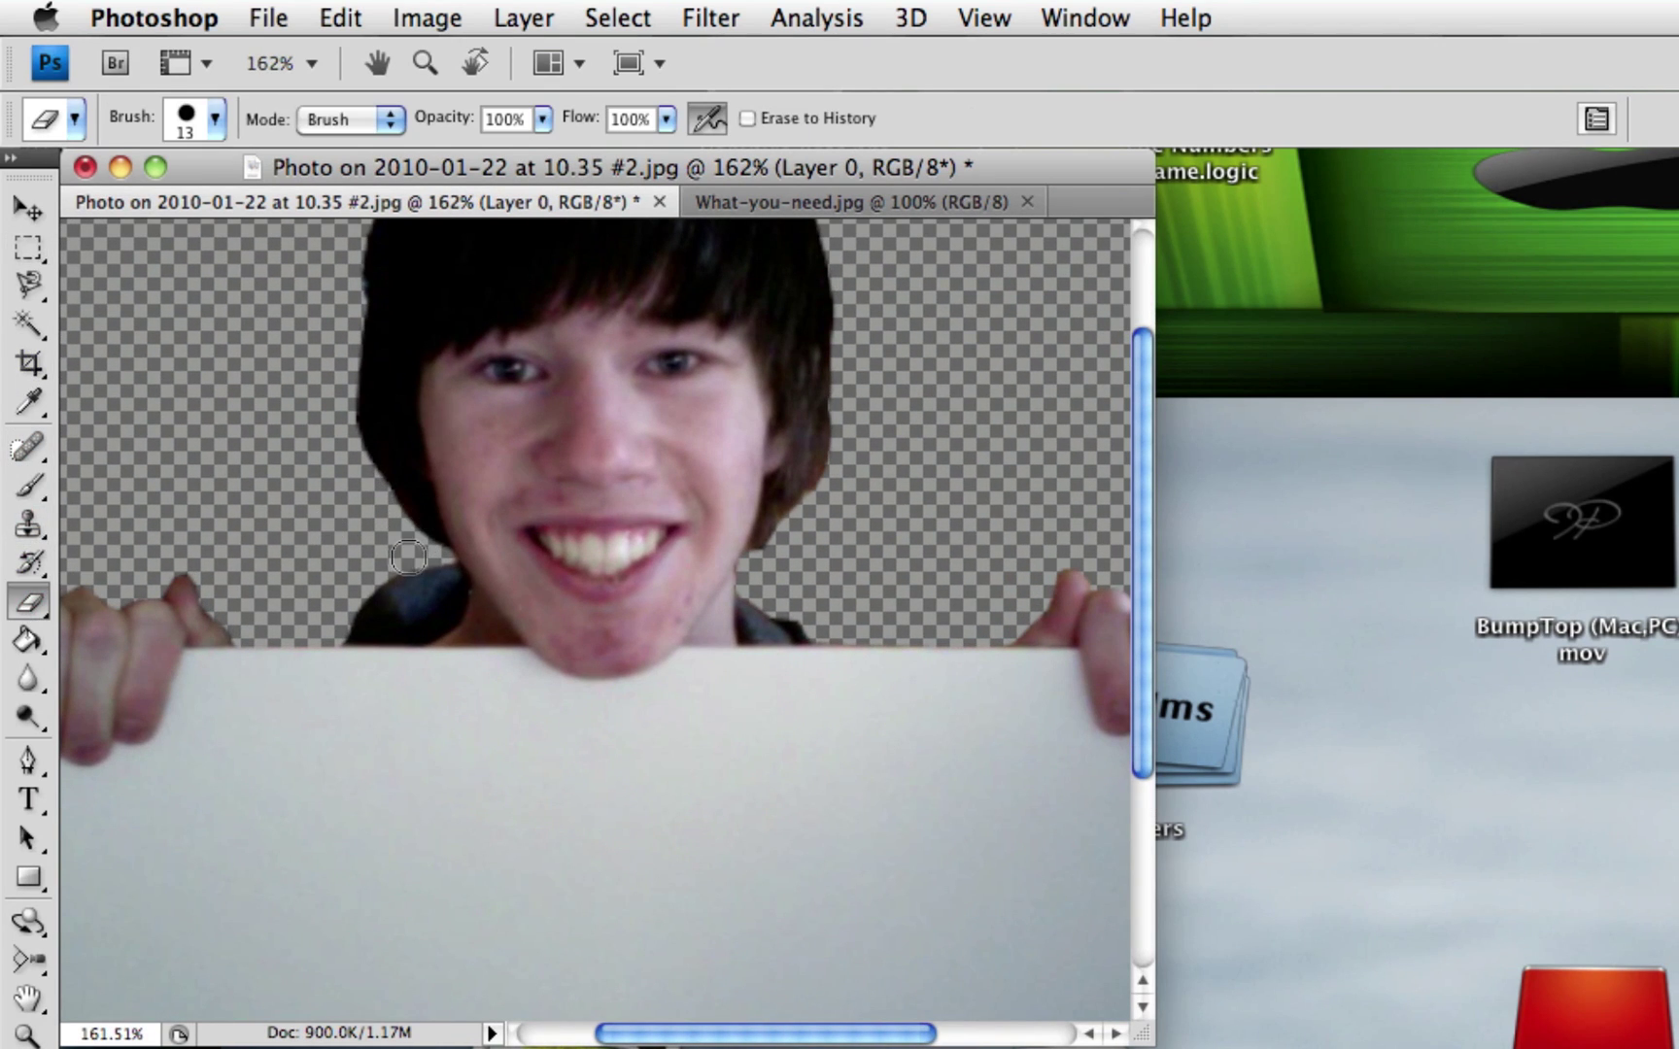
left_click_drag(381, 579, 437, 552)
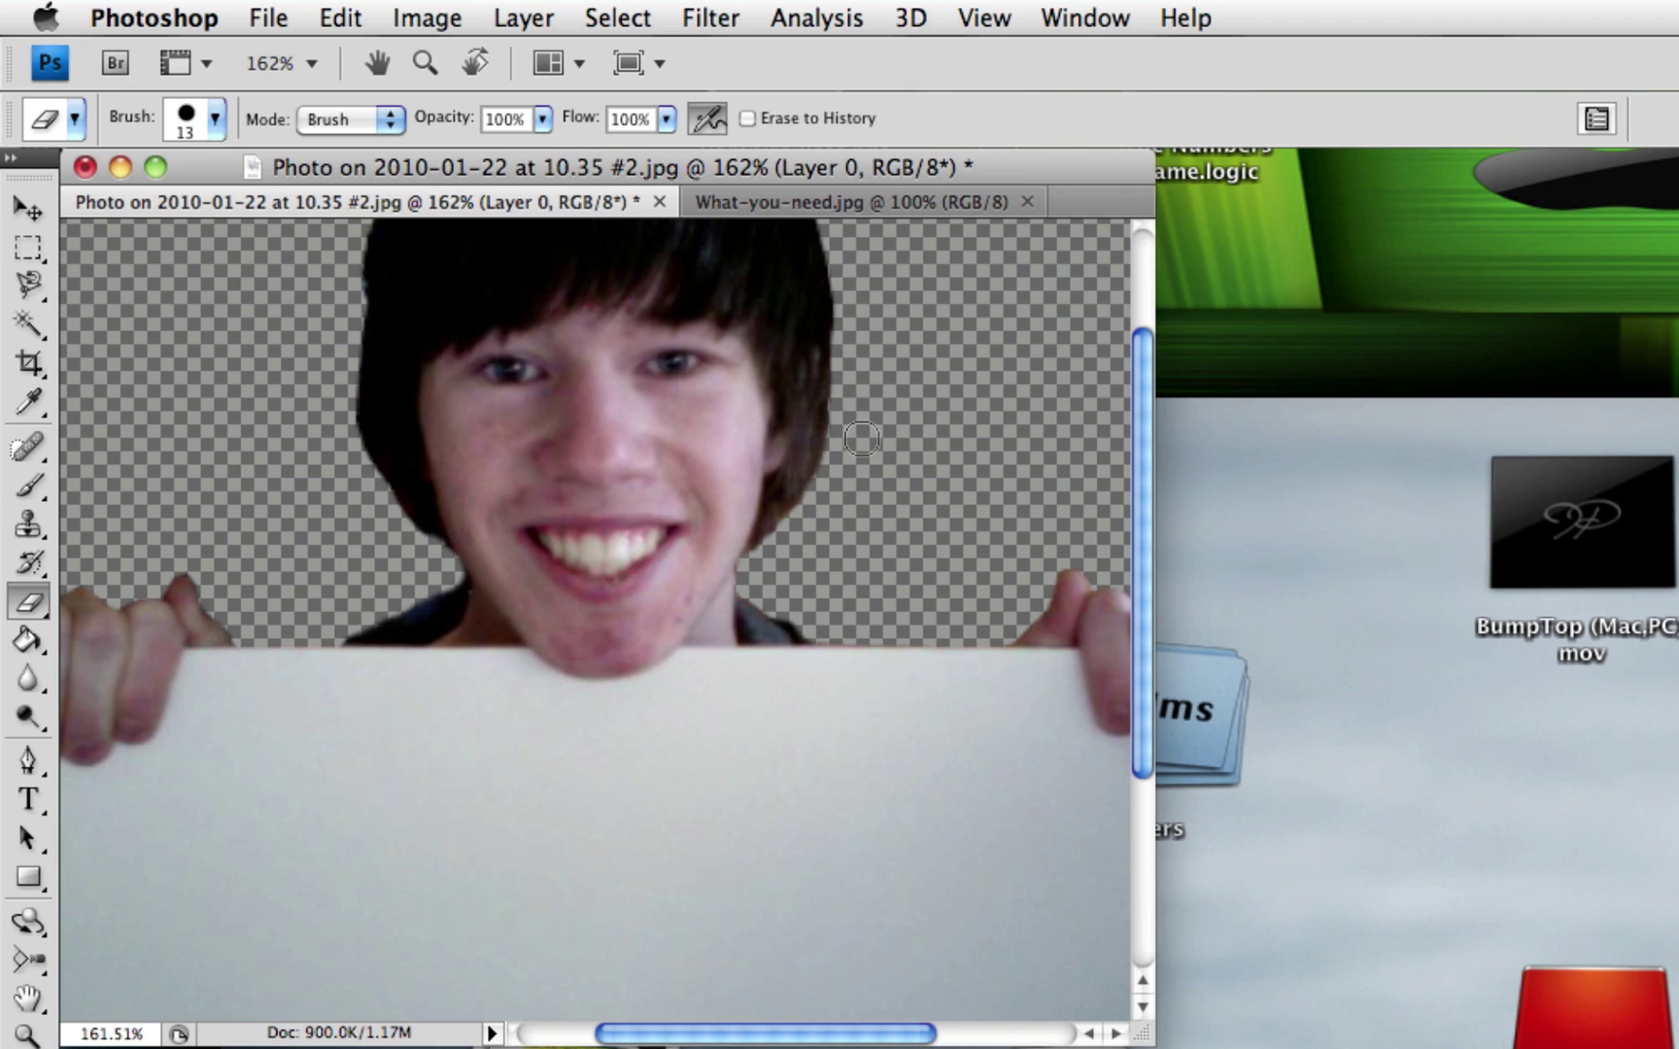
Try erasing along the outer edge of the hair beside the temple, and undo the stroke
scroll(855, 418, "up", 3)
scroll(861, 428, "down", 5)
scroll(826, 432, "up", 3)
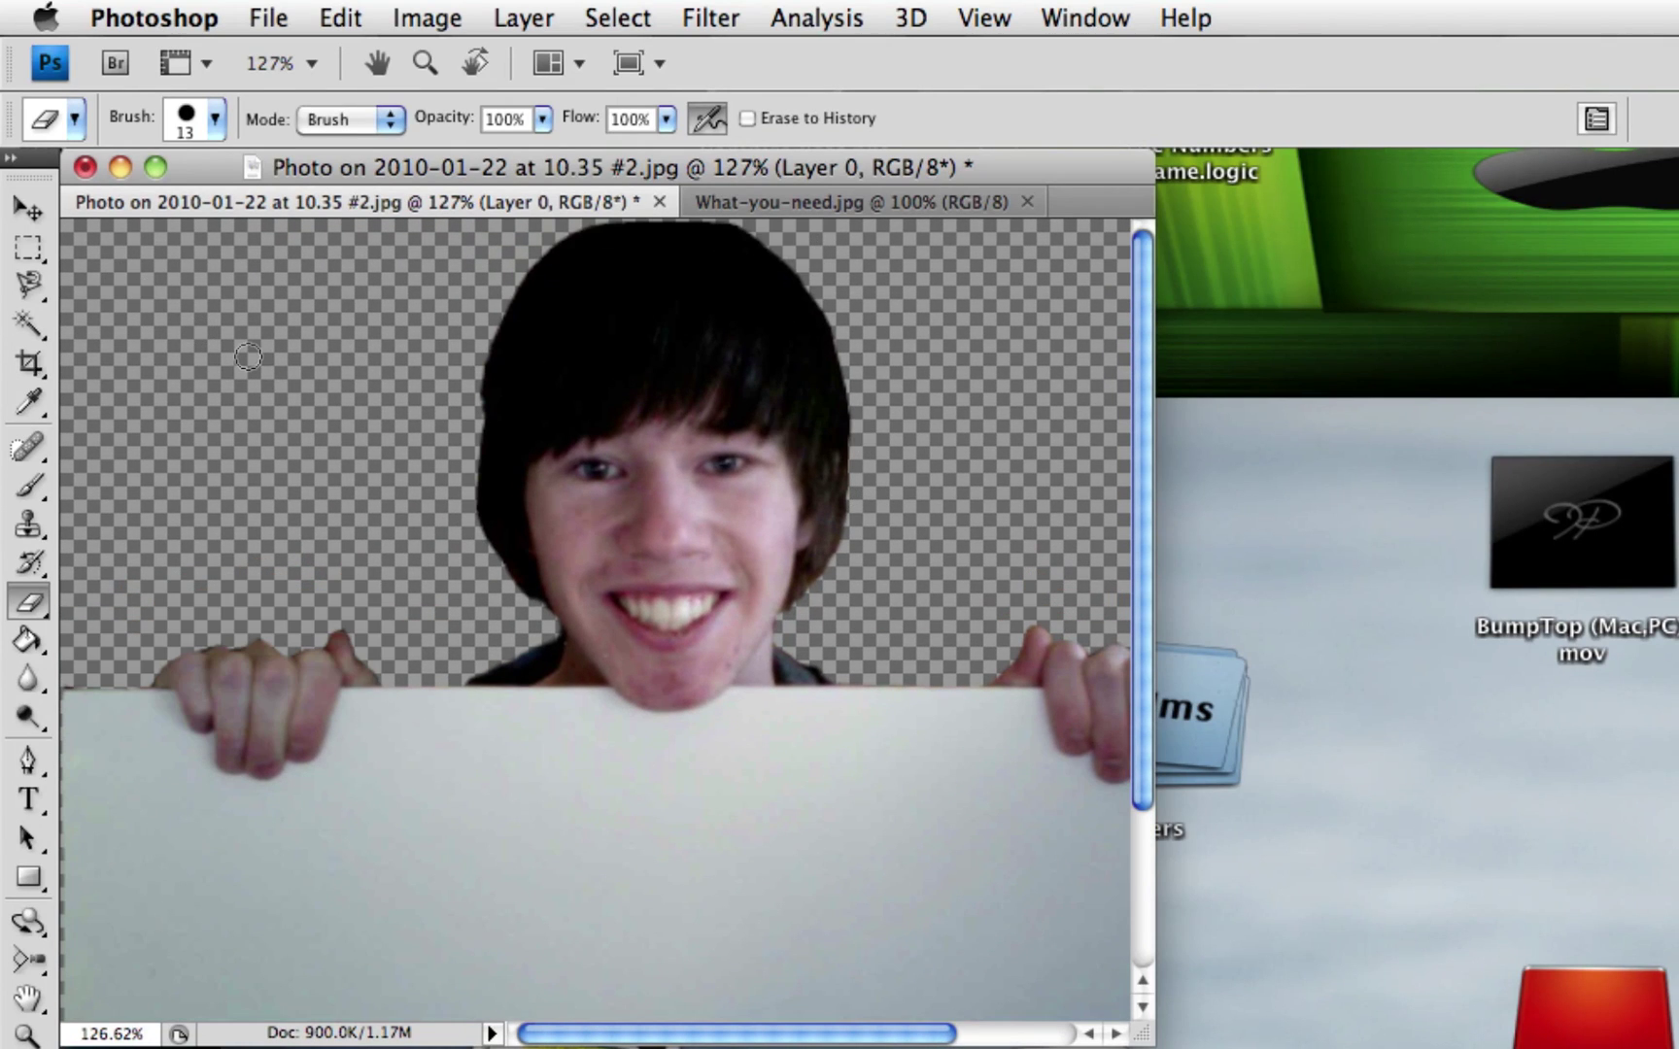
left_click_drag(466, 396, 401, 403)
key("super+z")
key("alt+super+z")
key("alt+super+z")
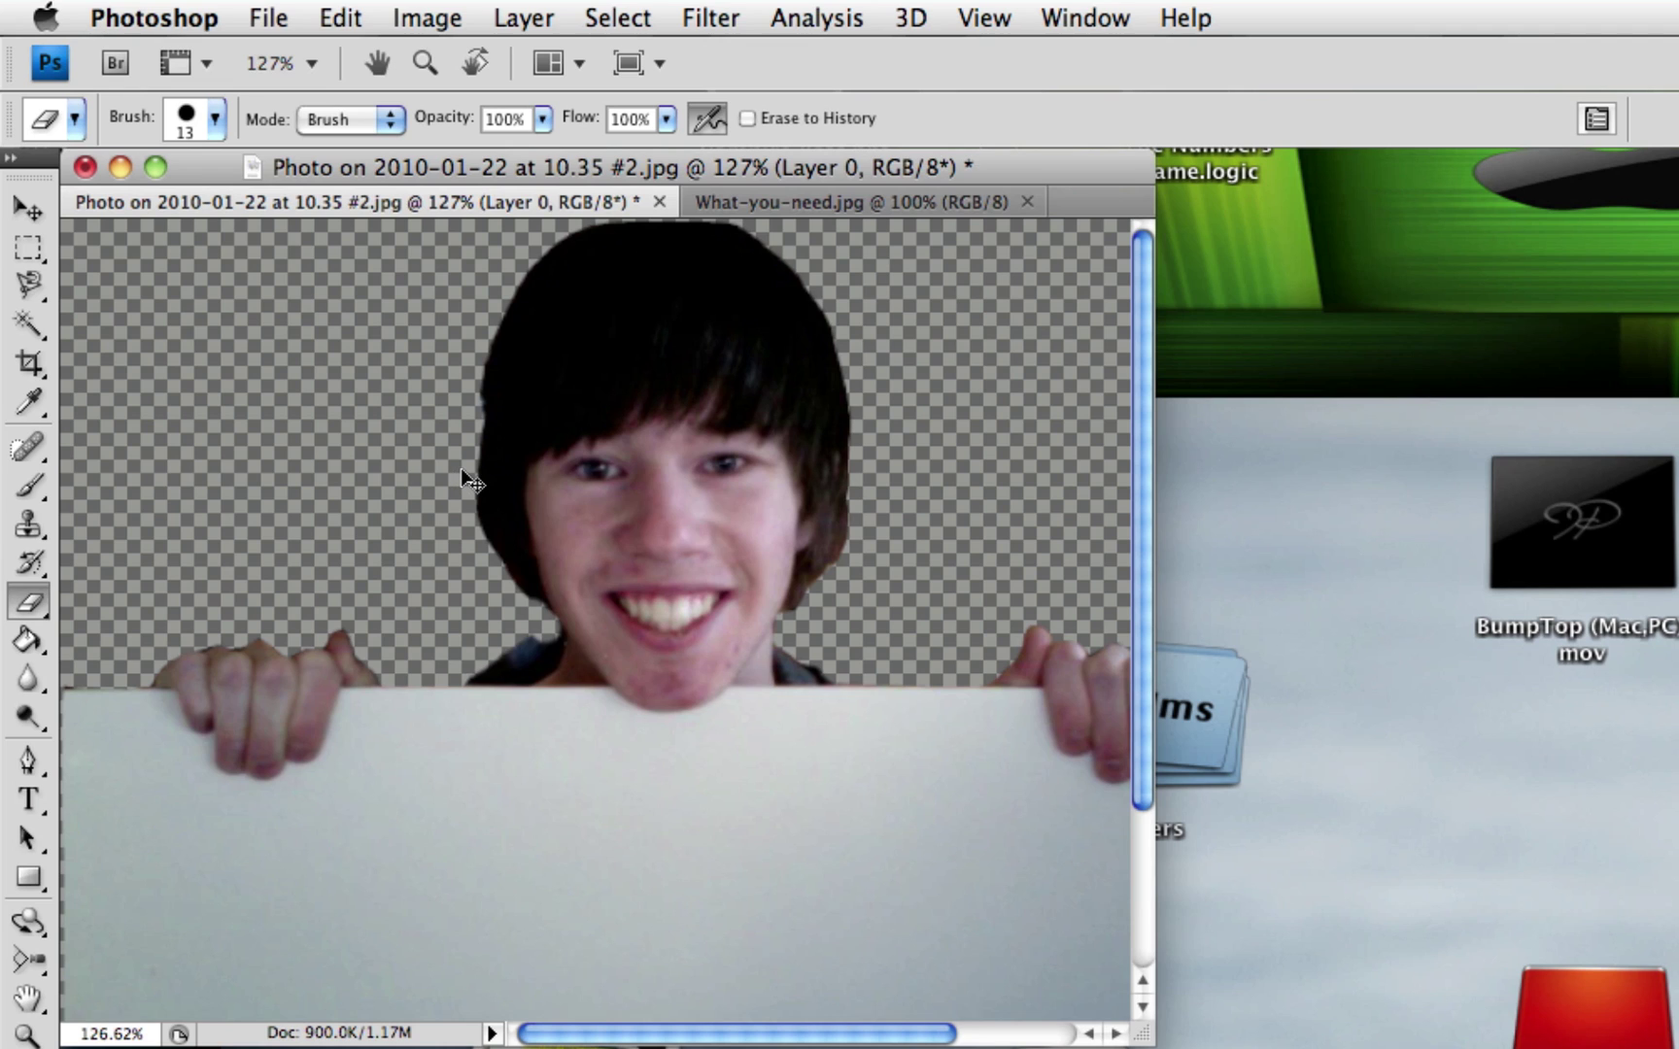
key("super+z")
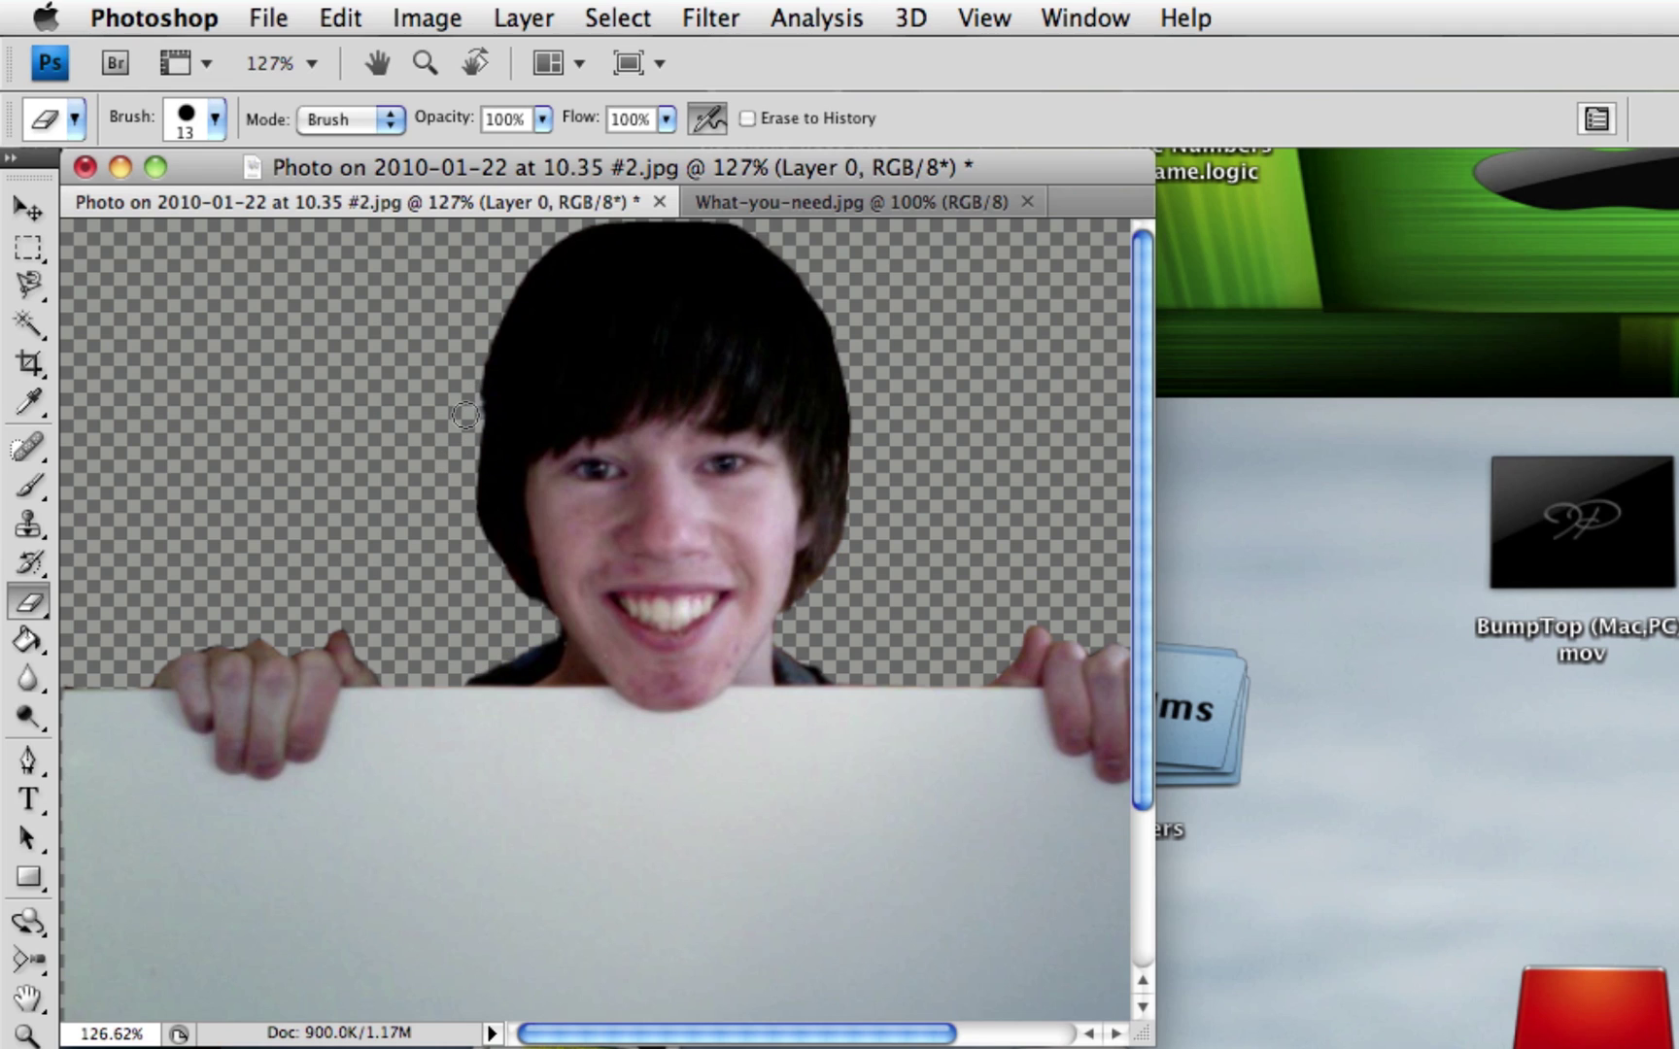
Erase the stray fringe along the outer edge of the hair above the temple
left_click_drag(466, 415, 488, 324)
scroll(396, 469, "down", 6)
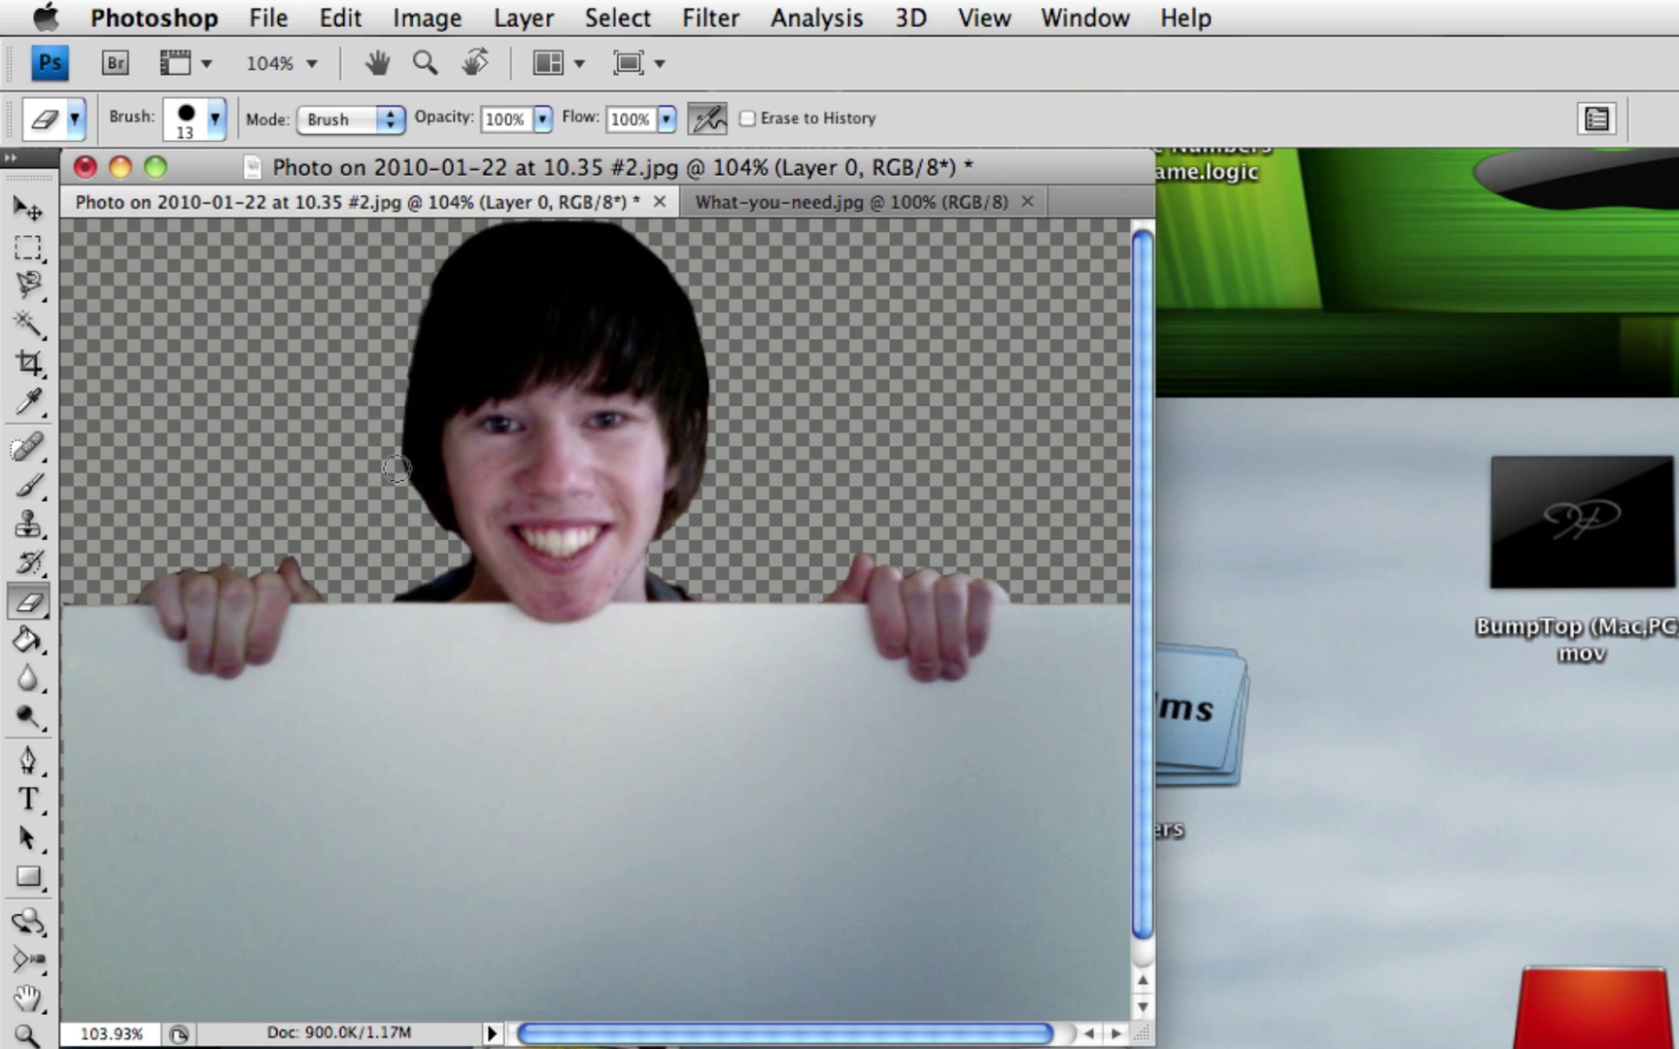
scroll(397, 469, "down", 1)
scroll(397, 469, "up", 3)
scroll(397, 470, "down", 2)
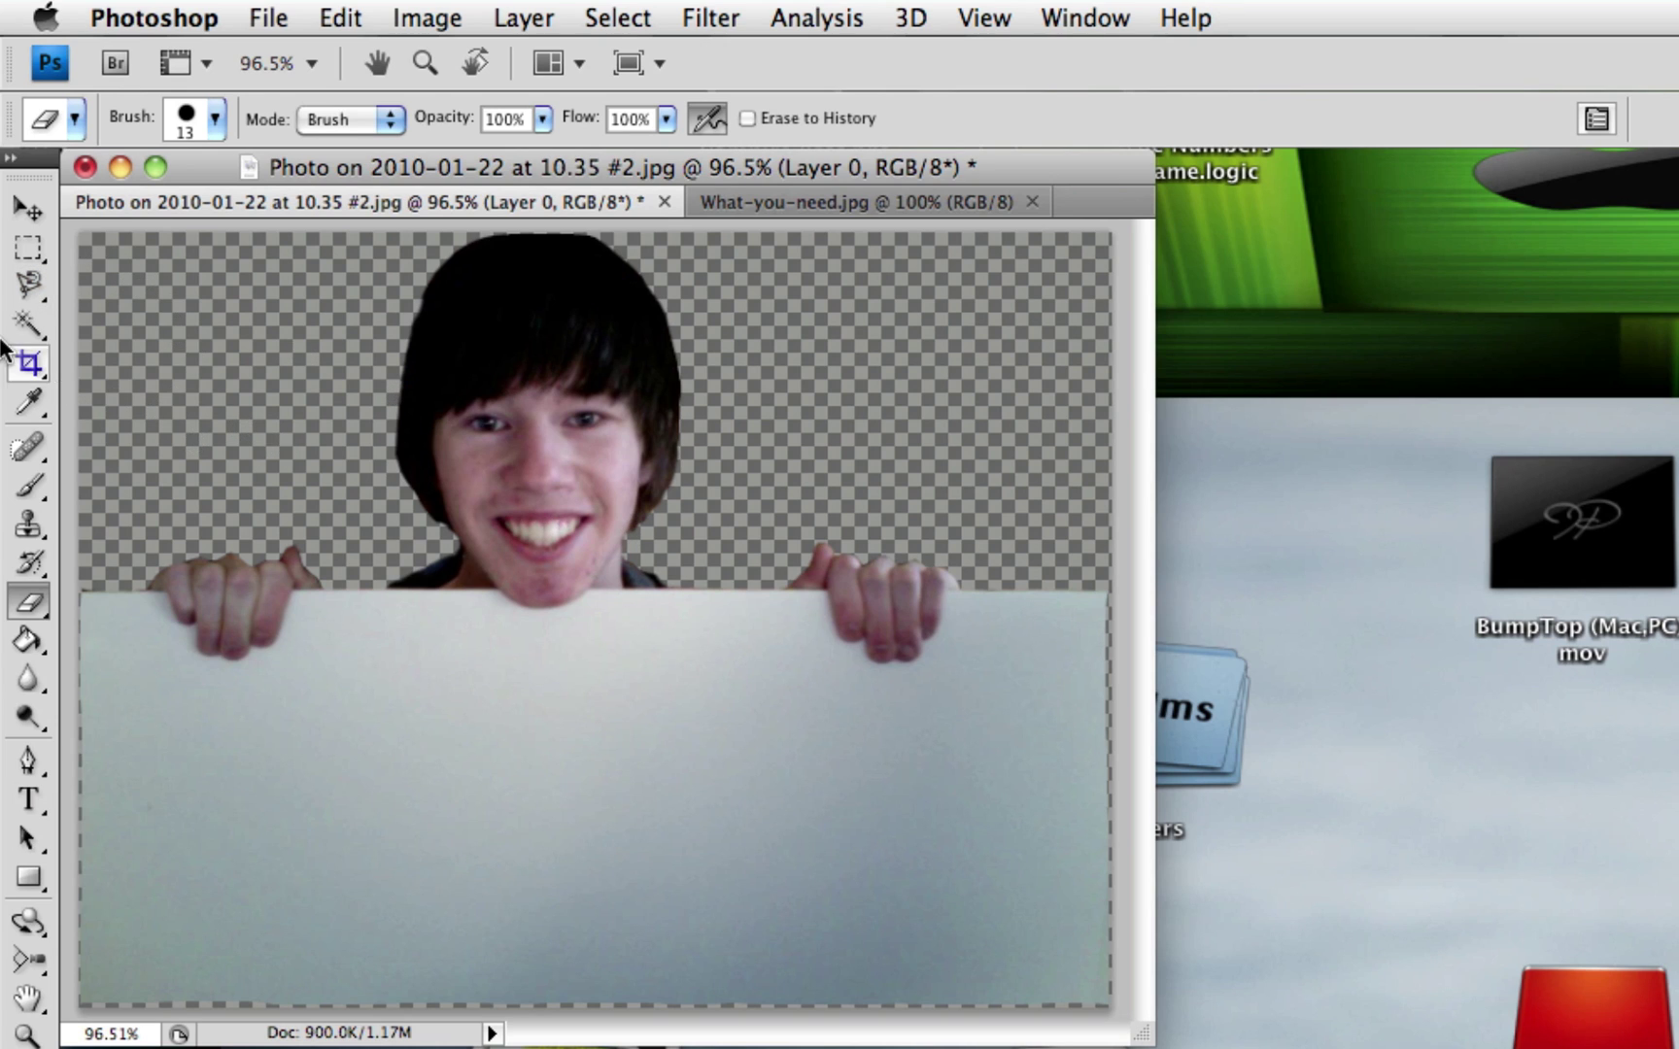
Delete a rectangular selection covering the white board below the hands across the full photo width, and deselect
left_click(35, 260)
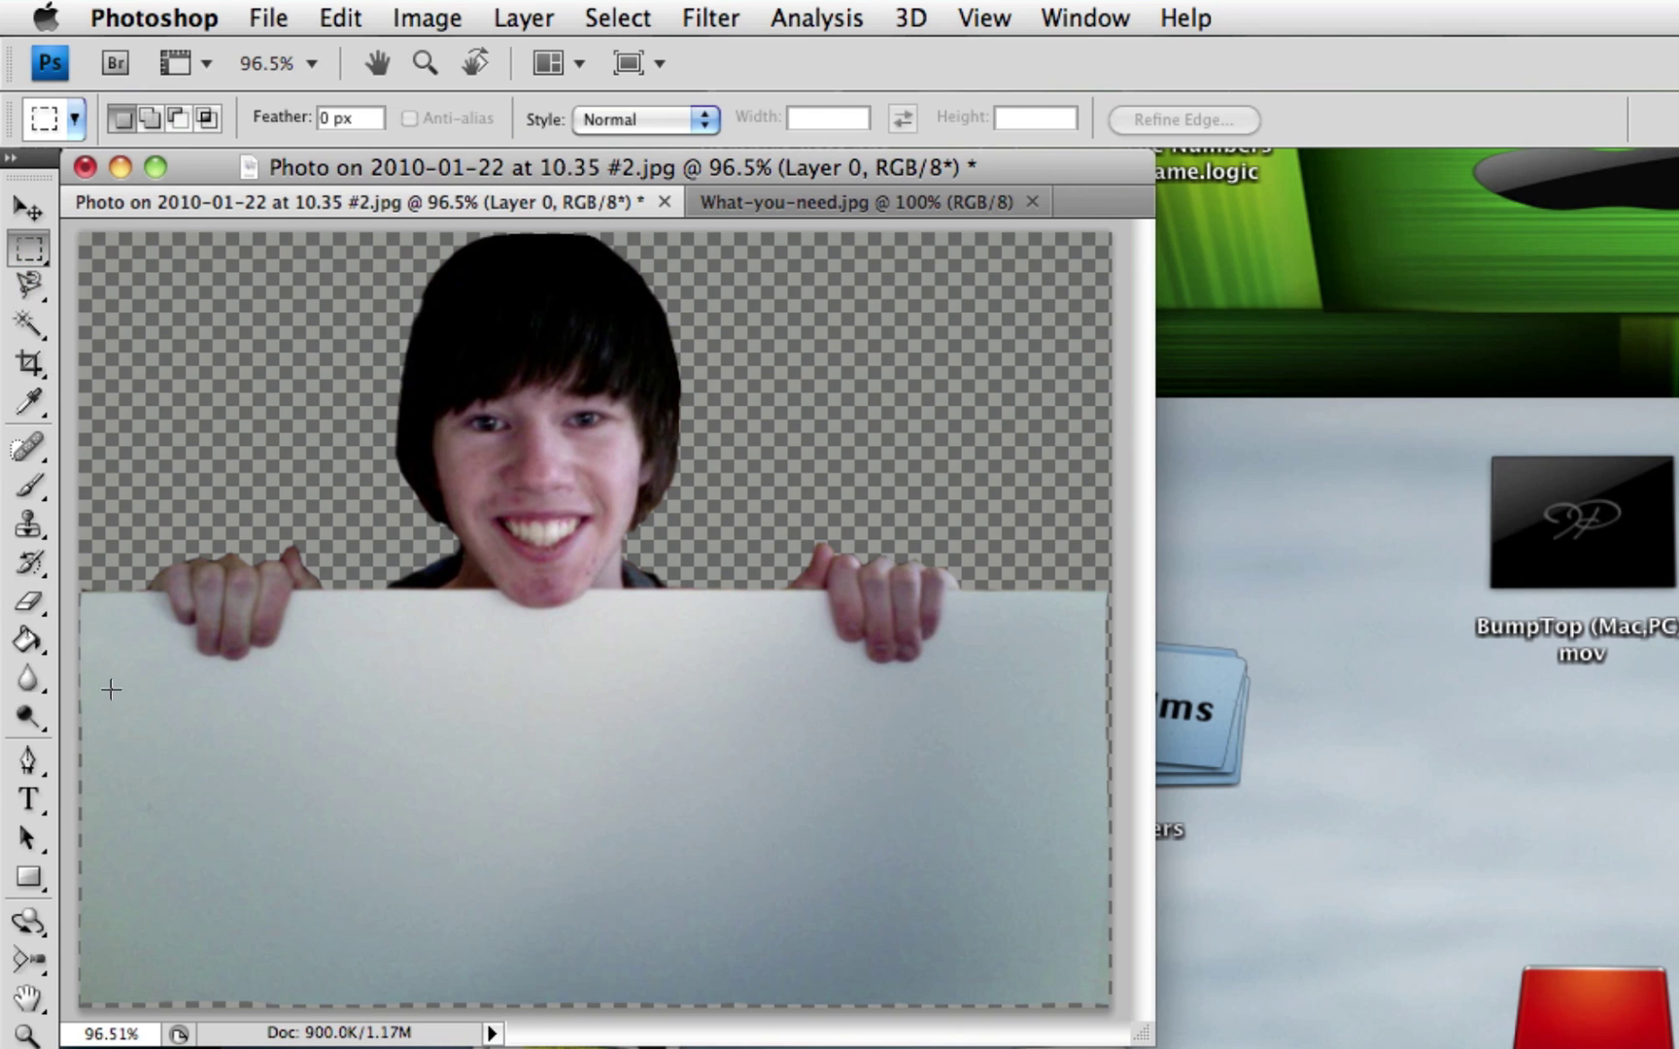
left_click_drag(85, 674, 1263, 1020)
key("Delete")
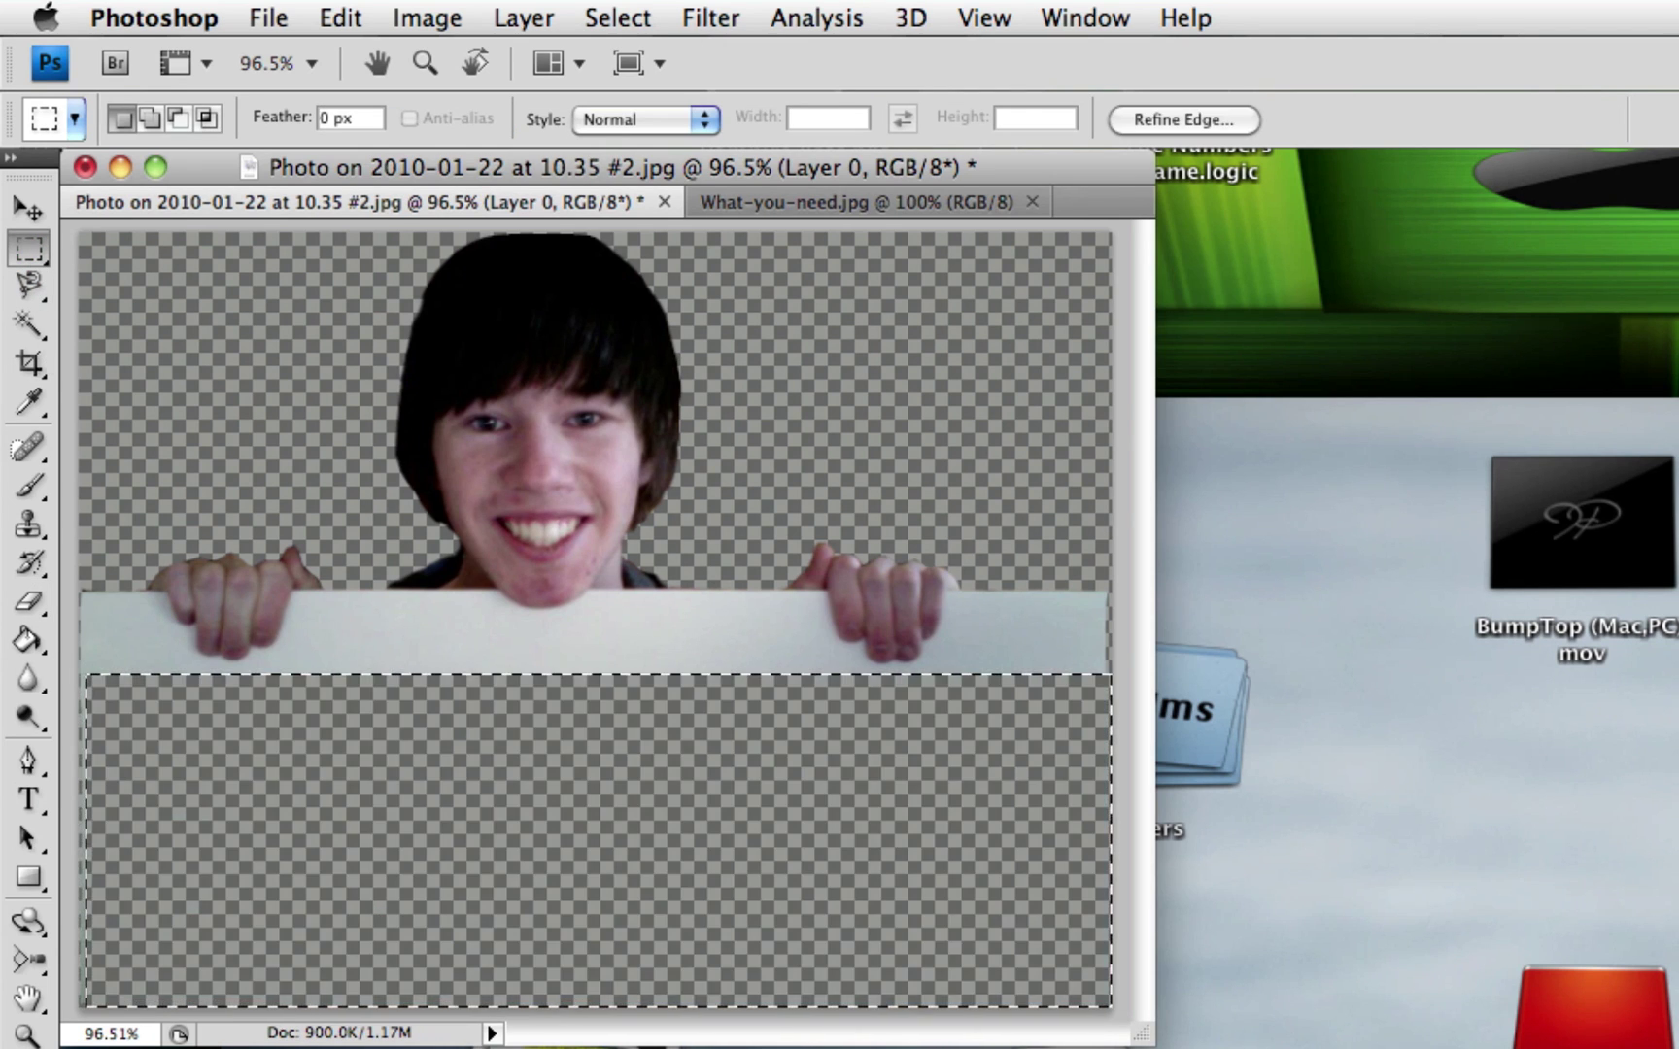
left_click(856, 813)
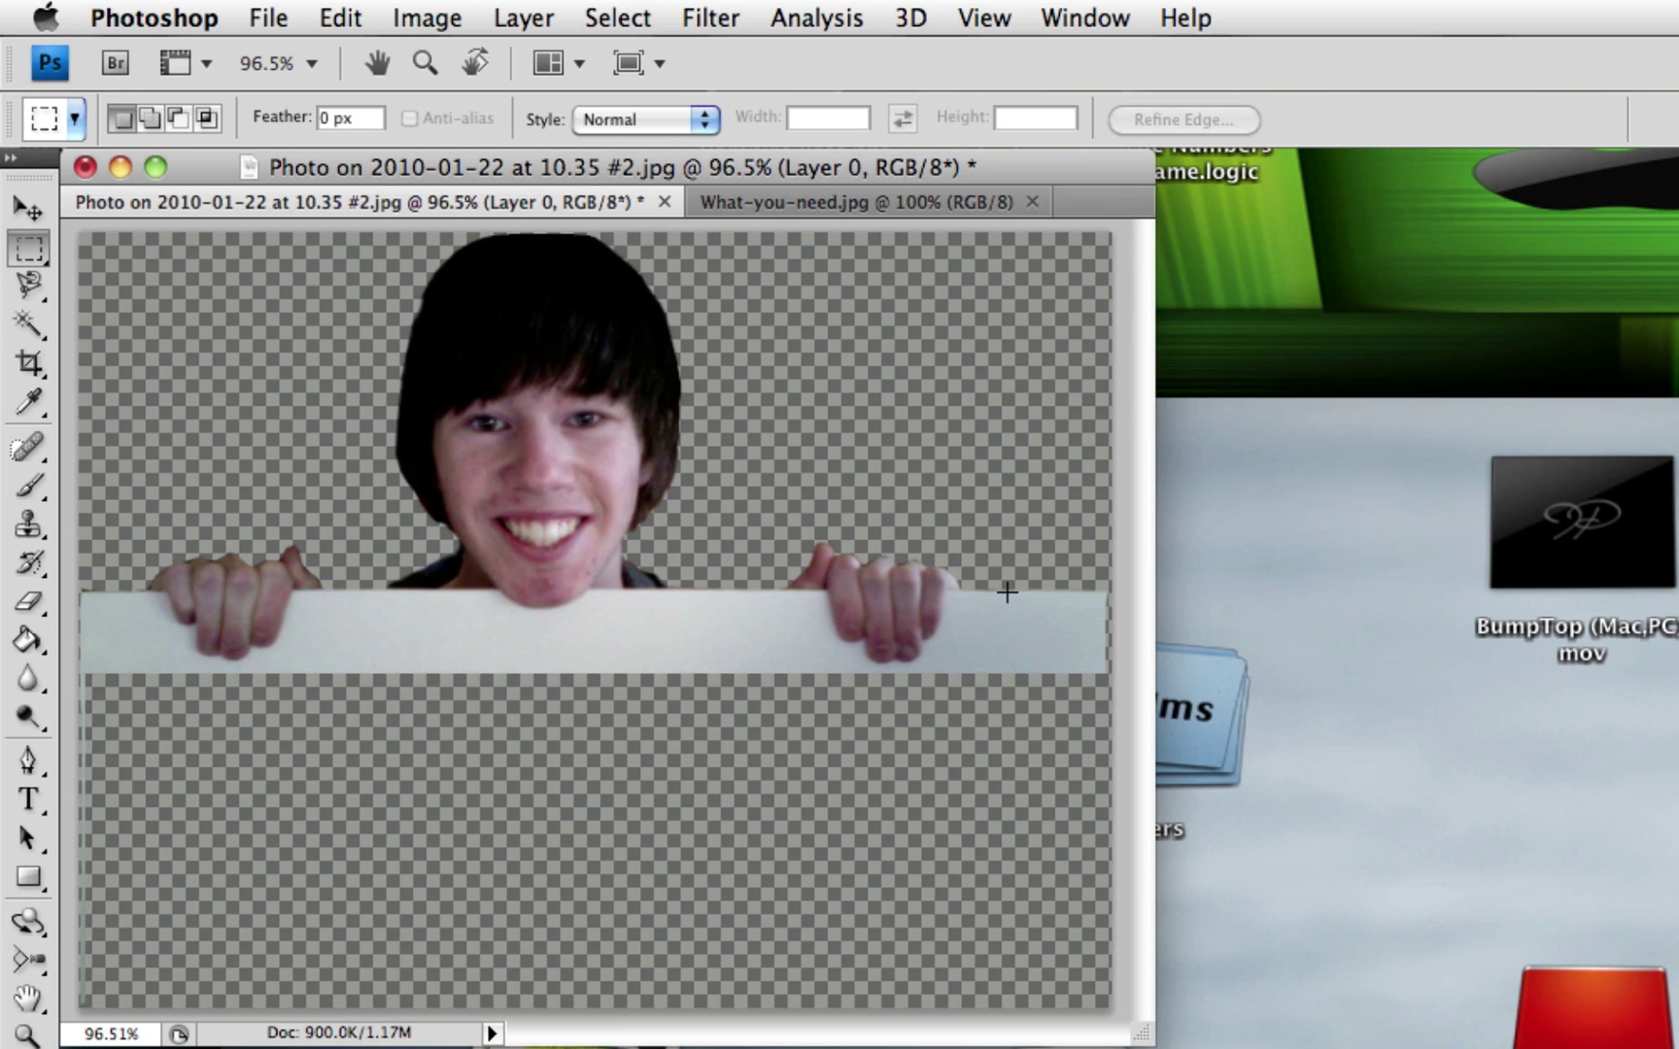
Outline the remaining white board strip around the fingers and chin with the Magnetic Lasso, and delete it
left_click(29, 284)
scroll(163, 476, "up", 1)
scroll(163, 476, "up", 3)
scroll(151, 612, "up", 1)
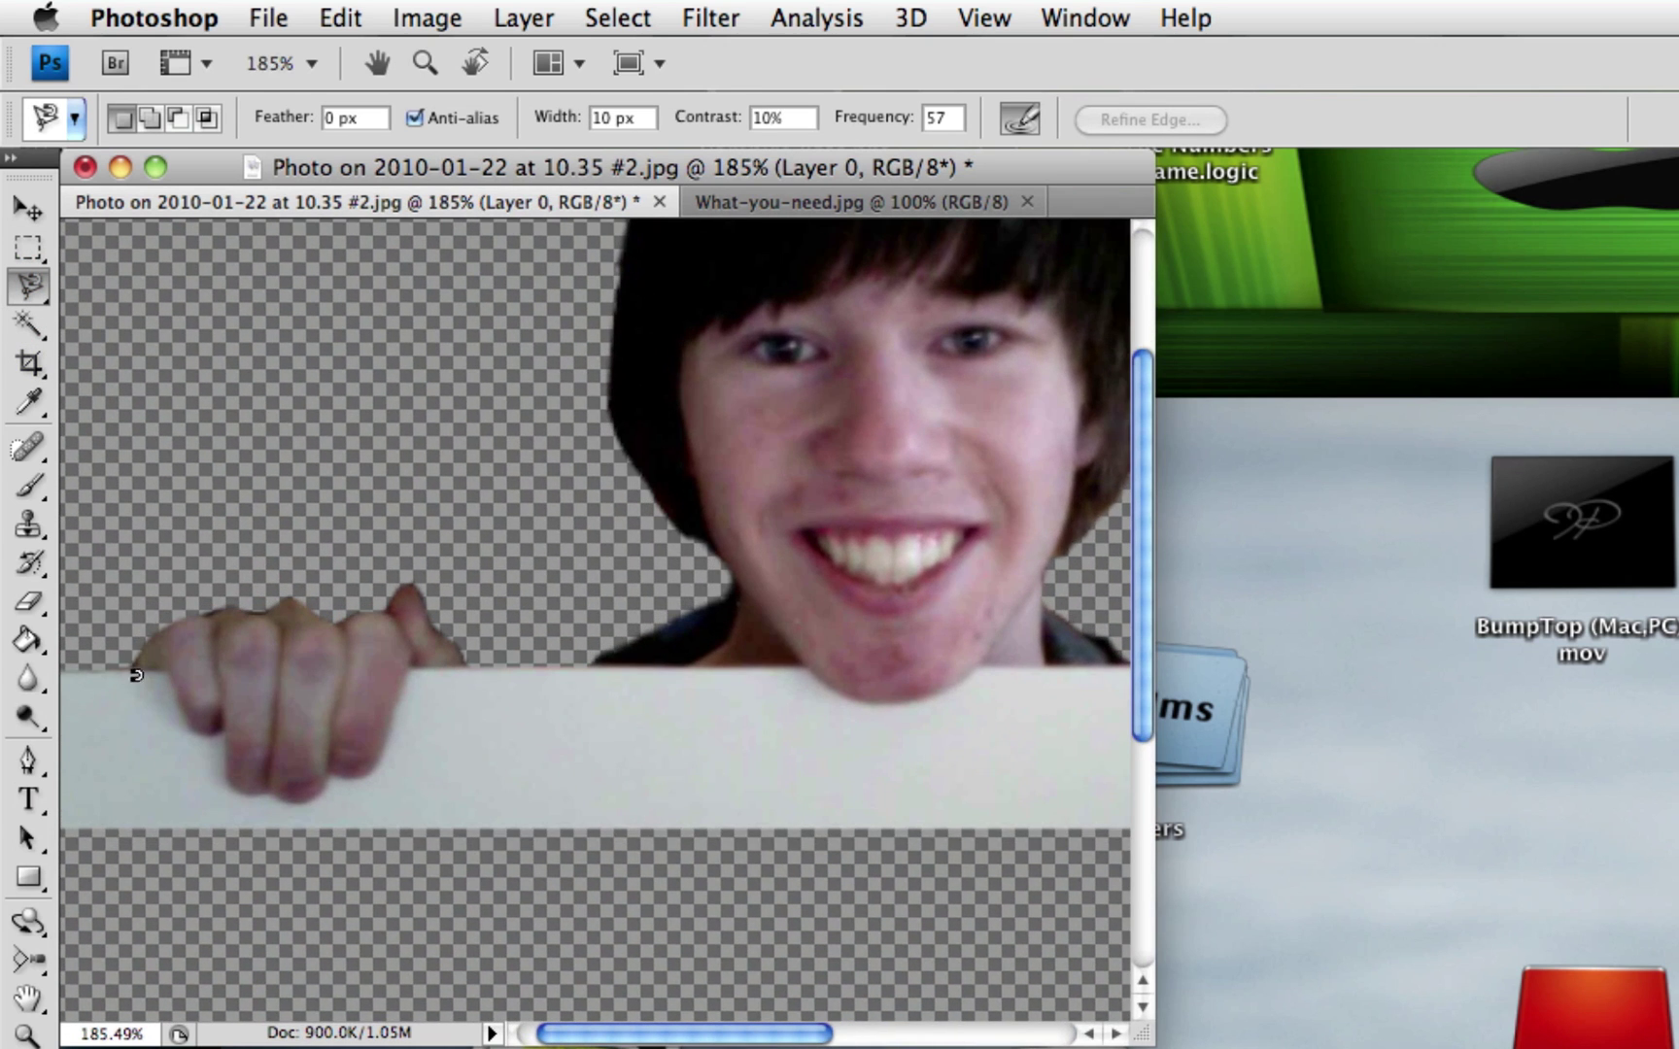
left_click(136, 652)
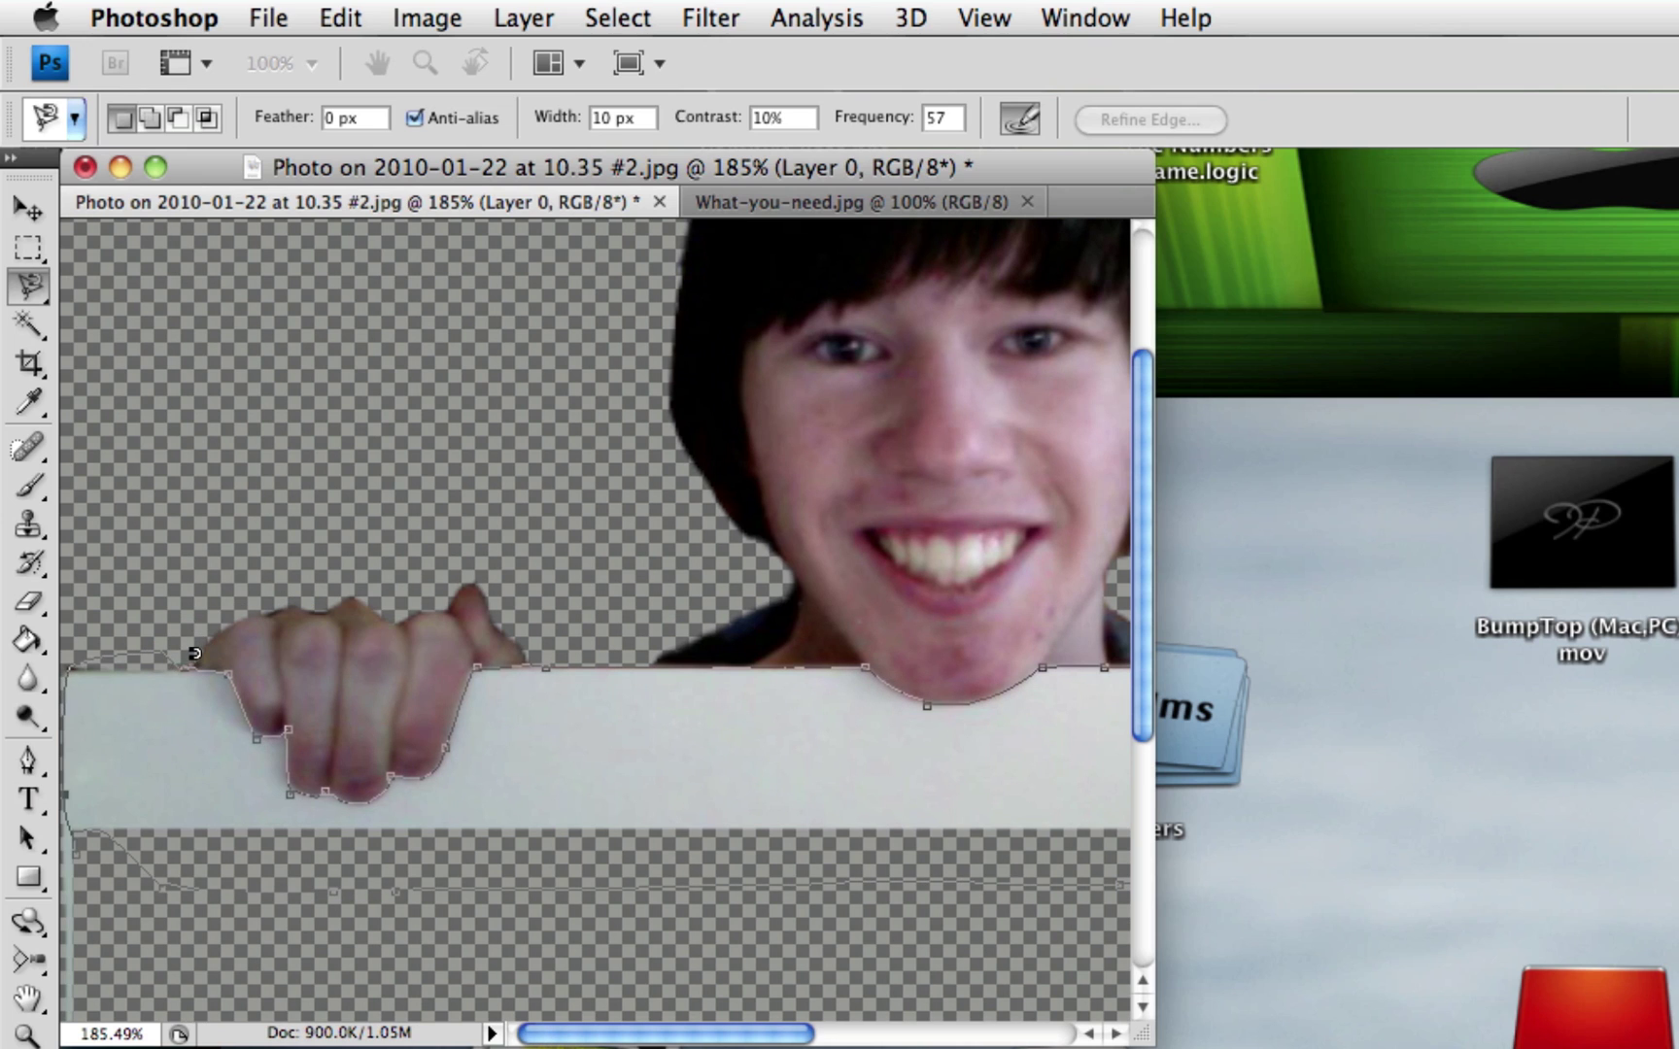
left_click(194, 653)
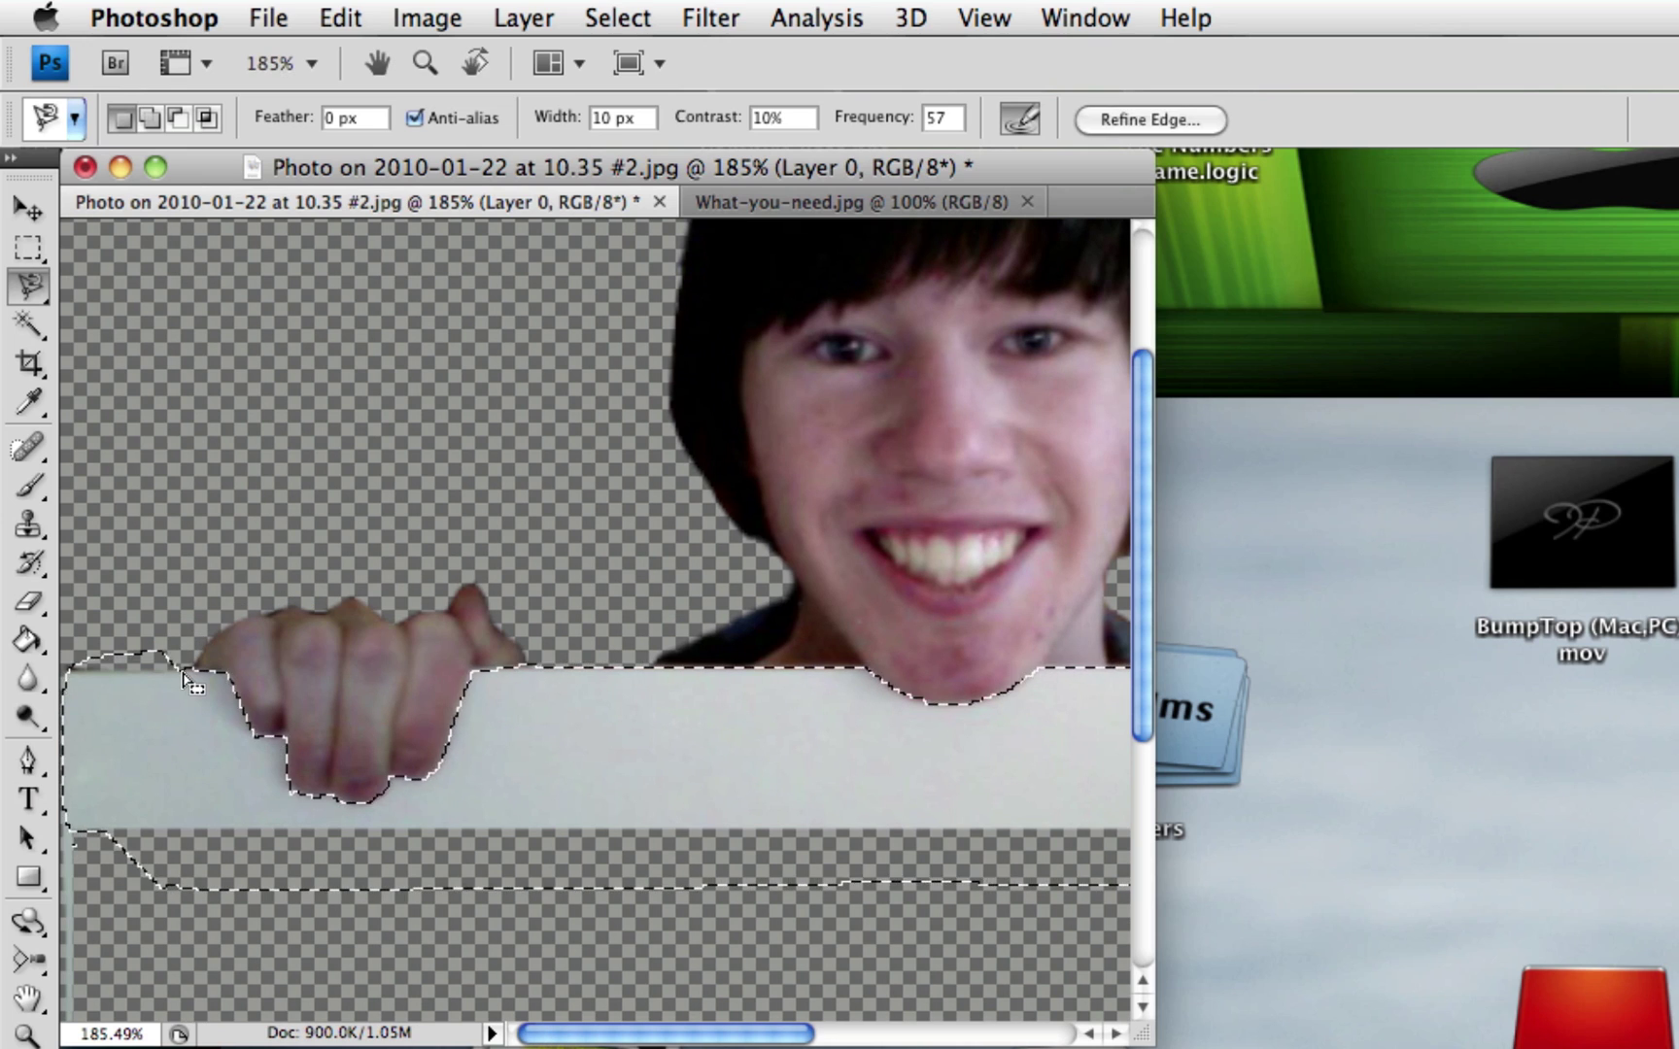
key("Delete")
left_click(129, 601)
scroll(144, 661, "down", 5)
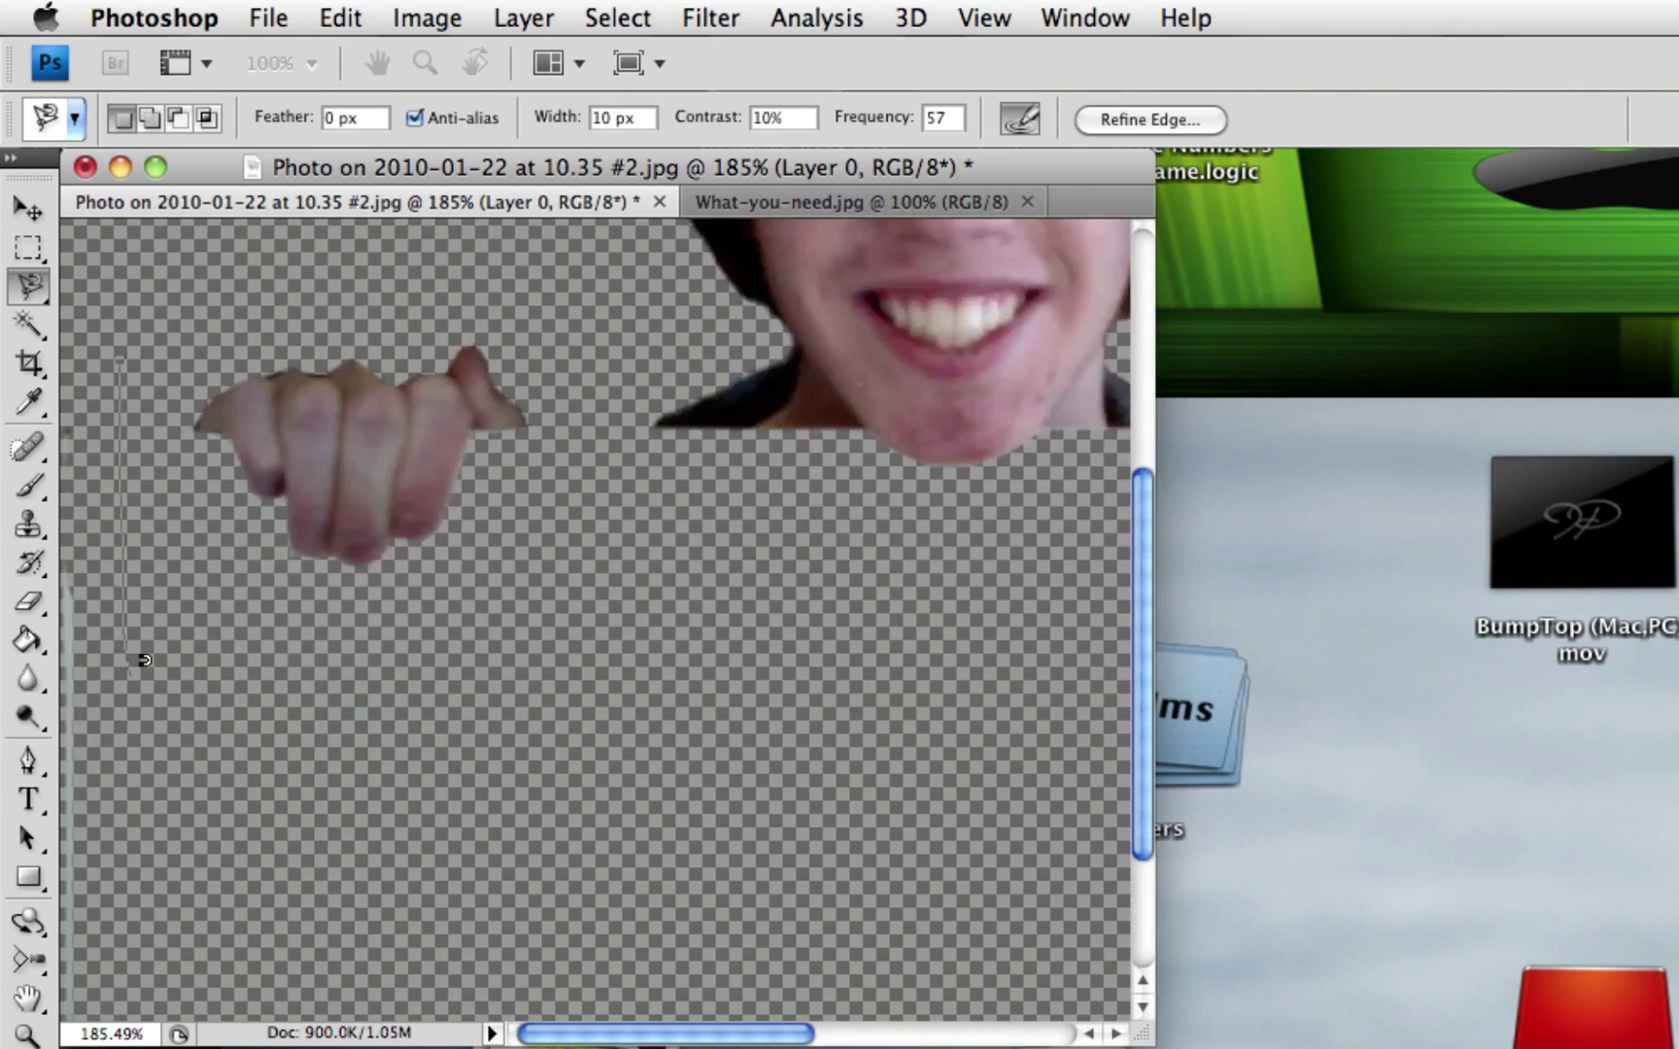
scroll(143, 661, "down", 5)
scroll(144, 659, "up", 4)
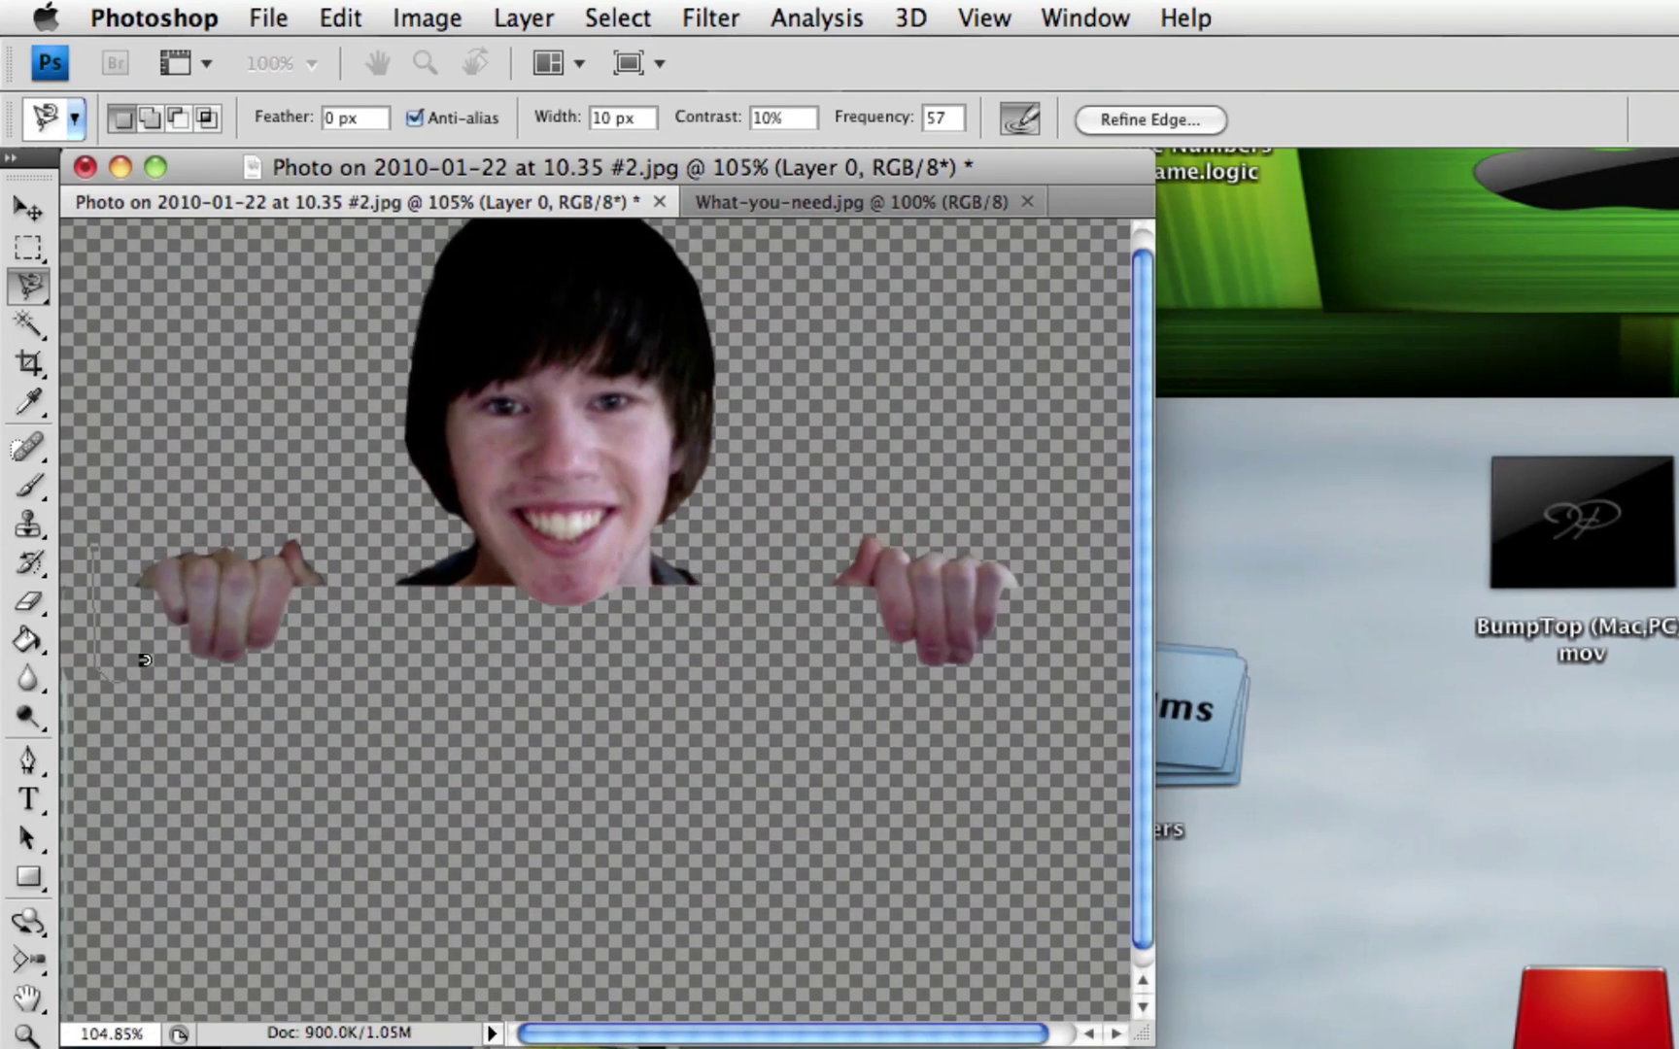
key("Escape")
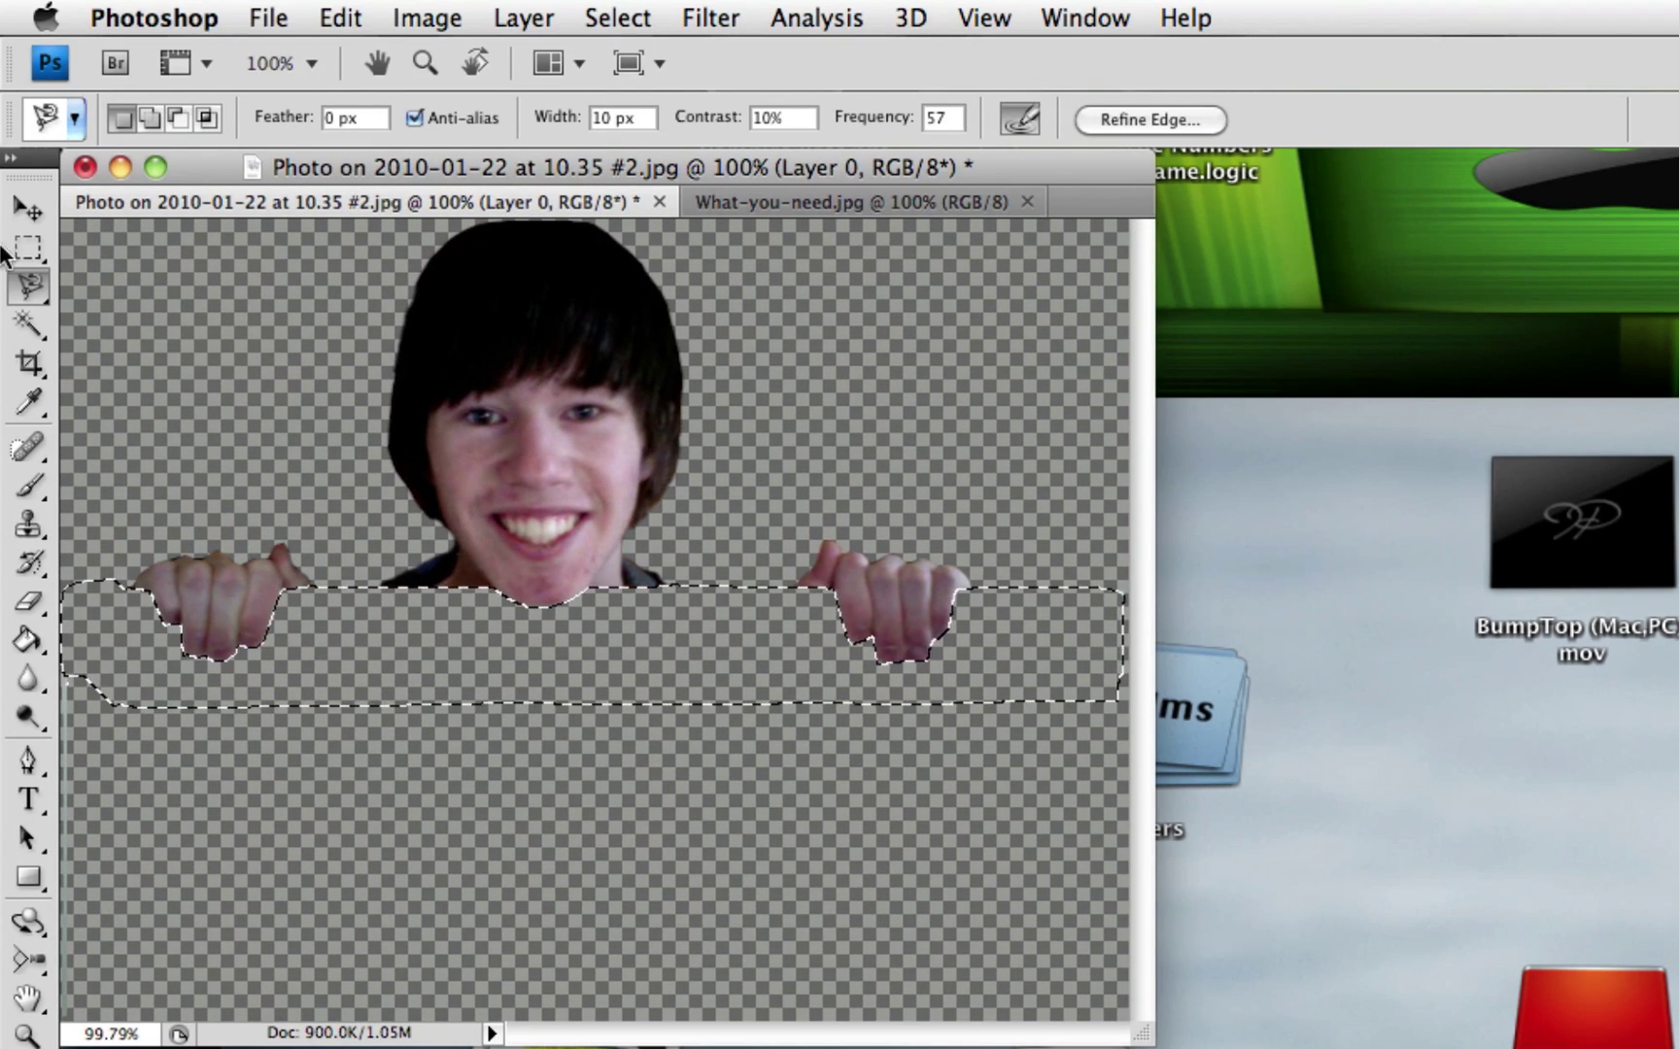
Clear the board selection and delete the leftover sliver at the photo's left edge with a Rectangular Marquee selection
left_click(29, 249)
key("super+d")
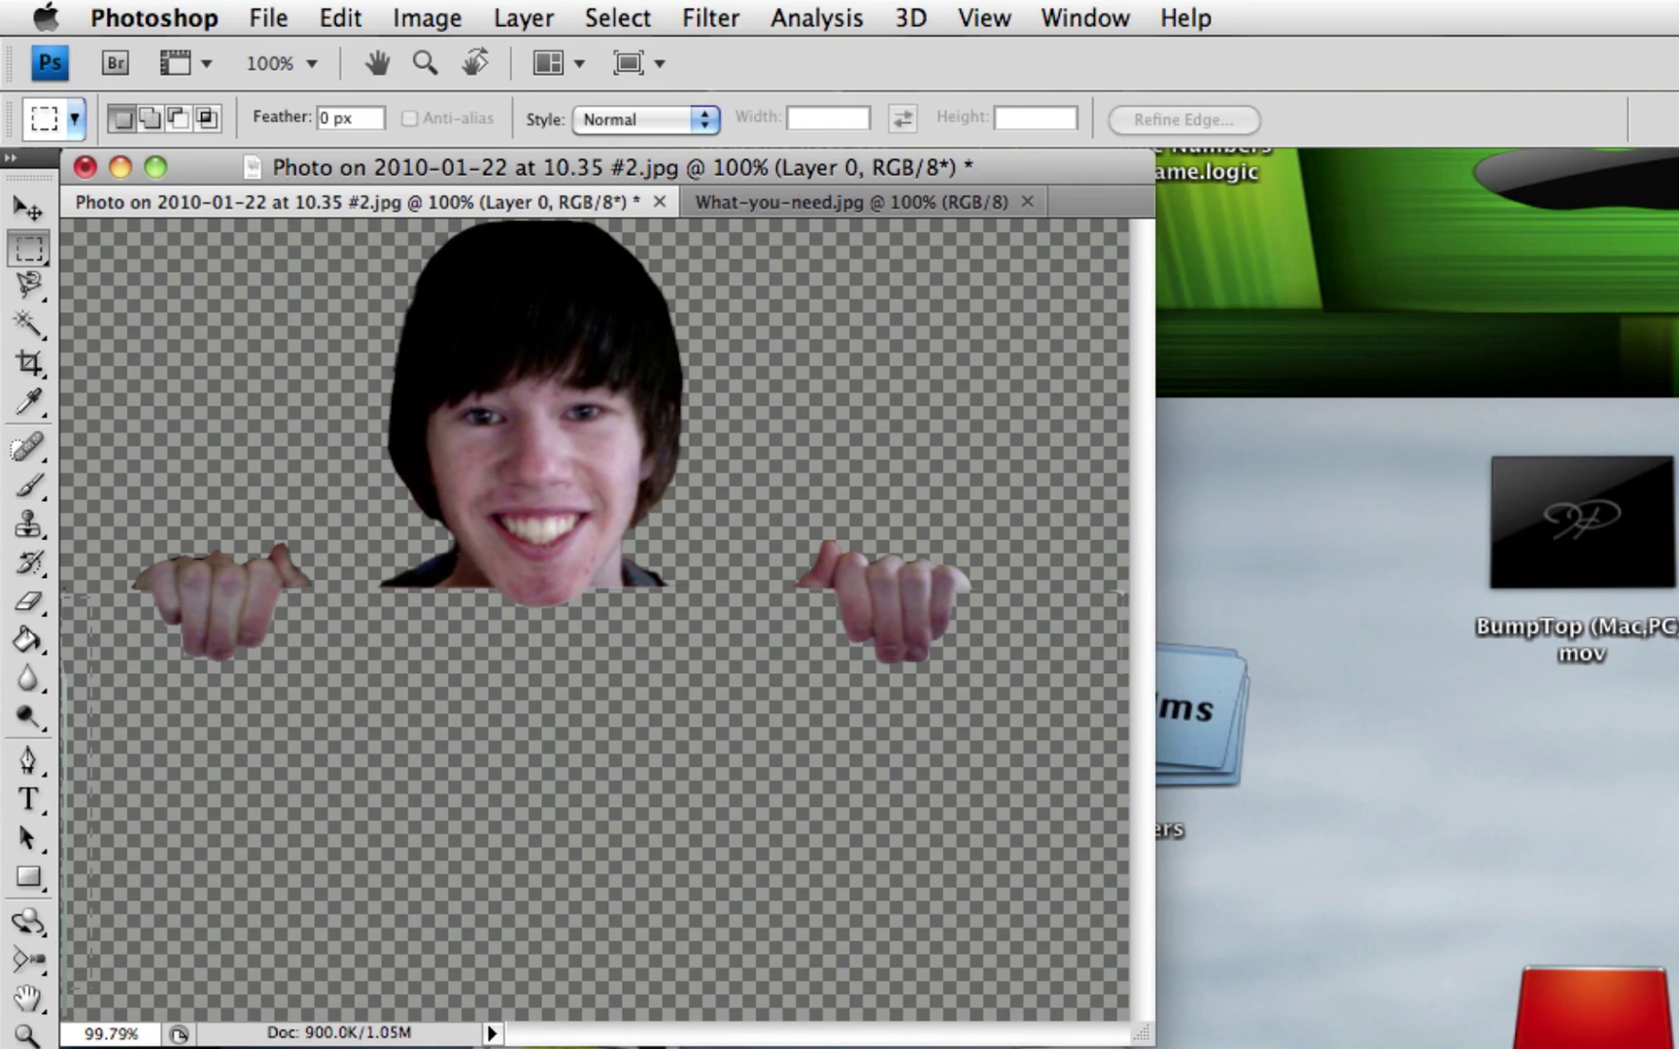
left_click_drag(66, 989, 60, 1024)
key("Delete")
key("super+d")
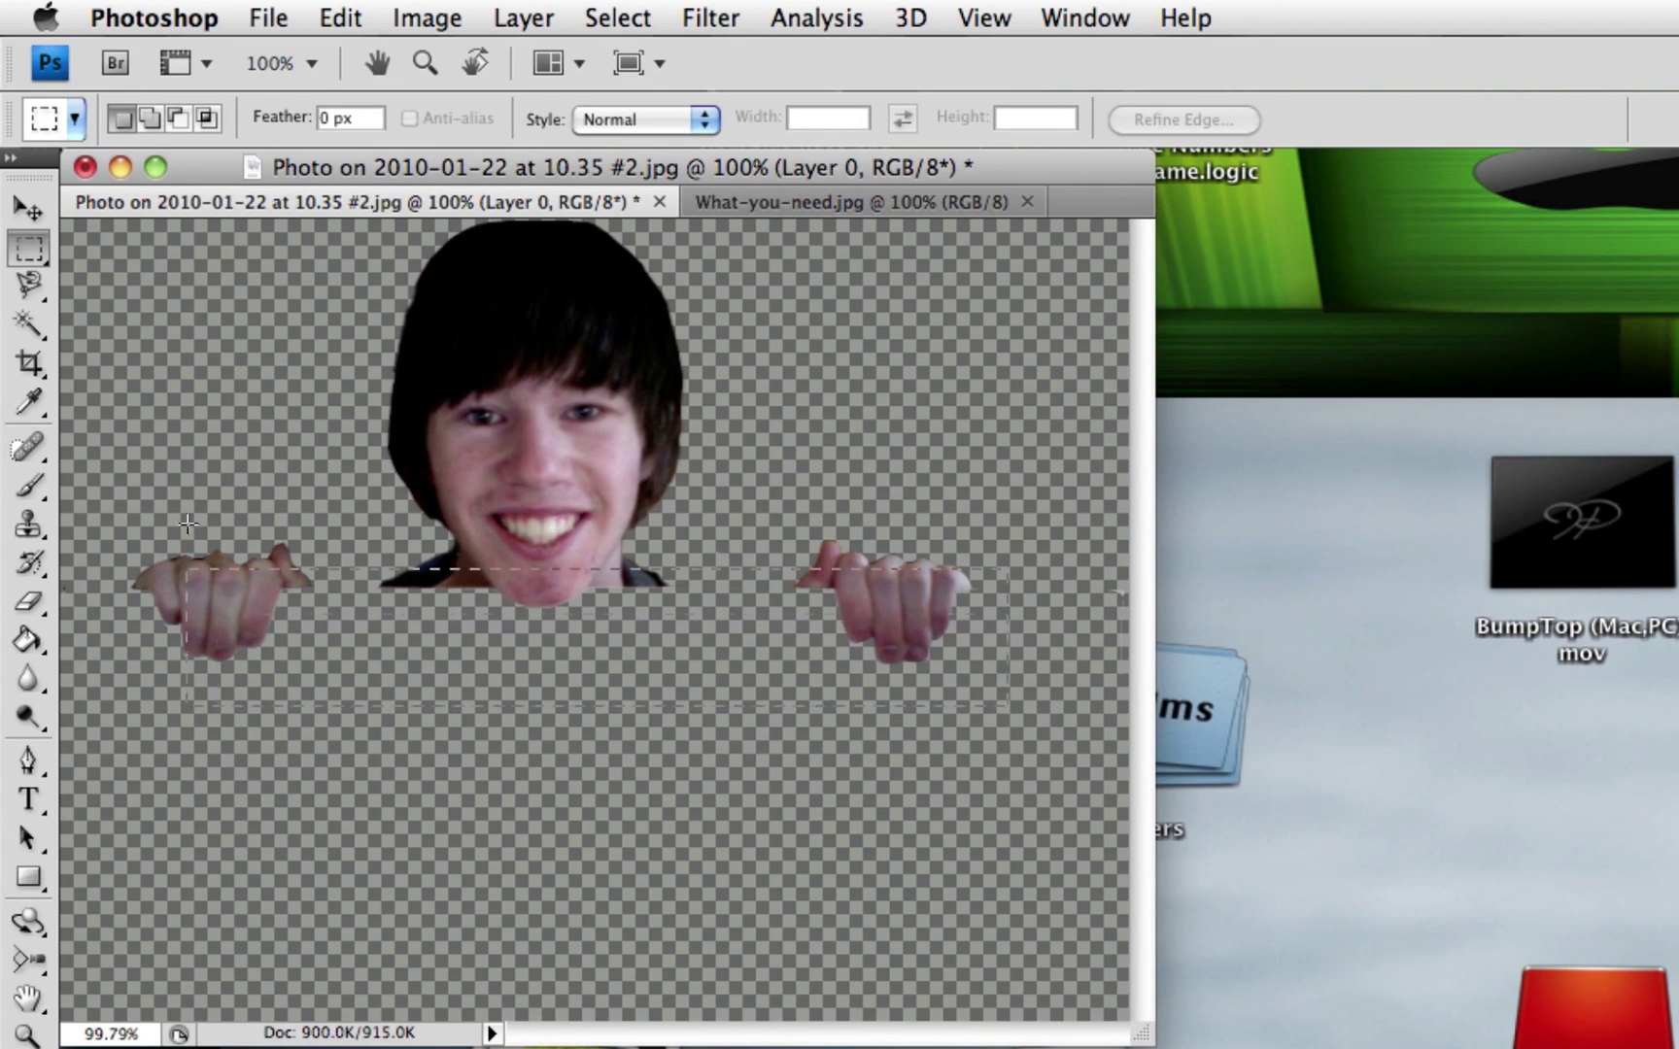
Copy a rectangular selection of the head and both hands, and paste it into What-you-need.jpg
left_click_drag(112, 207, 113, 218)
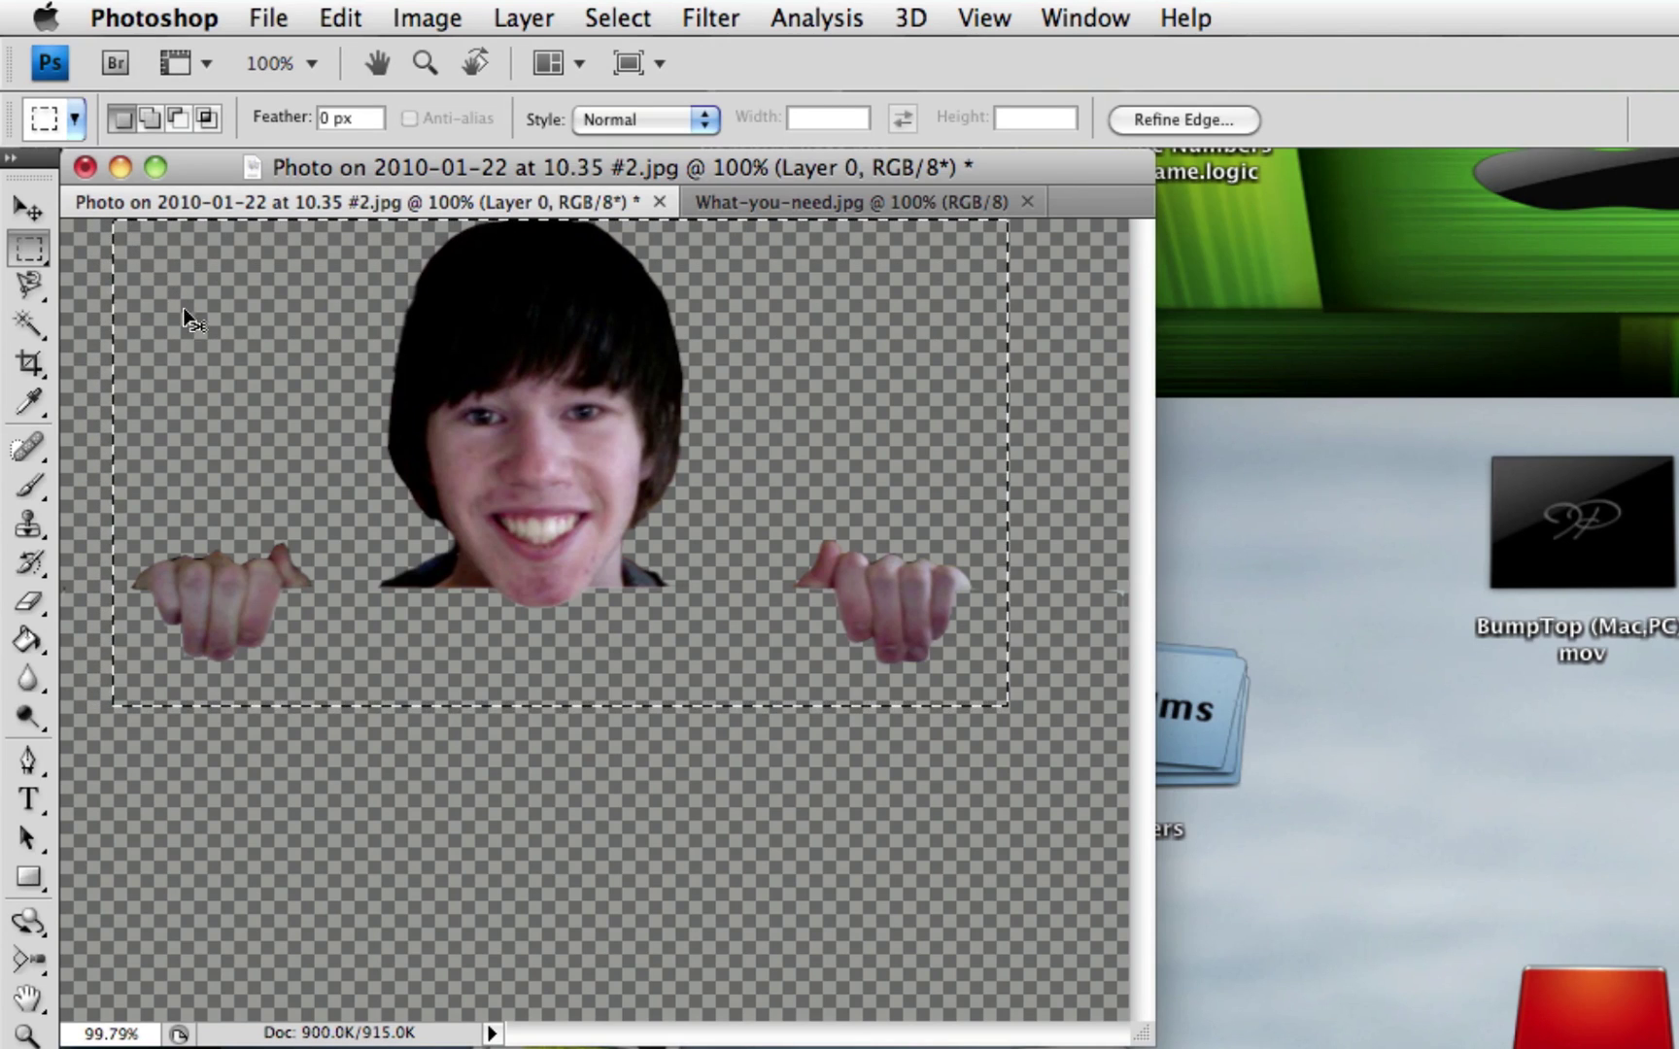
left_click(750, 206)
key("ctrl+v")
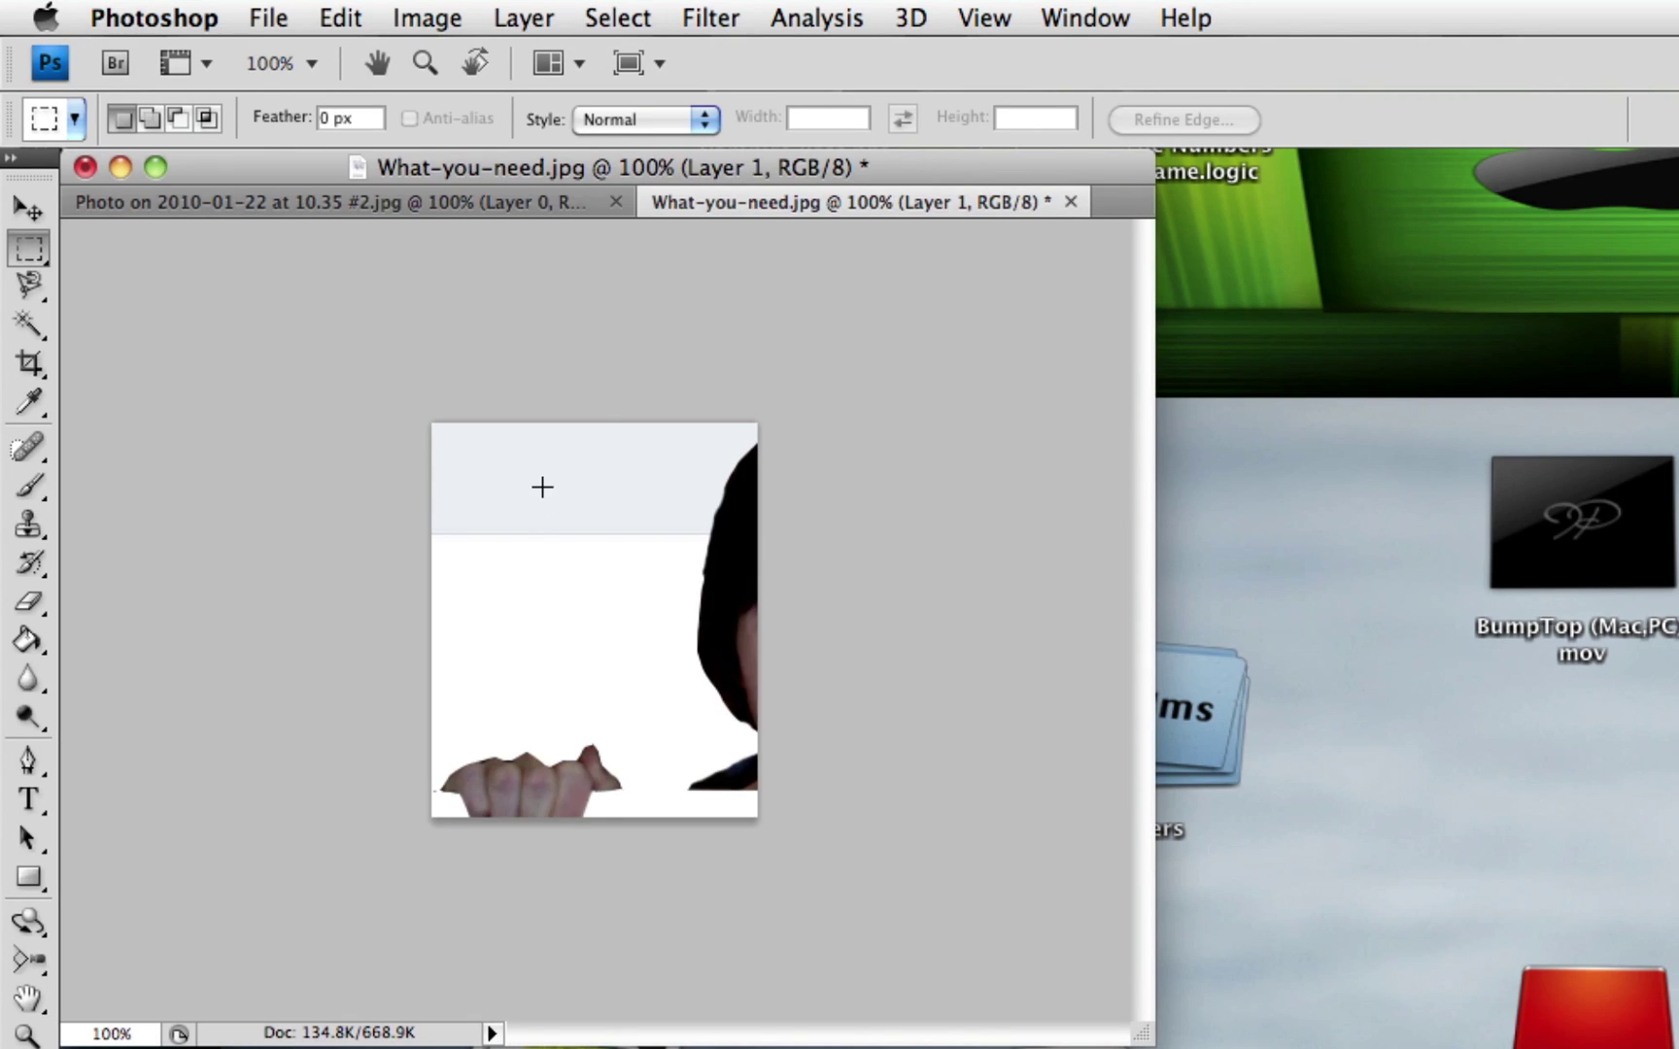
Free-transform the pasted cutout to about 31.7% and position it at the top of the template, over the dividing line
right_click(717, 615)
left_click(777, 867)
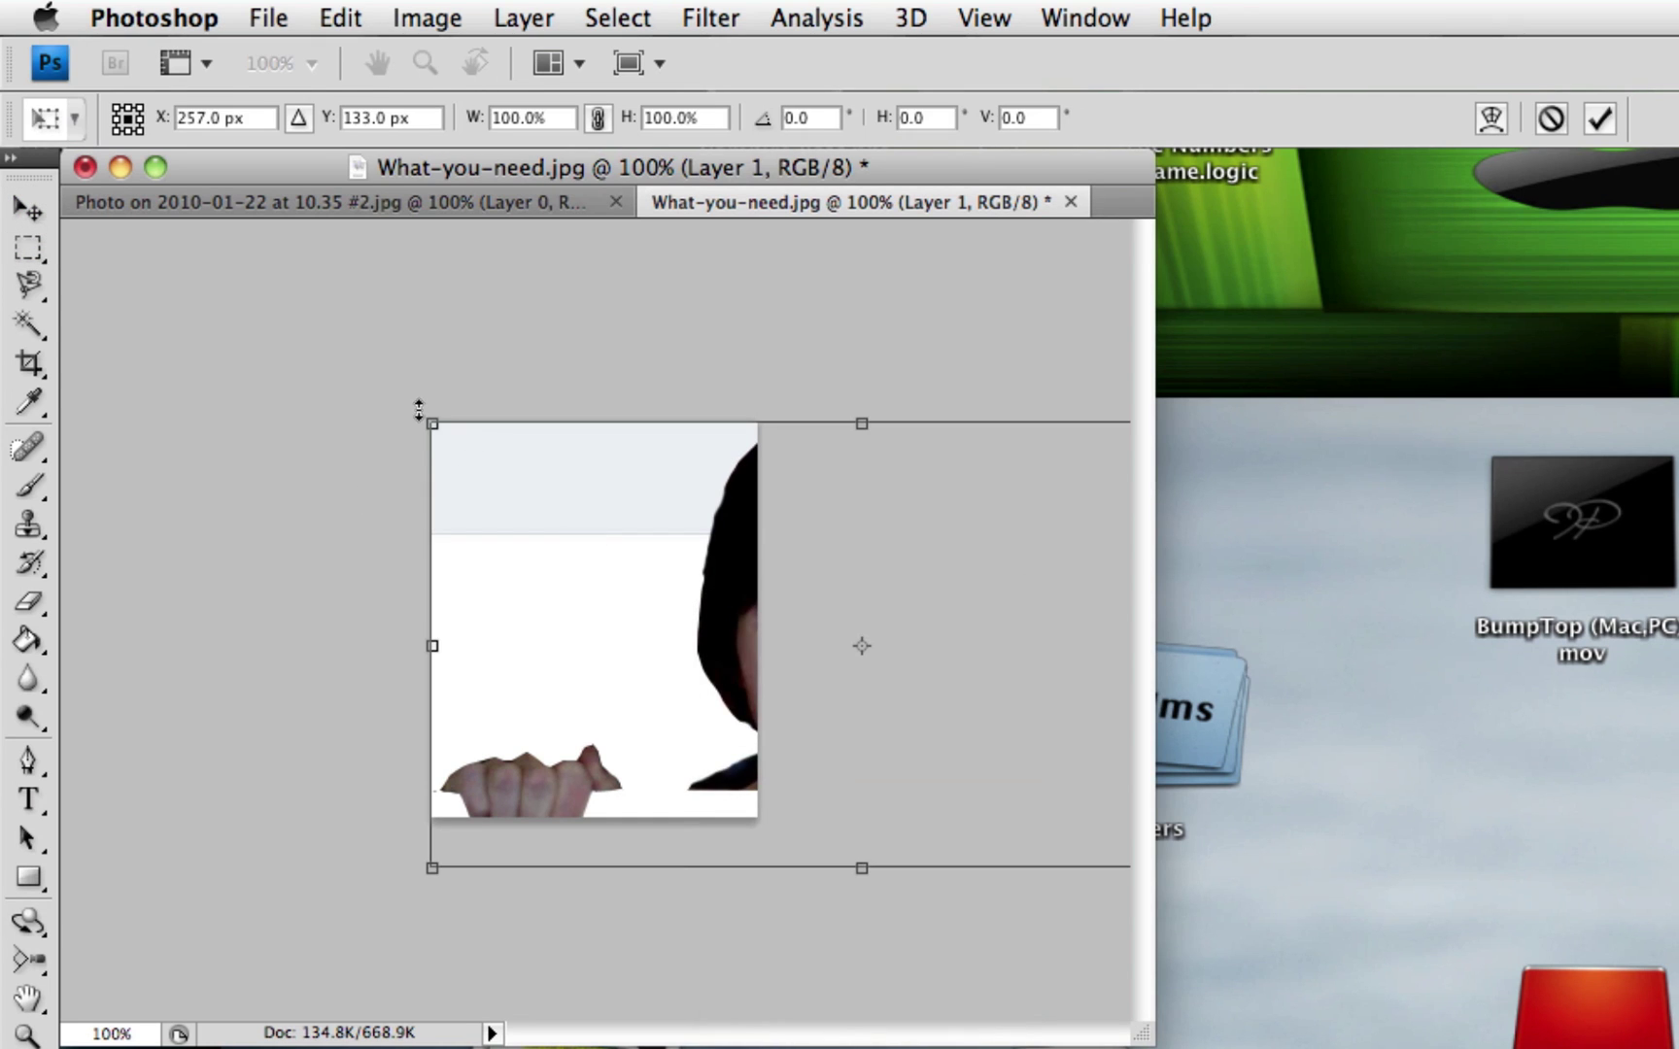
left_click_drag(434, 423, 448, 723)
left_click_drag(559, 746, 580, 480)
left_click_drag(447, 428, 480, 456)
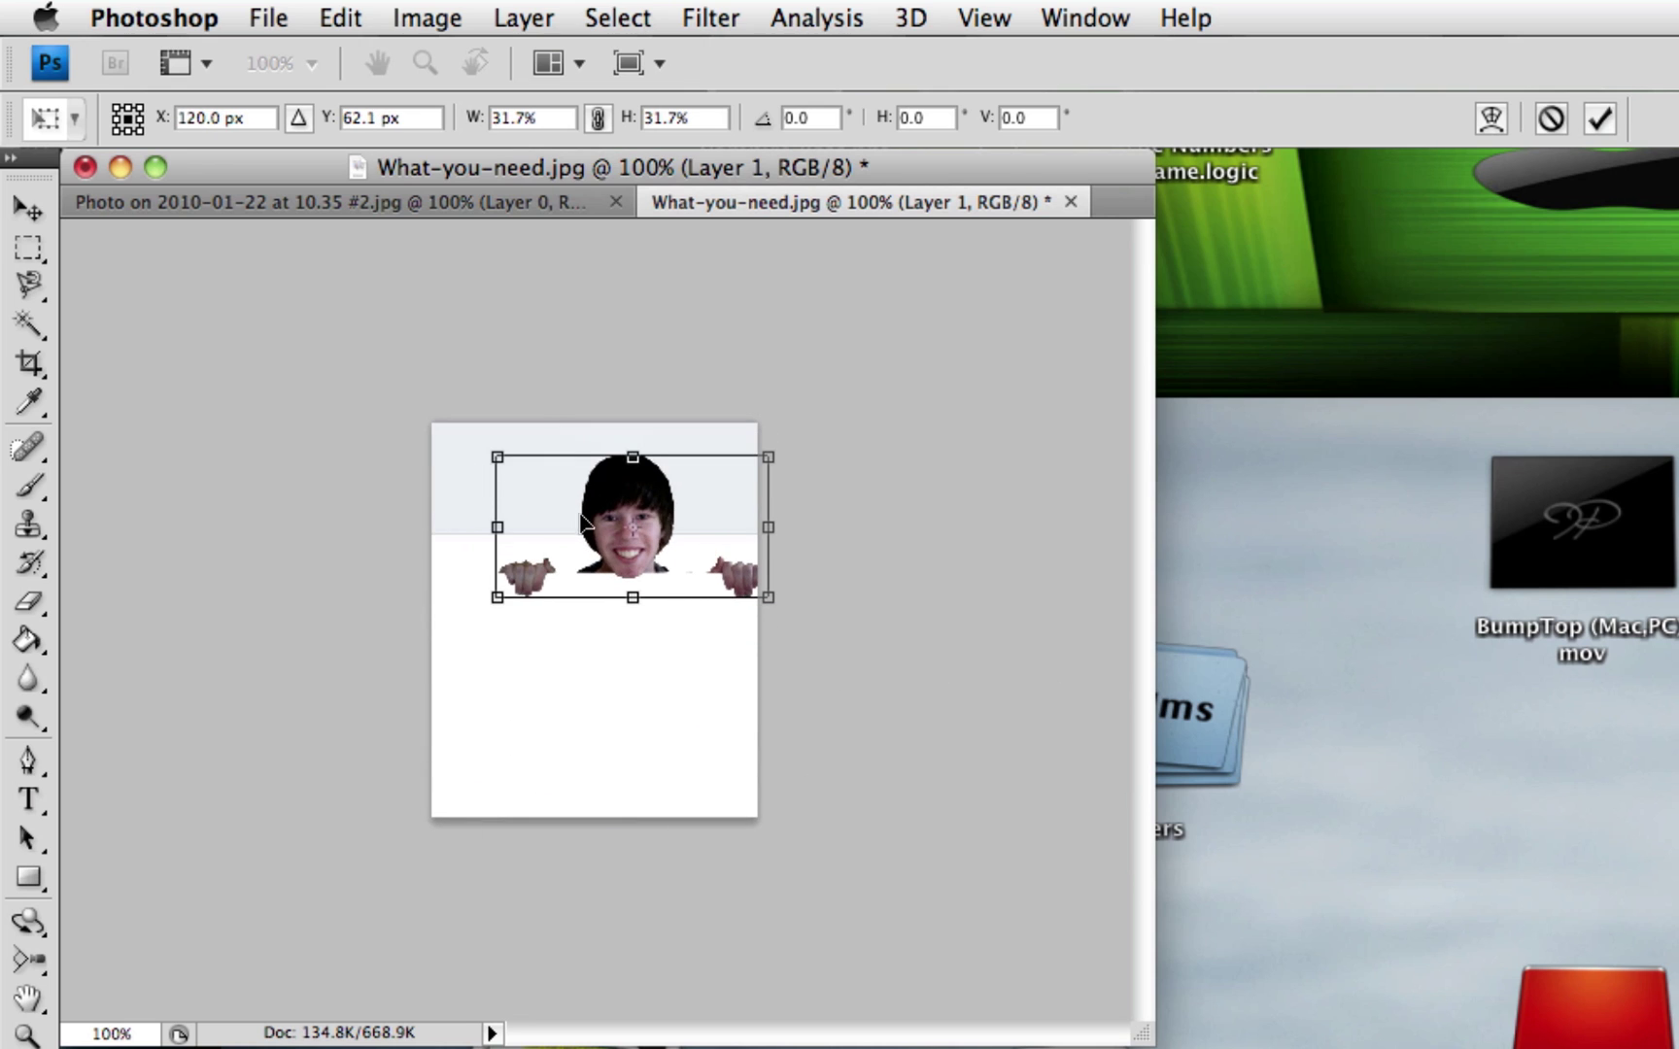
mouse_move(566, 516)
left_mouse_down()
mouse_move(519, 476)
mouse_move(554, 485)
left_mouse_up()
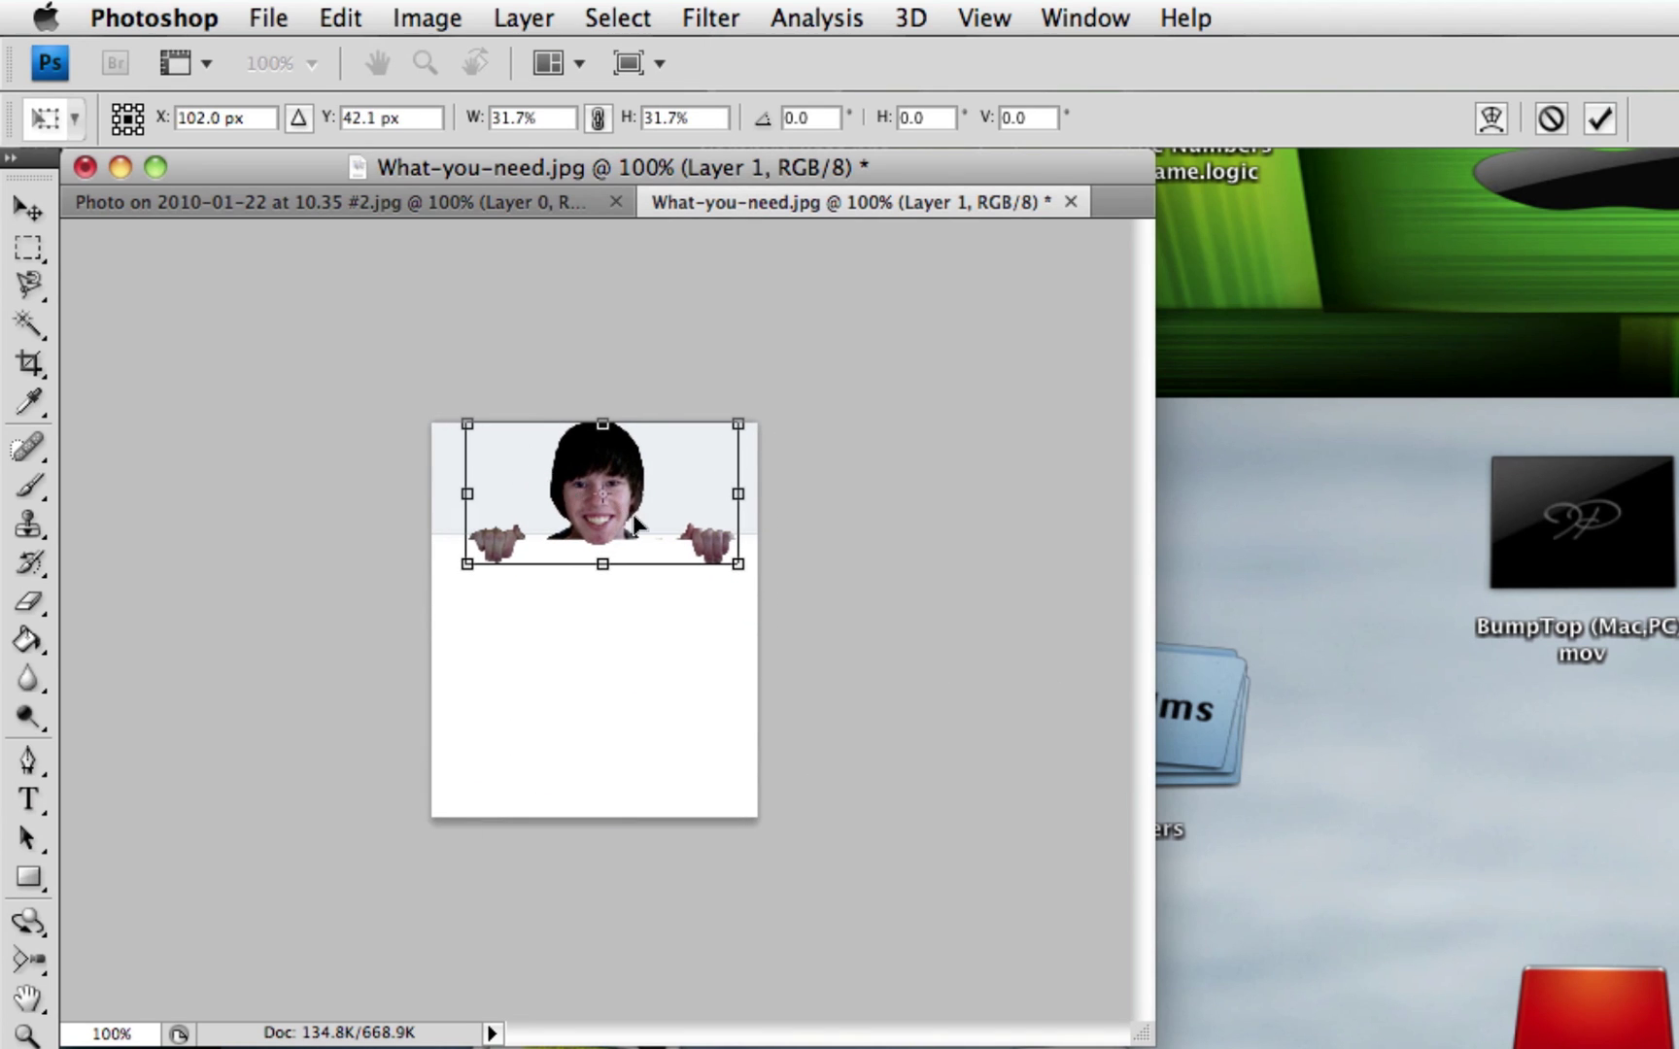
Fine-tune the cutout to about 30.4% width and 30.2% height, centre it on the template's dividing line, and apply the transform
scroll(625, 502, "up", 6)
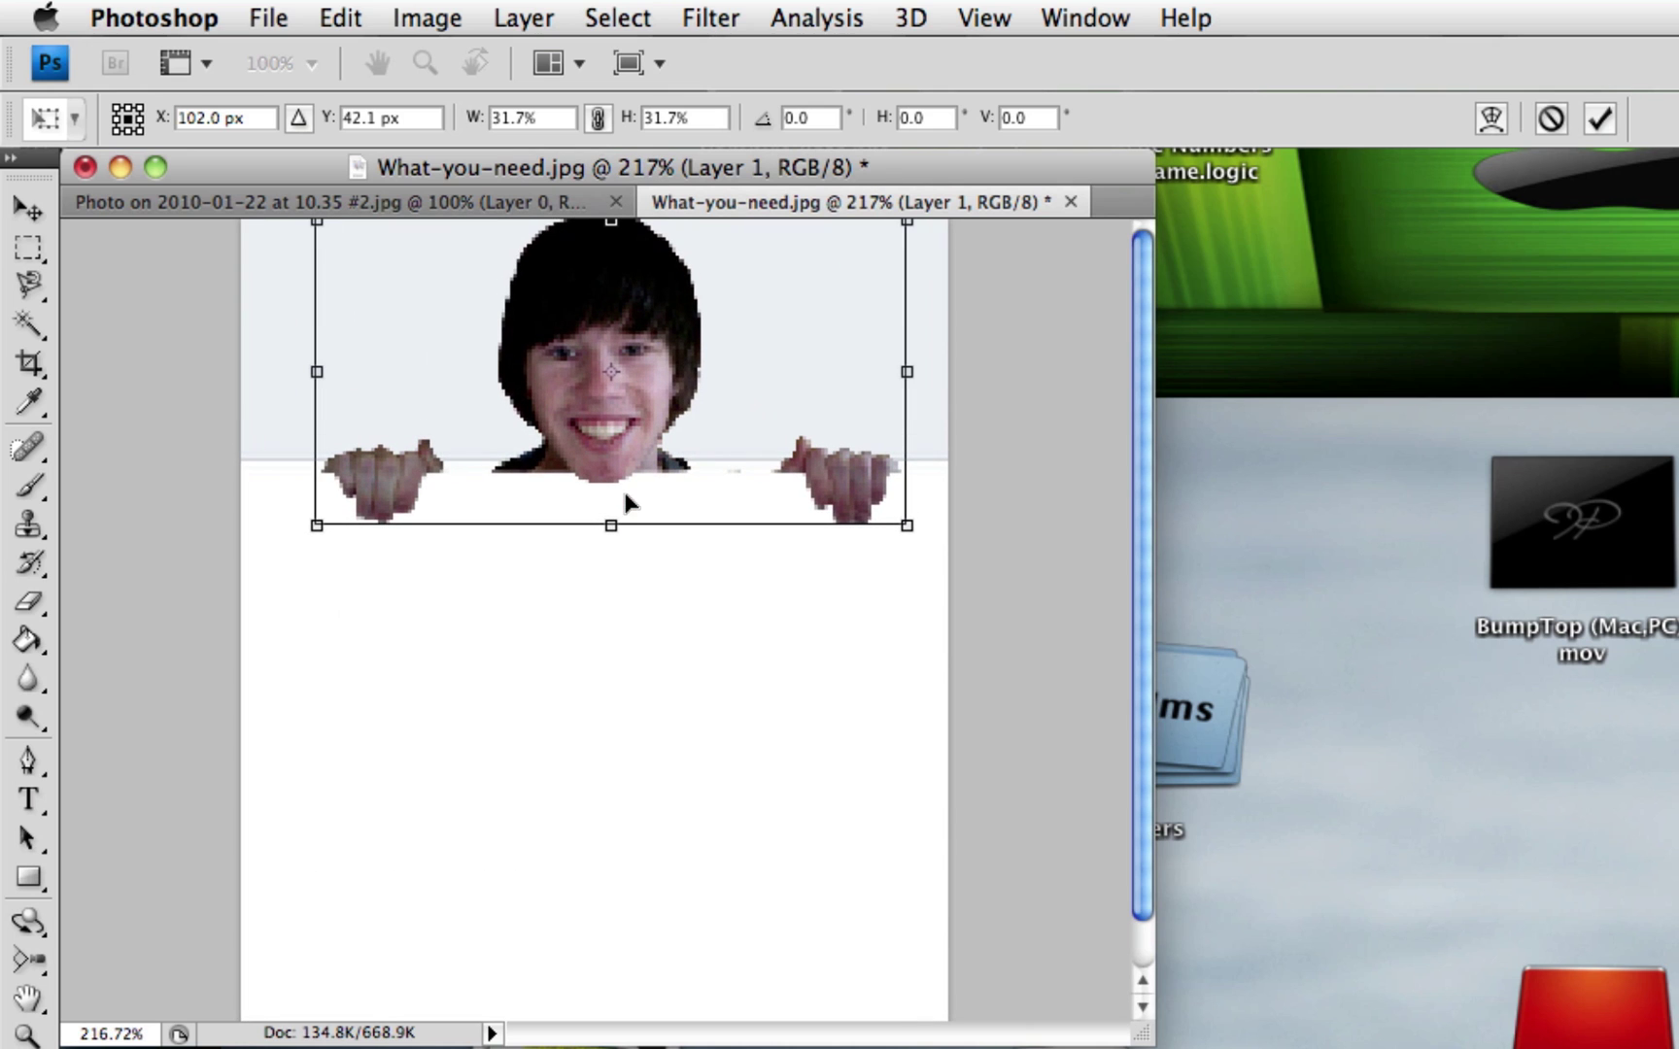
left_click_drag(913, 539, 870, 523)
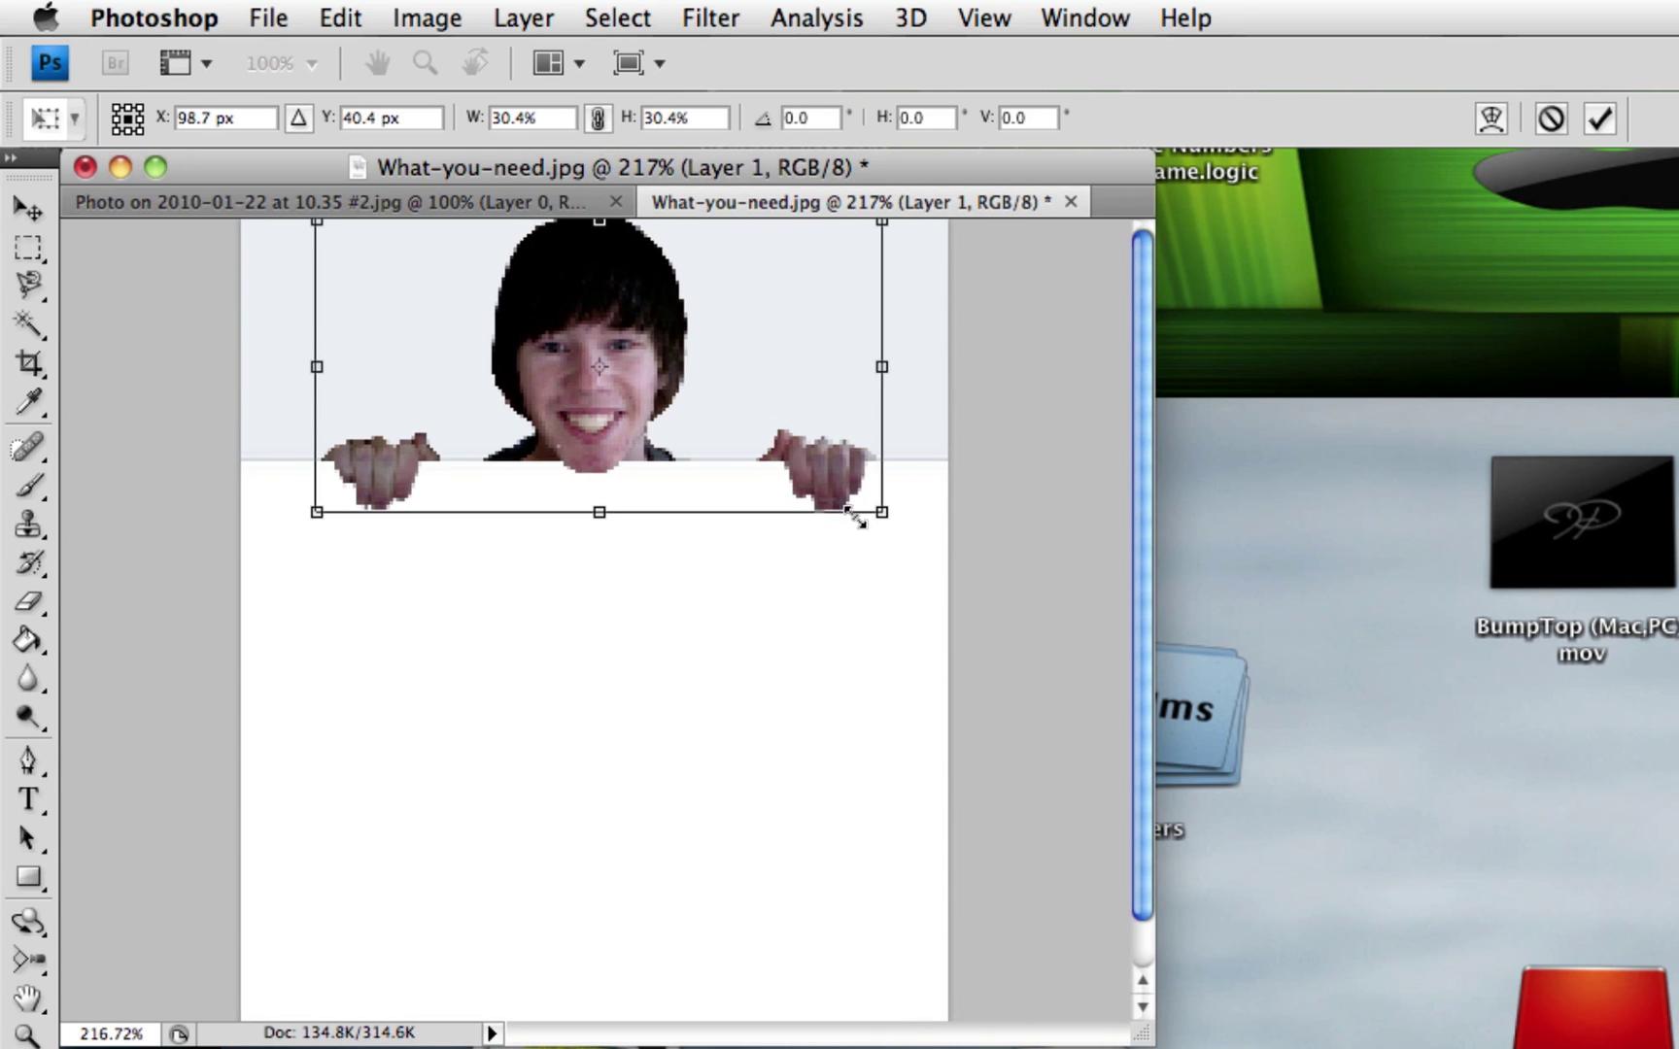
mouse_move(770, 485)
left_mouse_down()
mouse_move(787, 486)
mouse_move(749, 486)
mouse_move(763, 481)
left_mouse_up()
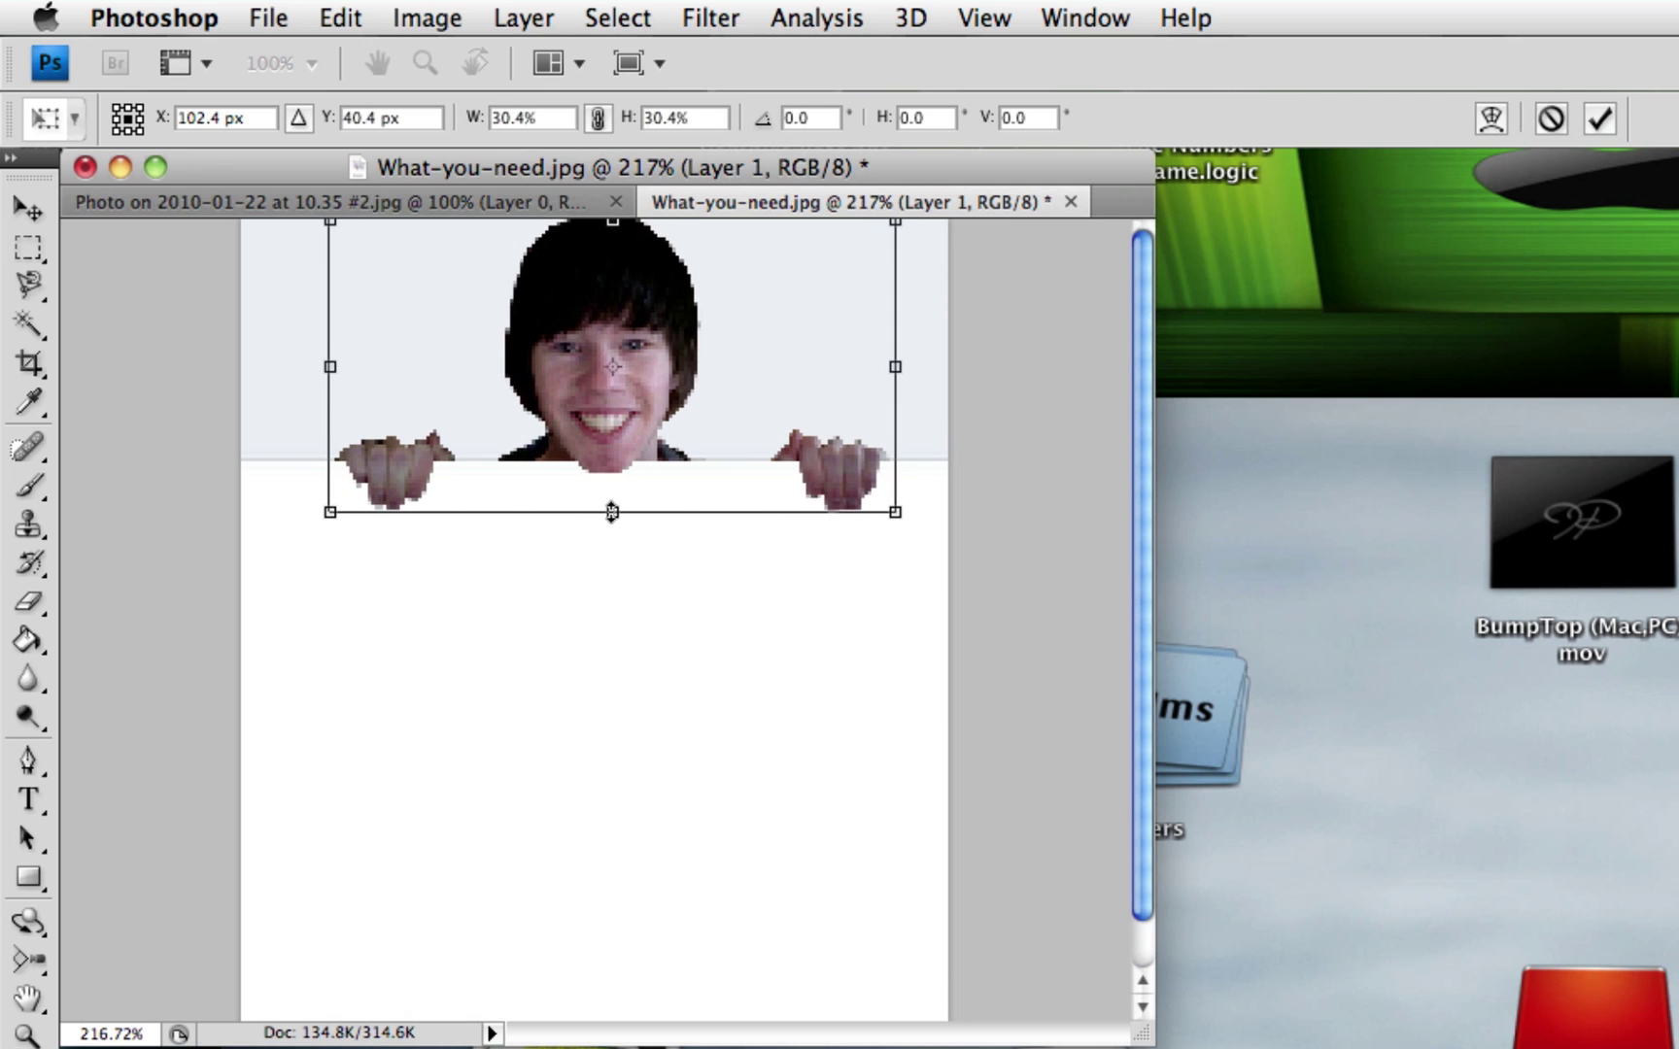
left_click_drag(612, 512, 613, 512)
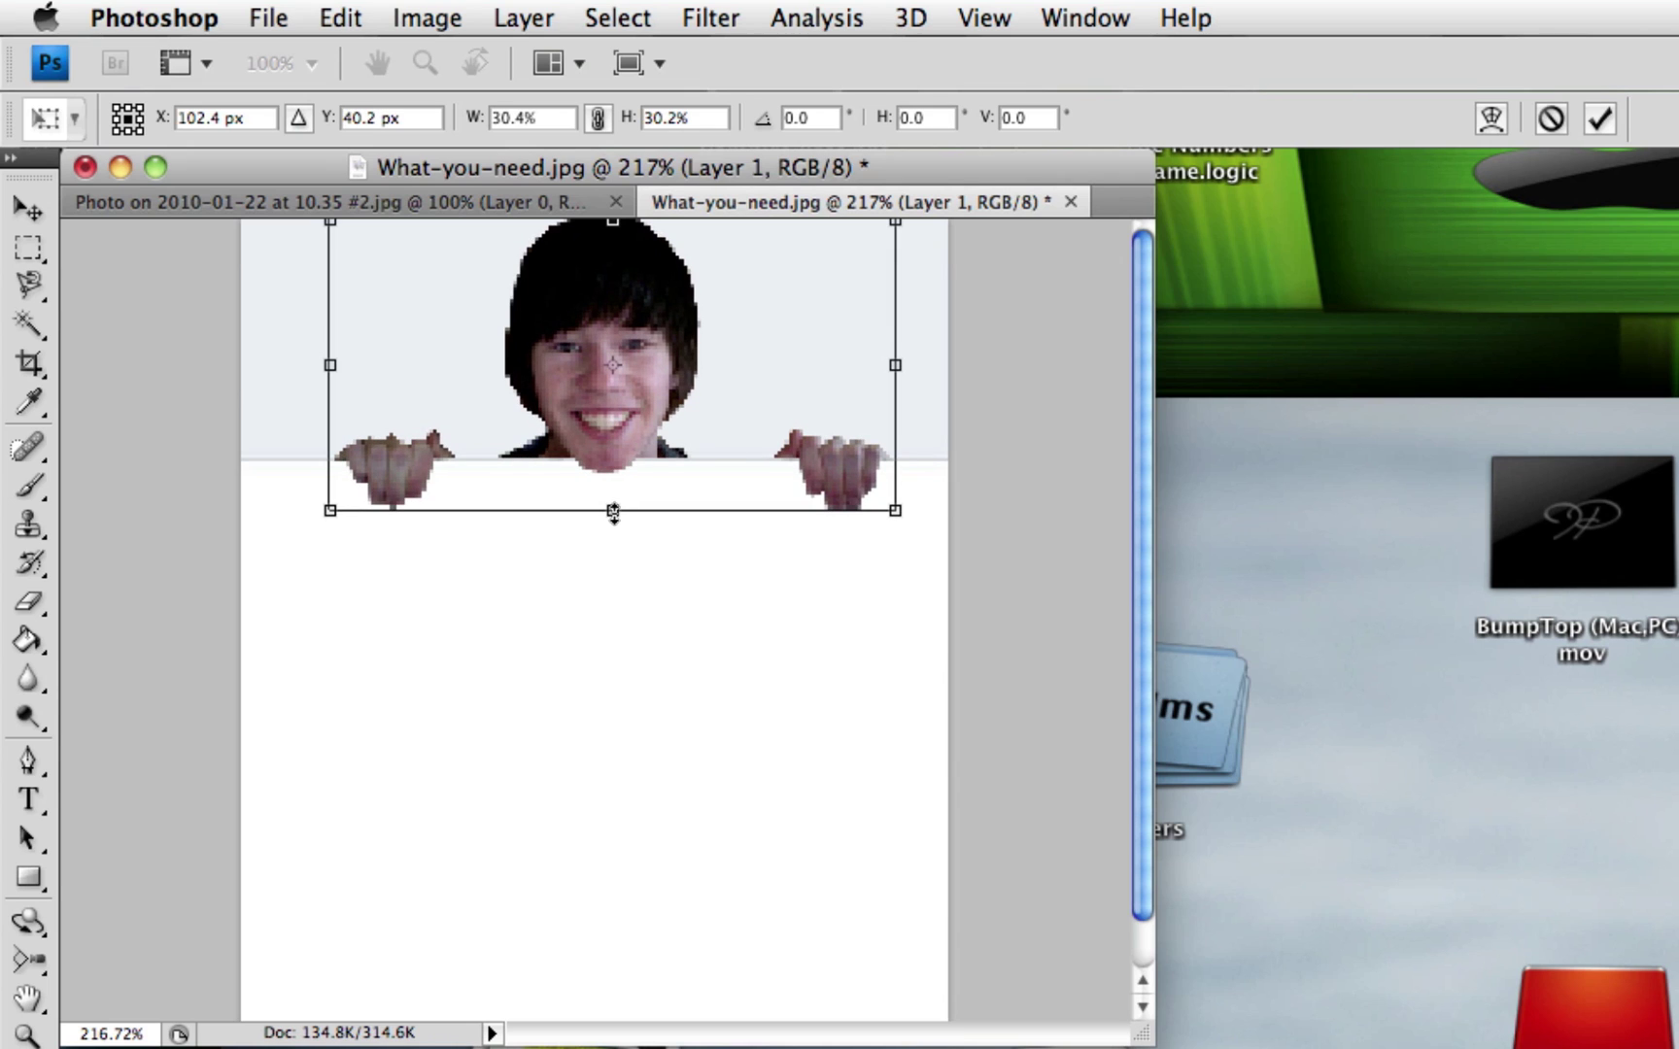
key("Return")
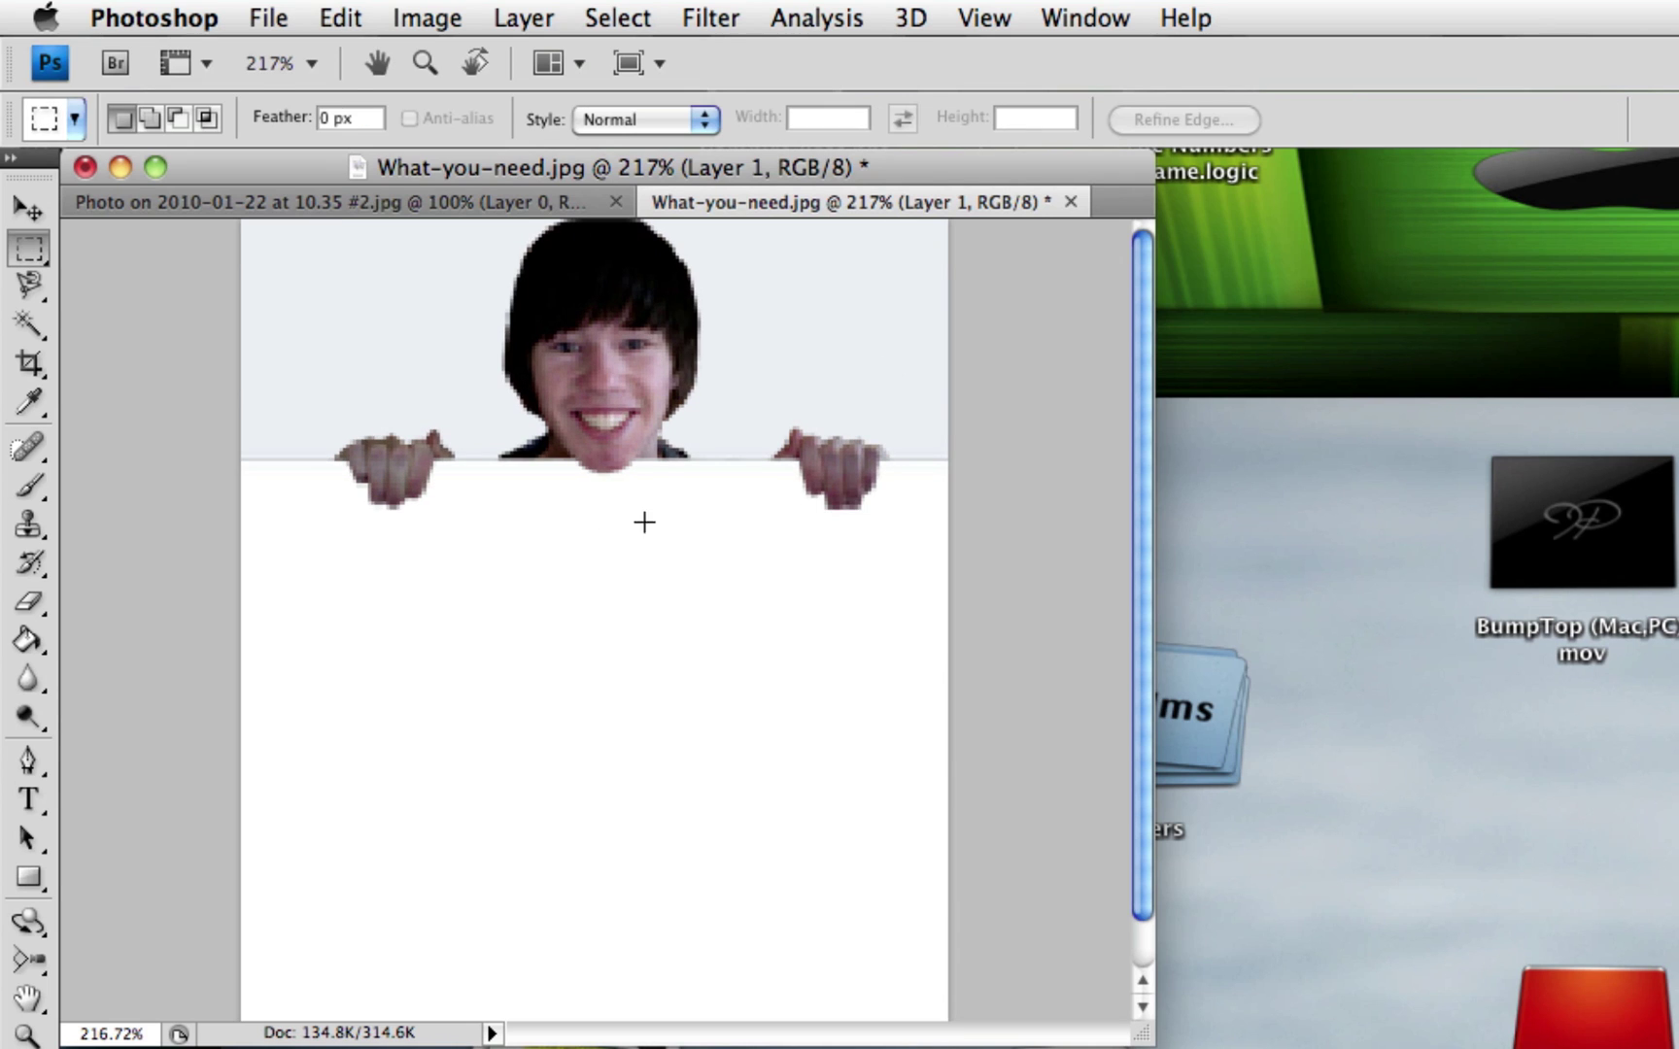
Examine how the head and hands line up with the white area's edge in the template
scroll(729, 526, "down", 10)
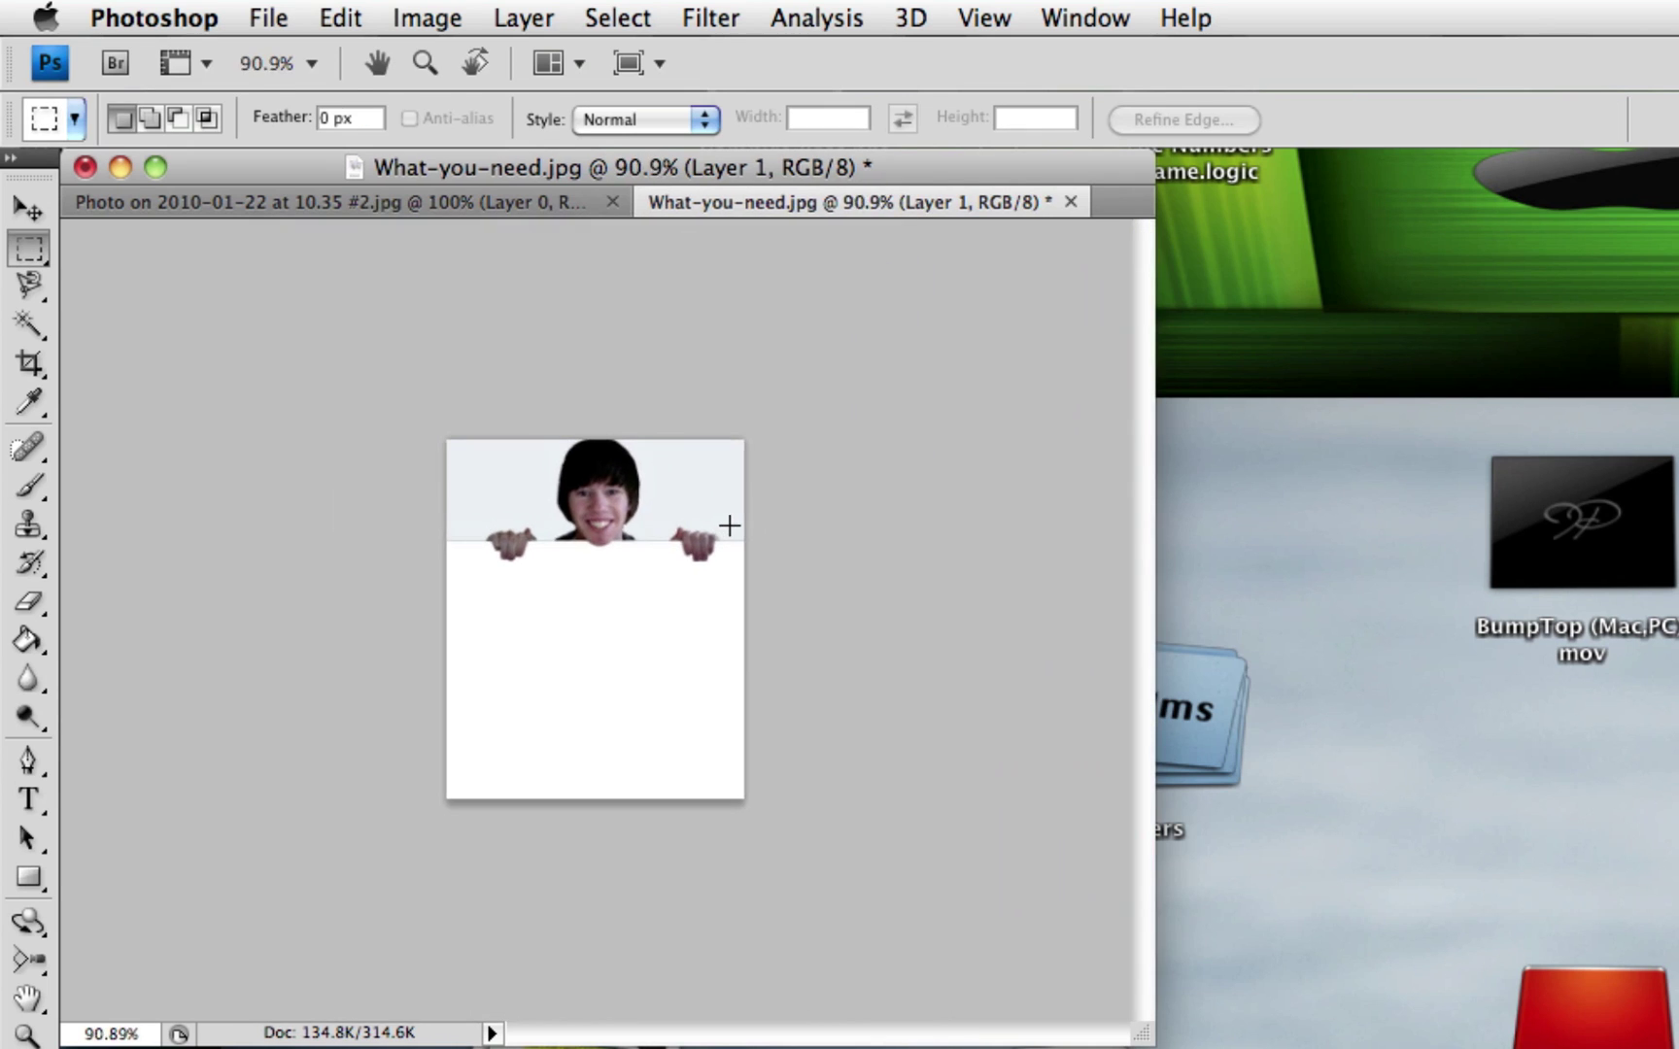
scroll(730, 525, "down", 1)
scroll(730, 525, "up", 3)
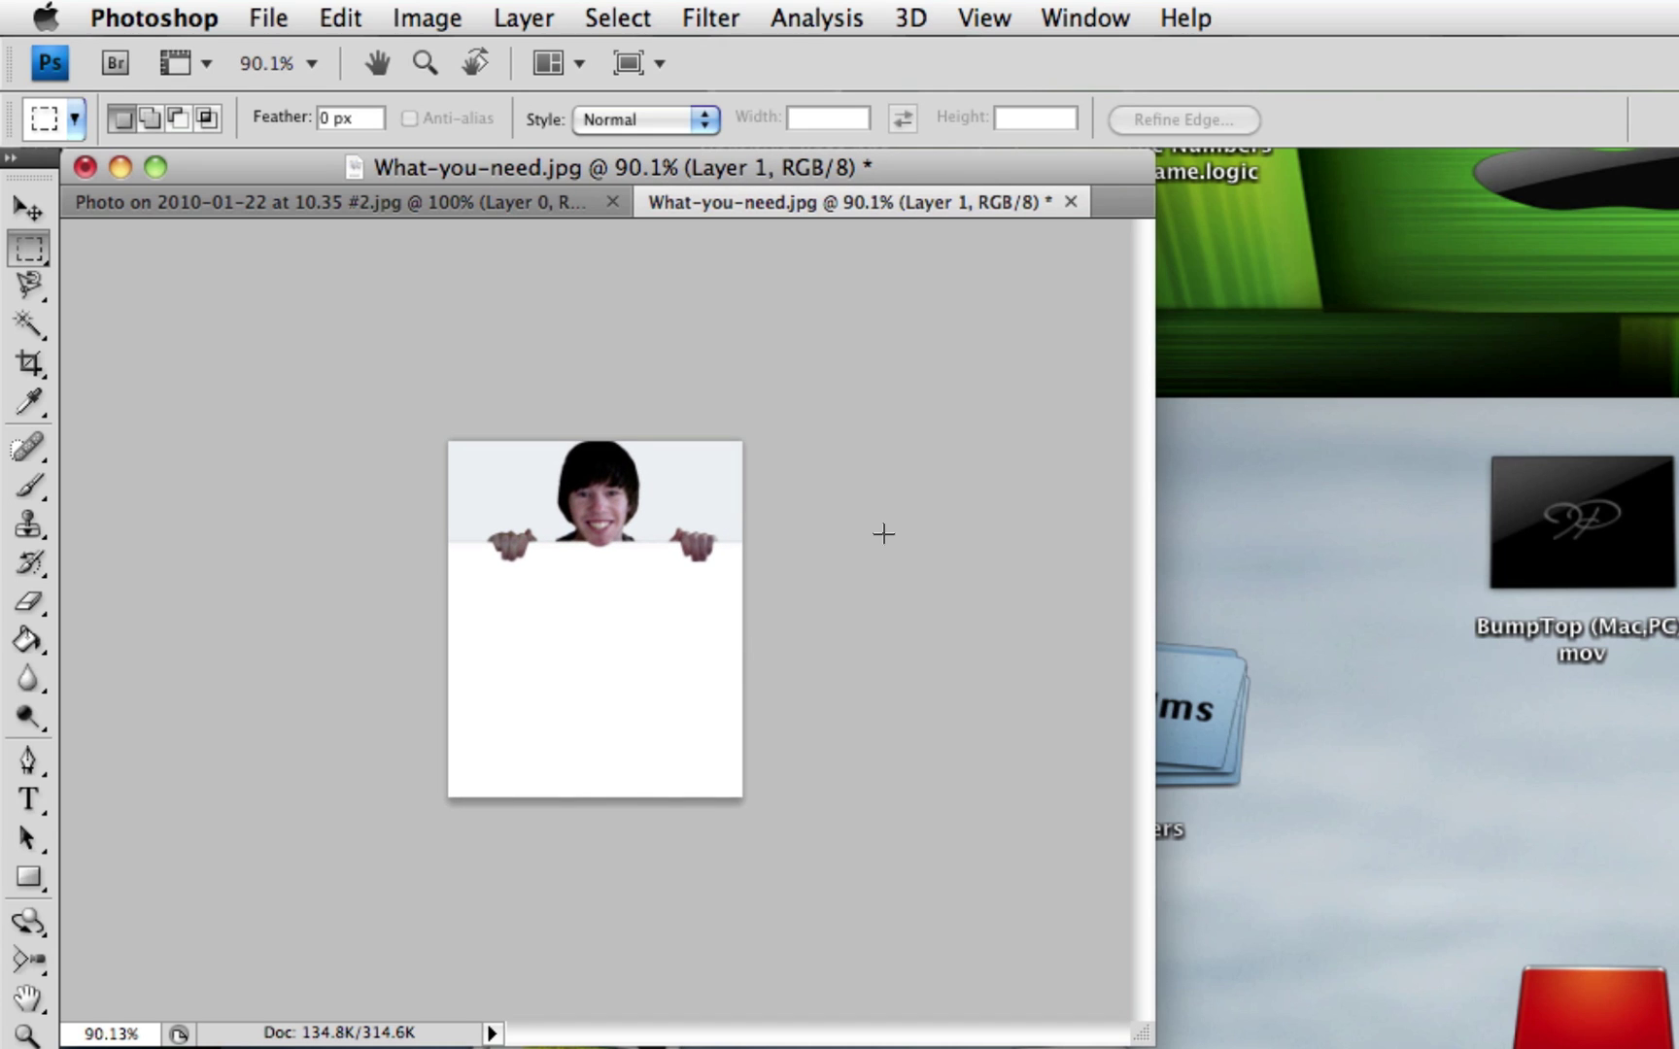
scroll(744, 512, "up", 1)
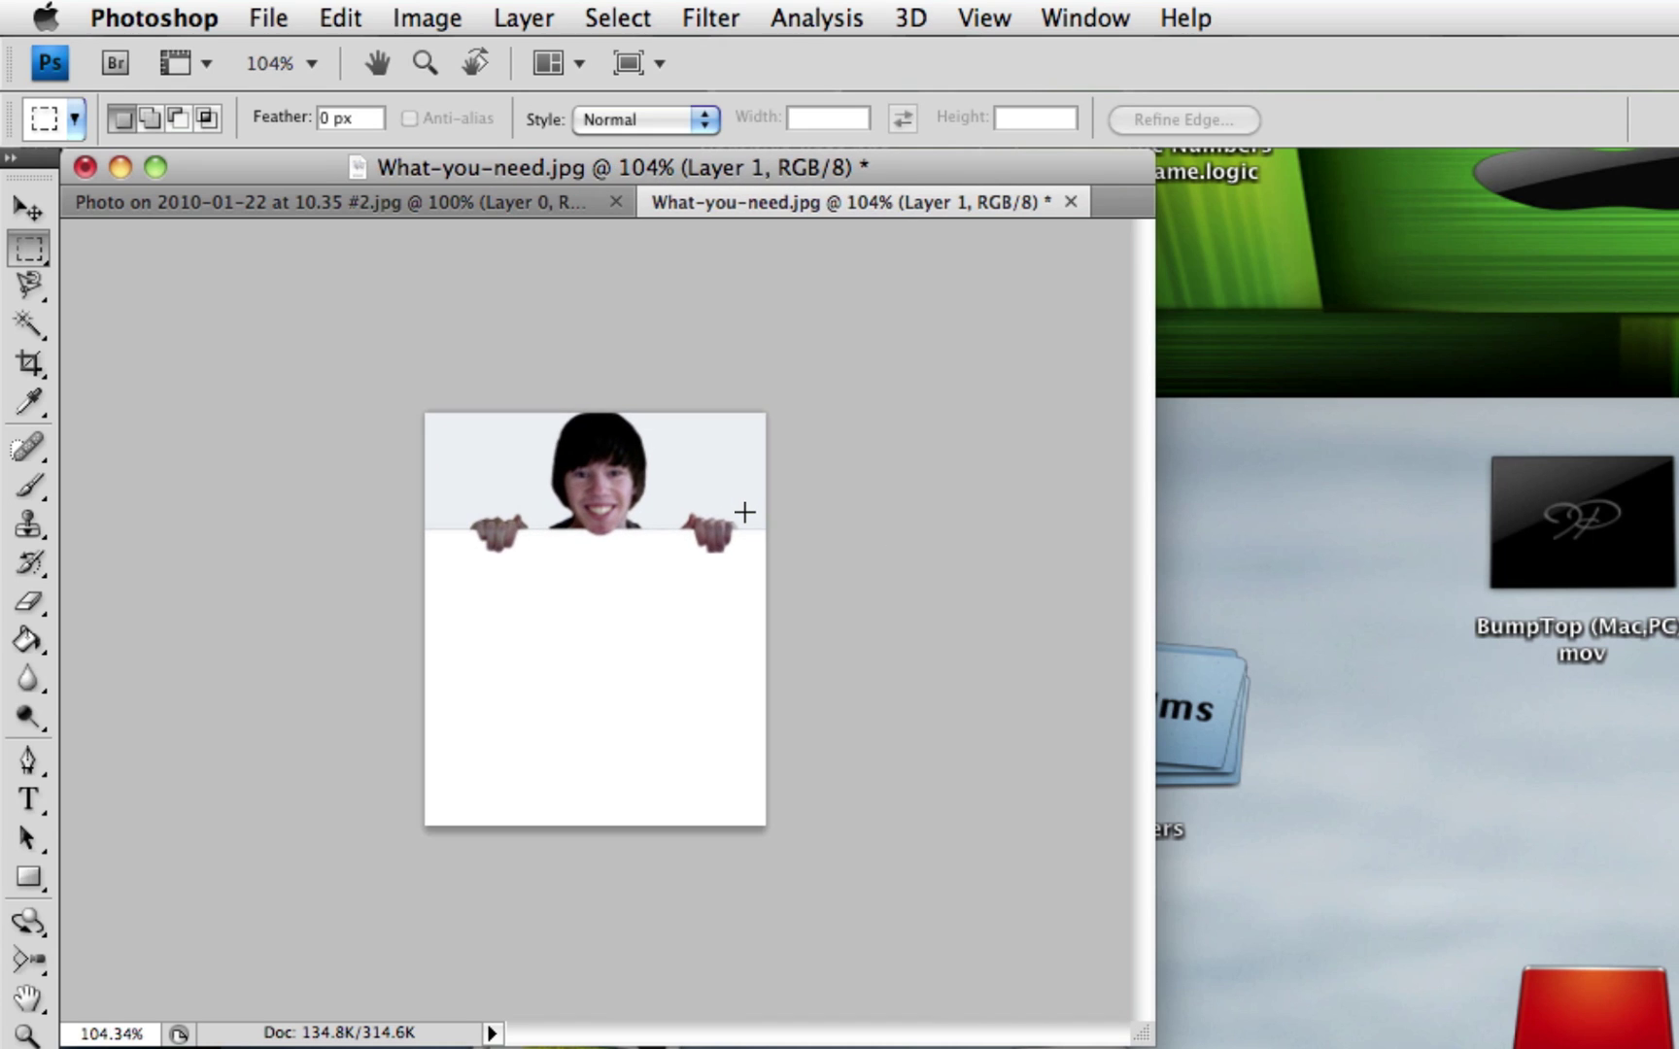
scroll(744, 512, "down", 1)
scroll(745, 512, "up", 1)
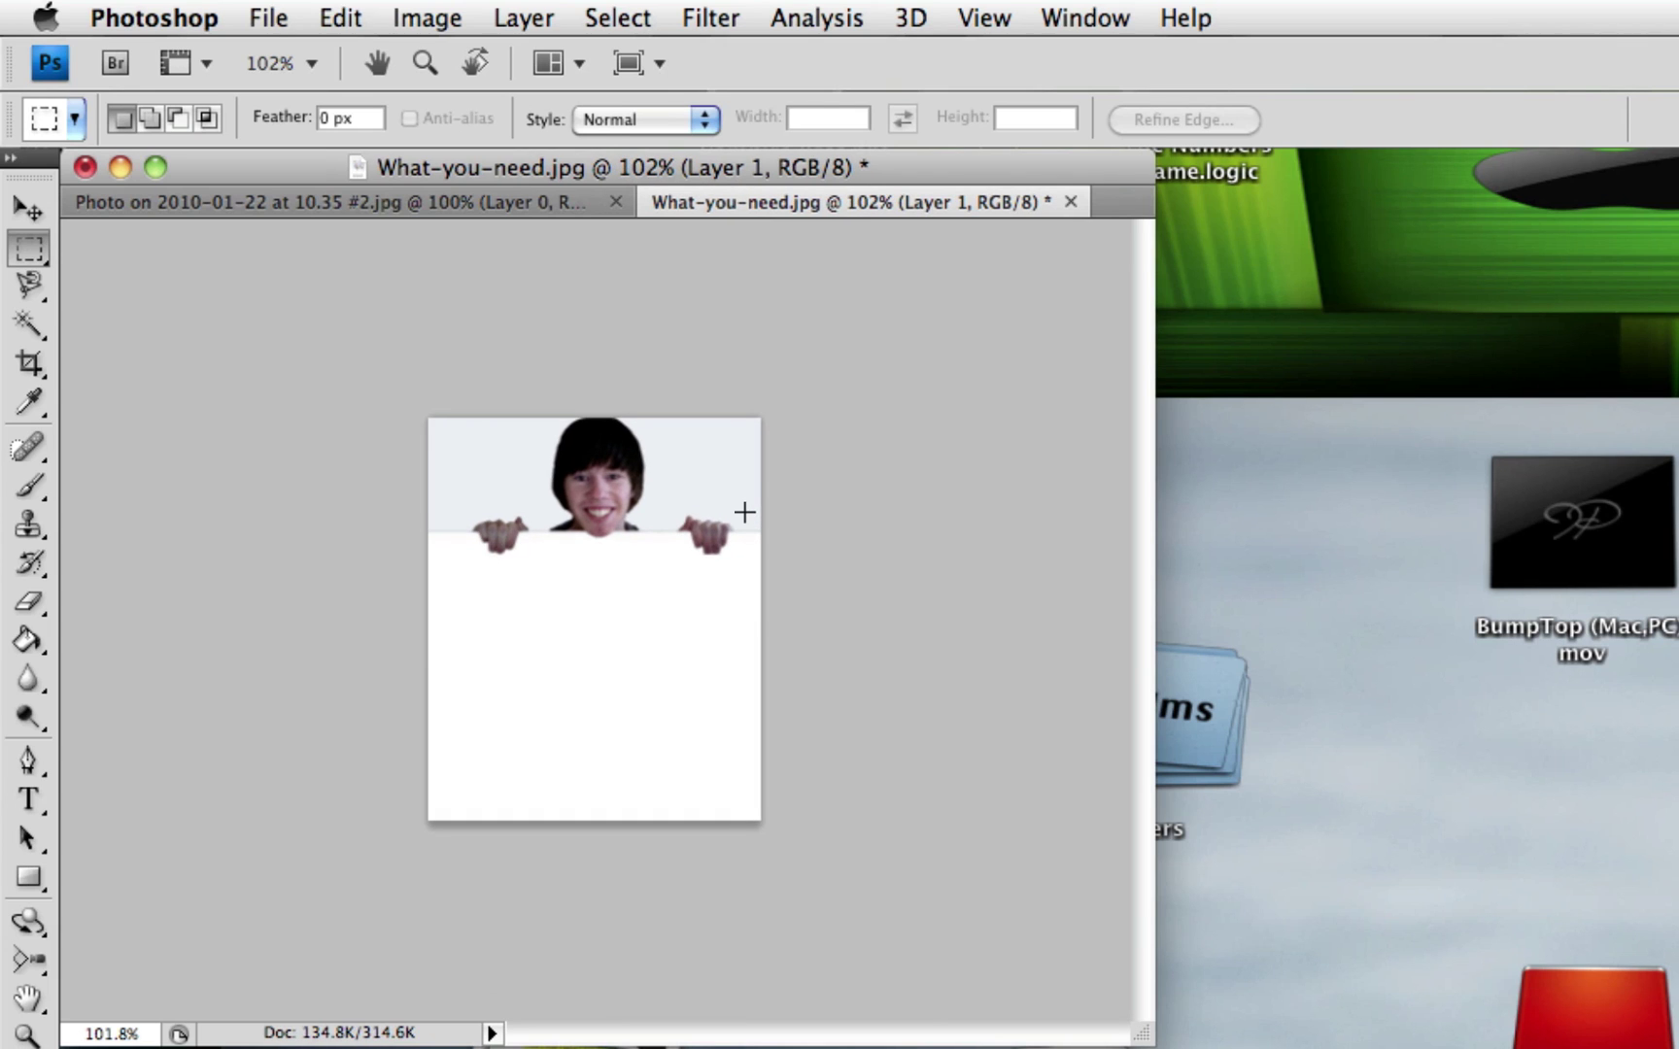
scroll(492, 515, "up", 10)
scroll(491, 515, "up", 2)
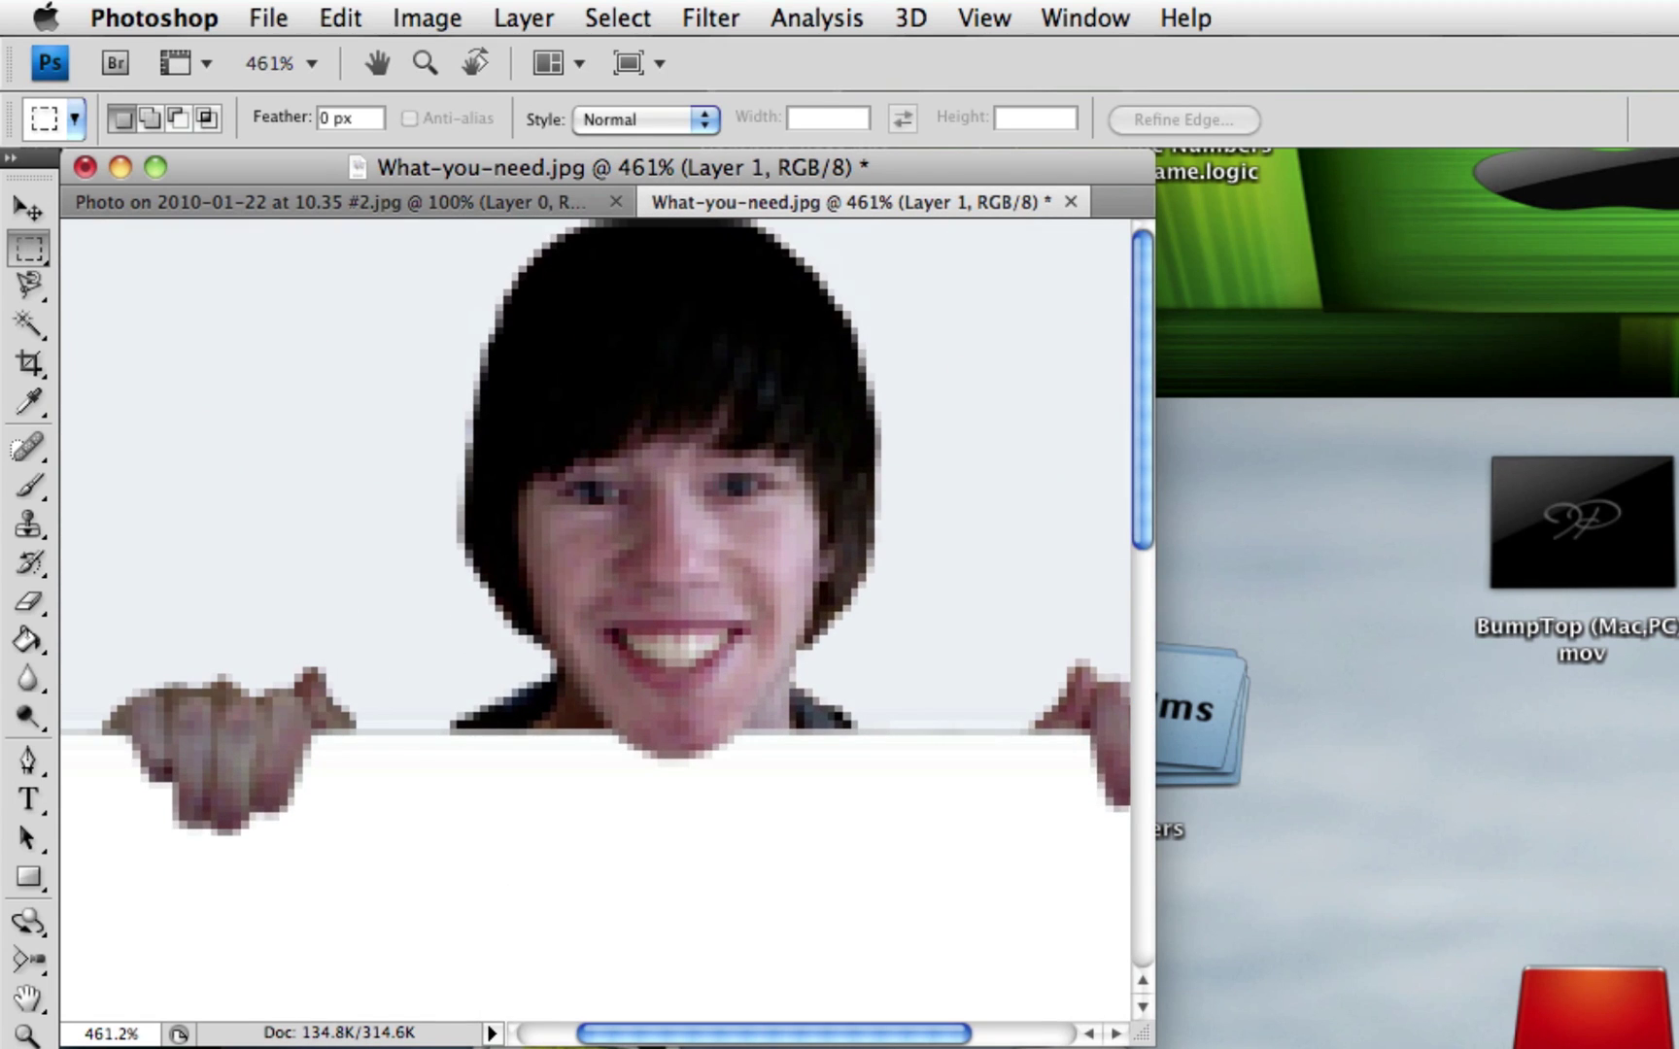
Inspect the pixel edges of the pasted head and hands for leftover background, with the Eraser tool ready
scroll(492, 515, "left", 2)
scroll(492, 515, "right", 5)
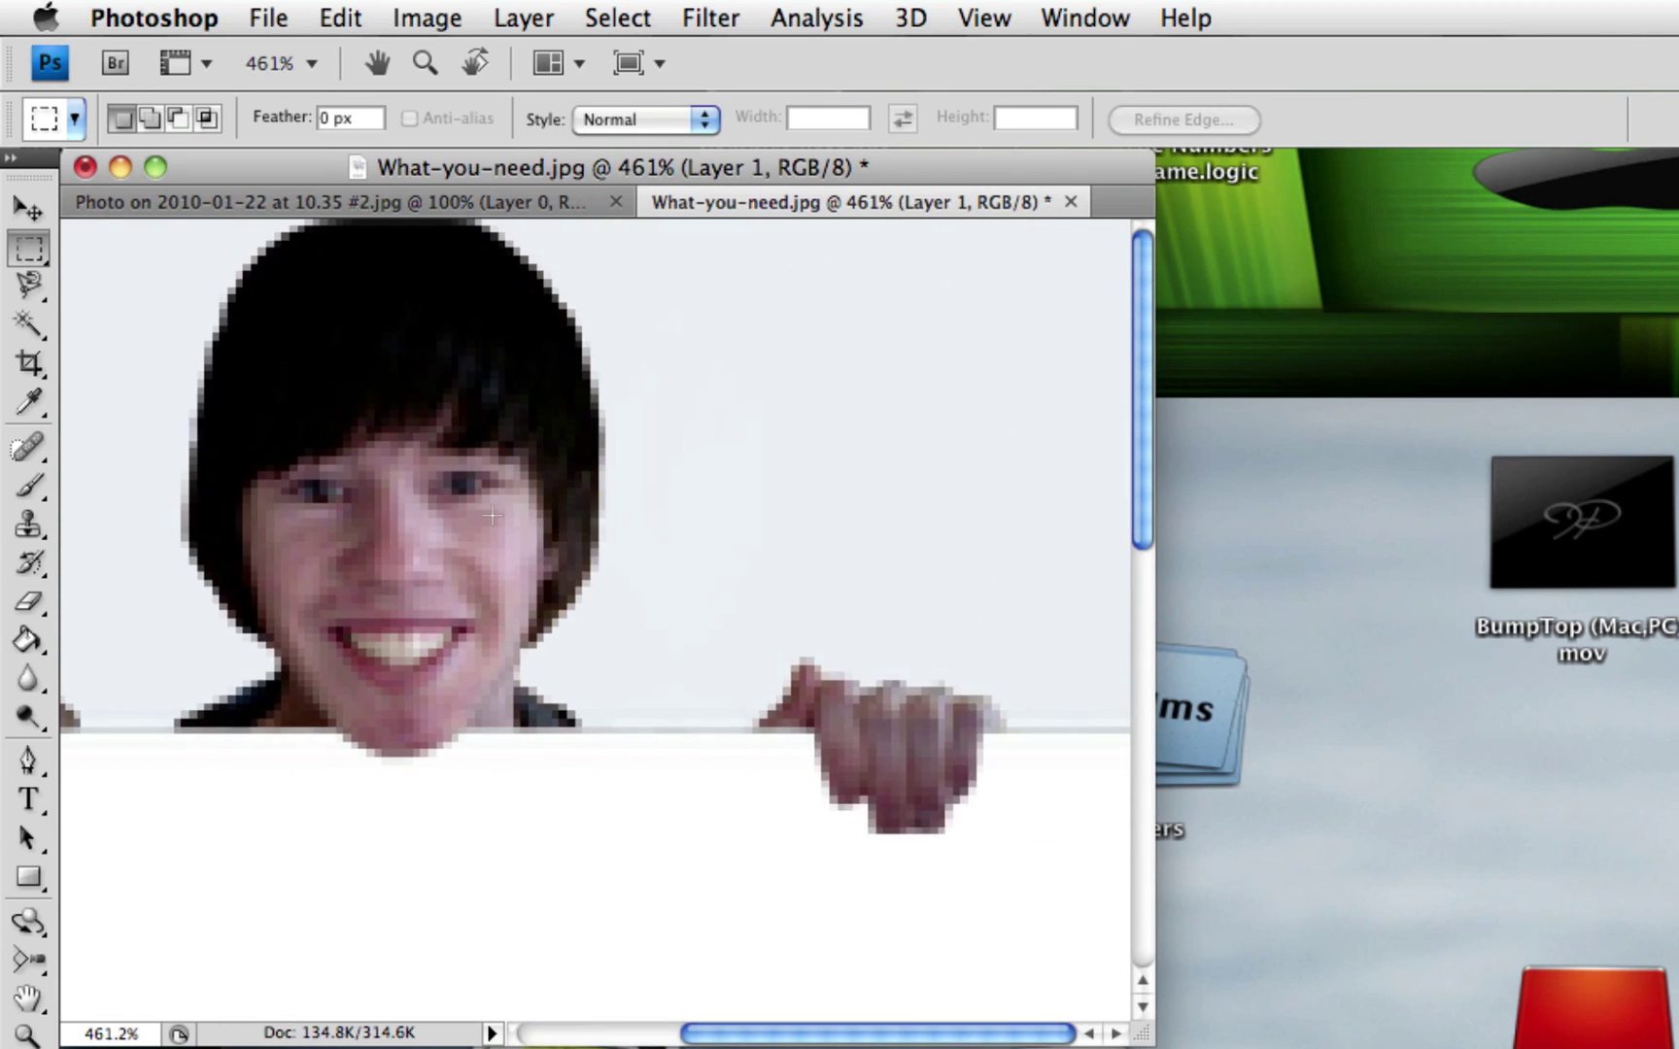
scroll(491, 515, "down", 1)
scroll(847, 739, "up", 6)
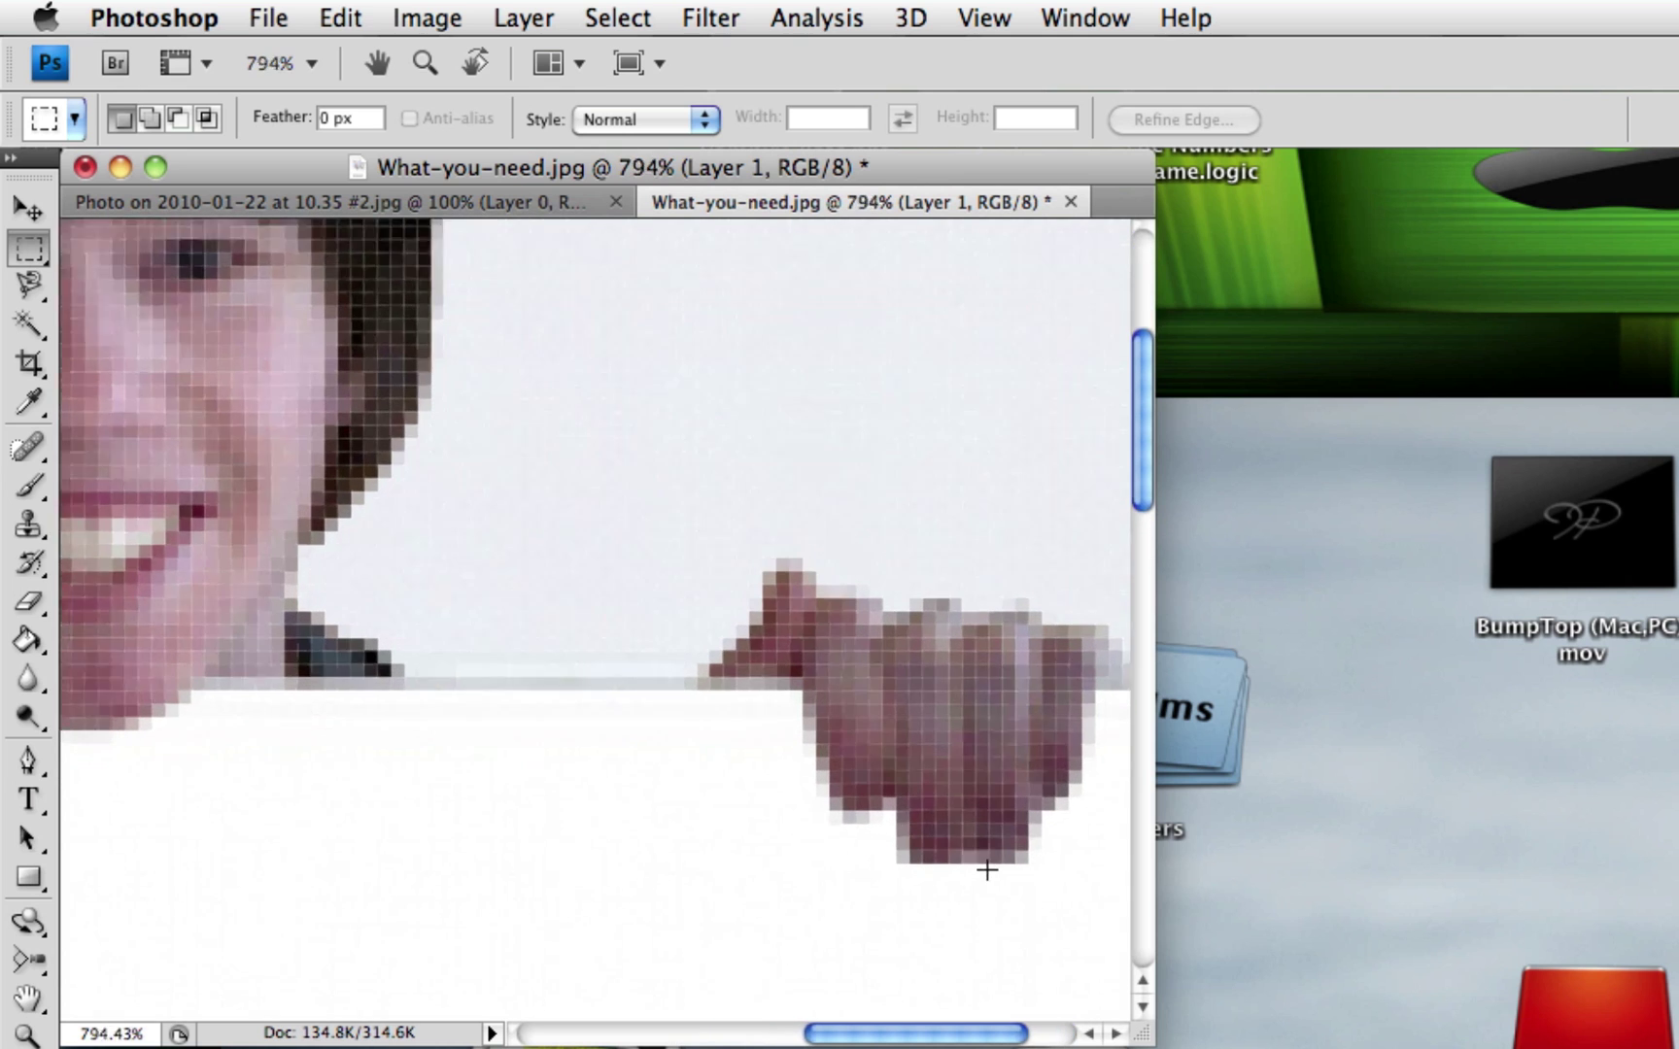
scroll(979, 865, "right", 3)
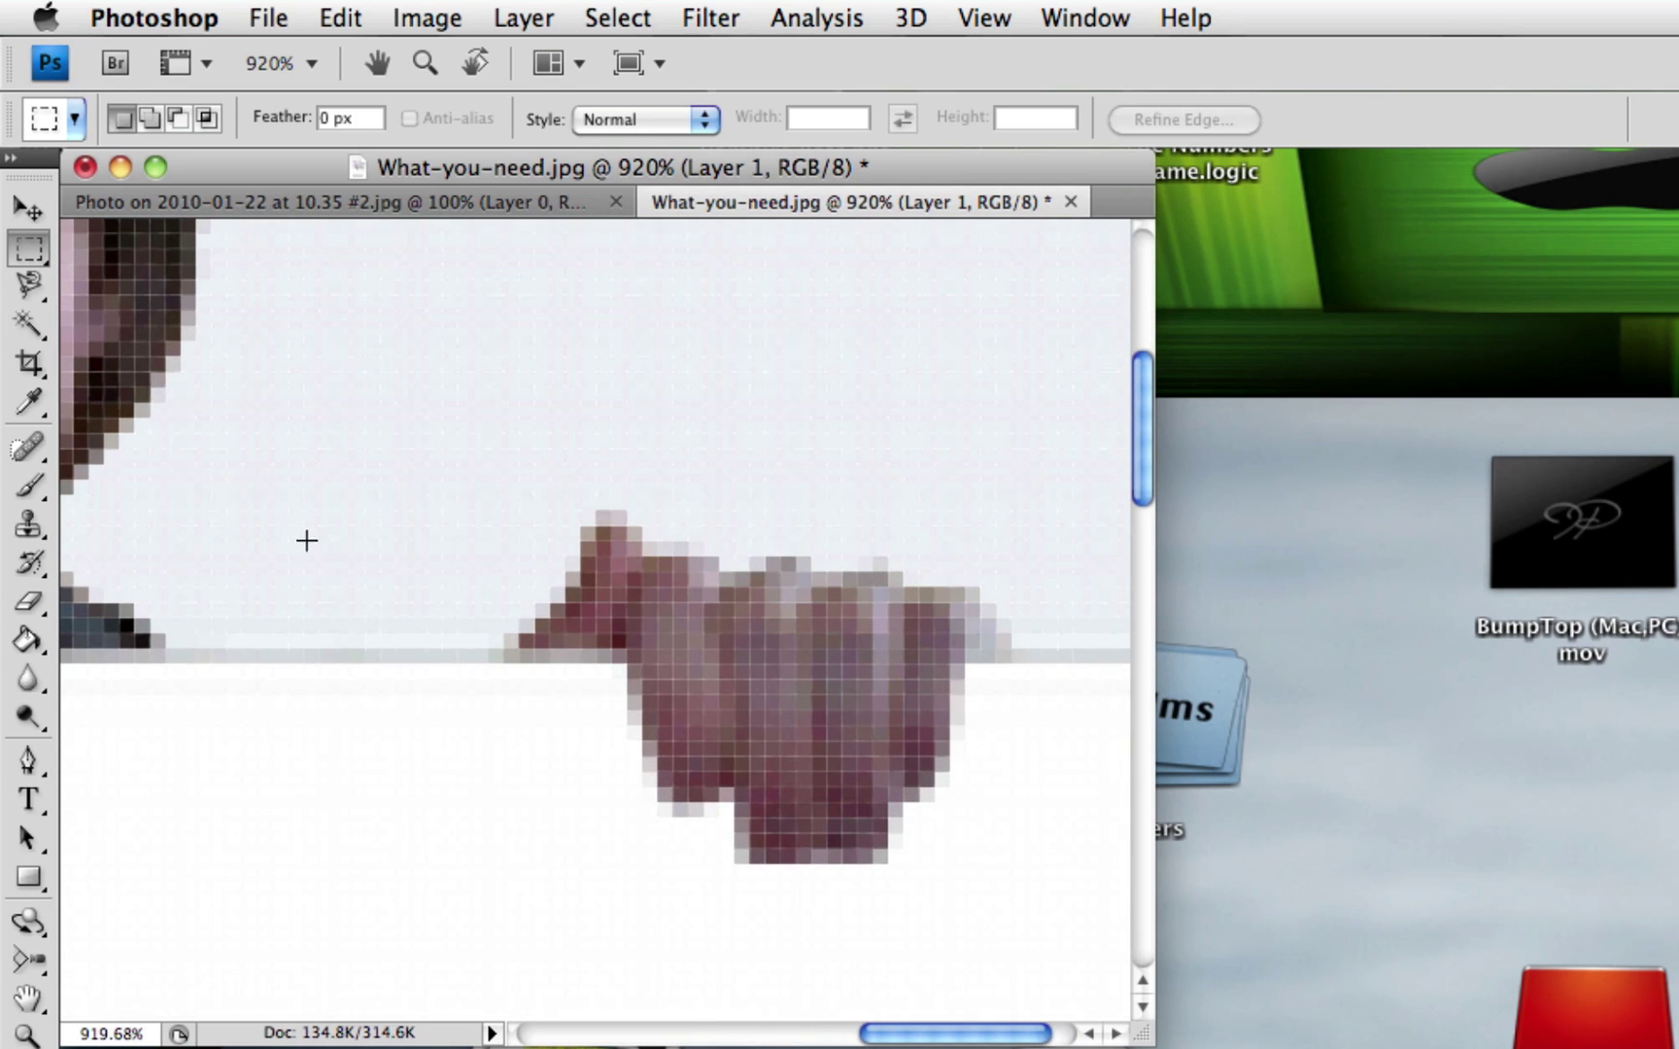
left_click(28, 602)
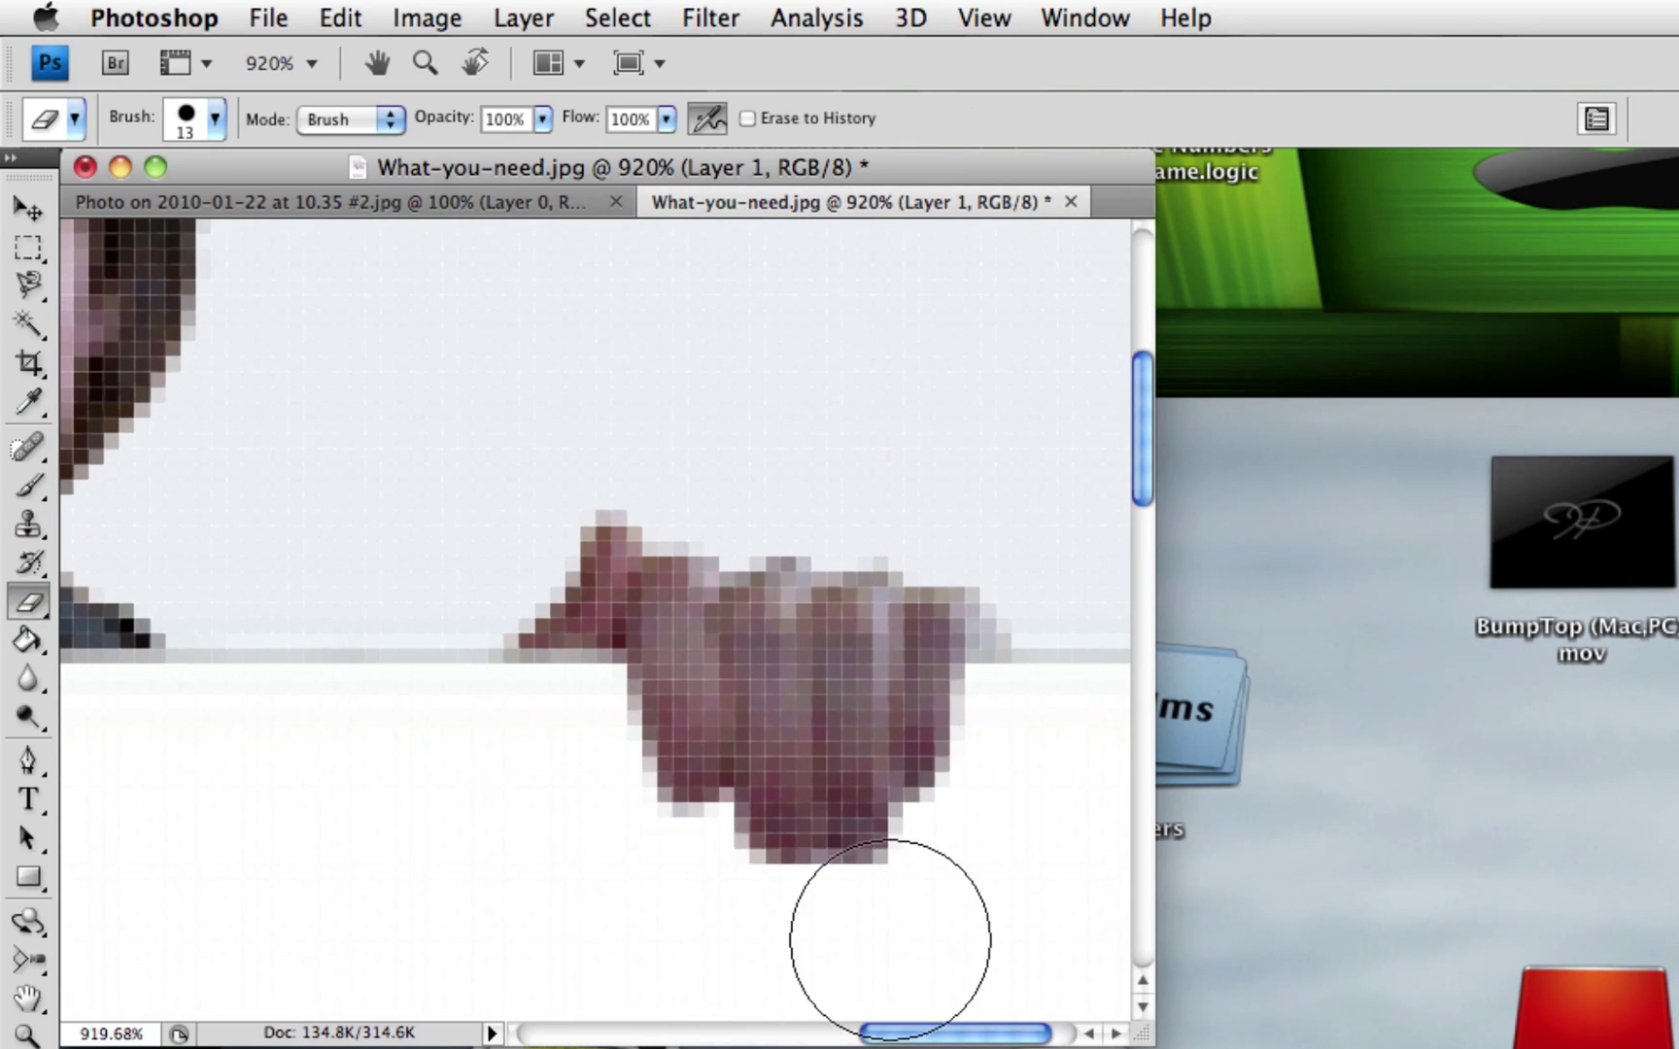
scroll(948, 918, "down", 6)
scroll(474, 476, "down", 4)
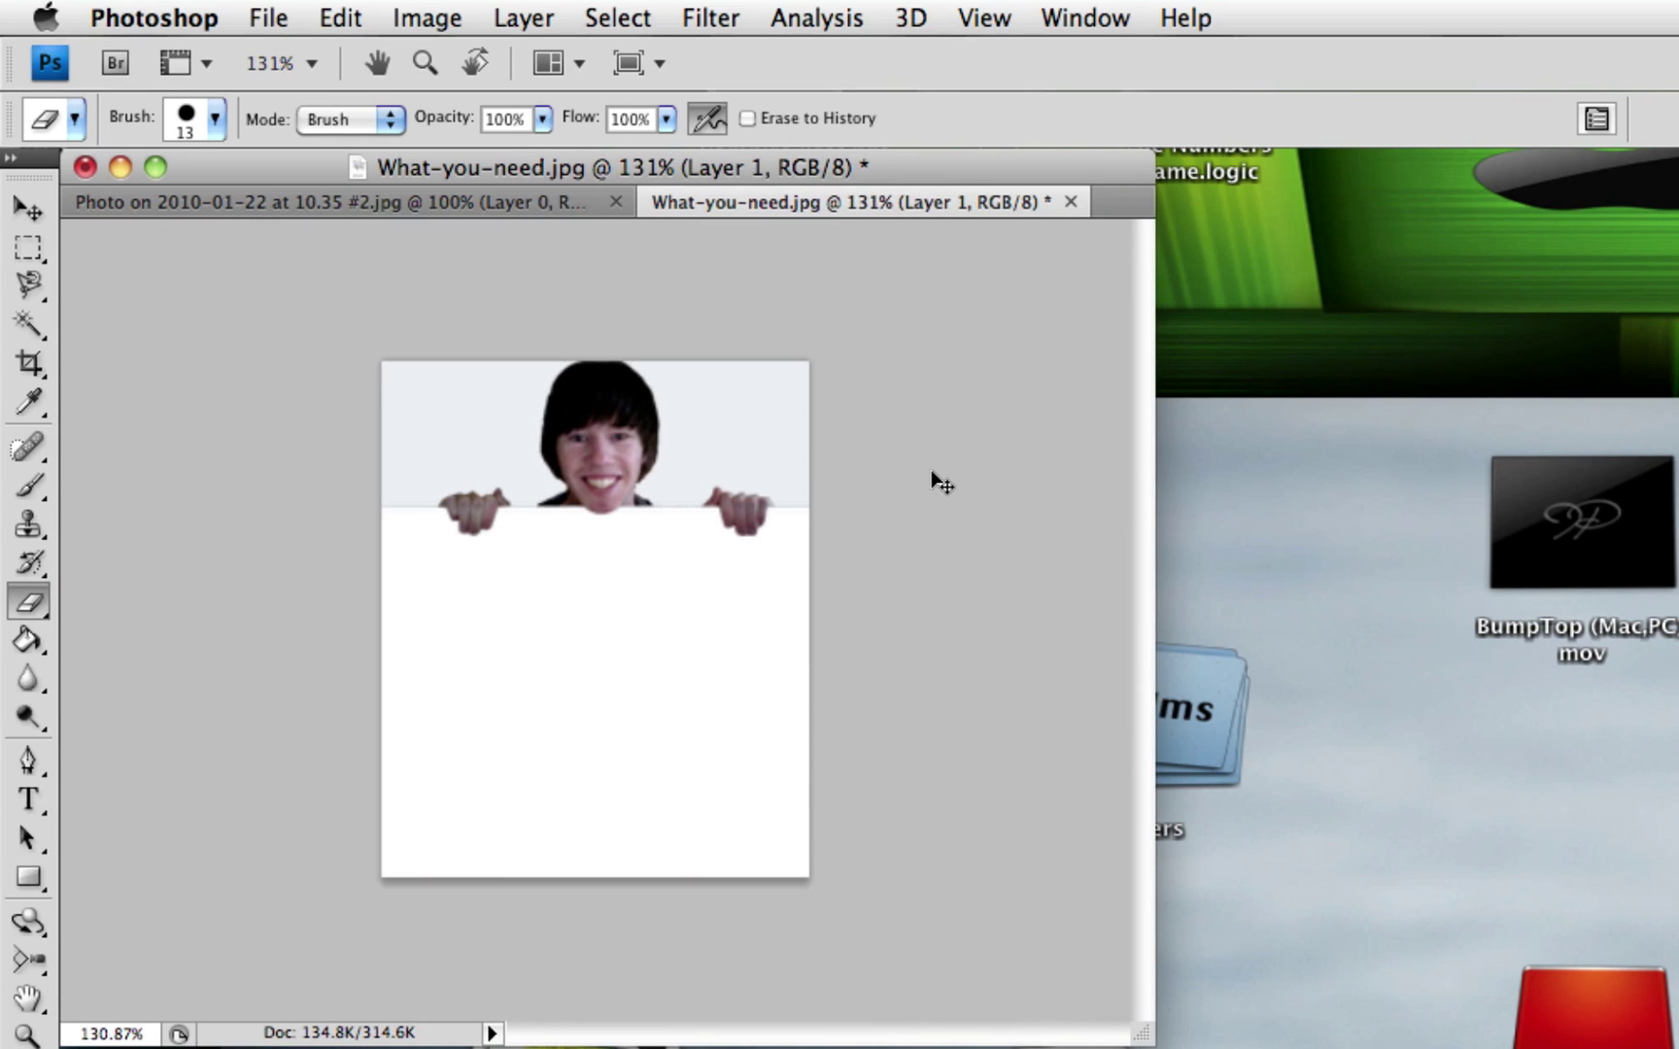
Save the composition to the Desktop as What-you-need2.psd in Photoshop format, keeping layers and maximum compatibility
key("super+shift+s")
scroll(469, 498, "down", 8)
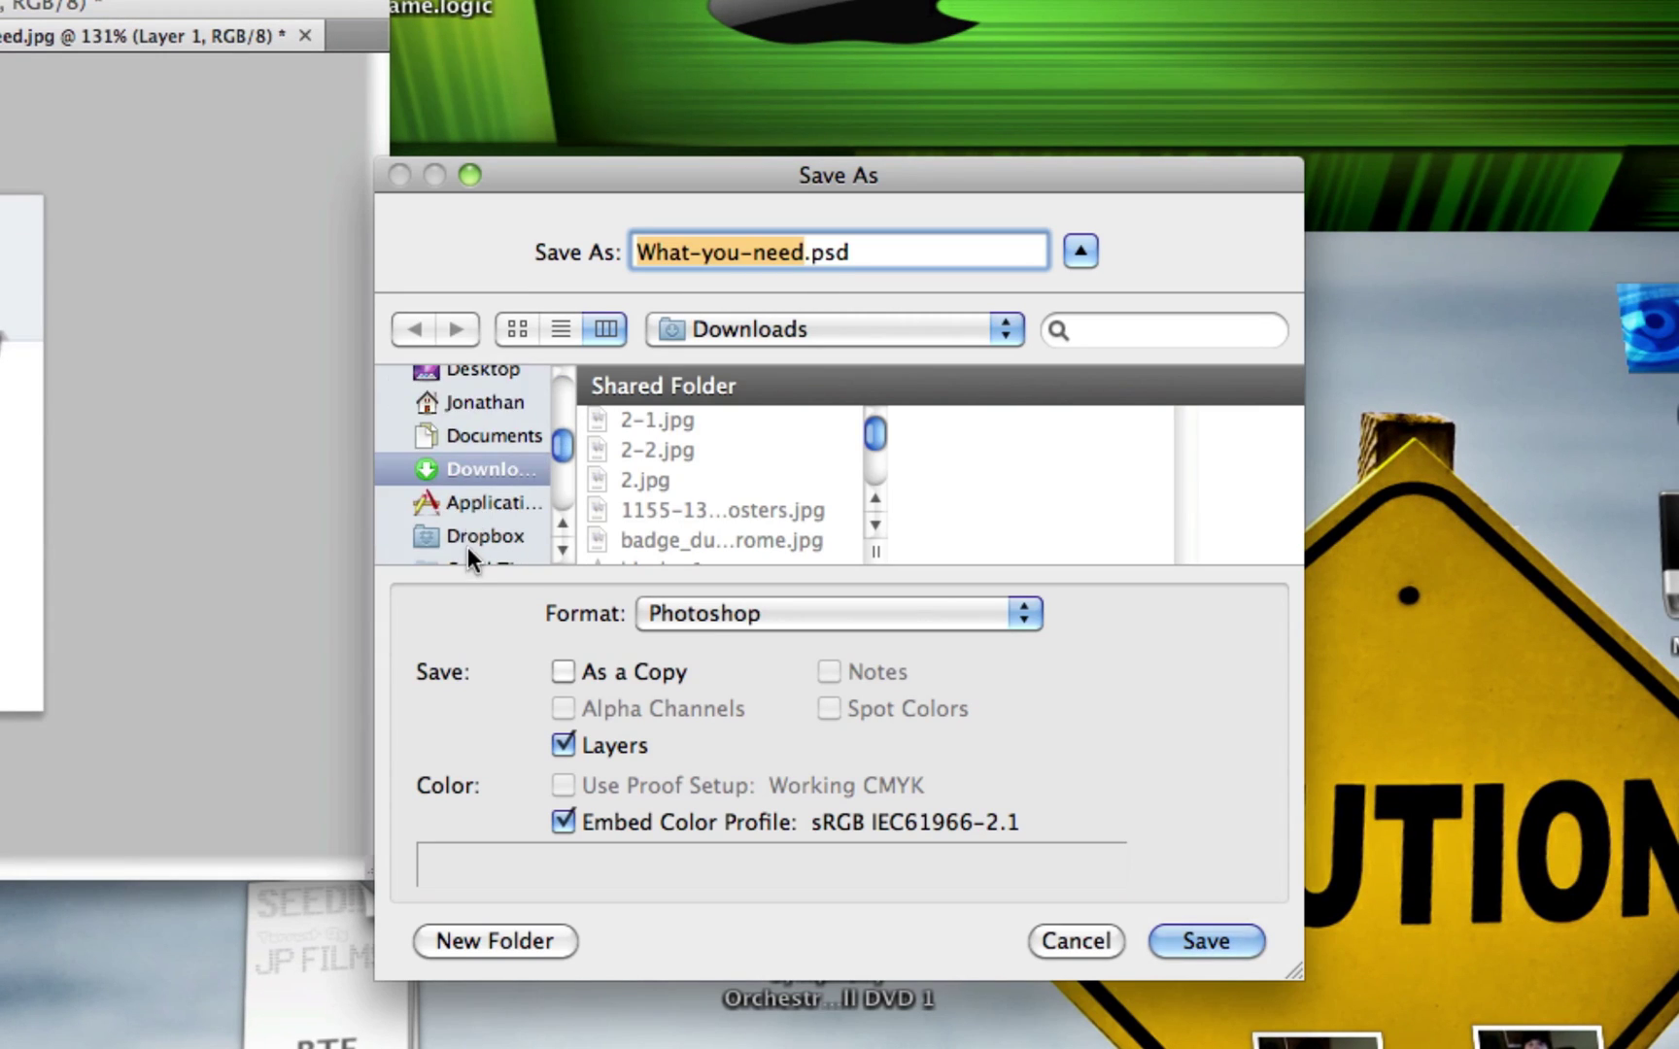
scroll(469, 457, "up", 6)
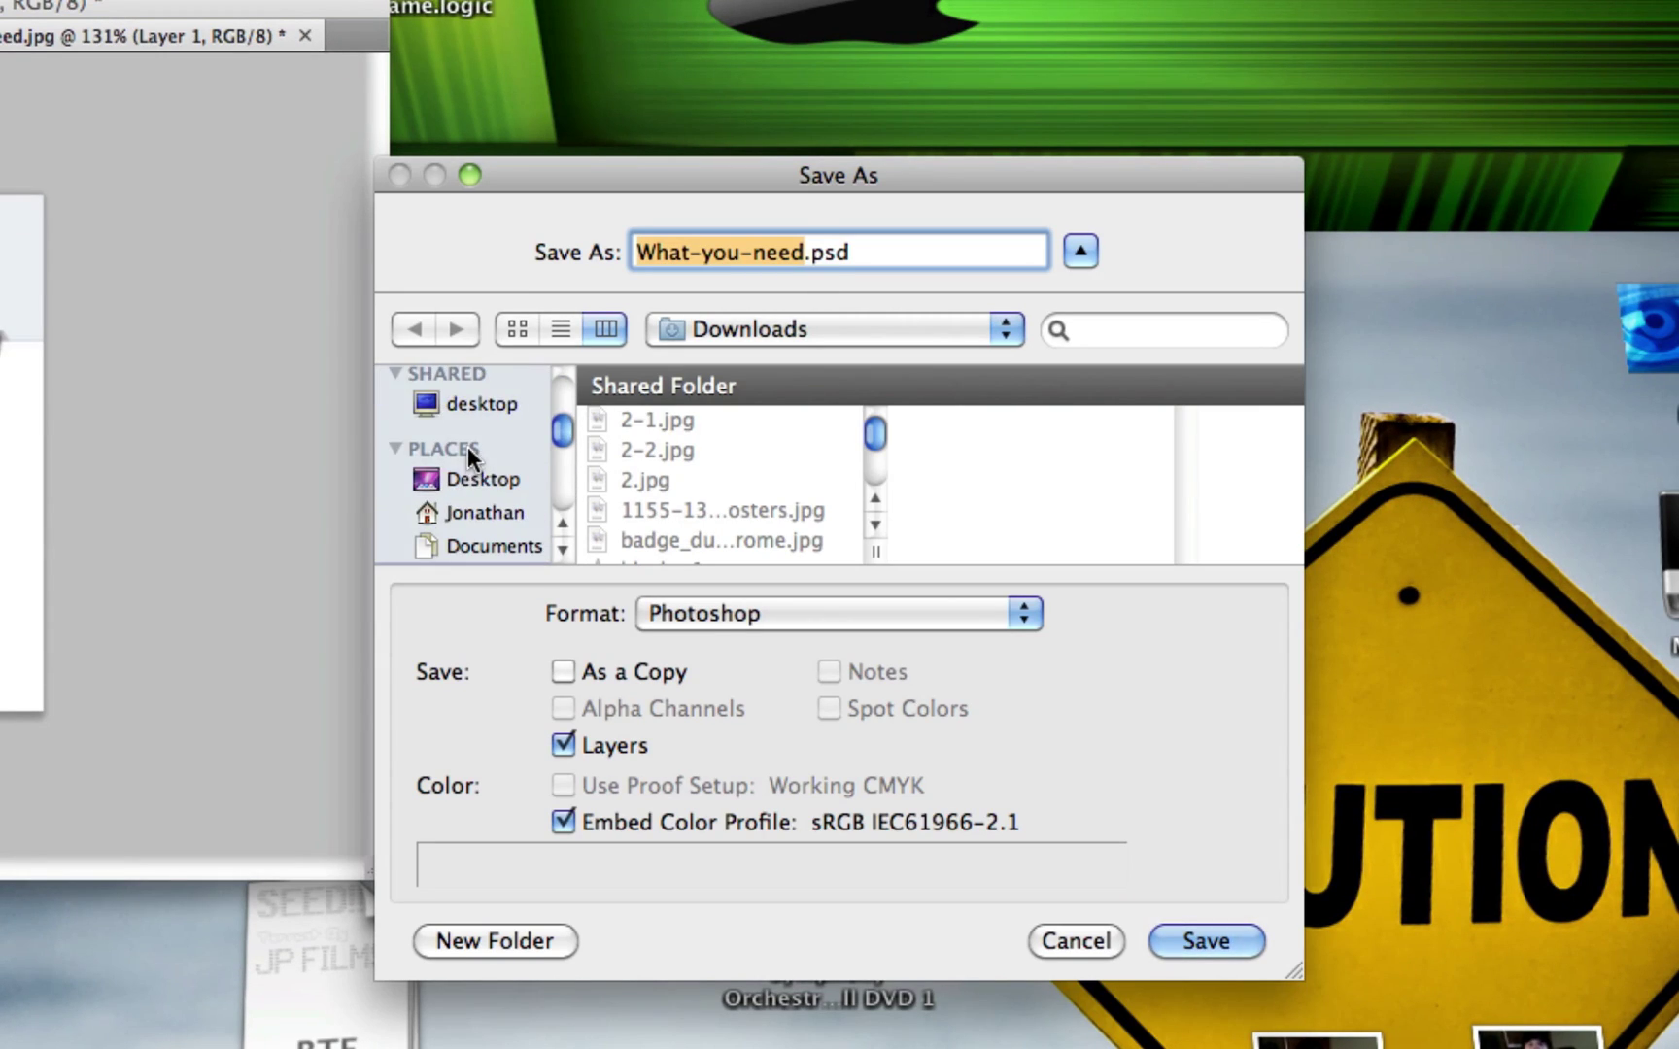
left_click(484, 447)
left_click(783, 245)
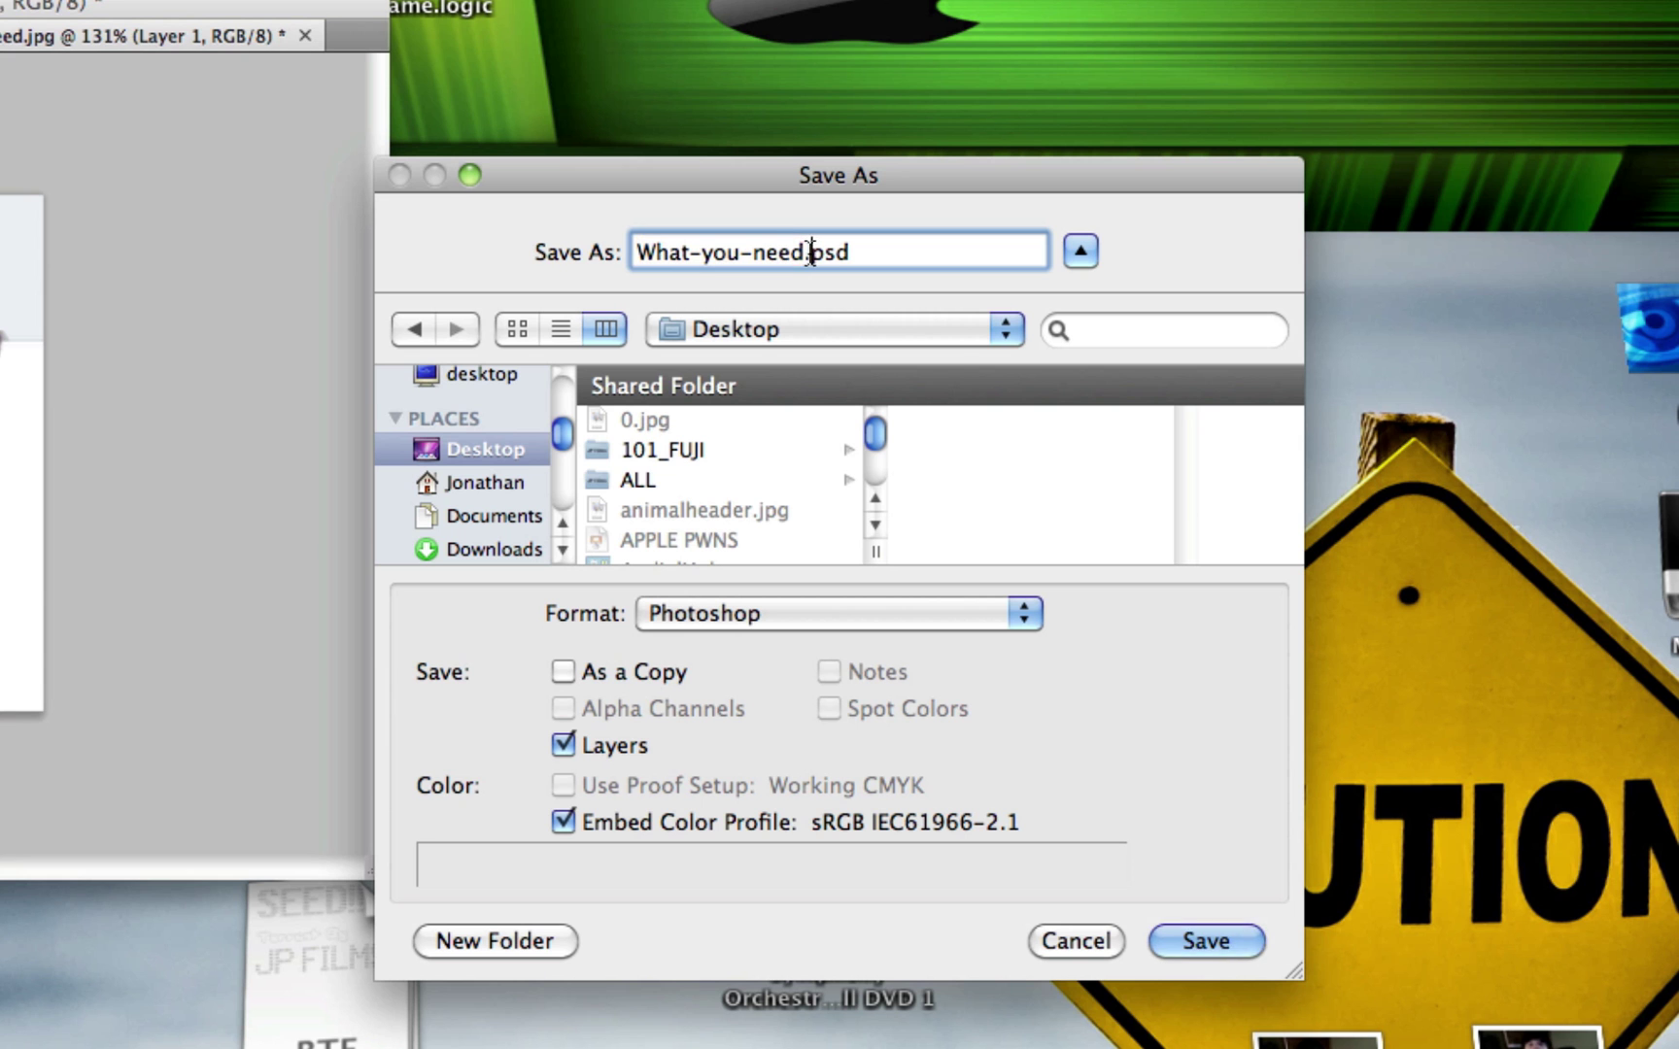
key("Return")
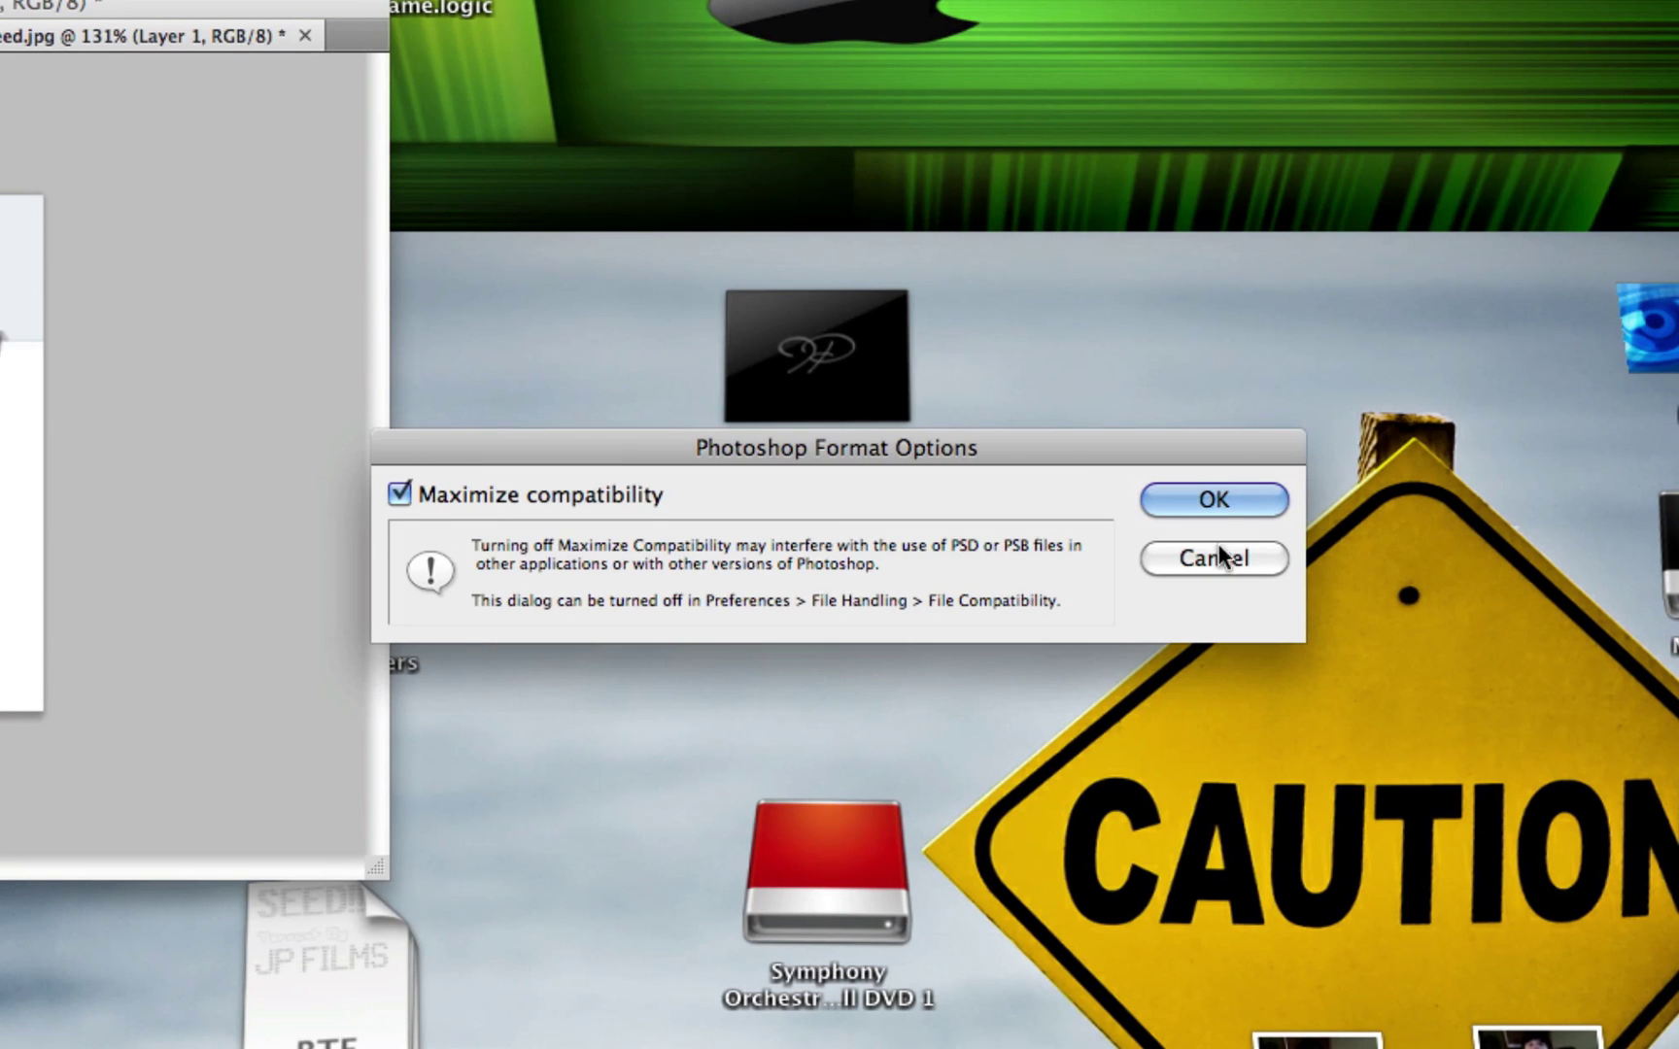
left_click(1219, 499)
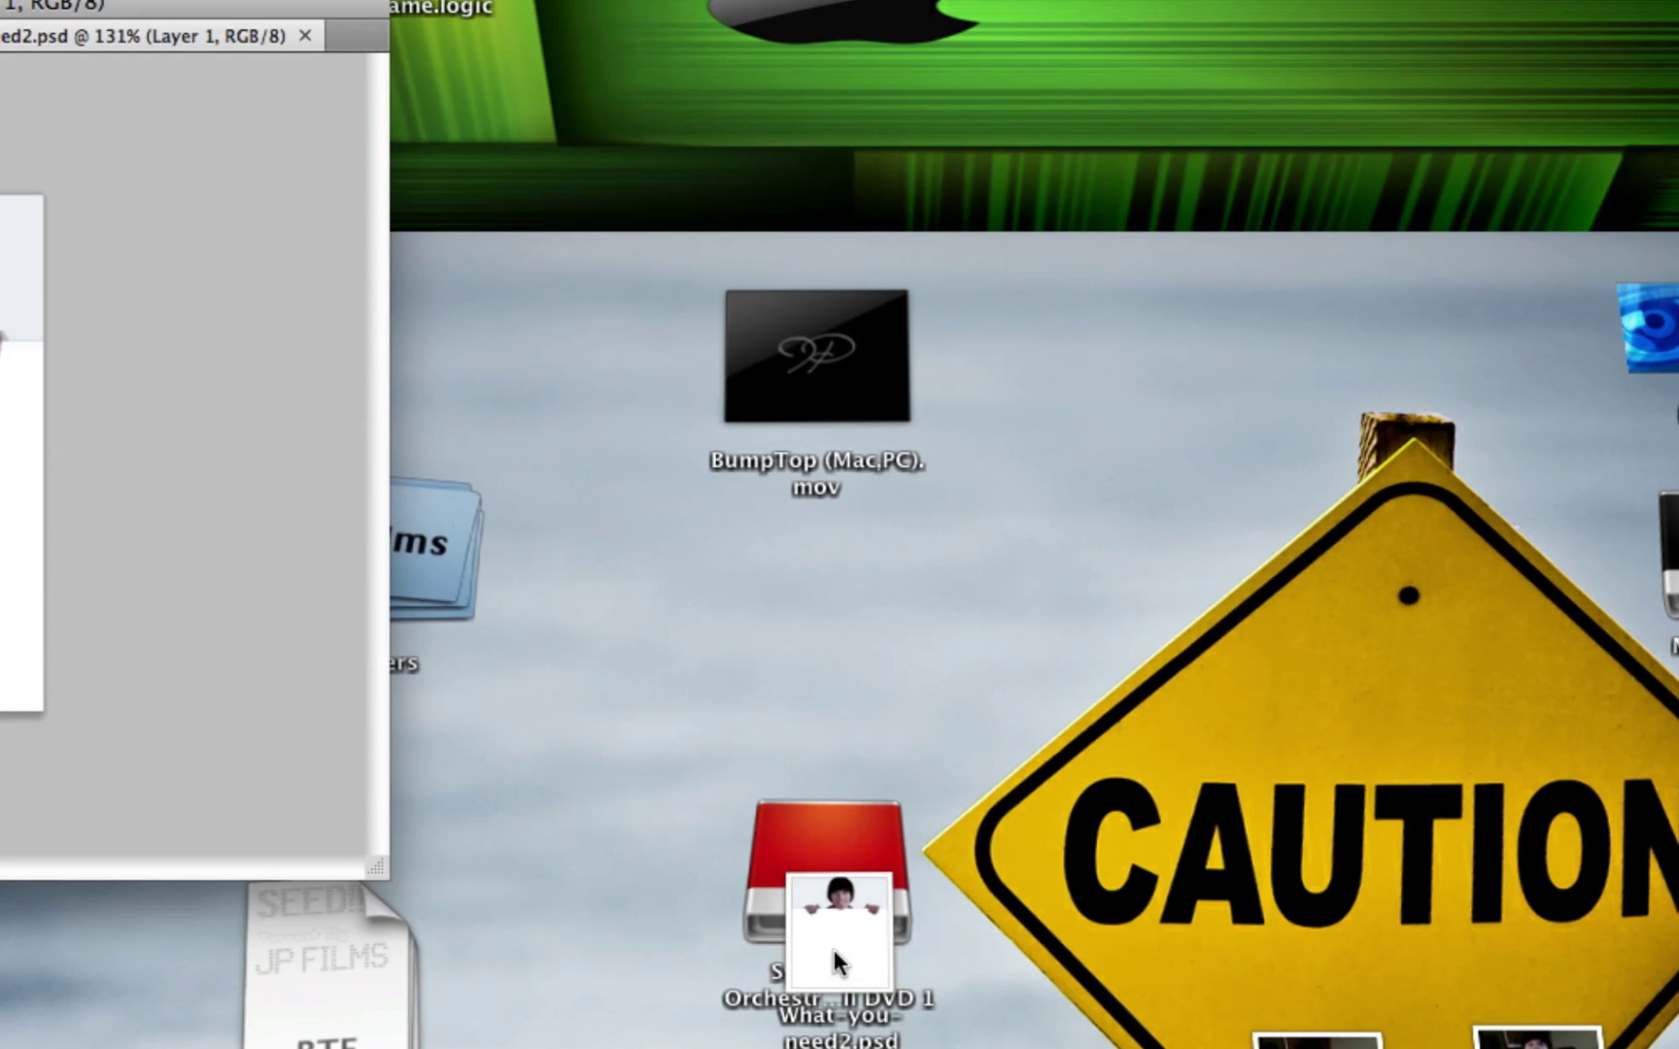
Move the What-you-need2.psd icon onto the desktop's caution sign, and quit Photoshop without saving the webcam photo
left_click_drag(835, 949, 1396, 836)
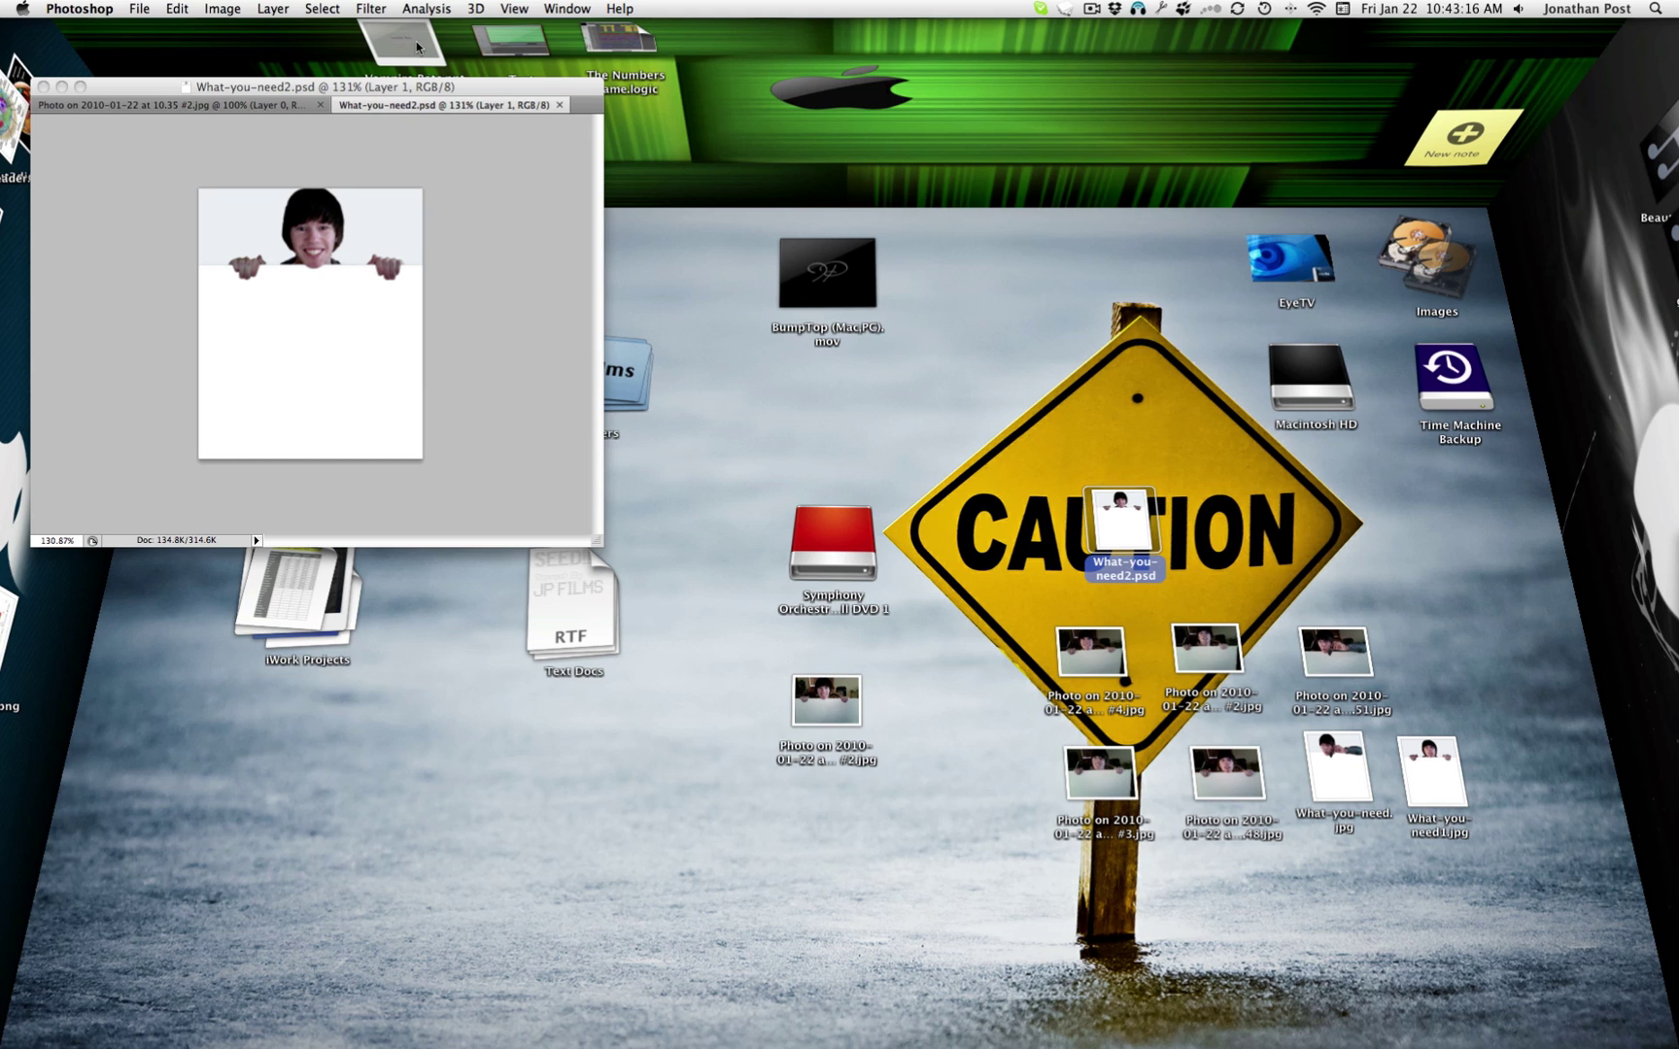
key("super+q")
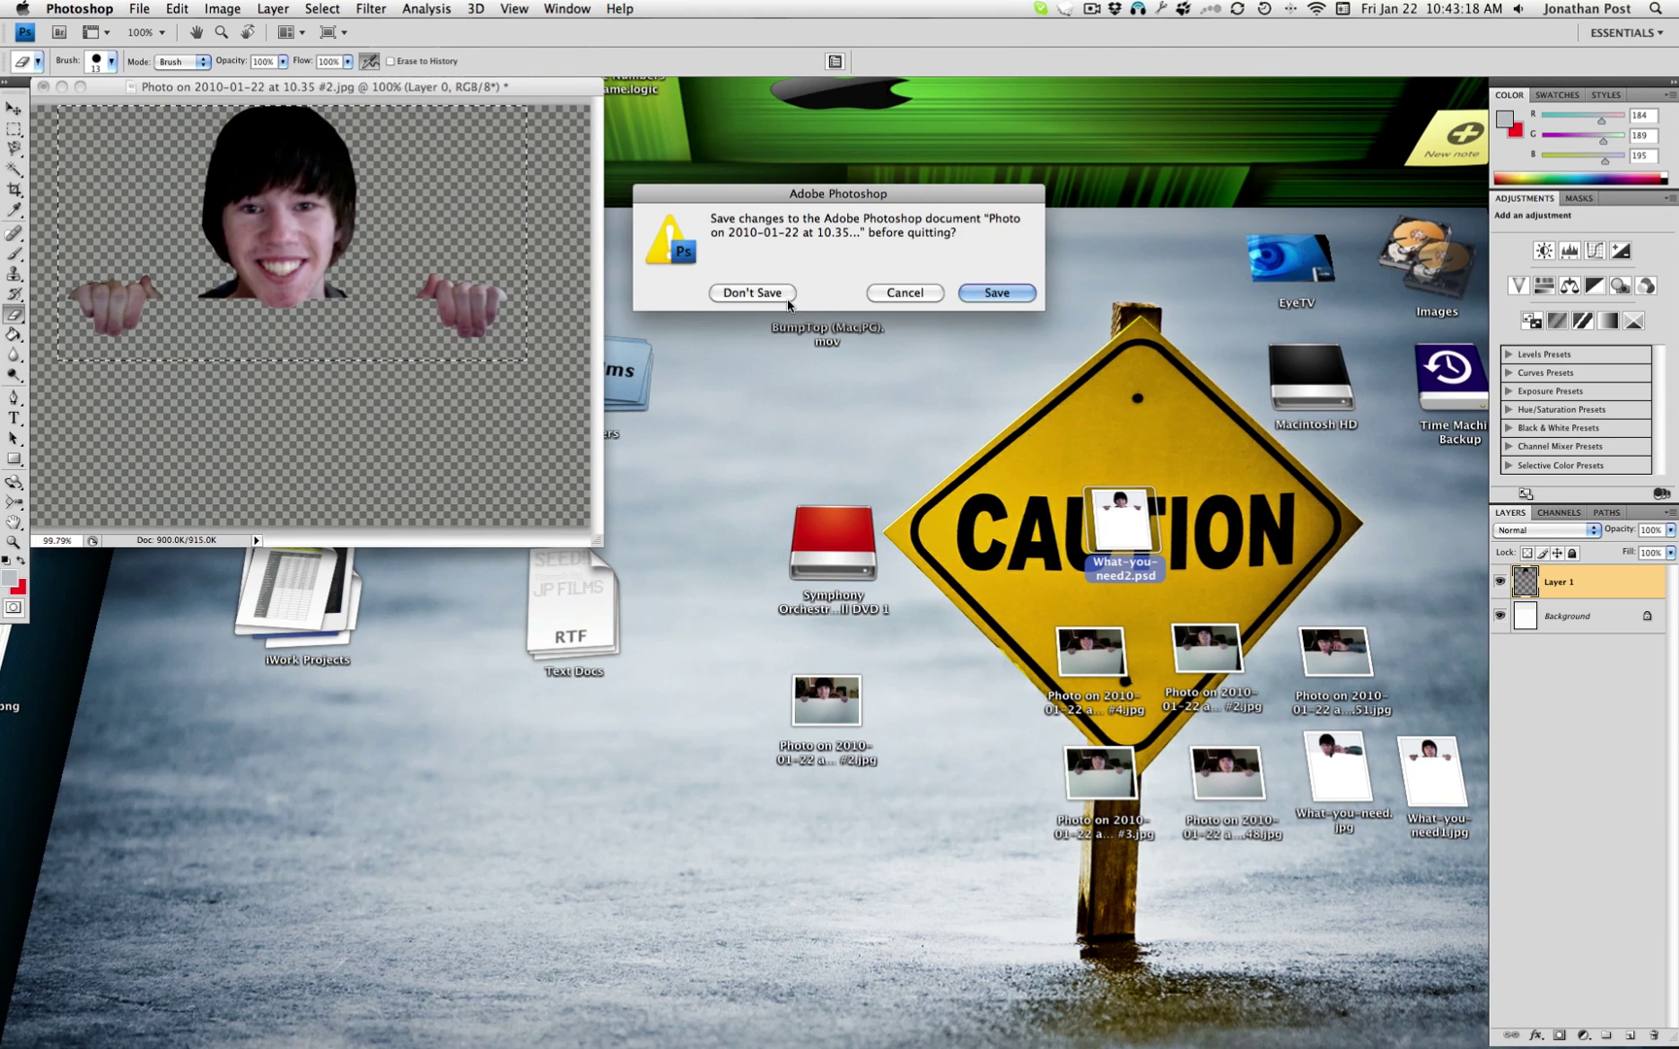
left_click(785, 297)
Gather What-you-need.jpg, What-you-need1.jpg and What-you-need2.psd into one desktop pile below iWork Projects, and check its contents
left_click_drag(1122, 534, 757, 782)
mouse_move(1566, 782)
left_mouse_down()
mouse_move(1335, 792)
mouse_move(708, 720)
mouse_move(557, 843)
left_mouse_up()
mouse_move(665, 702)
left_mouse_down()
mouse_move(552, 873)
mouse_move(697, 734)
left_mouse_up()
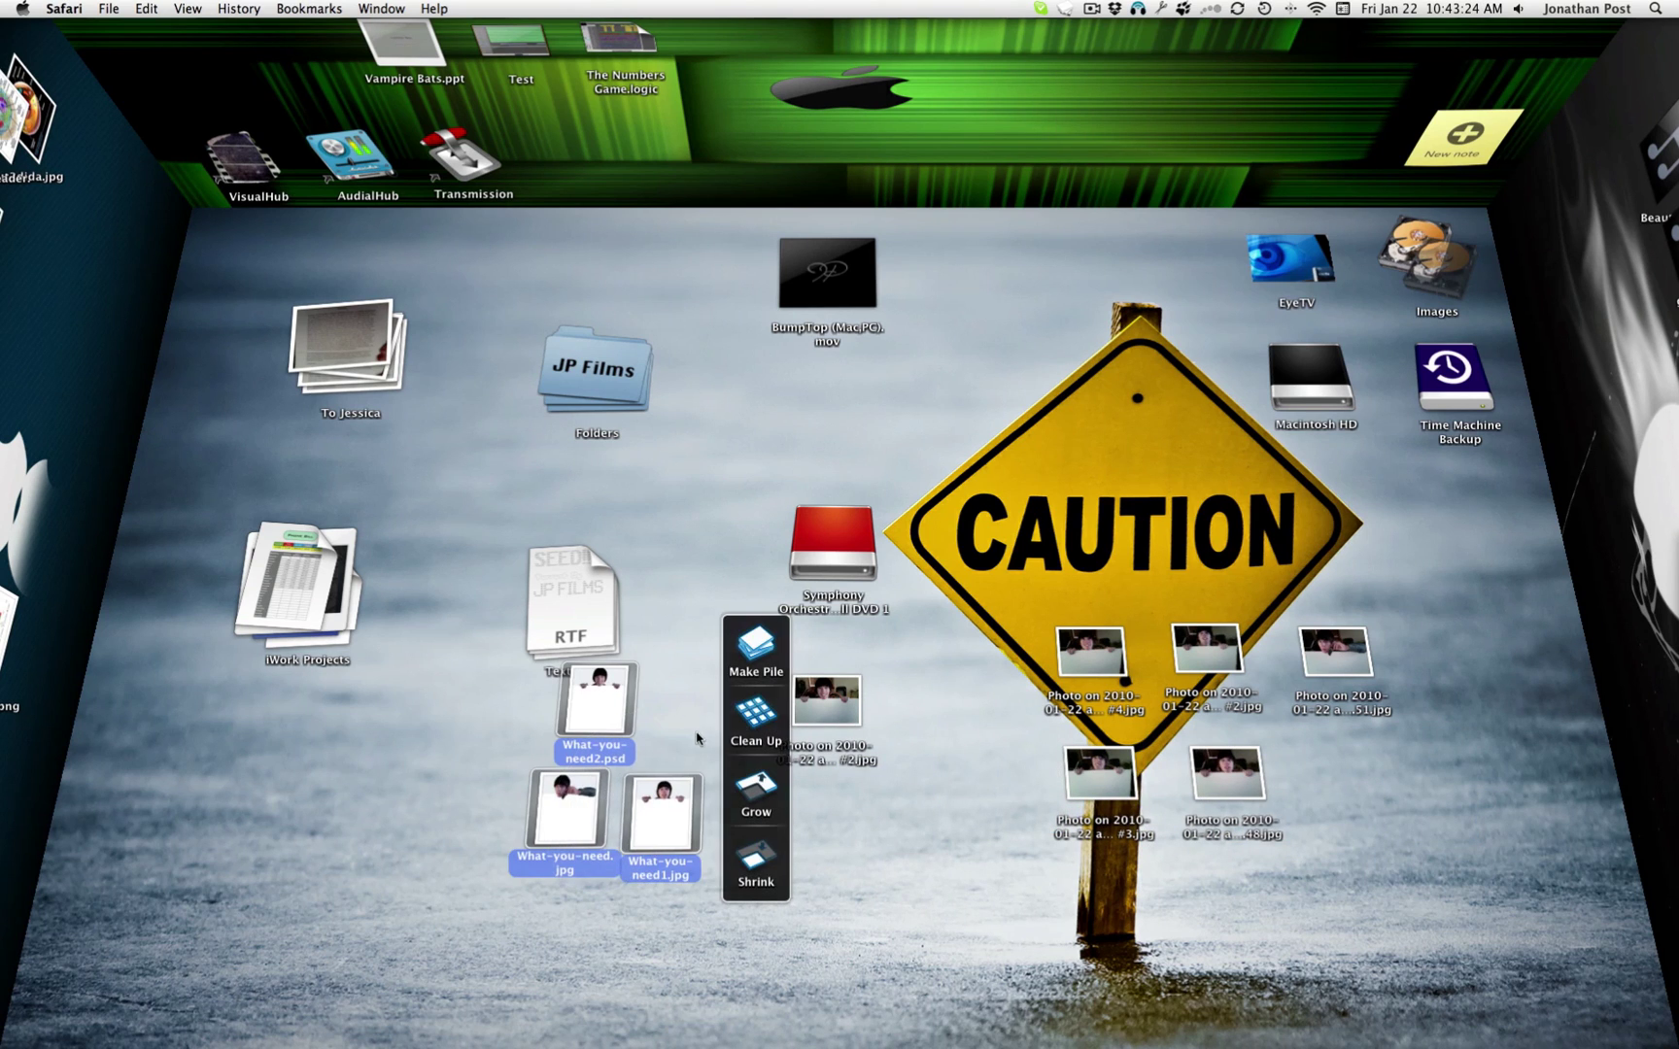
left_click(756, 653)
left_click_drag(607, 767, 405, 763)
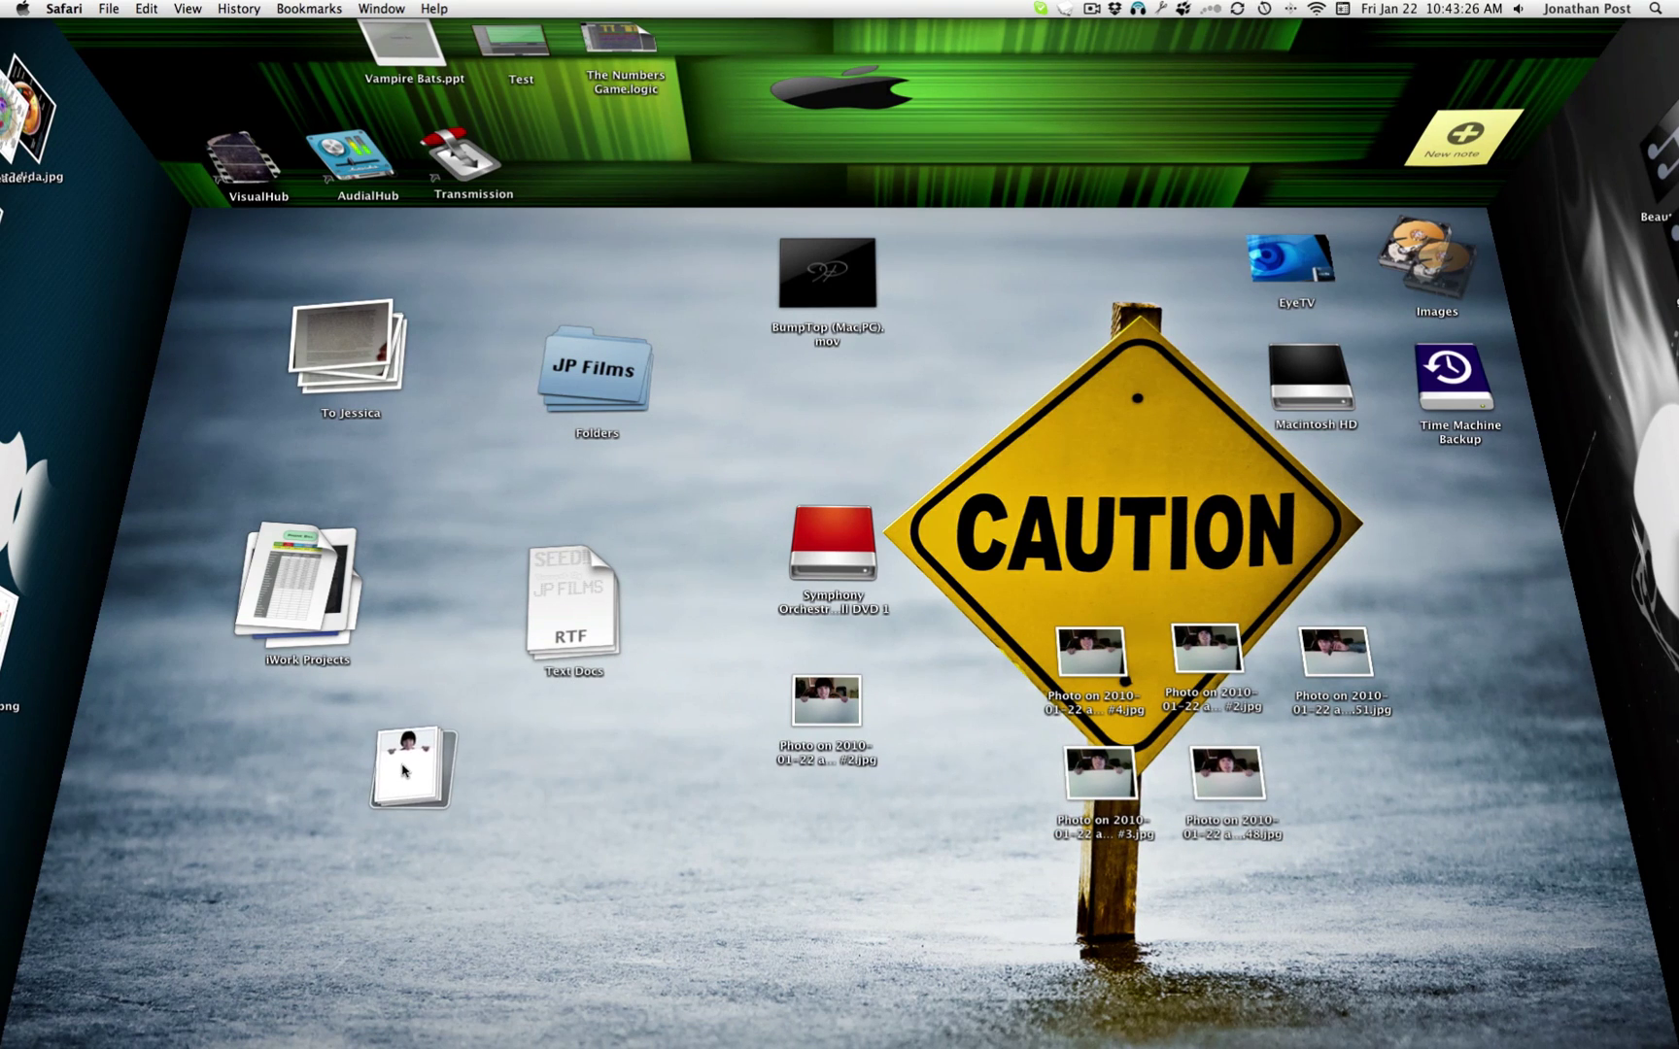
double_click(405, 763)
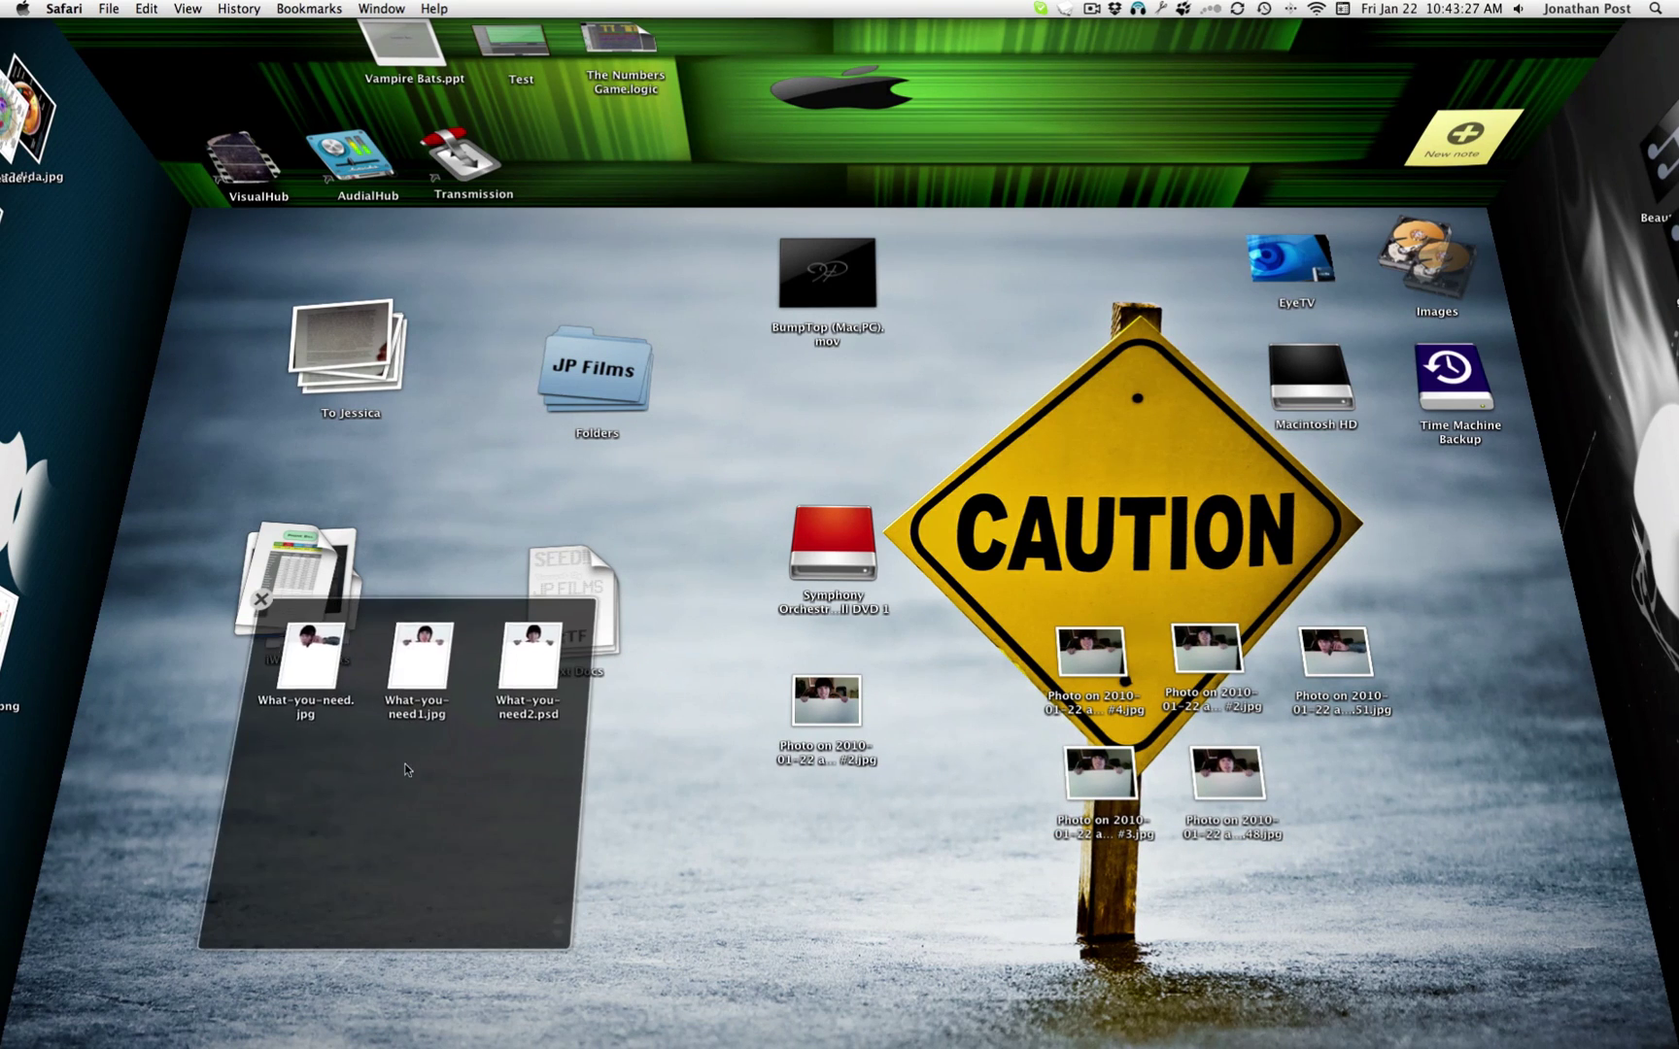
left_click(261, 603)
Name the new pile Facebook and move it up above the iWork Projects and Text Docs piles
mouse_move(428, 773)
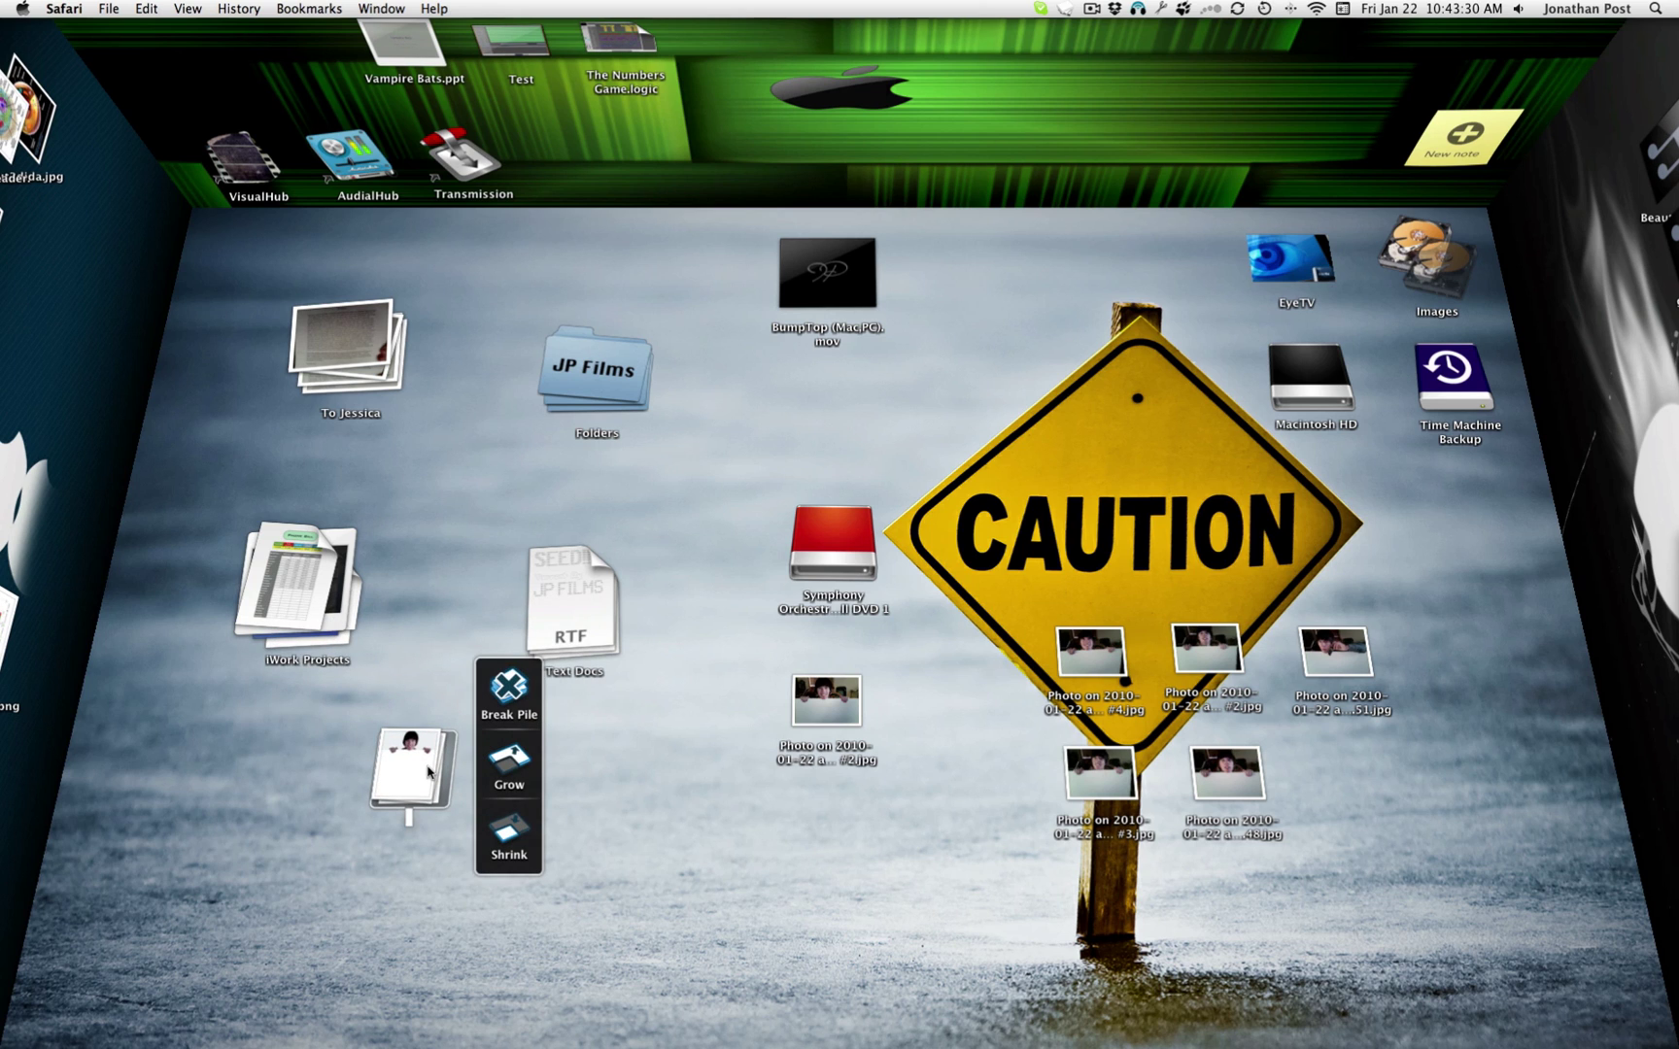
type("Facebook")
key("Return")
left_click_drag(409, 785, 481, 457)
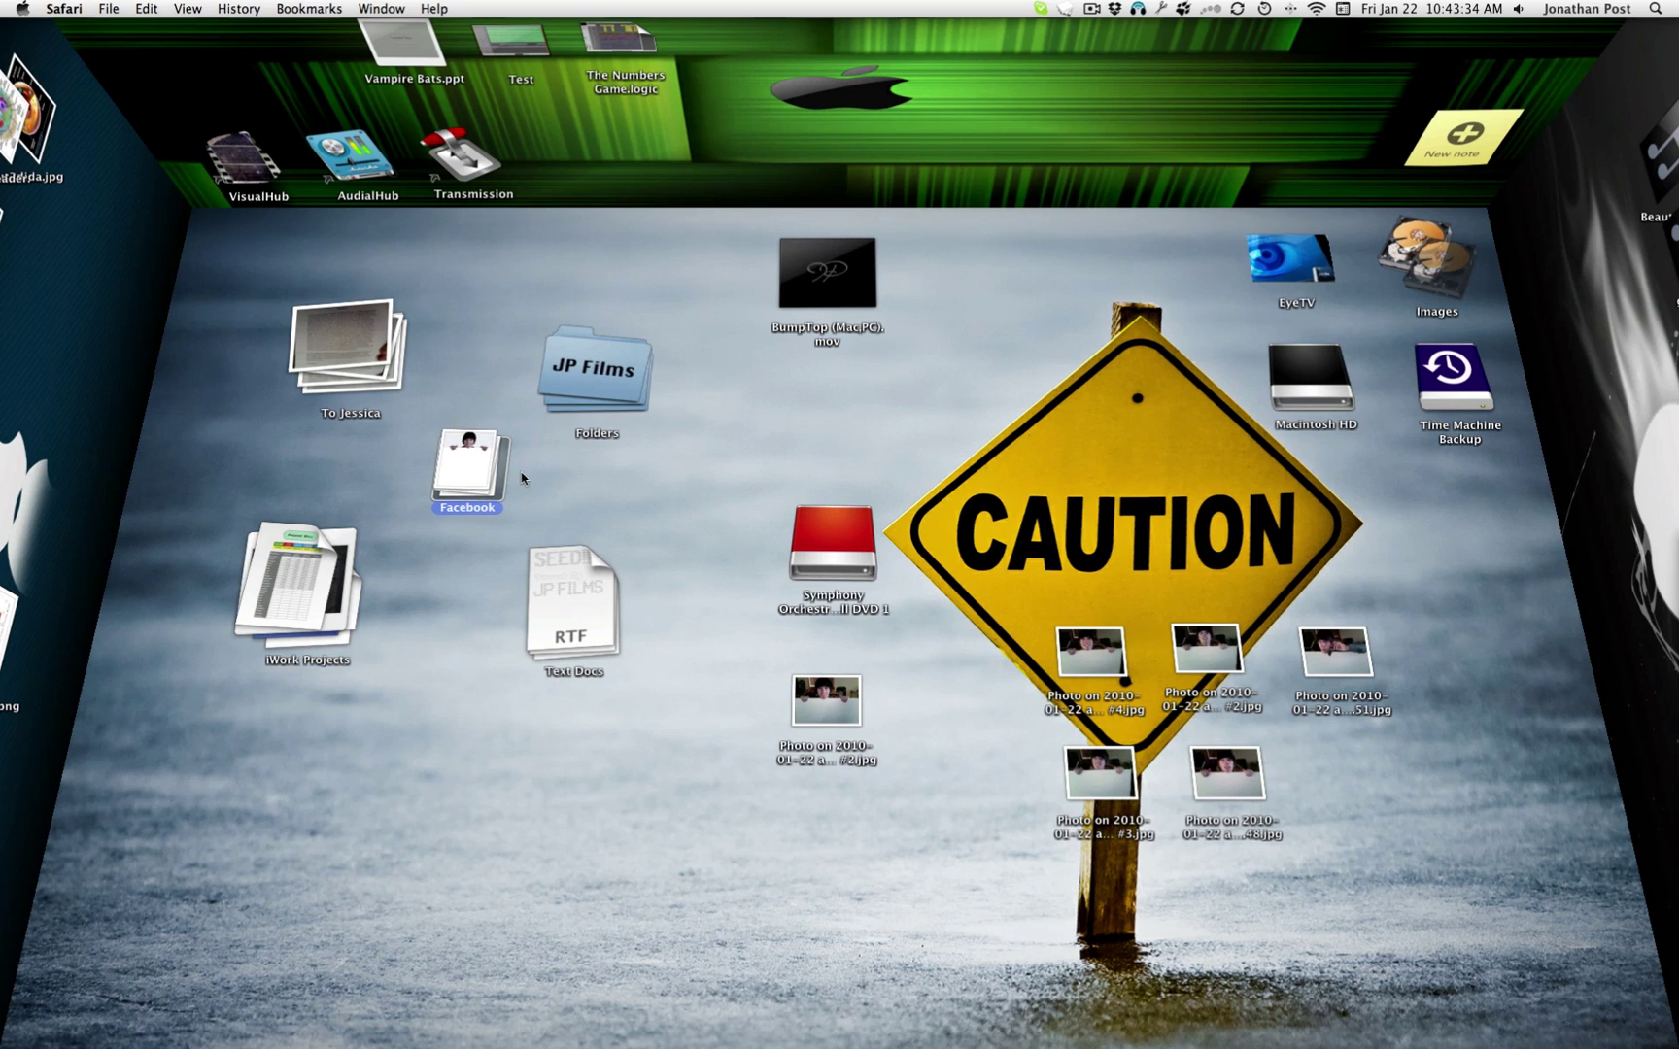
Enlarge the What-you-need pile and move it back to the empty area below iWork Projects
mouse_move(485, 456)
left_click(562, 457)
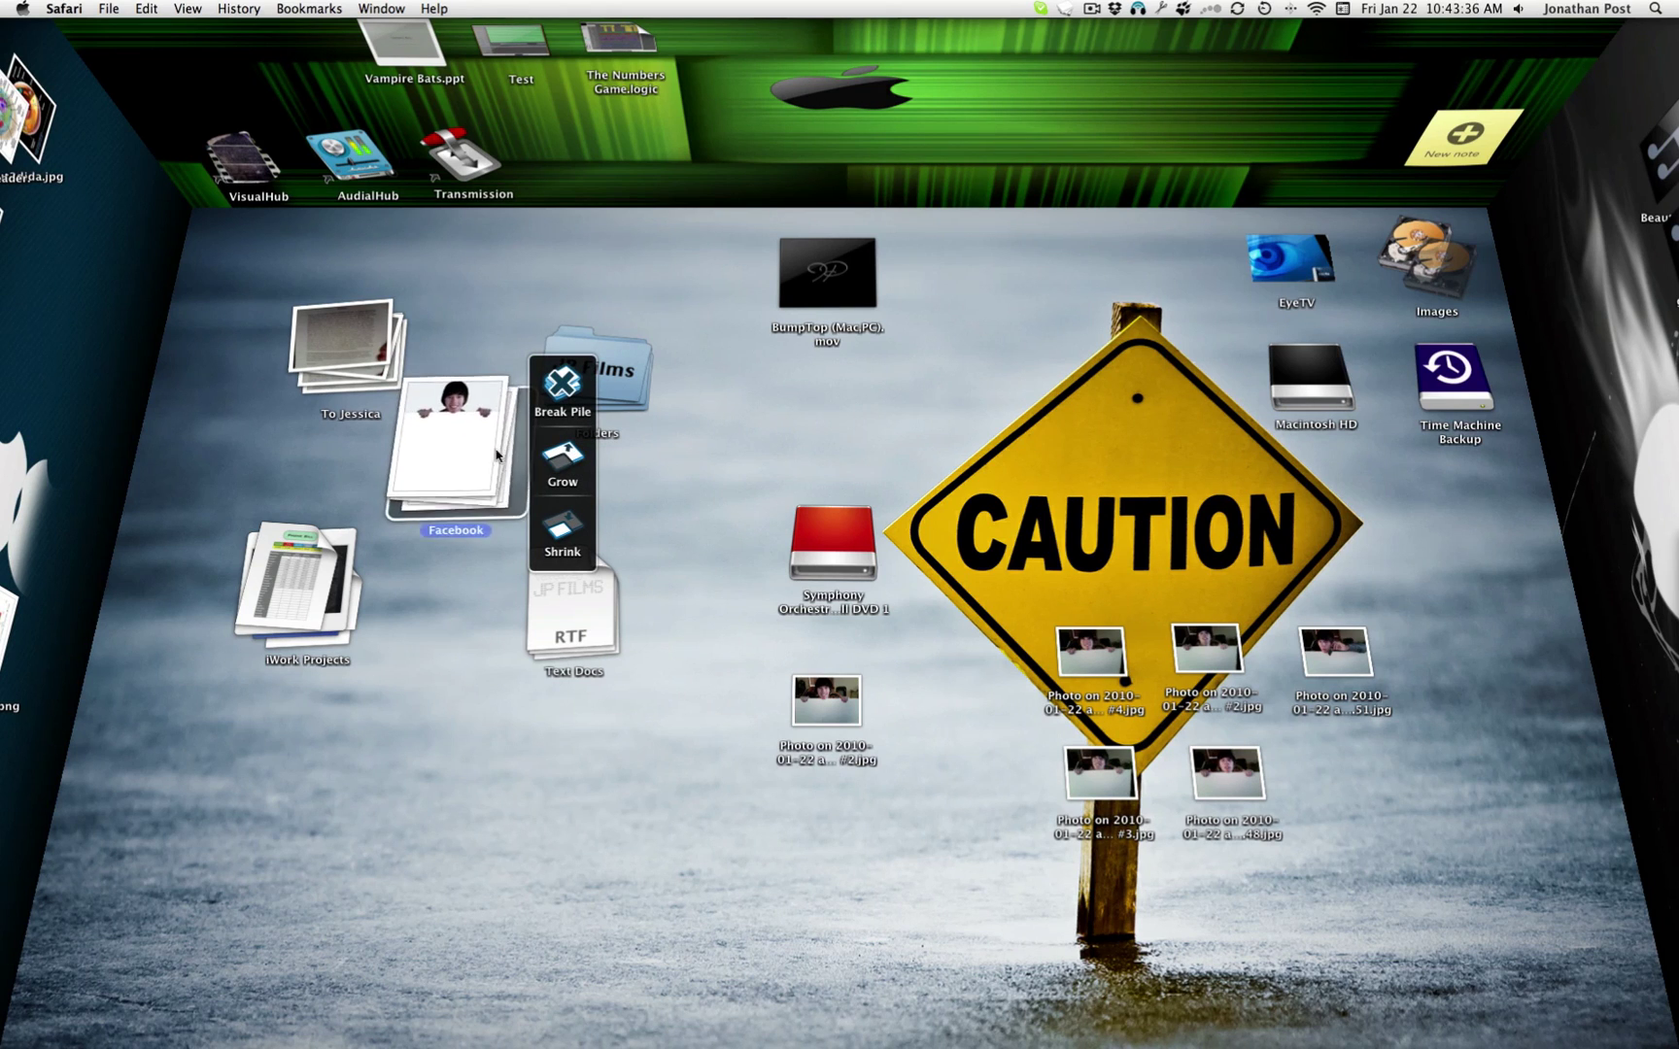
left_click_drag(434, 442, 424, 747)
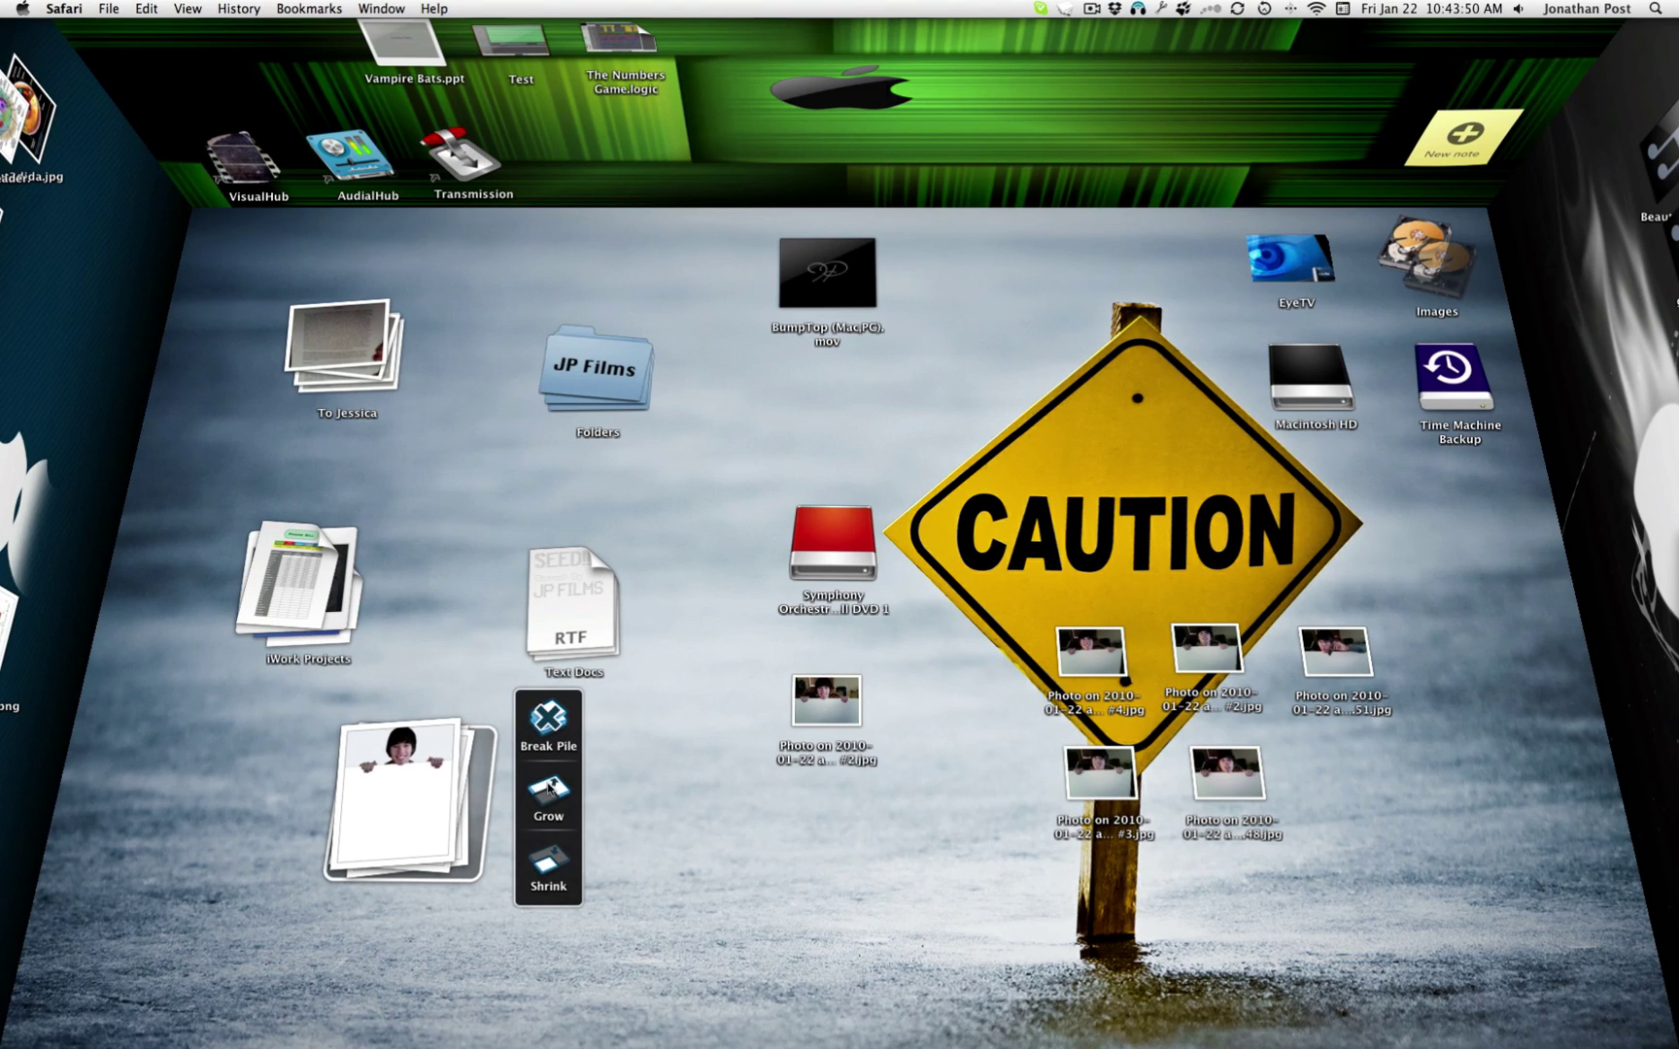
Break the enlarged pile apart, clean up its three files, and stack them into a pile again
left_click(545, 724)
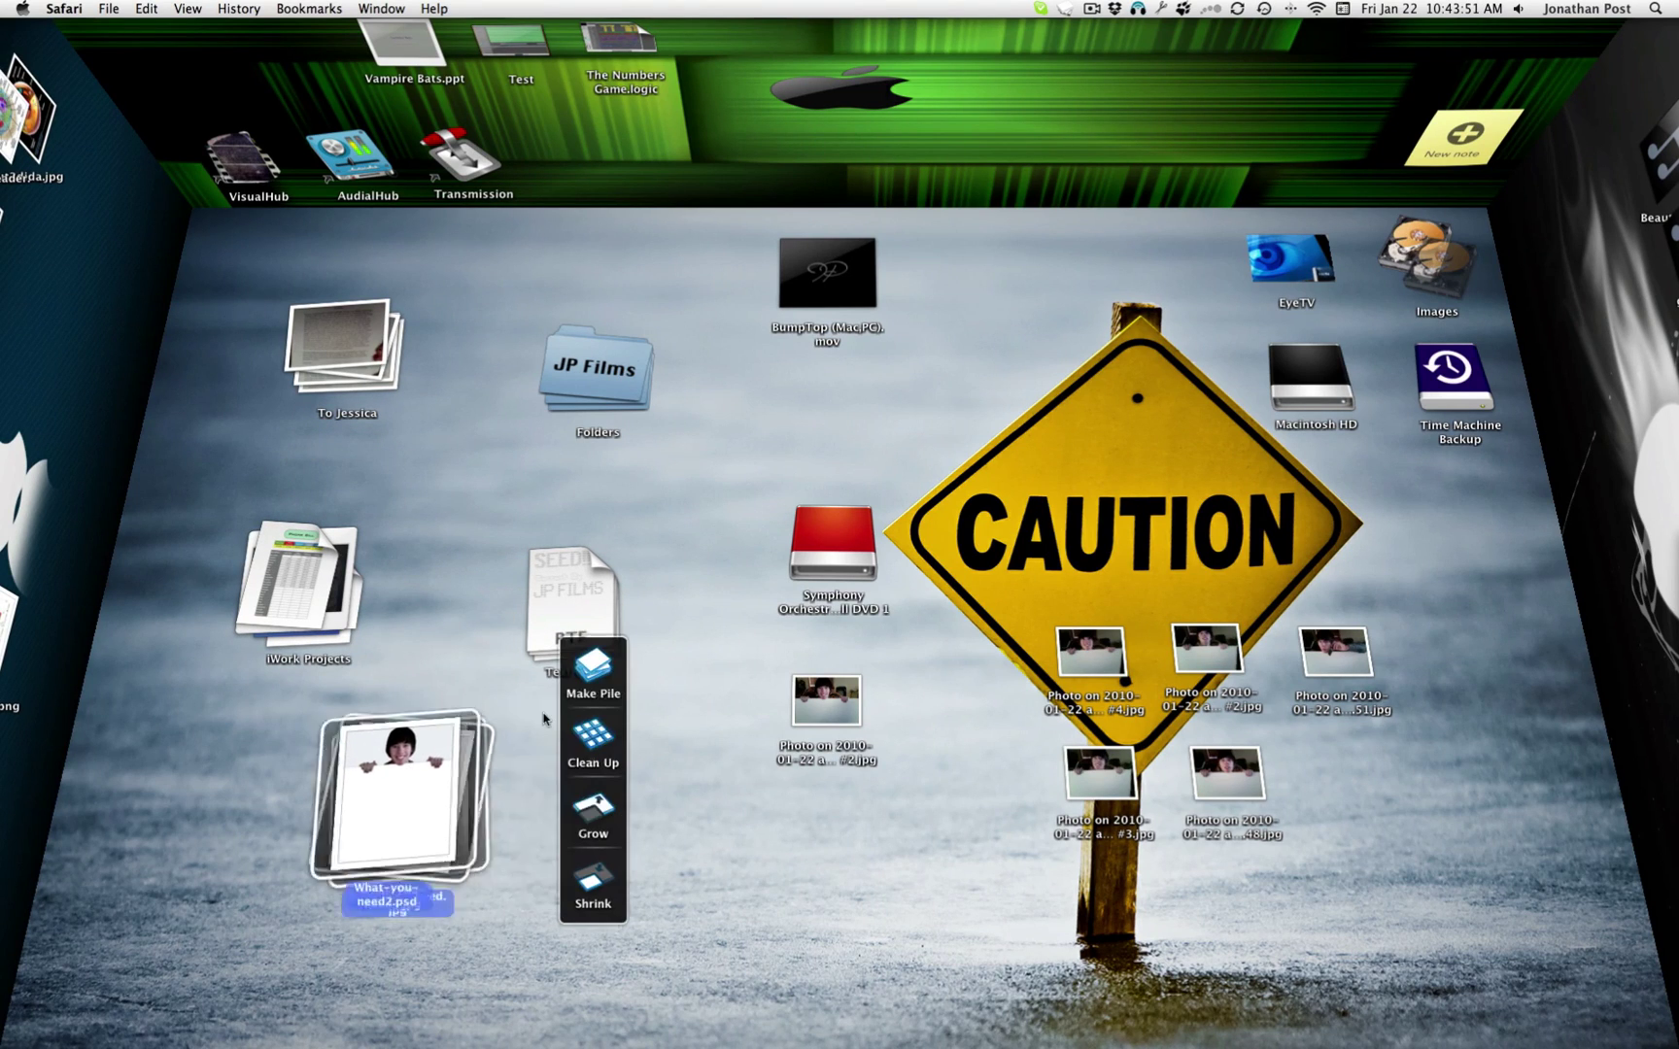
left_click(599, 747)
left_click(595, 678)
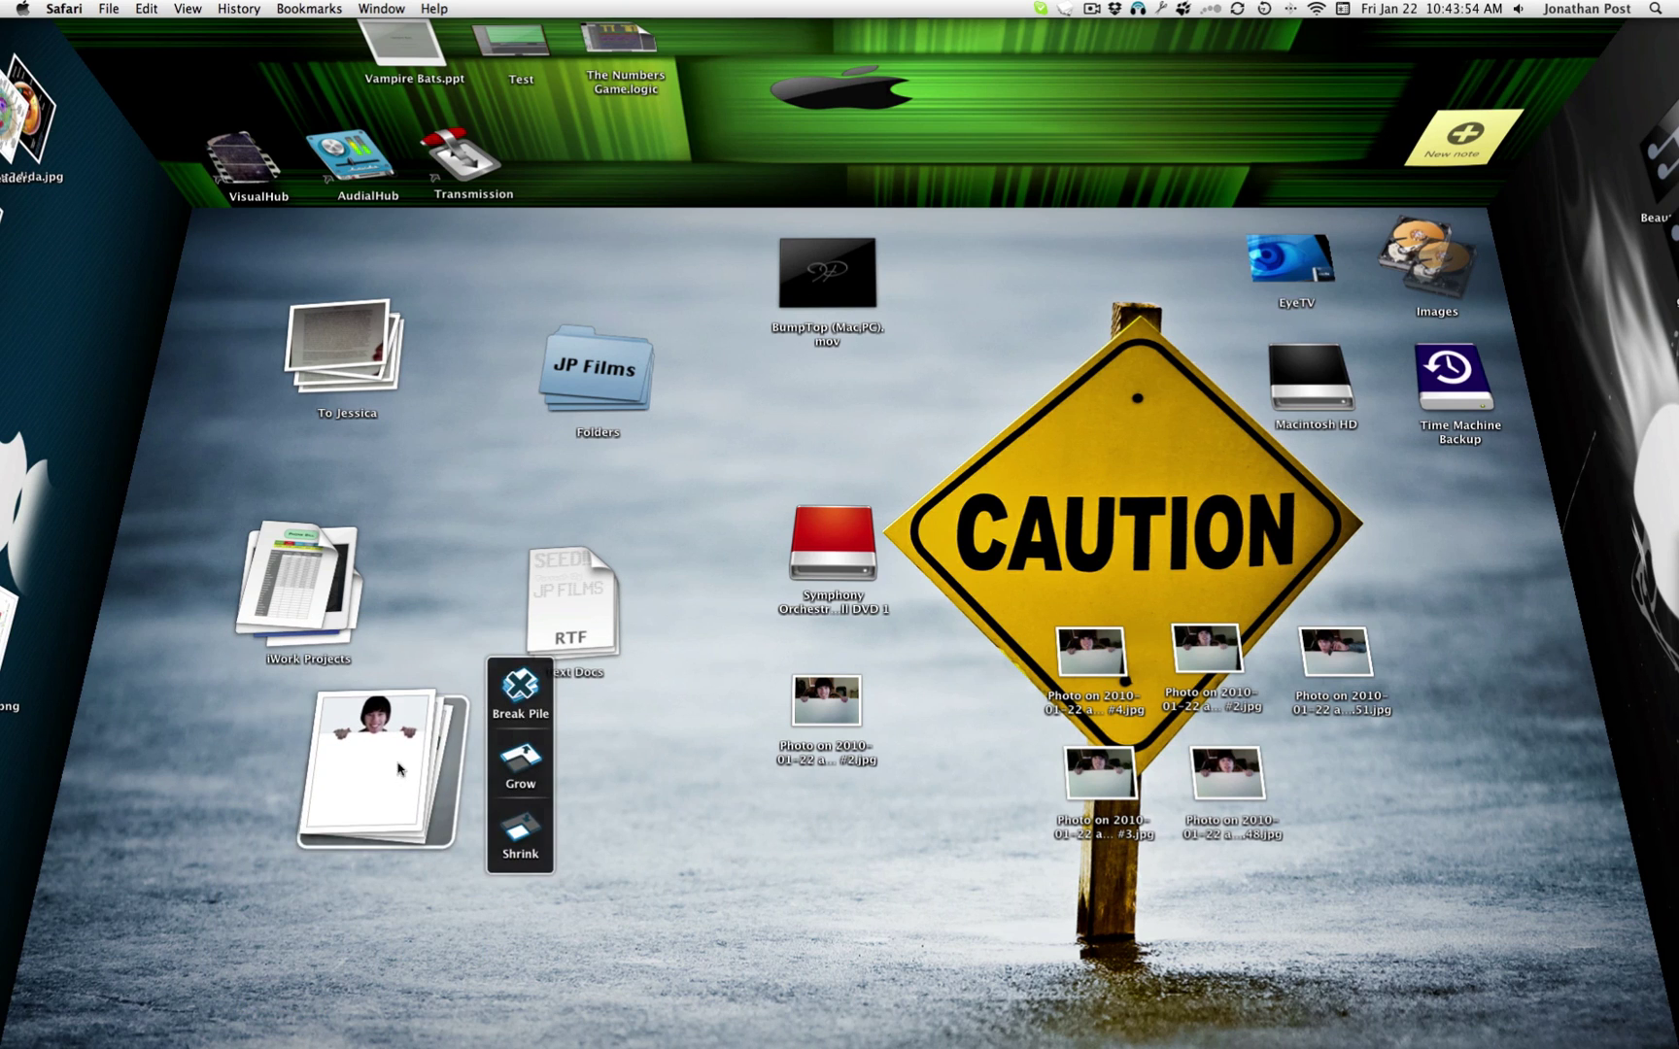
Move the What-you-need pile above iWork Projects, shrink it one level, and deselect it
left_click_drag(398, 770, 434, 472)
left_click(581, 537)
left_click(582, 775)
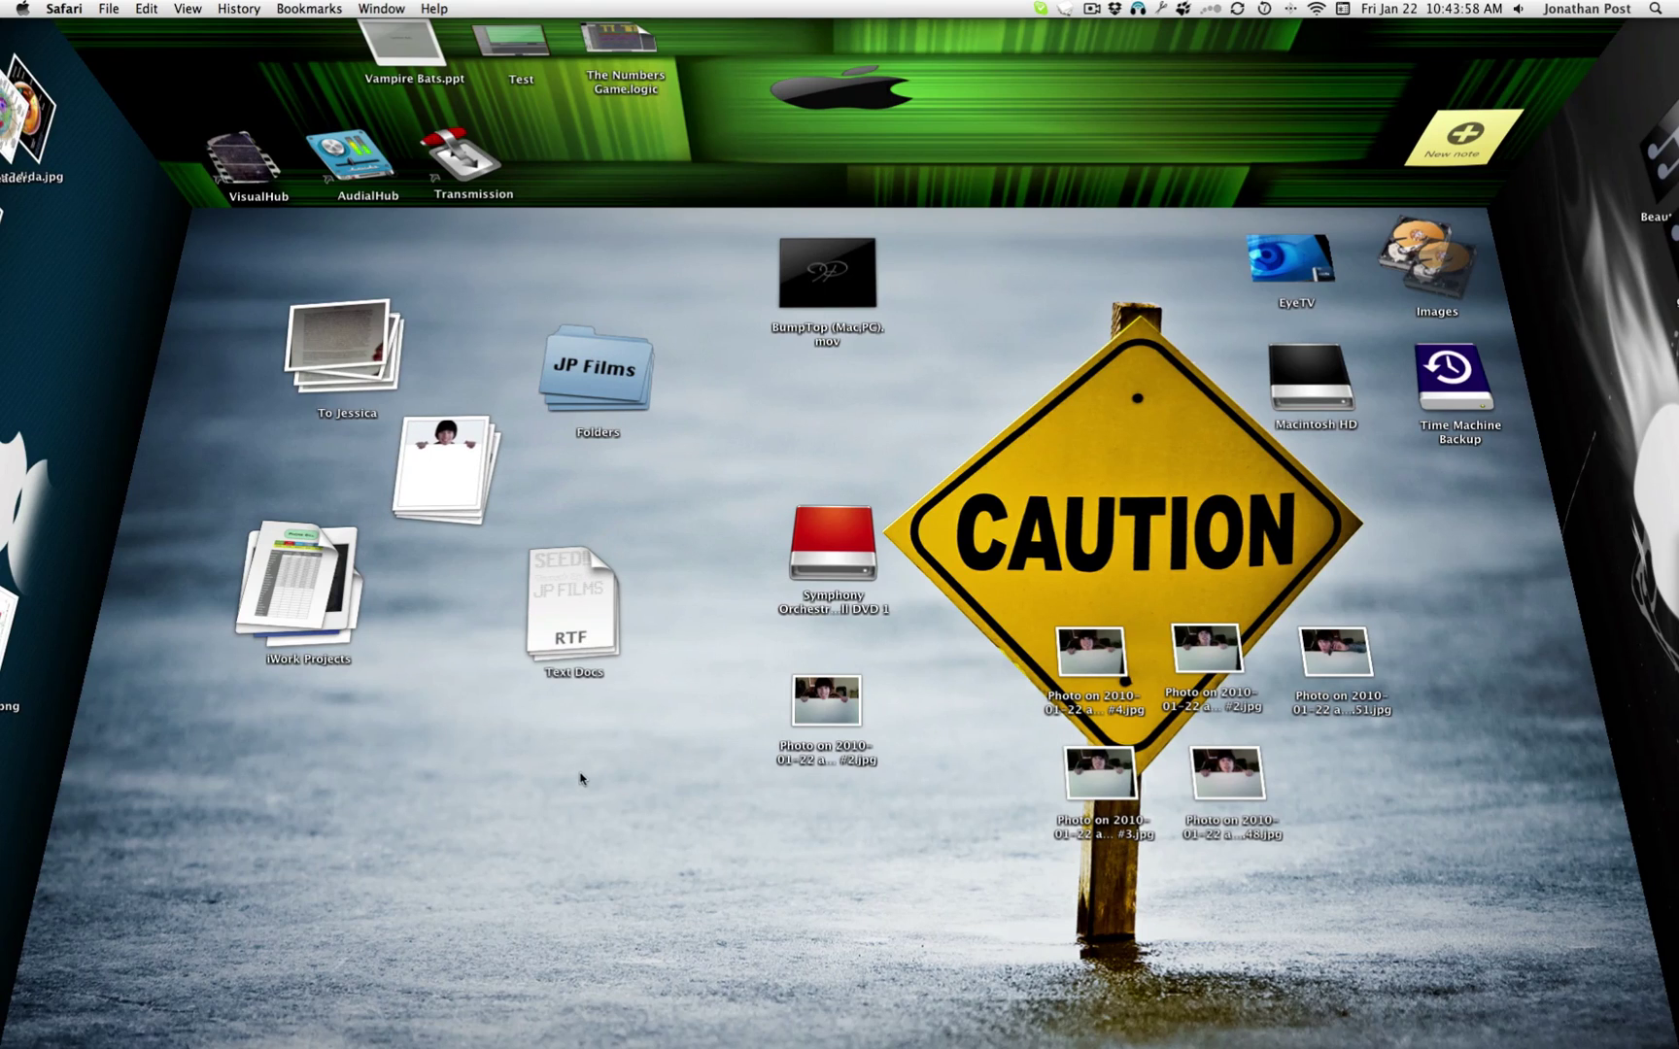
Switch to Safari, open Facebook from Top Sites, and go to the account's own profile page
left_click(315, 1028)
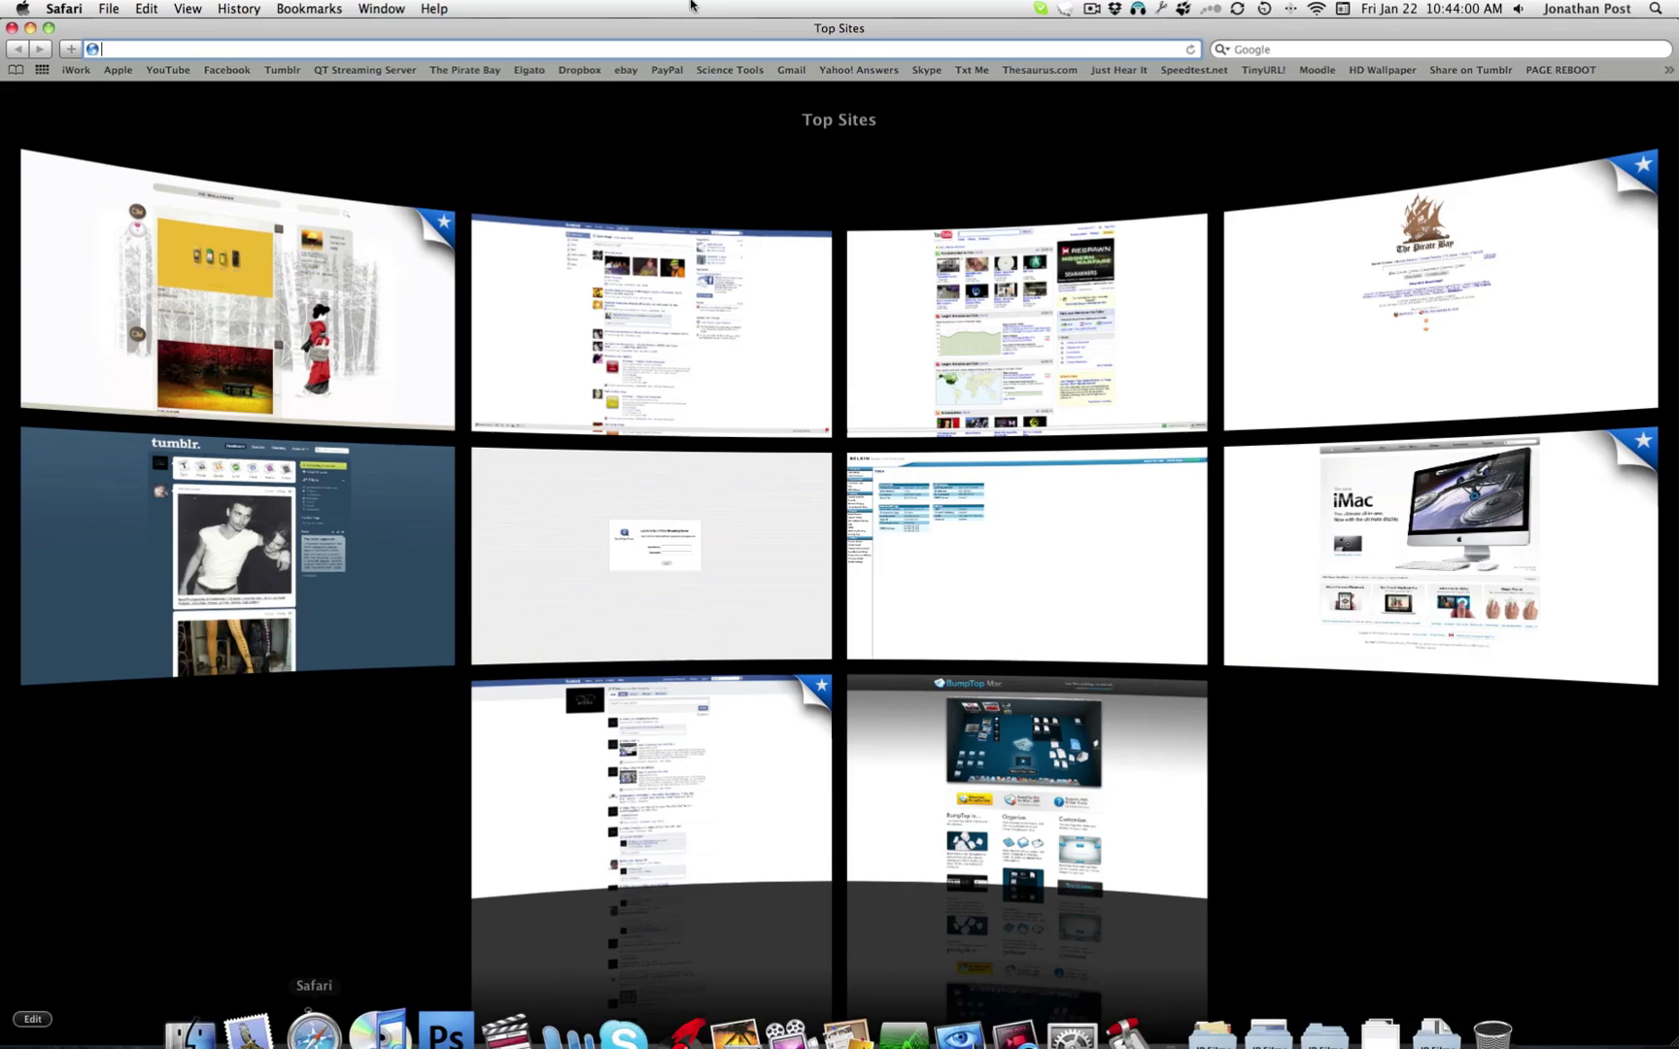
left_click(753, 156)
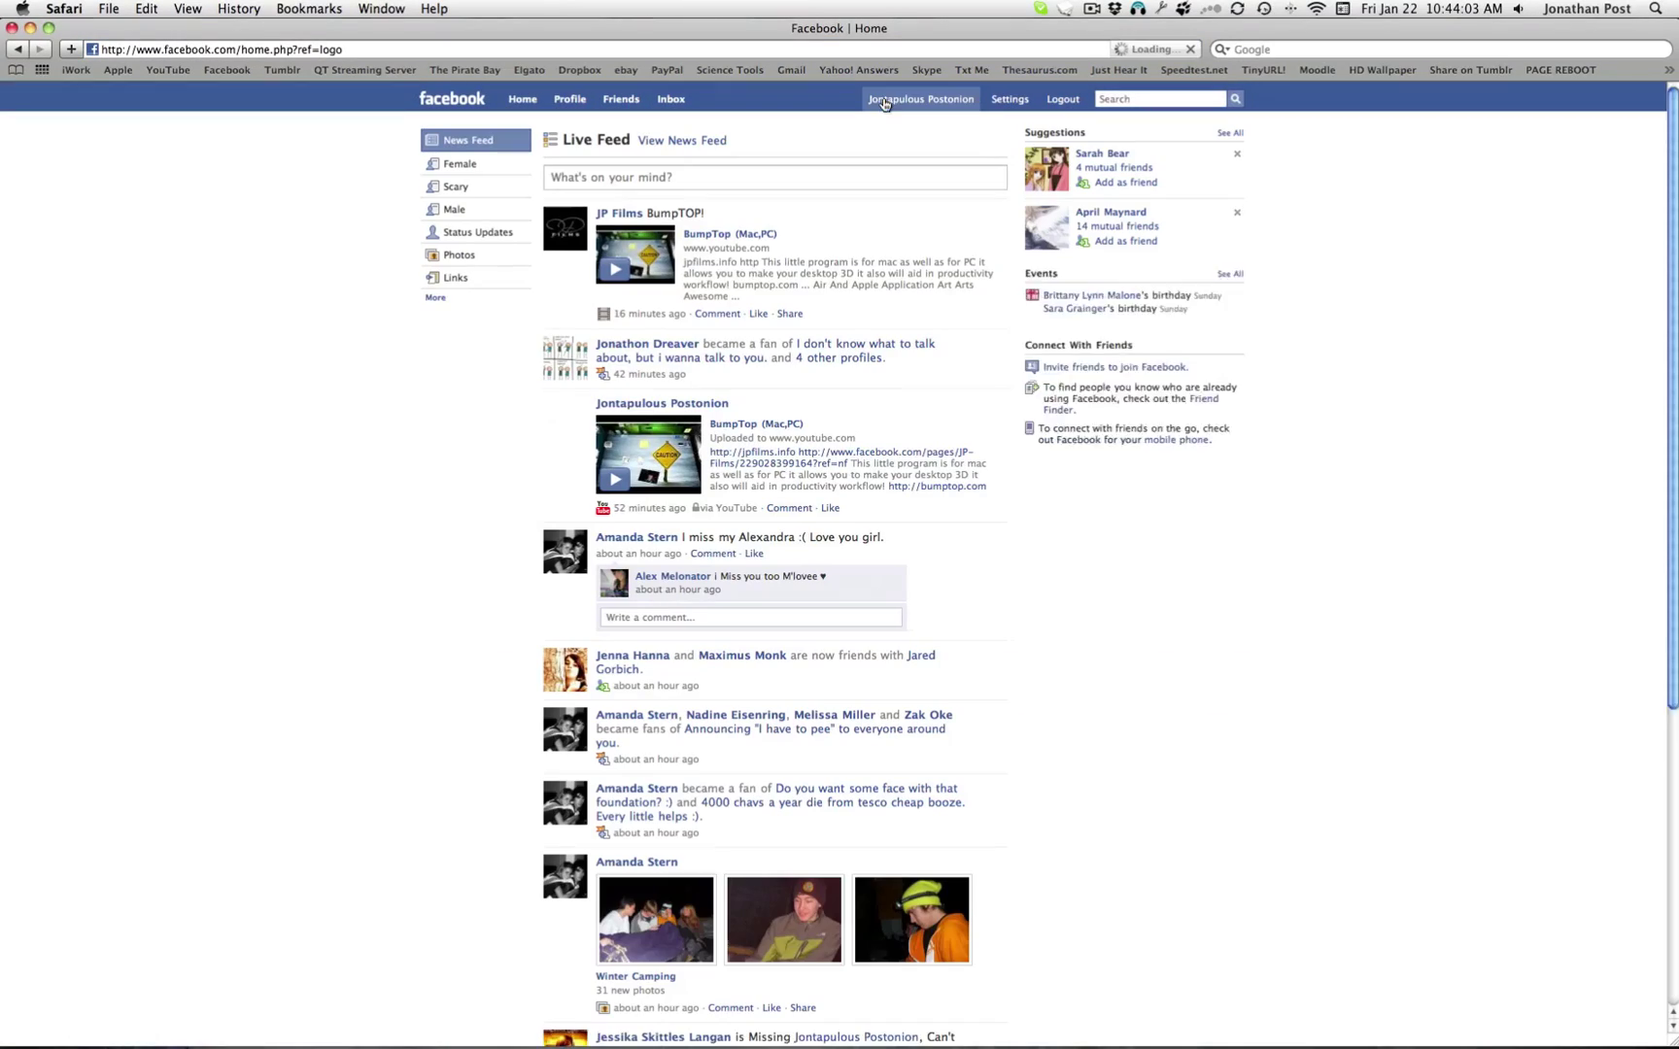
left_click(903, 98)
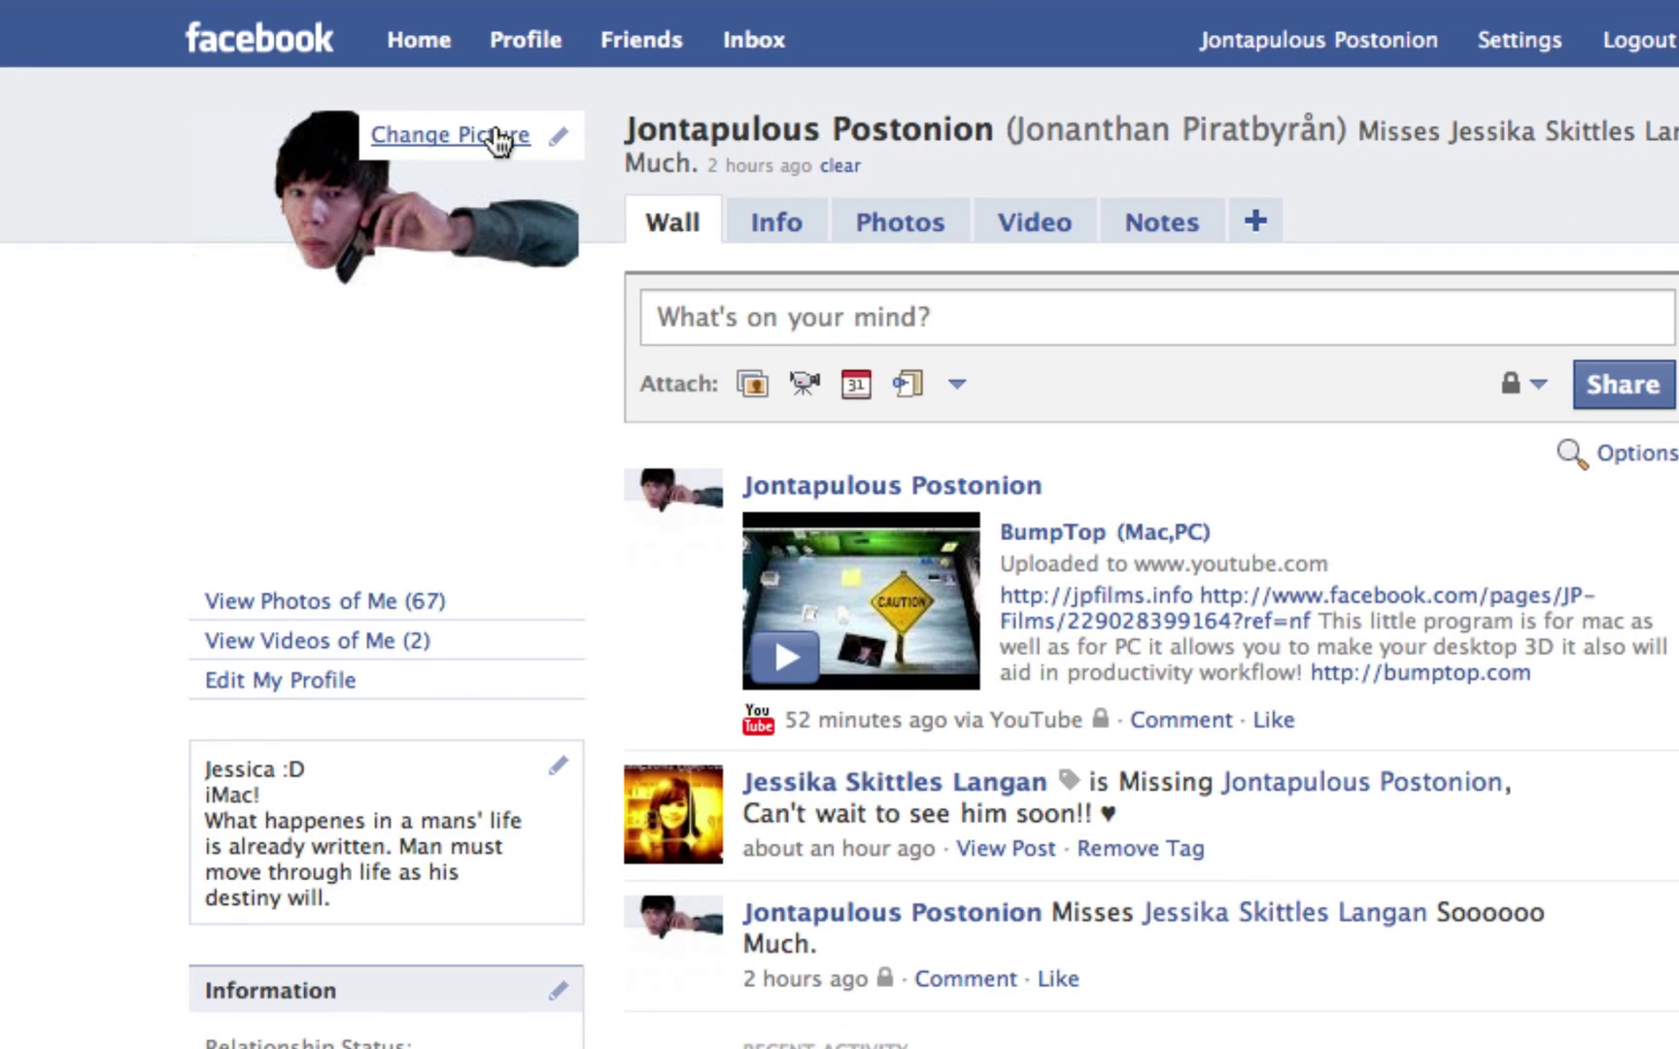
Upload What-you-need2.psd from the Desktop as the new profile picture
left_click(561, 150)
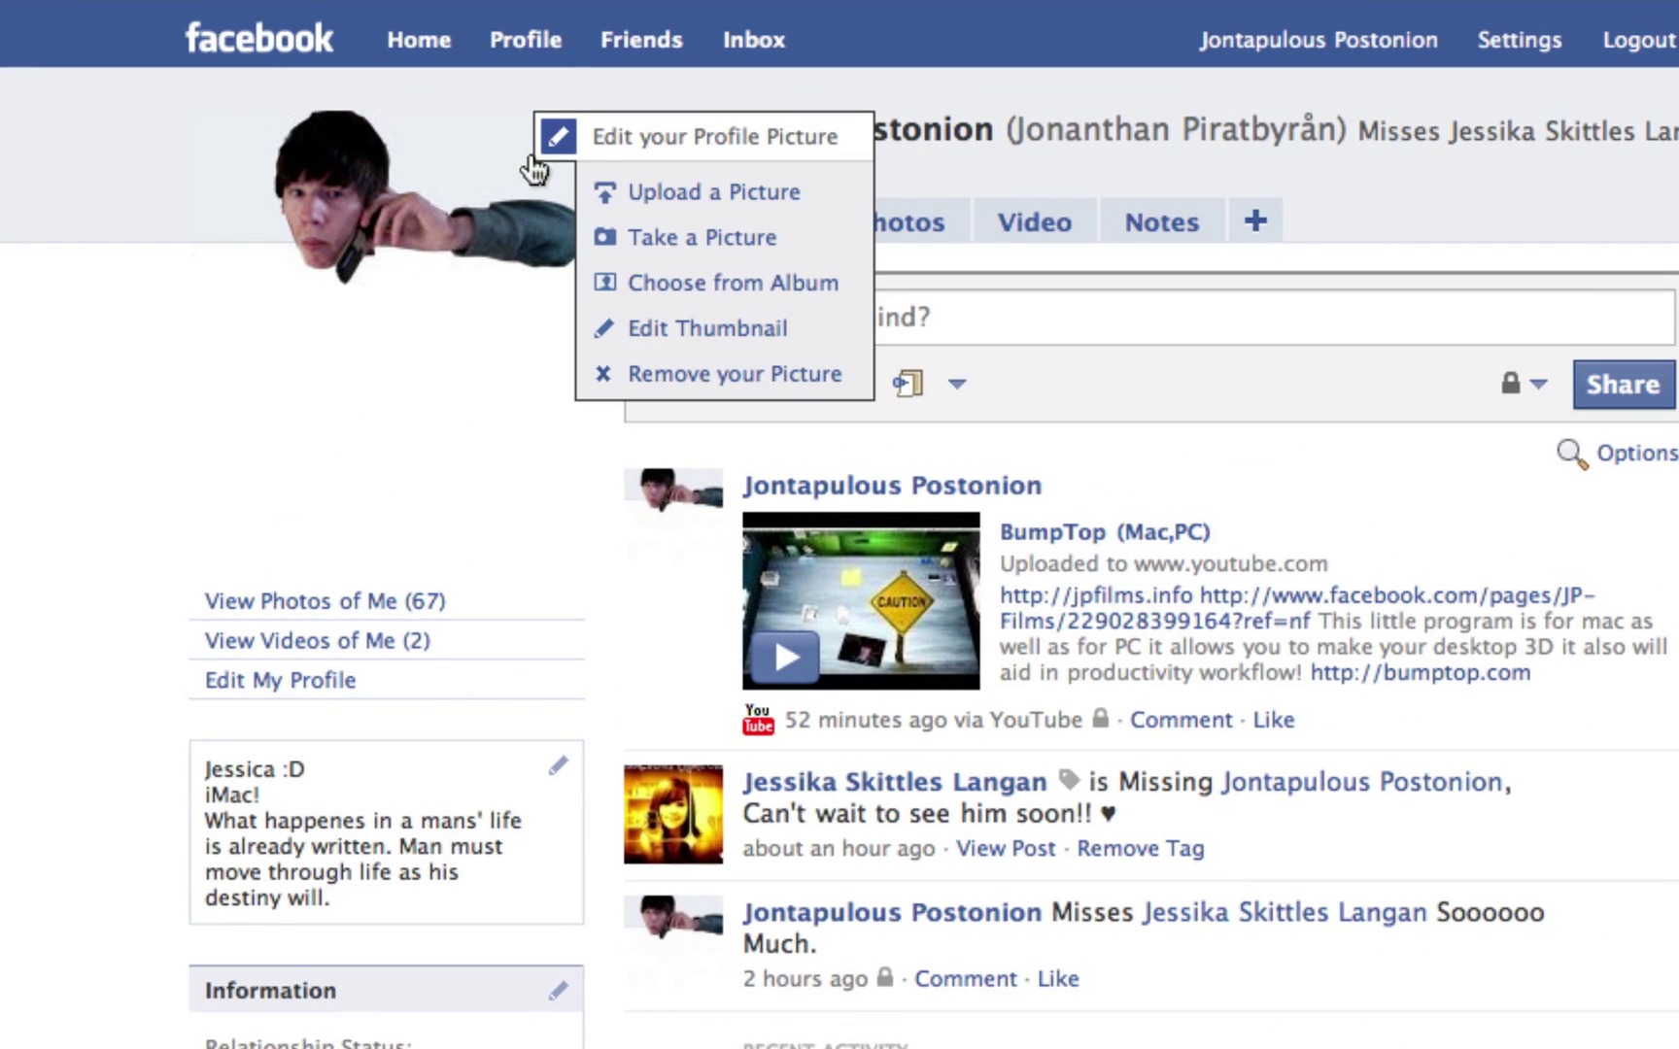
left_click(717, 195)
left_click(810, 402)
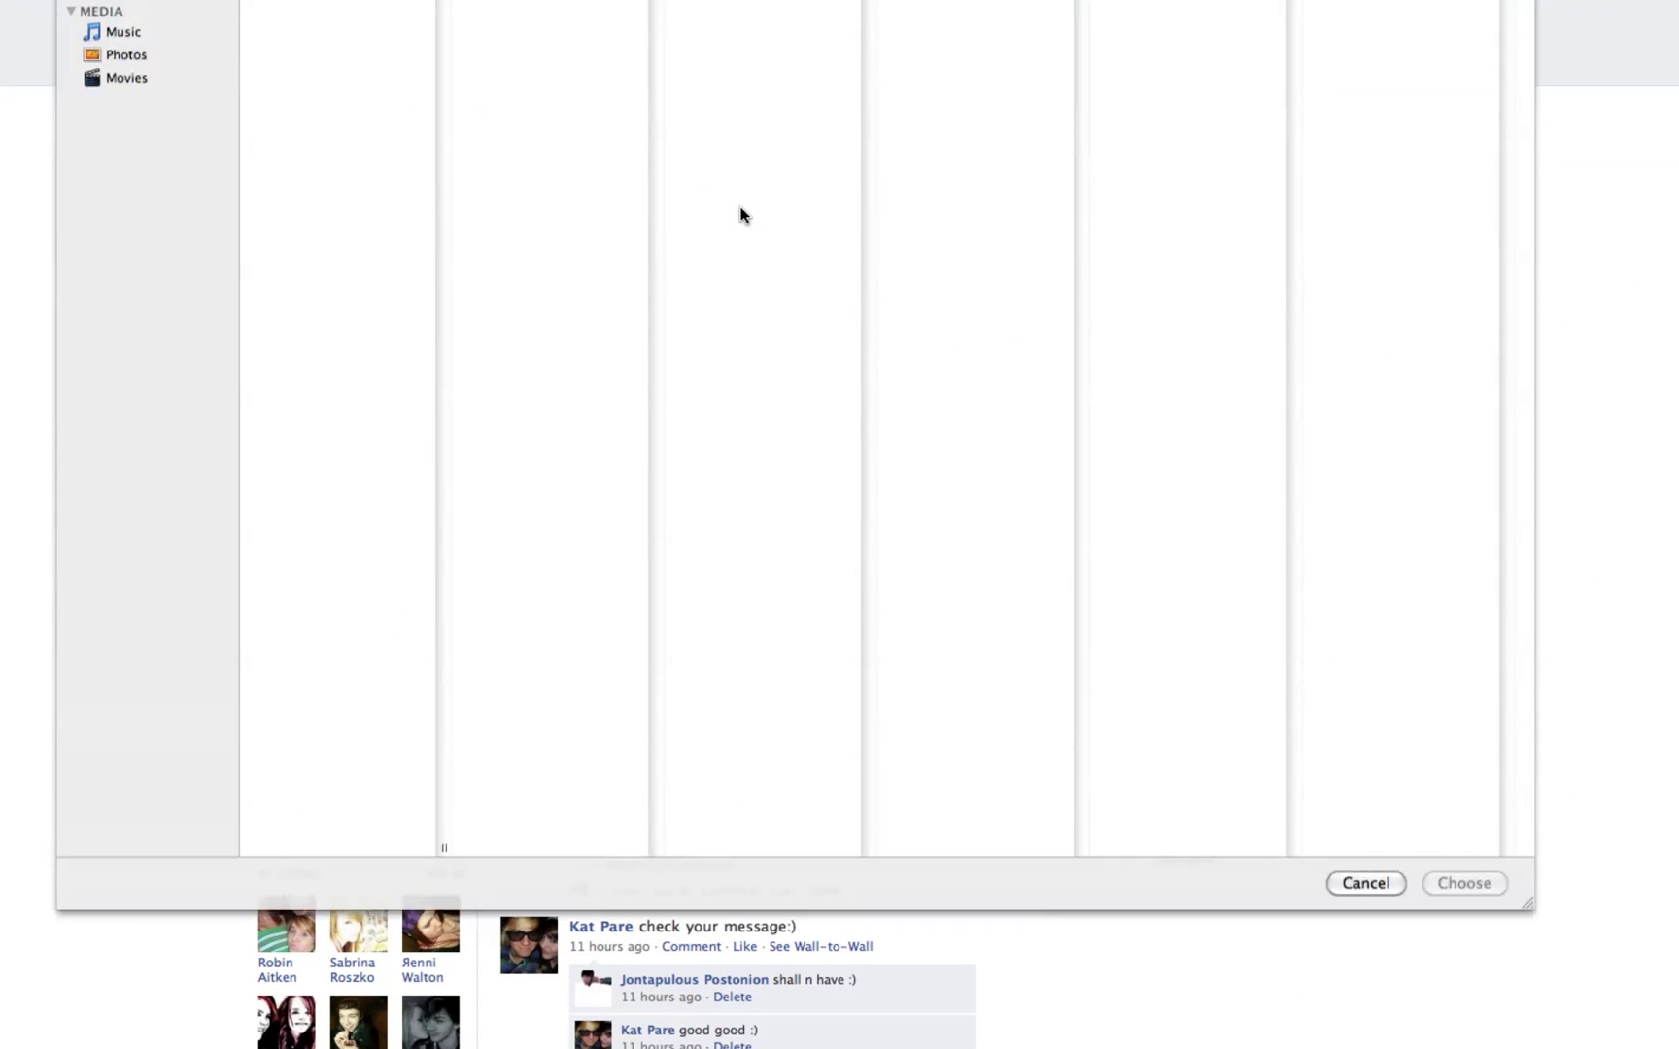
left_click(359, 929)
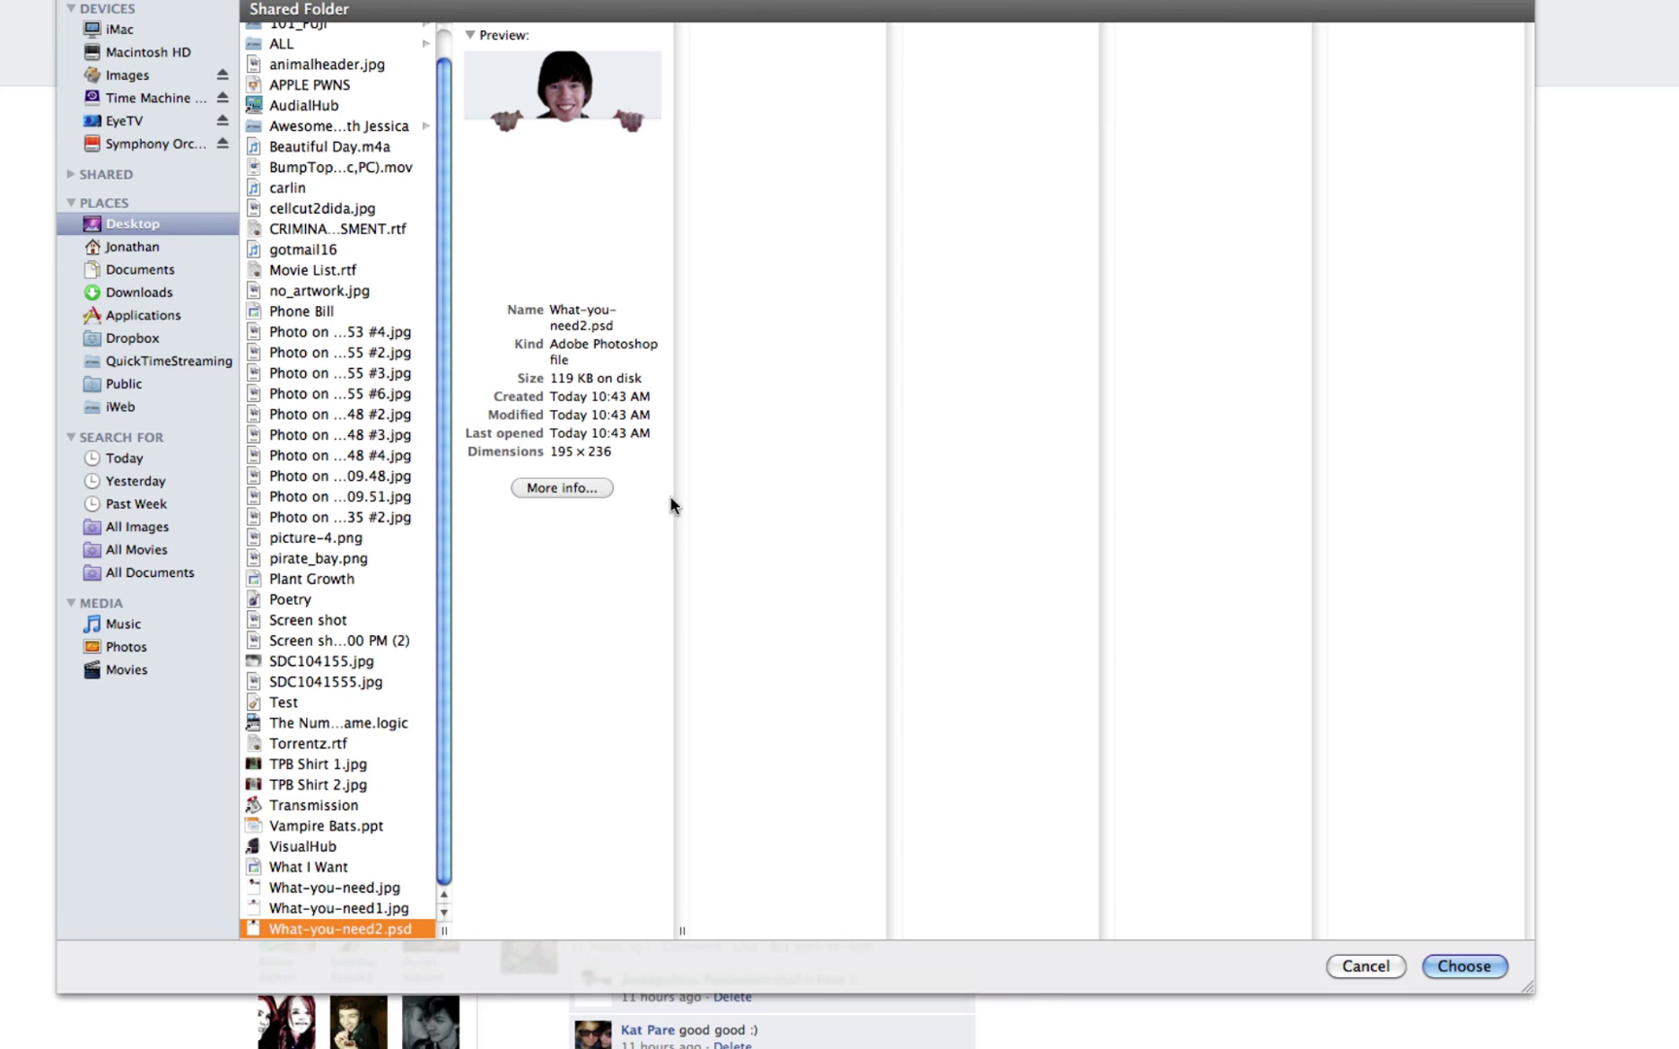
left_click(1464, 965)
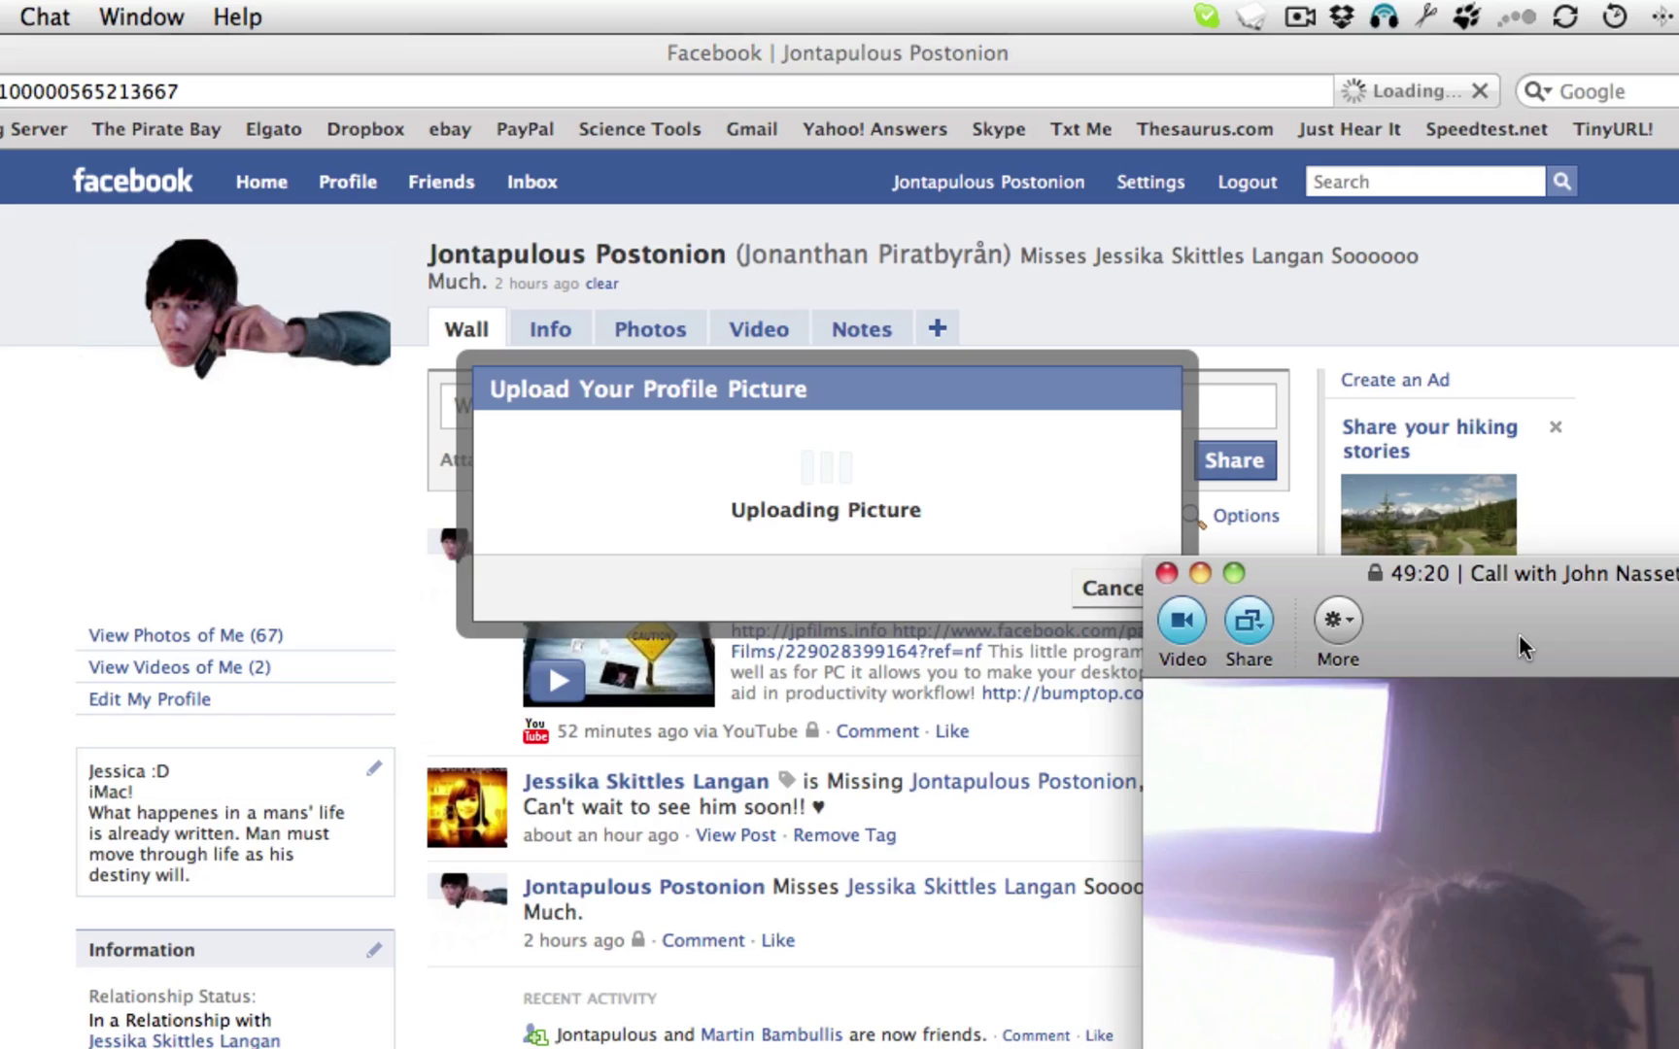
Move the Skype call window clear of the upload dialog, and publish the new profile picture to the wall
left_click_drag(1519, 633, 1664, 679)
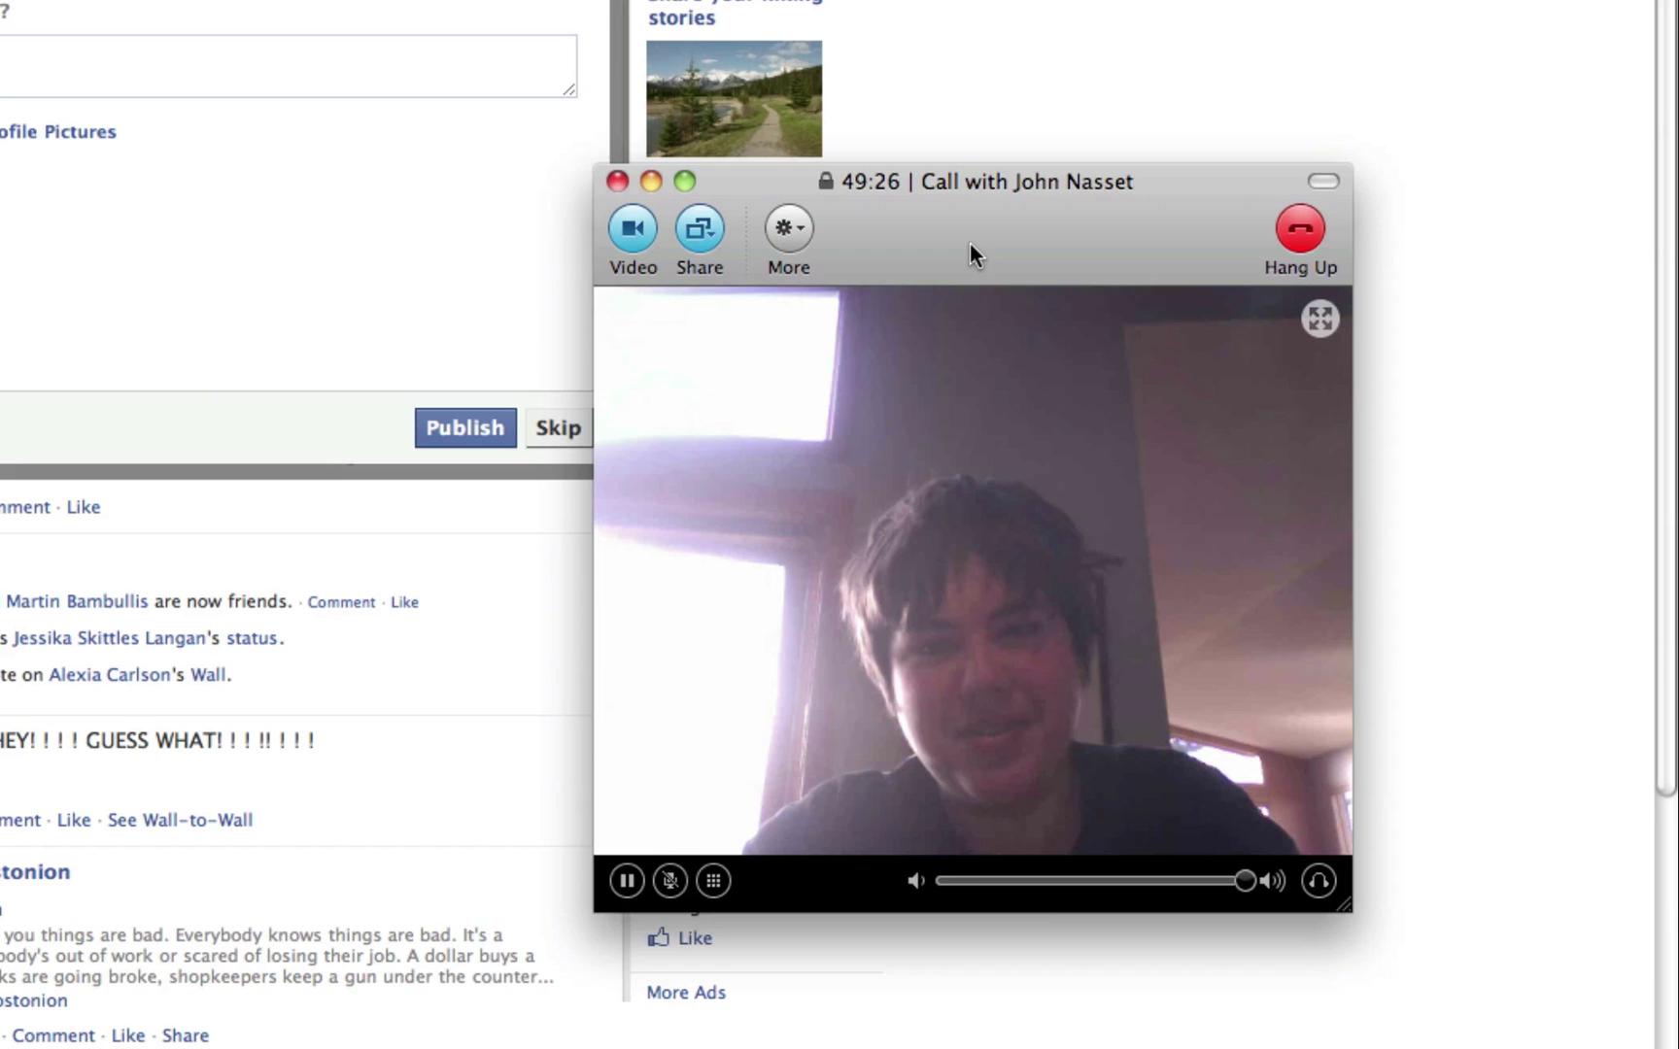
left_click_drag(970, 243, 1106, 203)
left_click(194, 75)
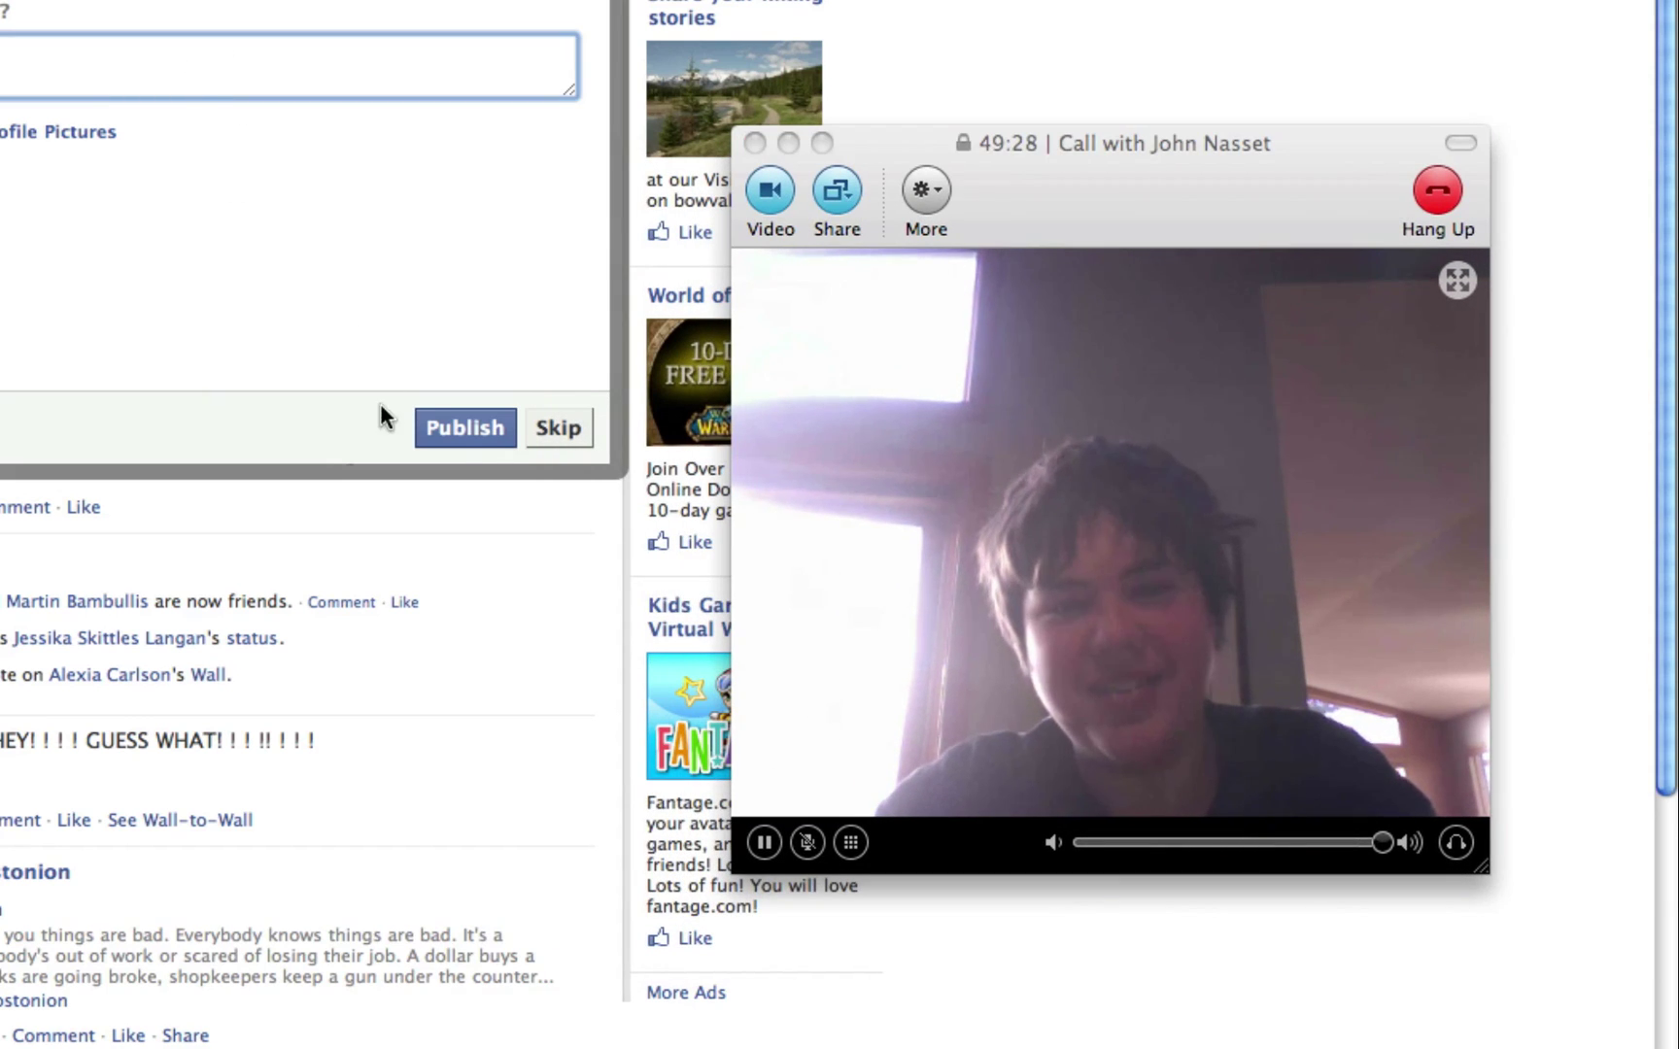
left_click(465, 429)
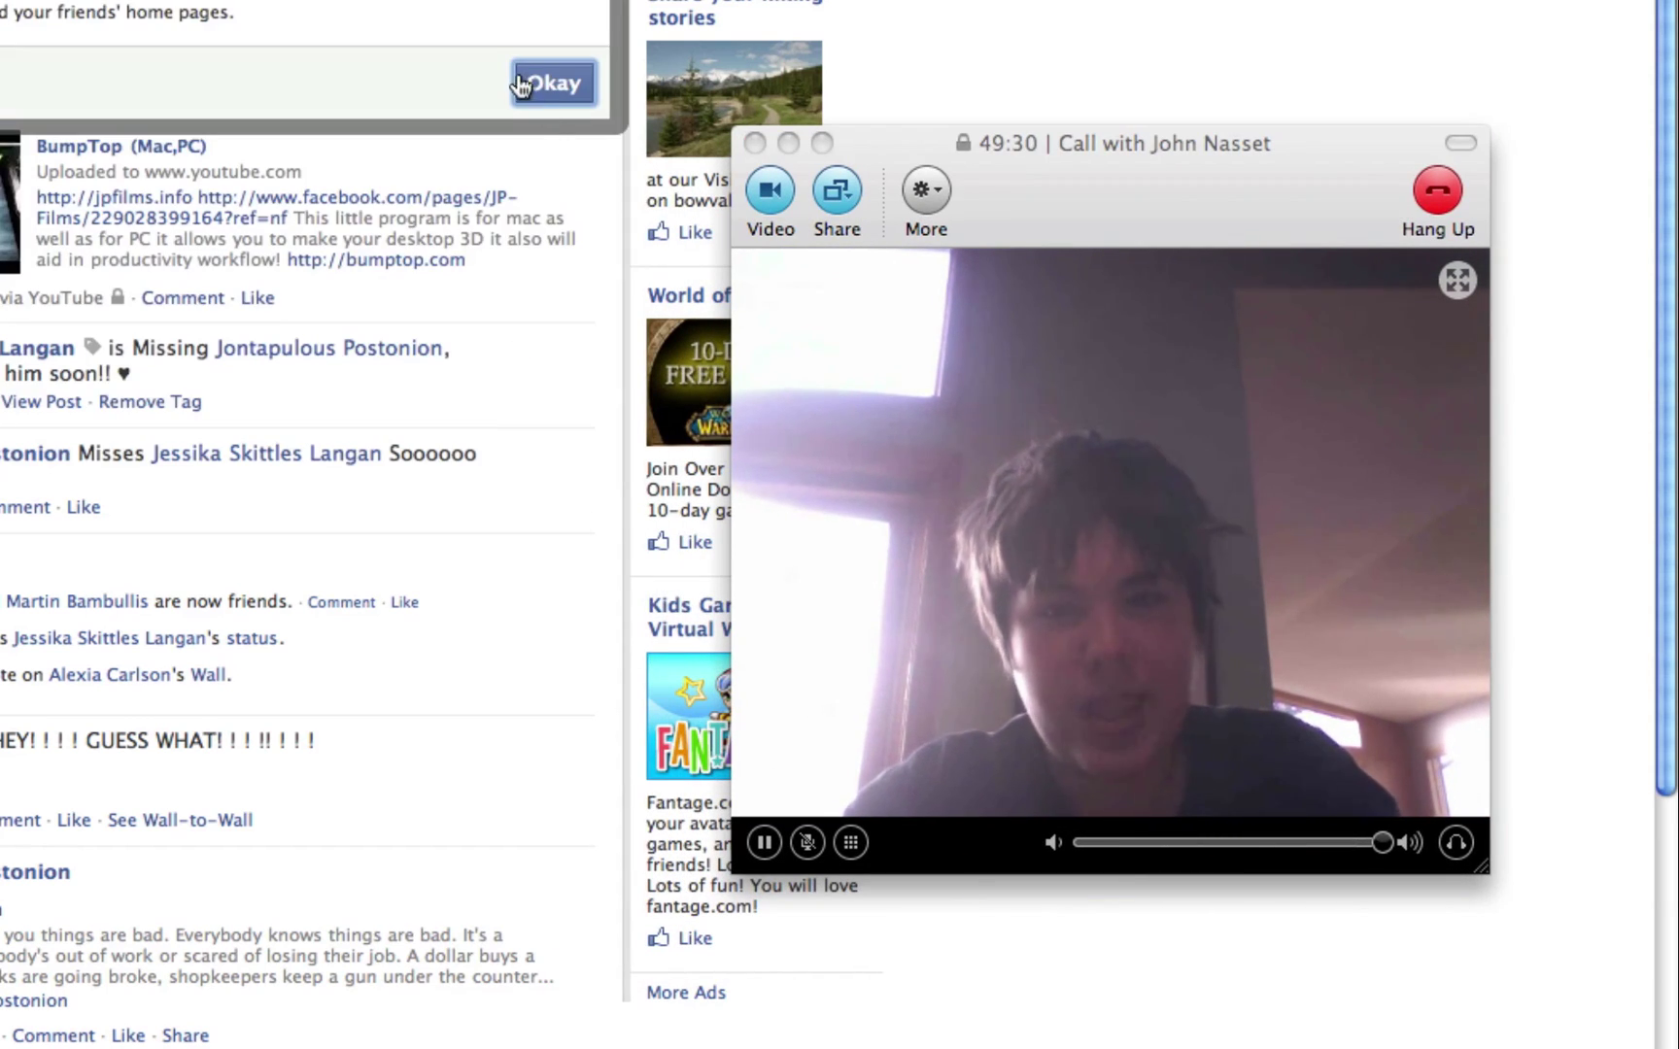
left_click(551, 79)
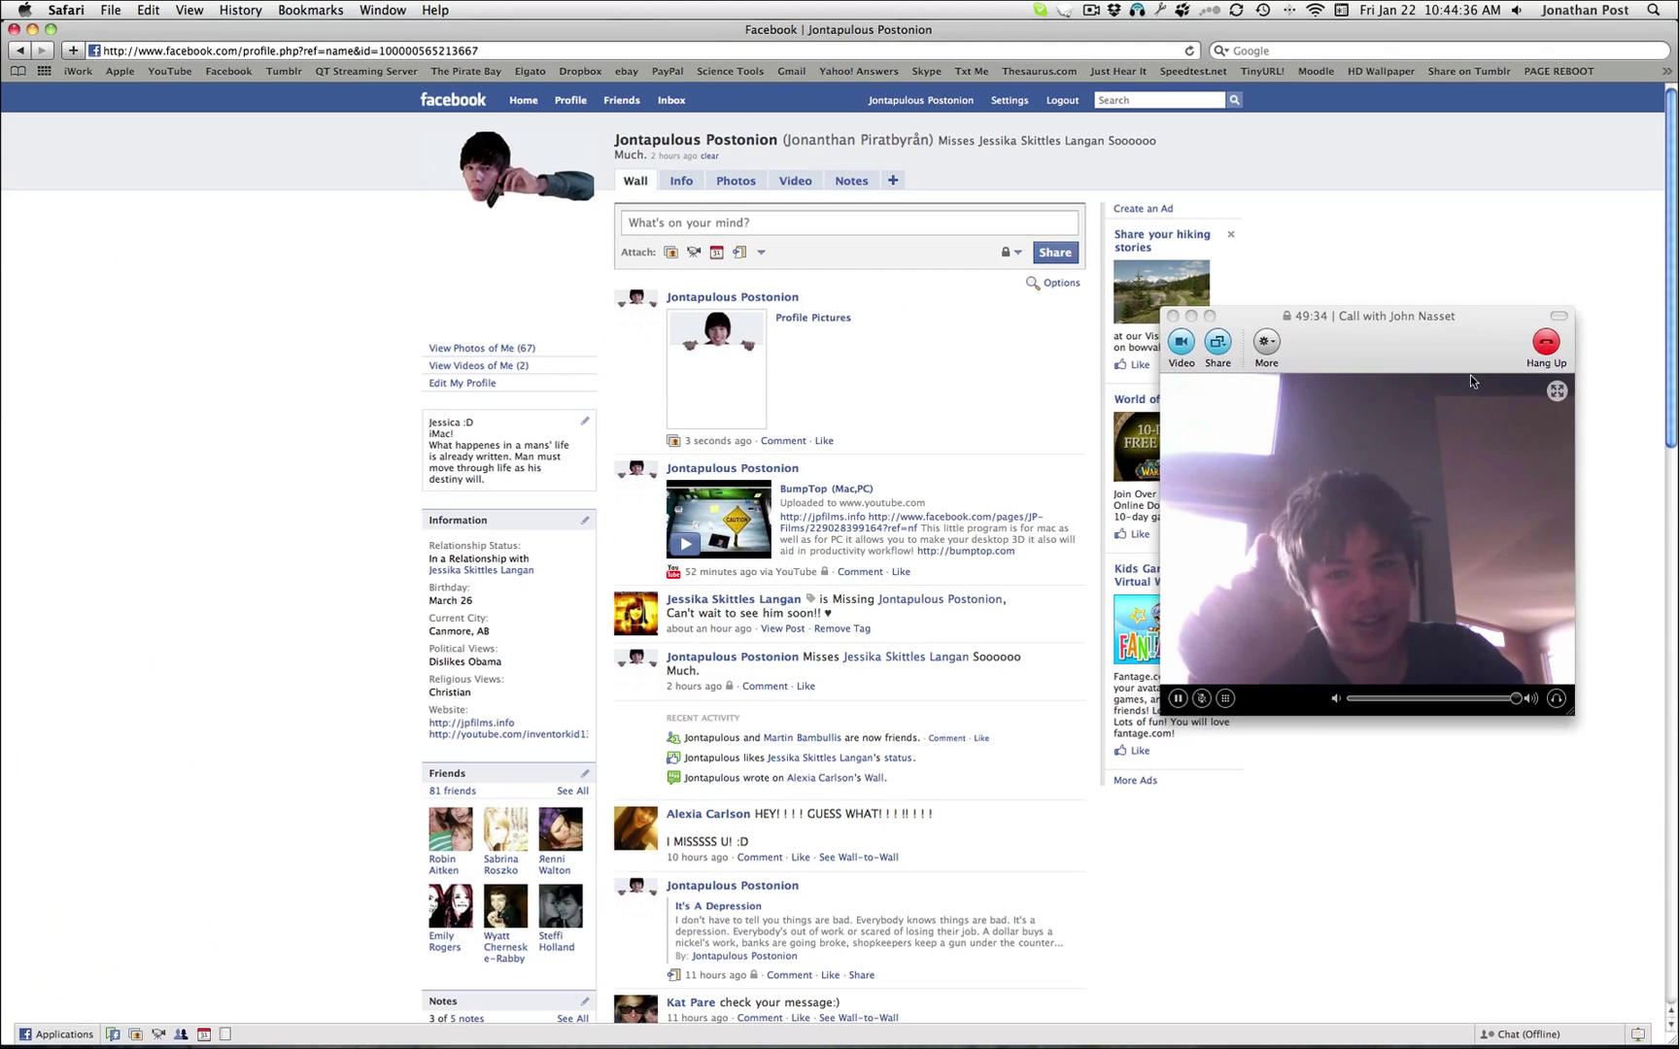
left_click(1457, 382)
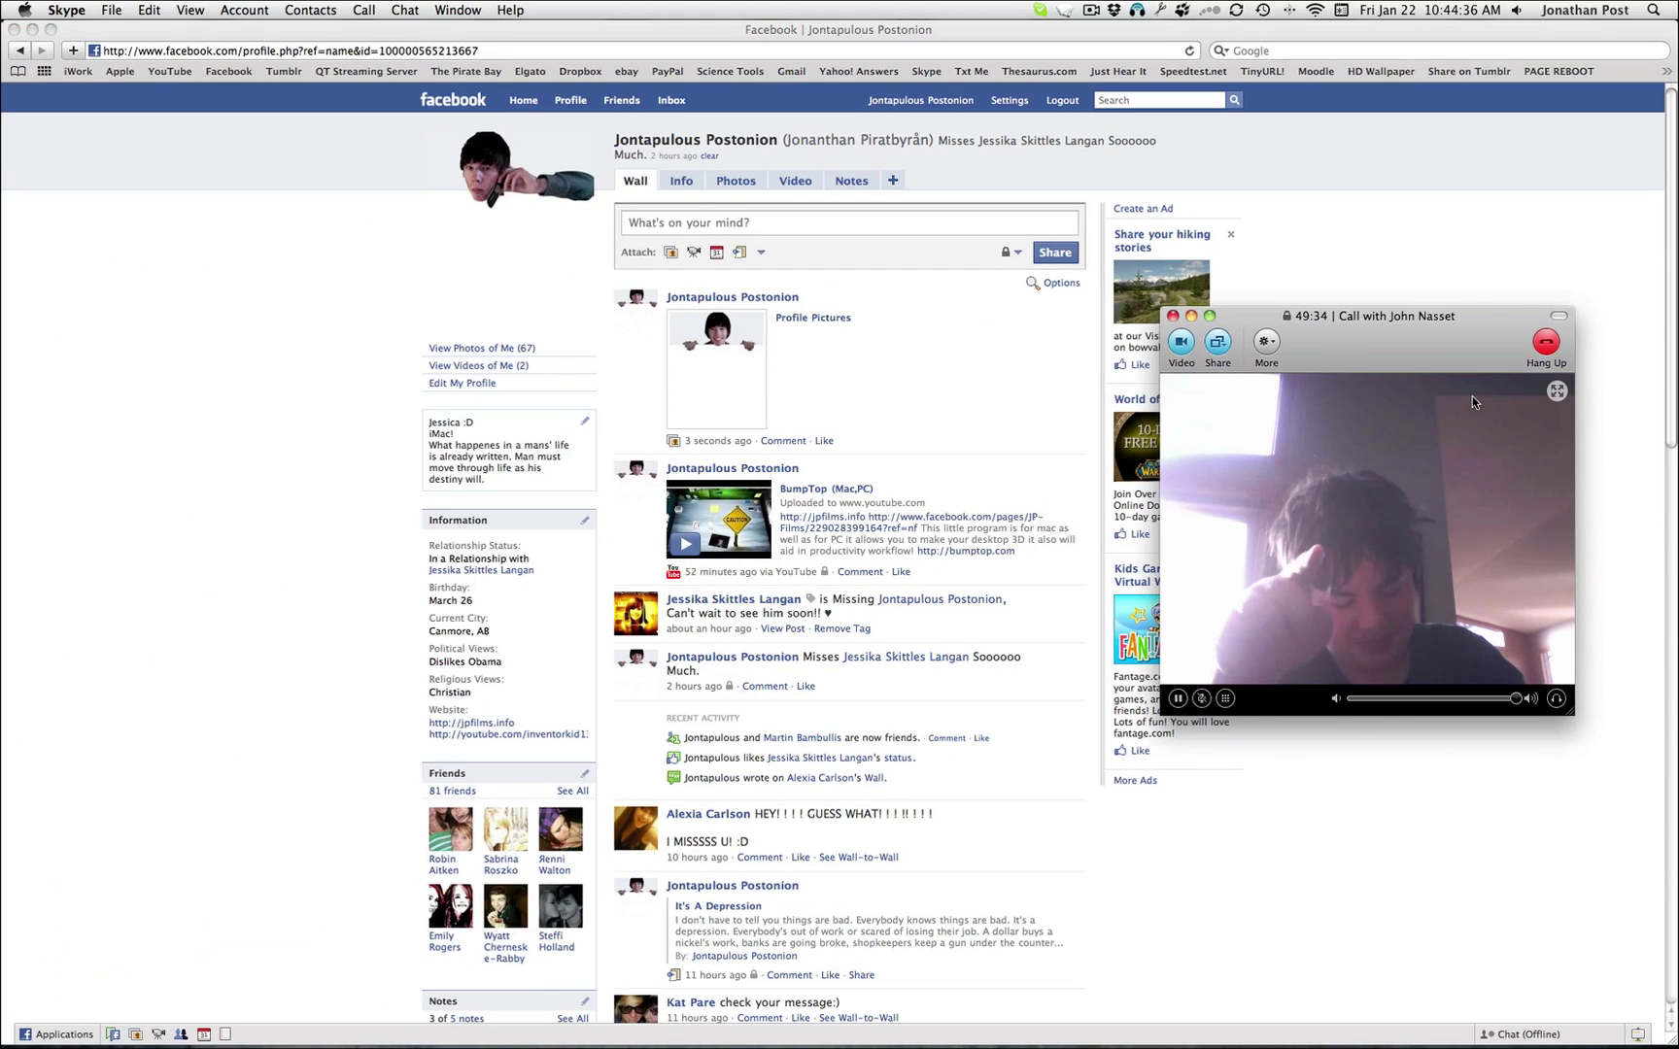
left_click_drag(1359, 319, 1359, 343)
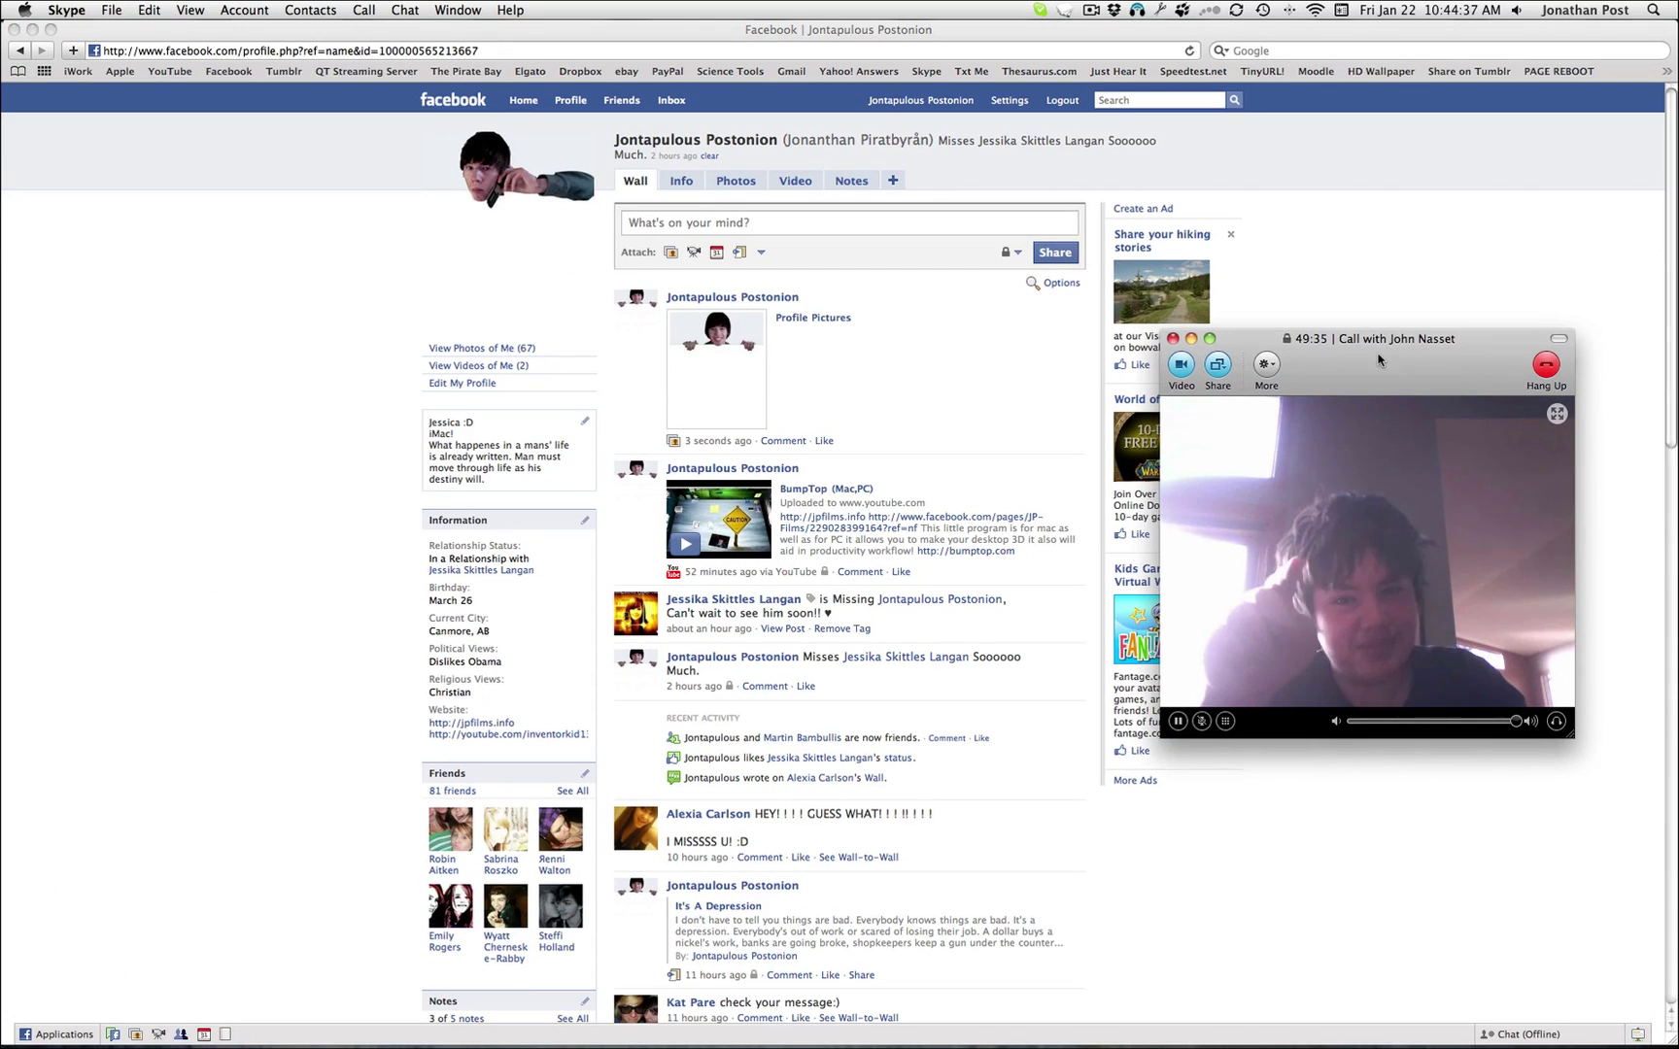
Return to Safari from the Skype call and reload the Facebook profile page to check the new profile picture
left_click(622, 51)
left_click(620, 53)
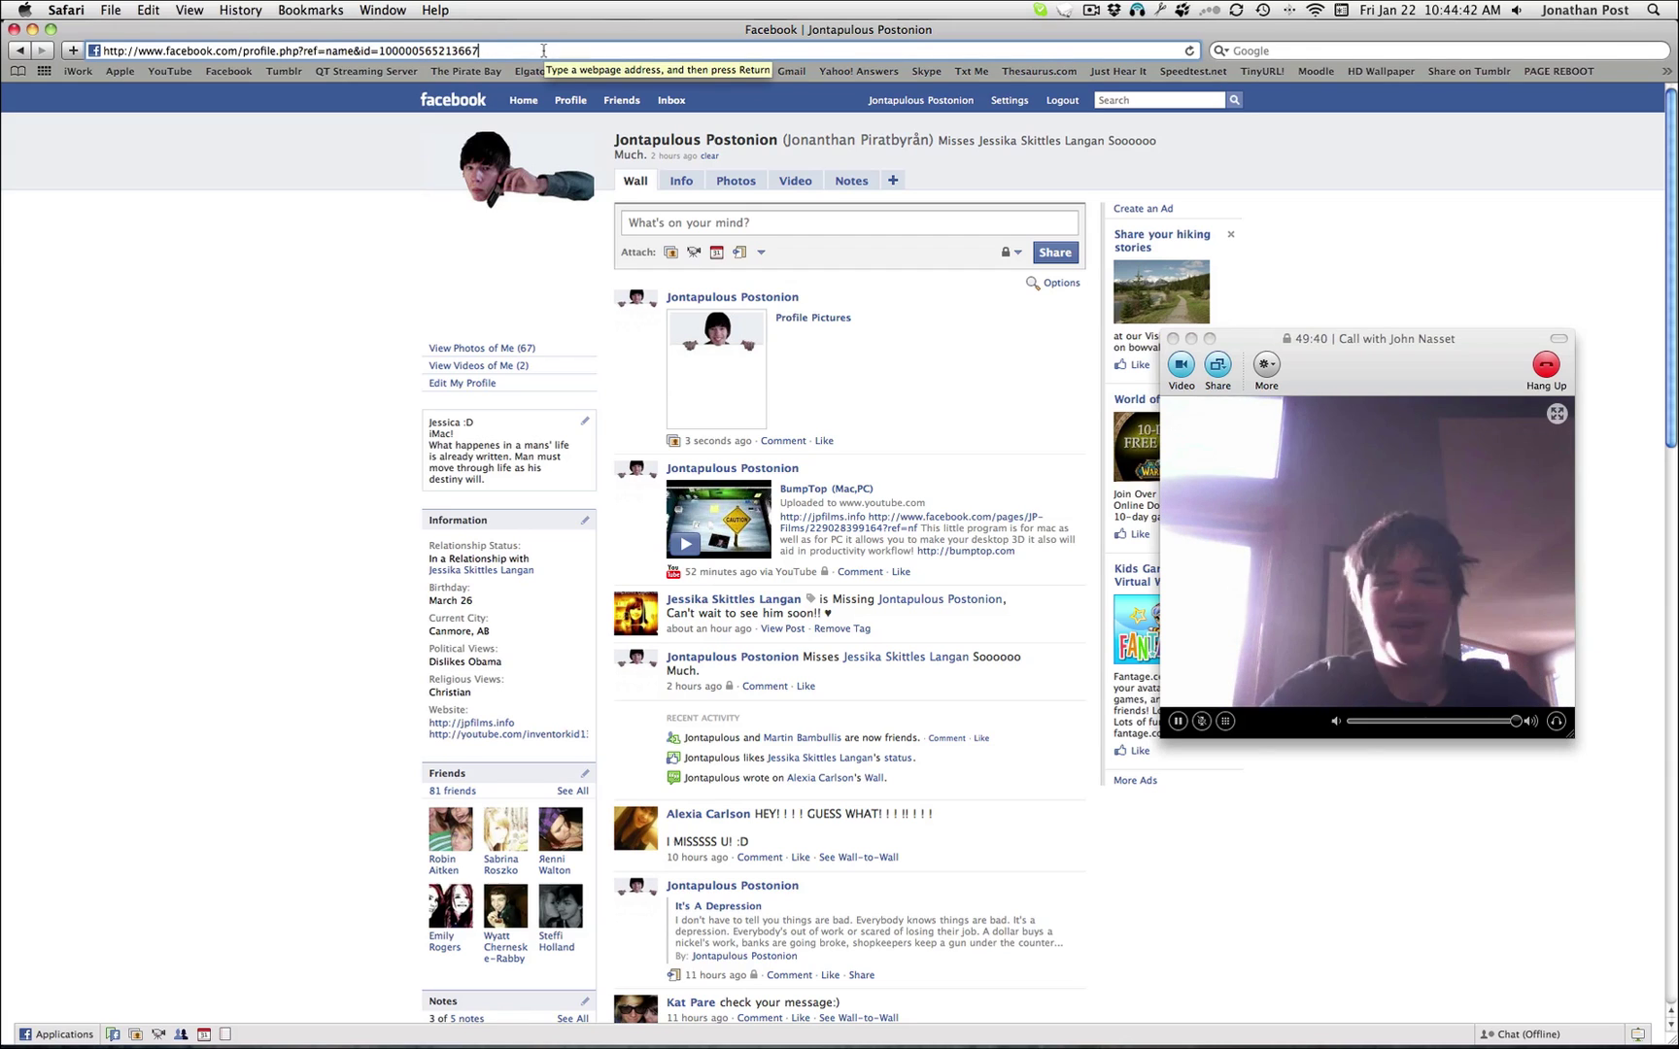
left_click(1190, 51)
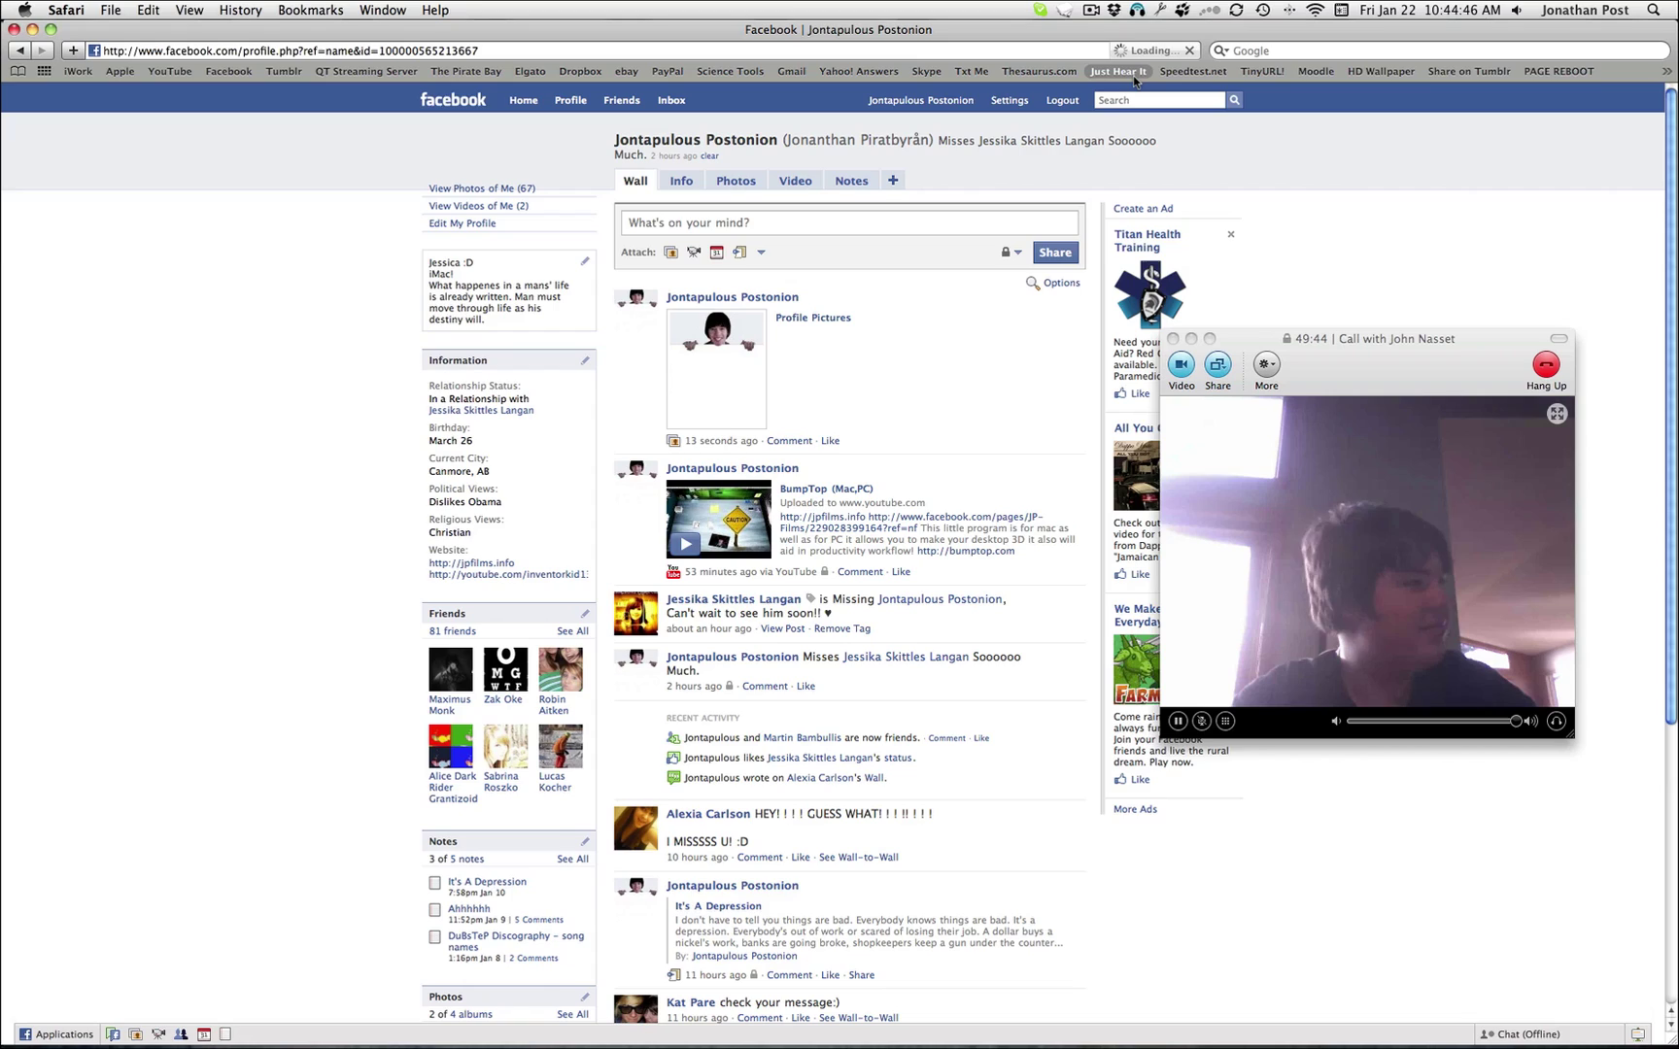
Open the YouTube channel page youtube.com/how2apple in a new browser tab
key("super+t")
type("you")
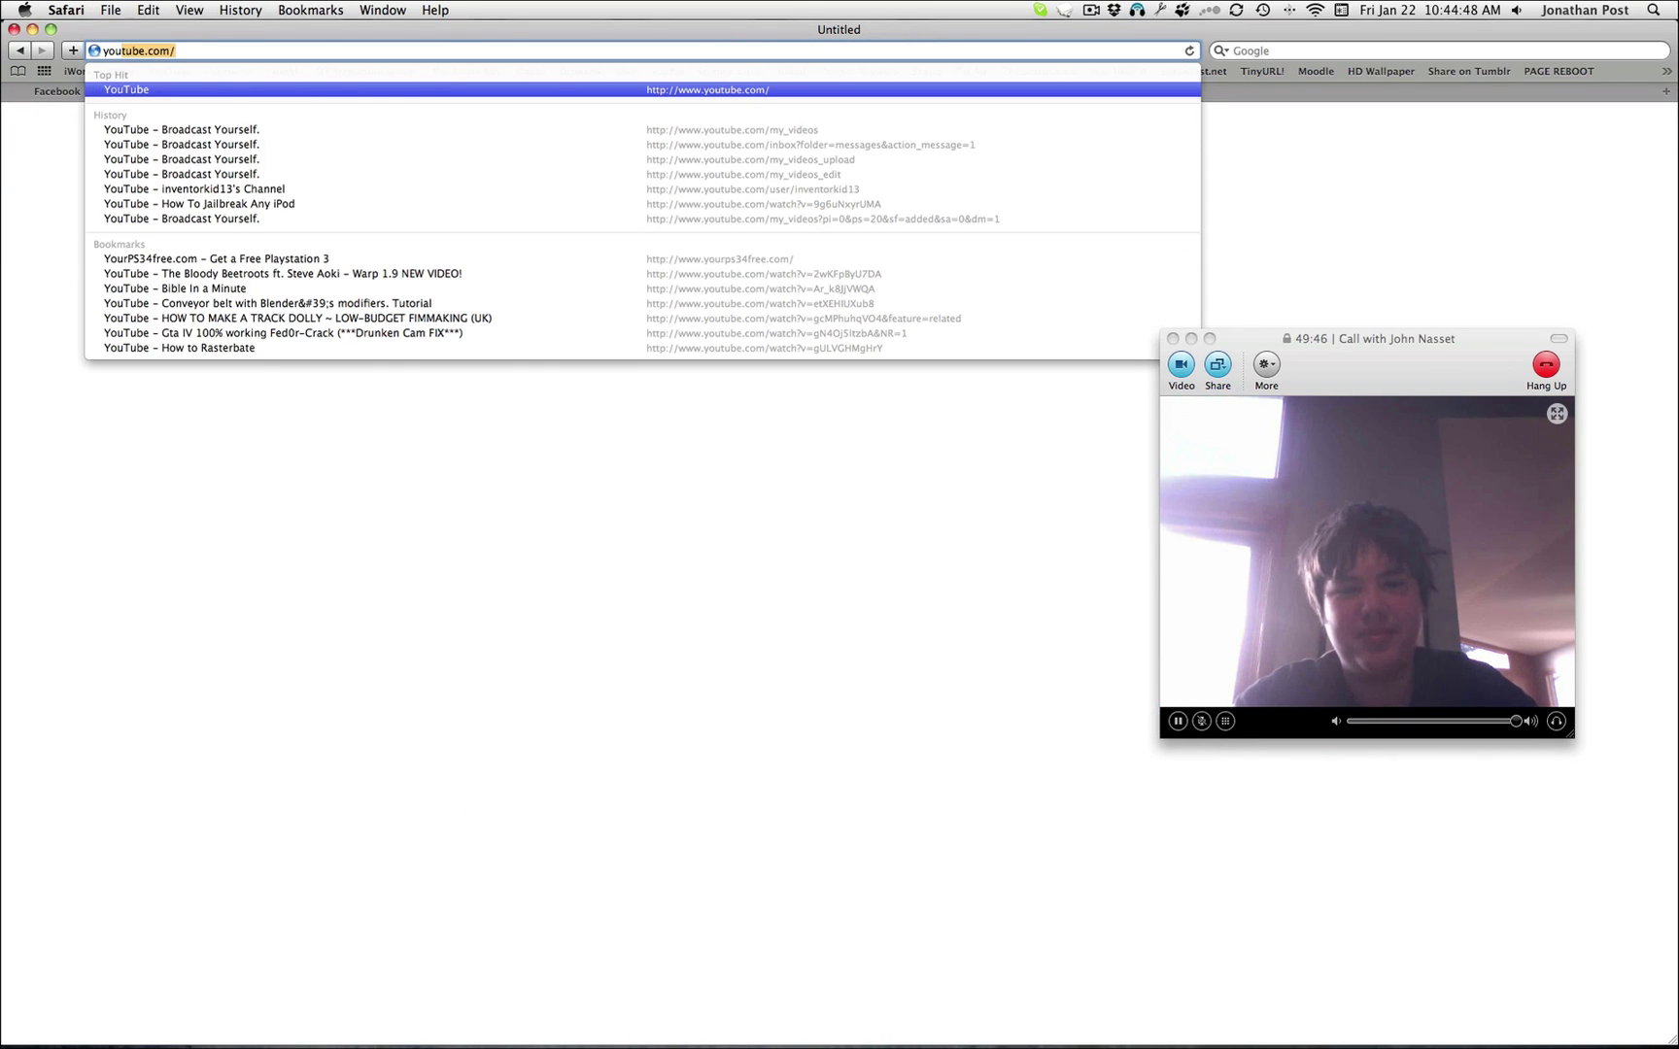
key("Right")
type("ho")
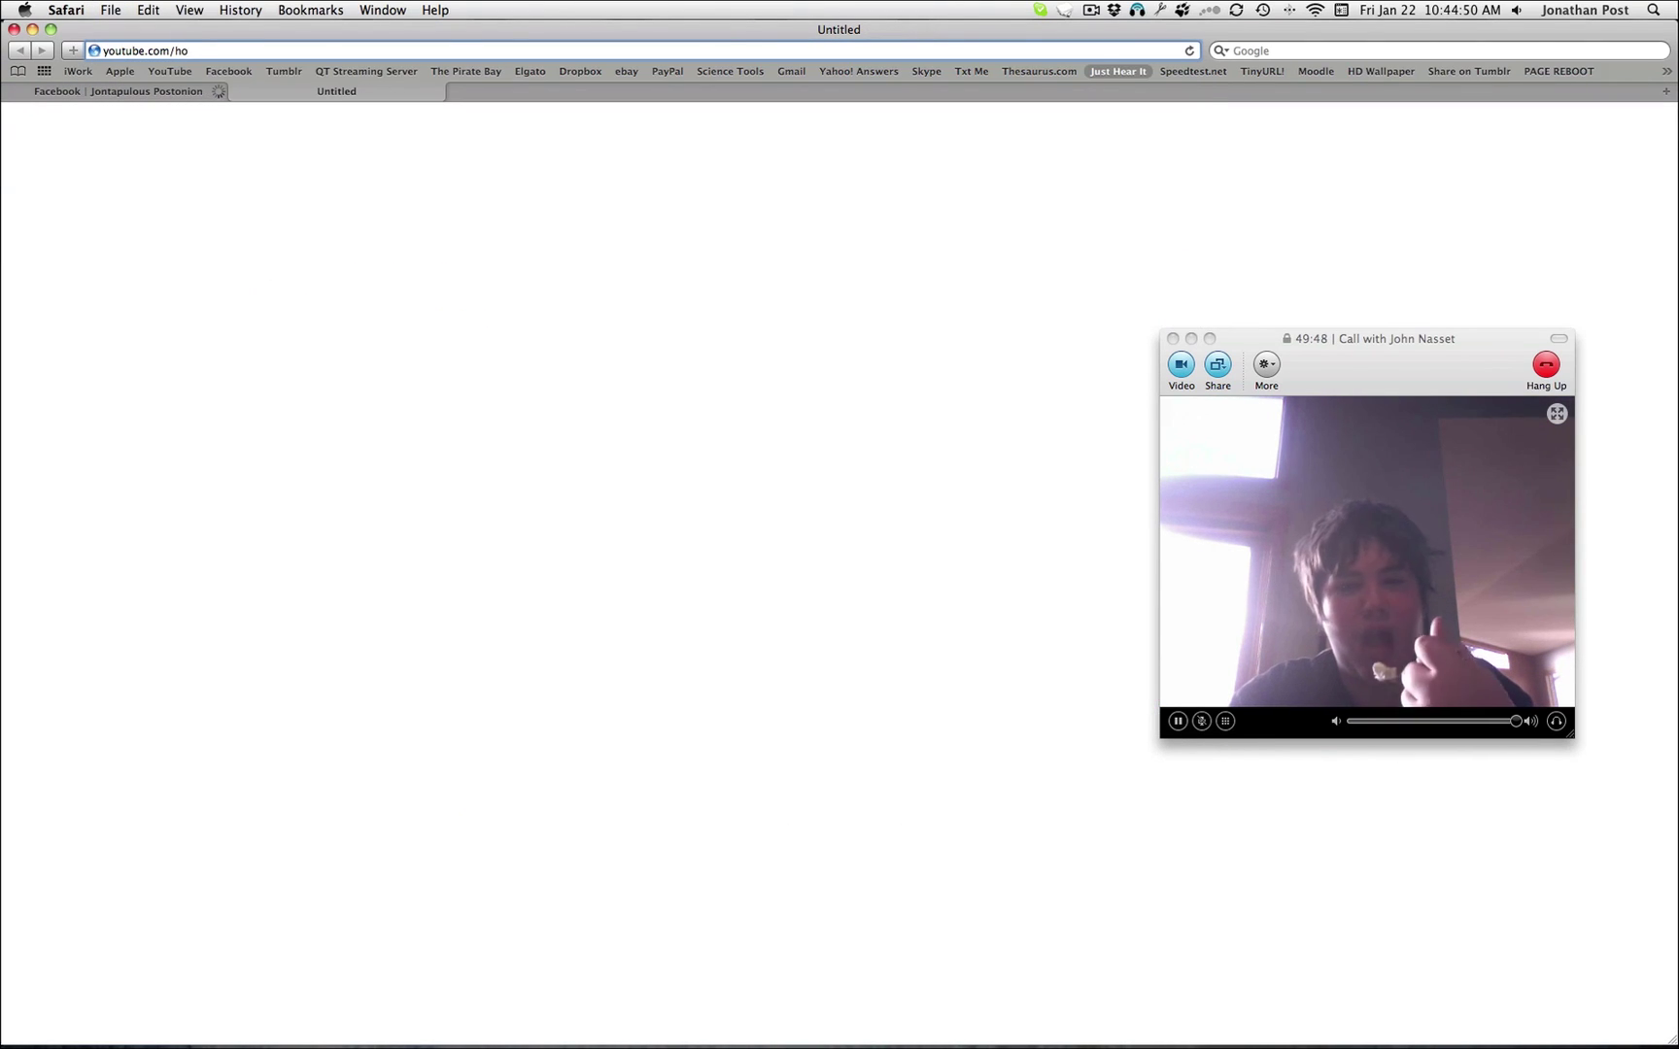
type("w2apple")
key("Return")
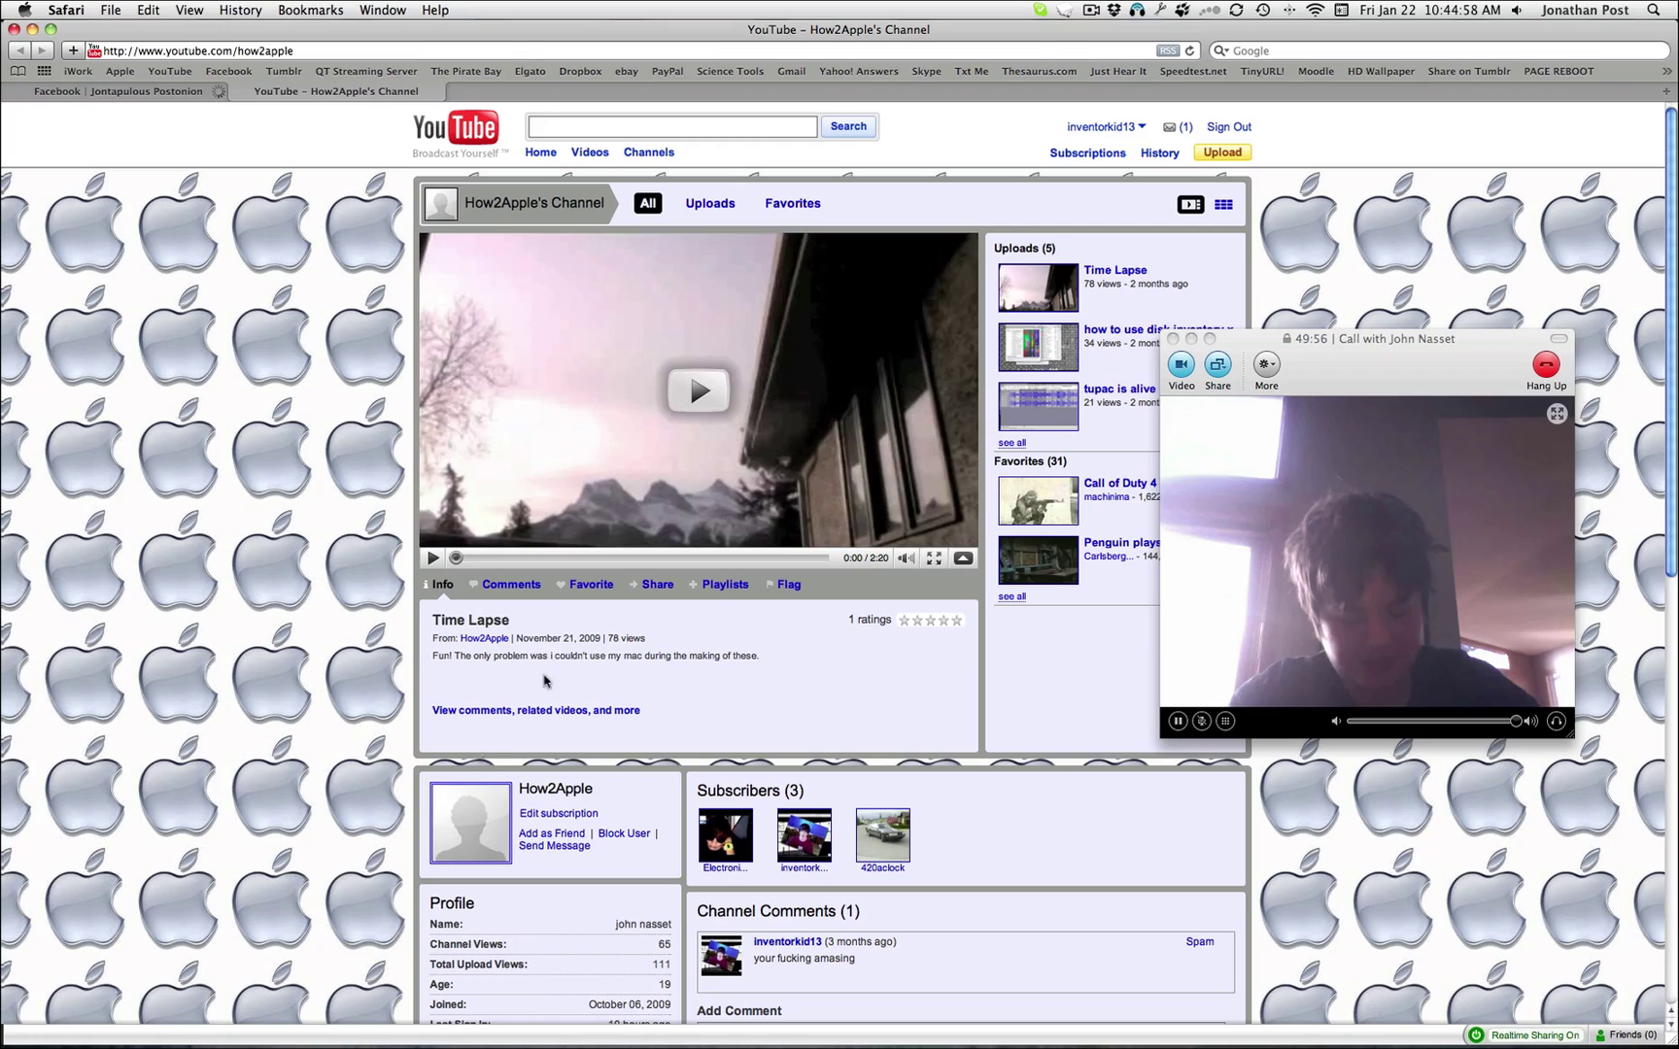
Play the channel's Time Lapse video, skip ahead past the introduction, and pause it on the mountain footage
left_click(692, 389)
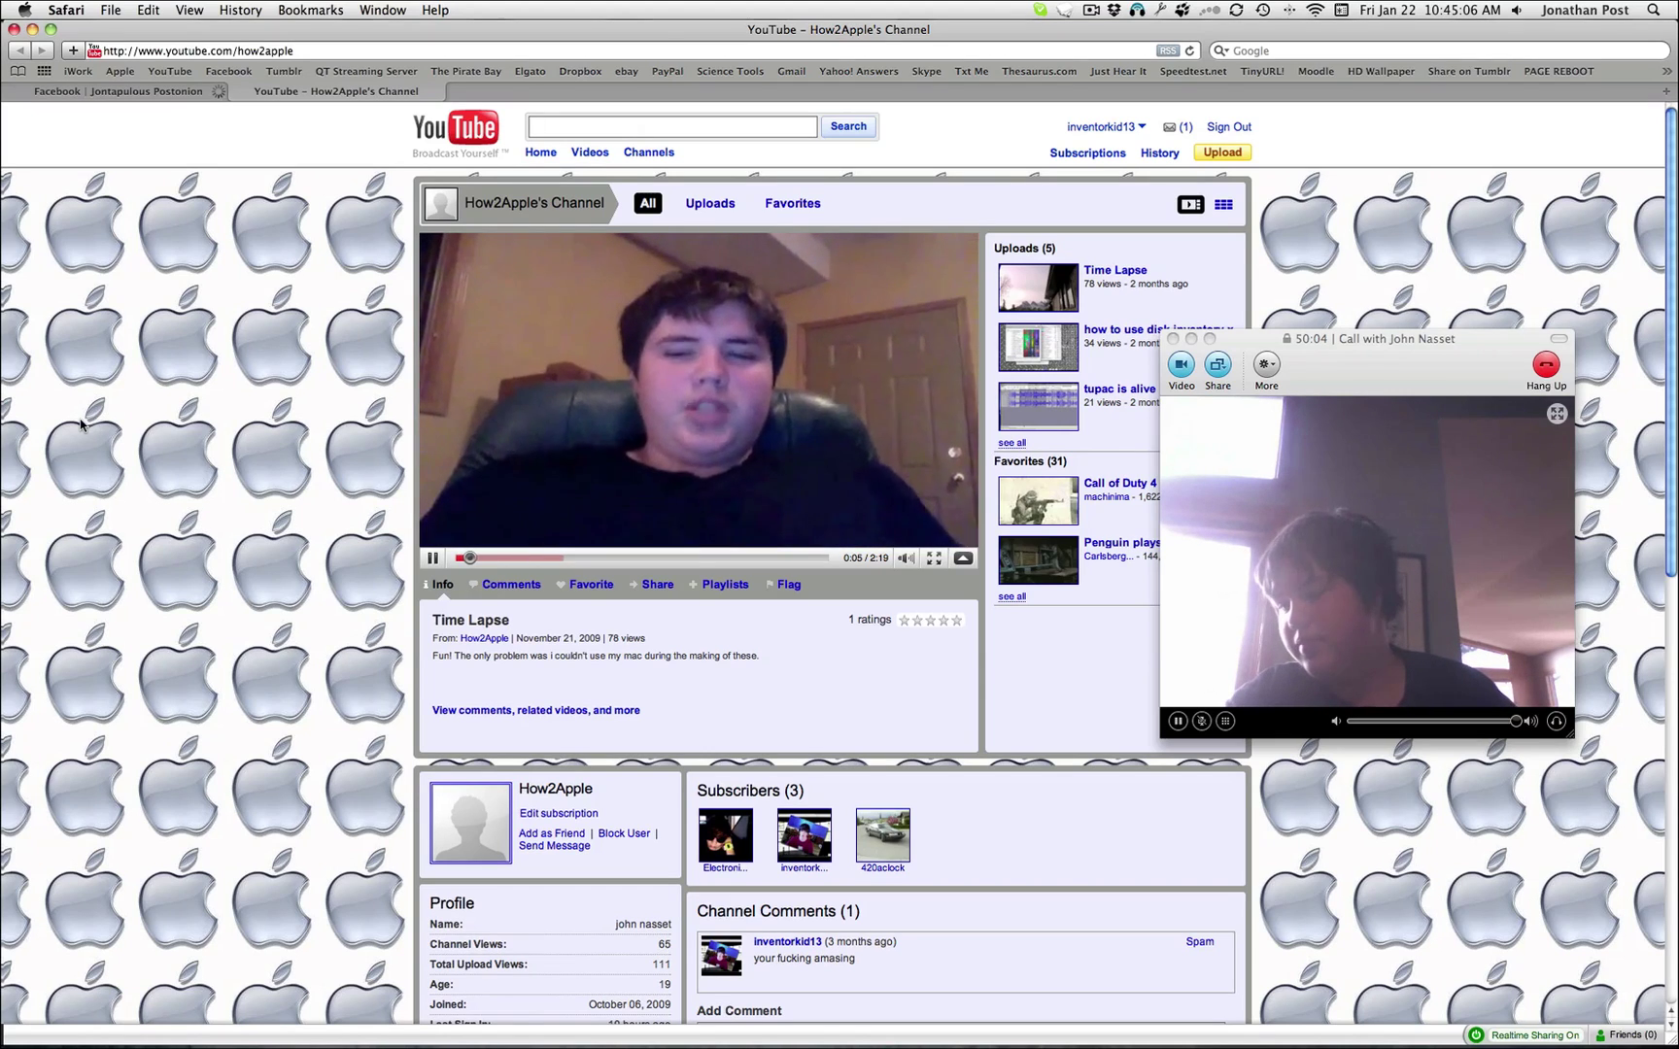
left_click(506, 558)
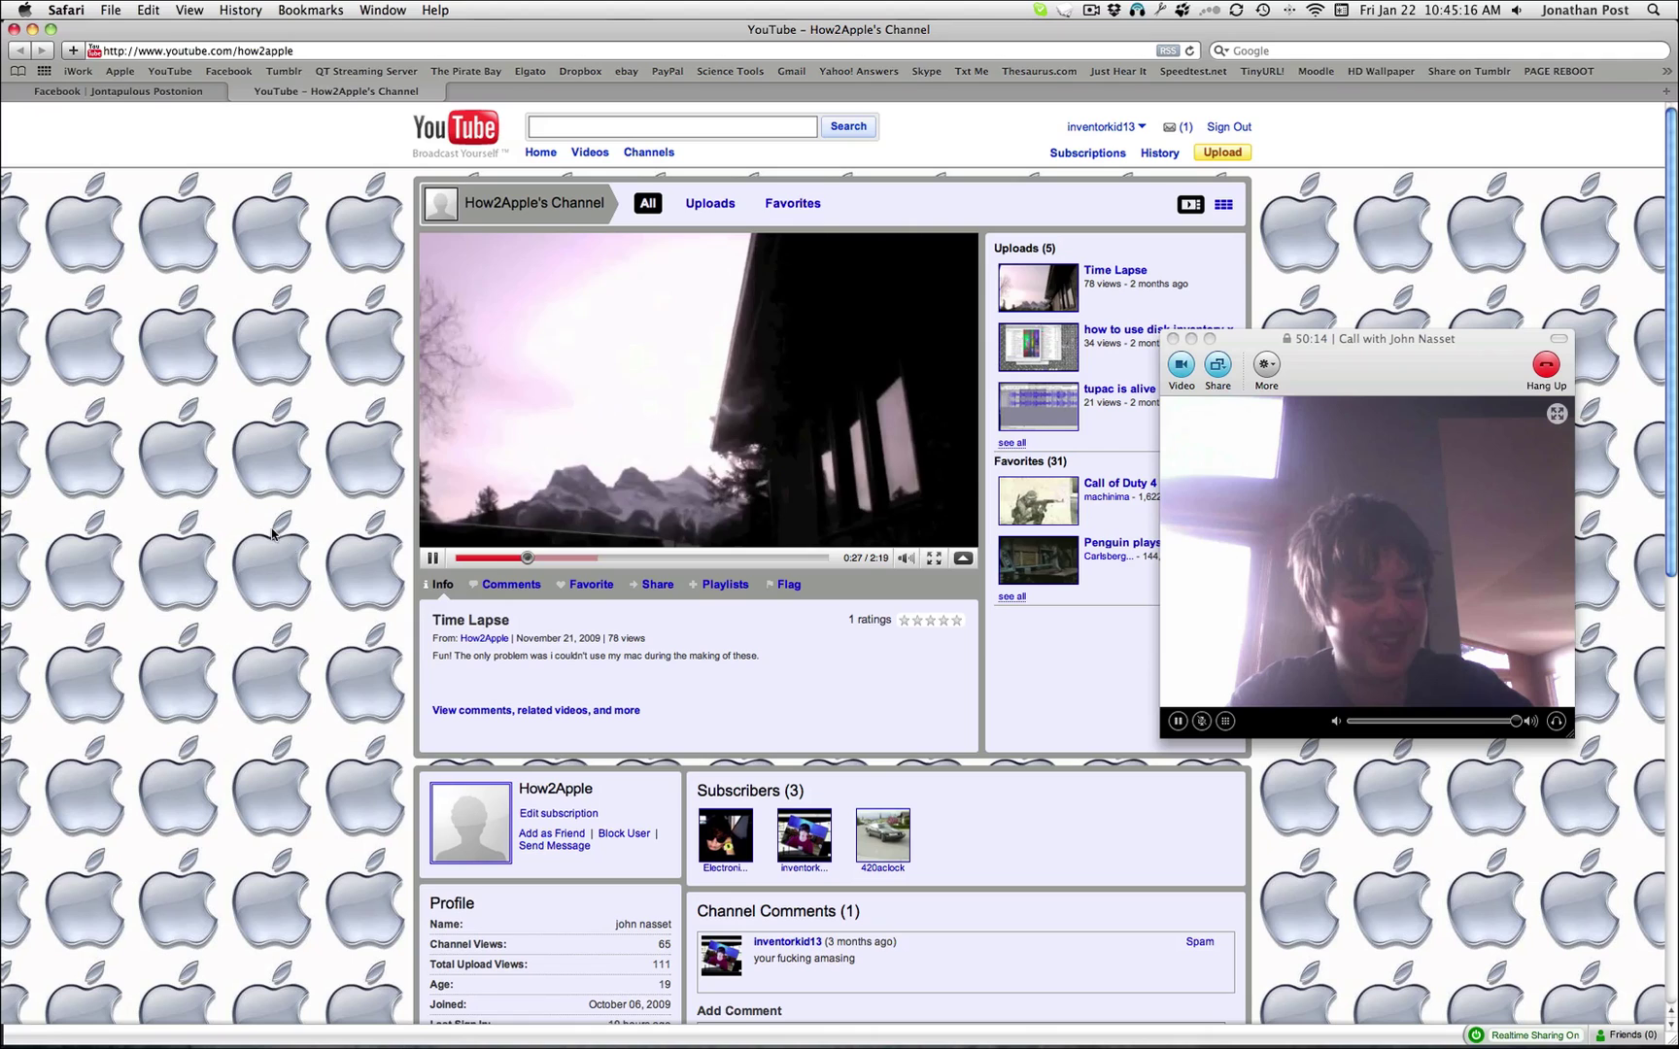
left_click(433, 559)
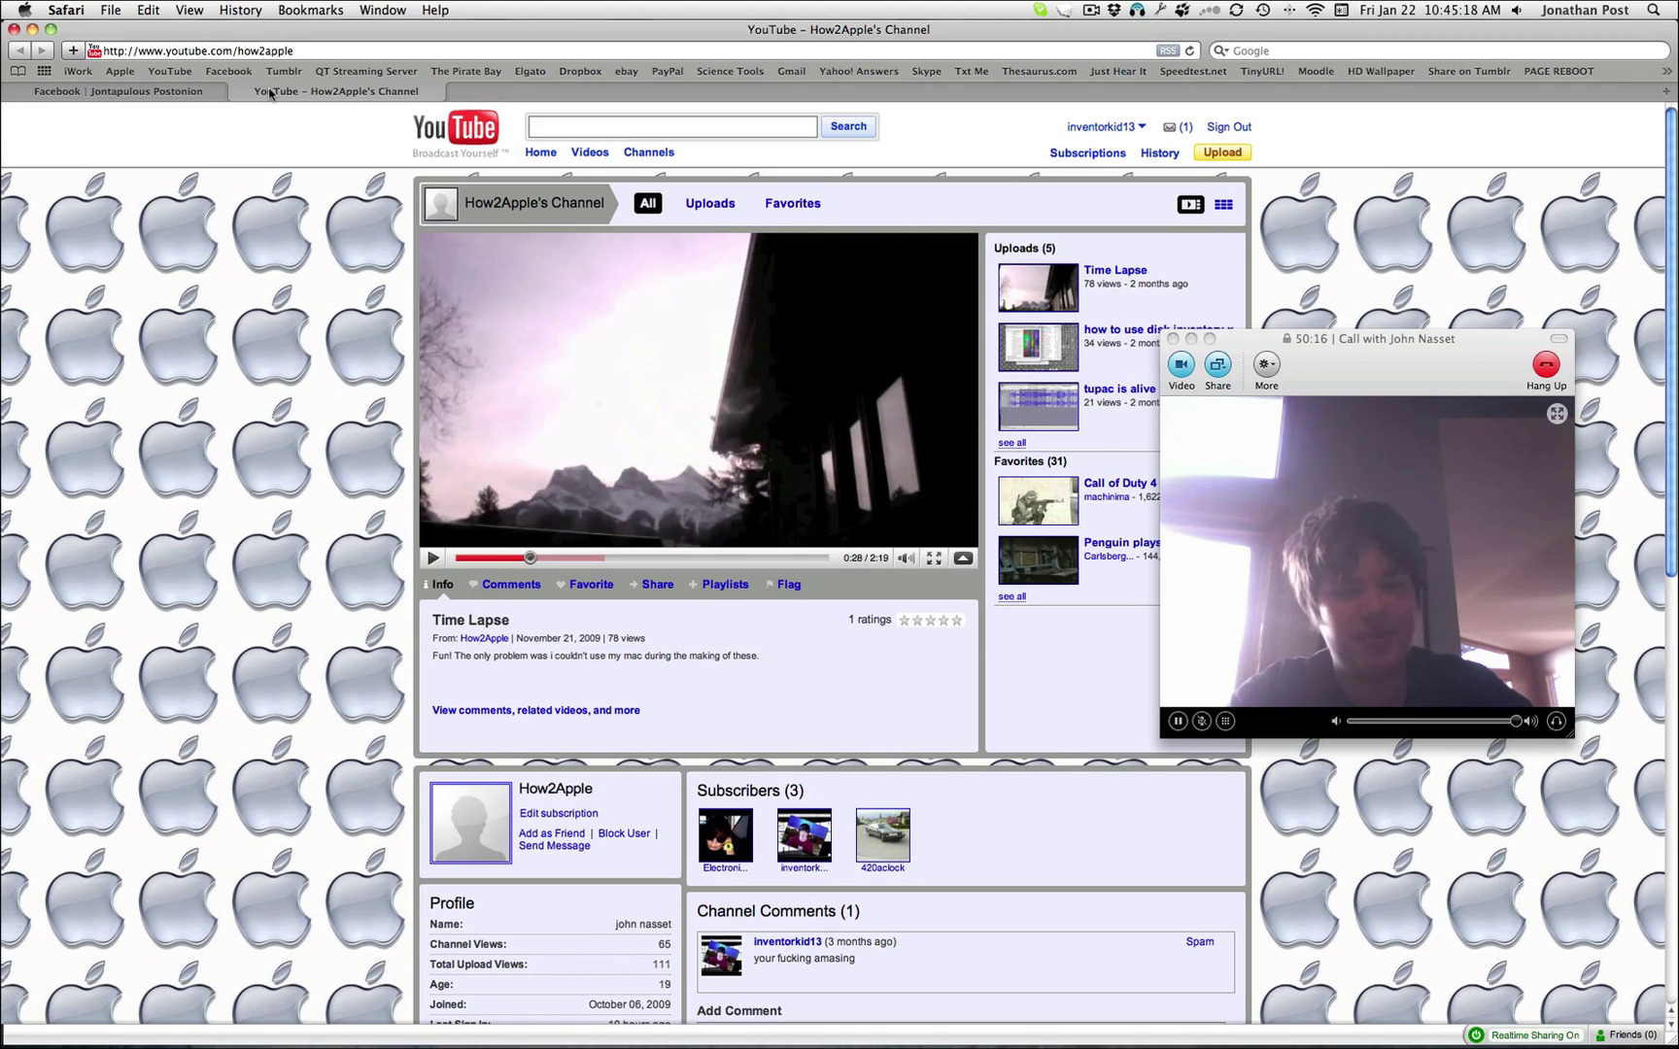
Go back to the Facebook tab and reopen the account's own profile page
left_click(237, 91)
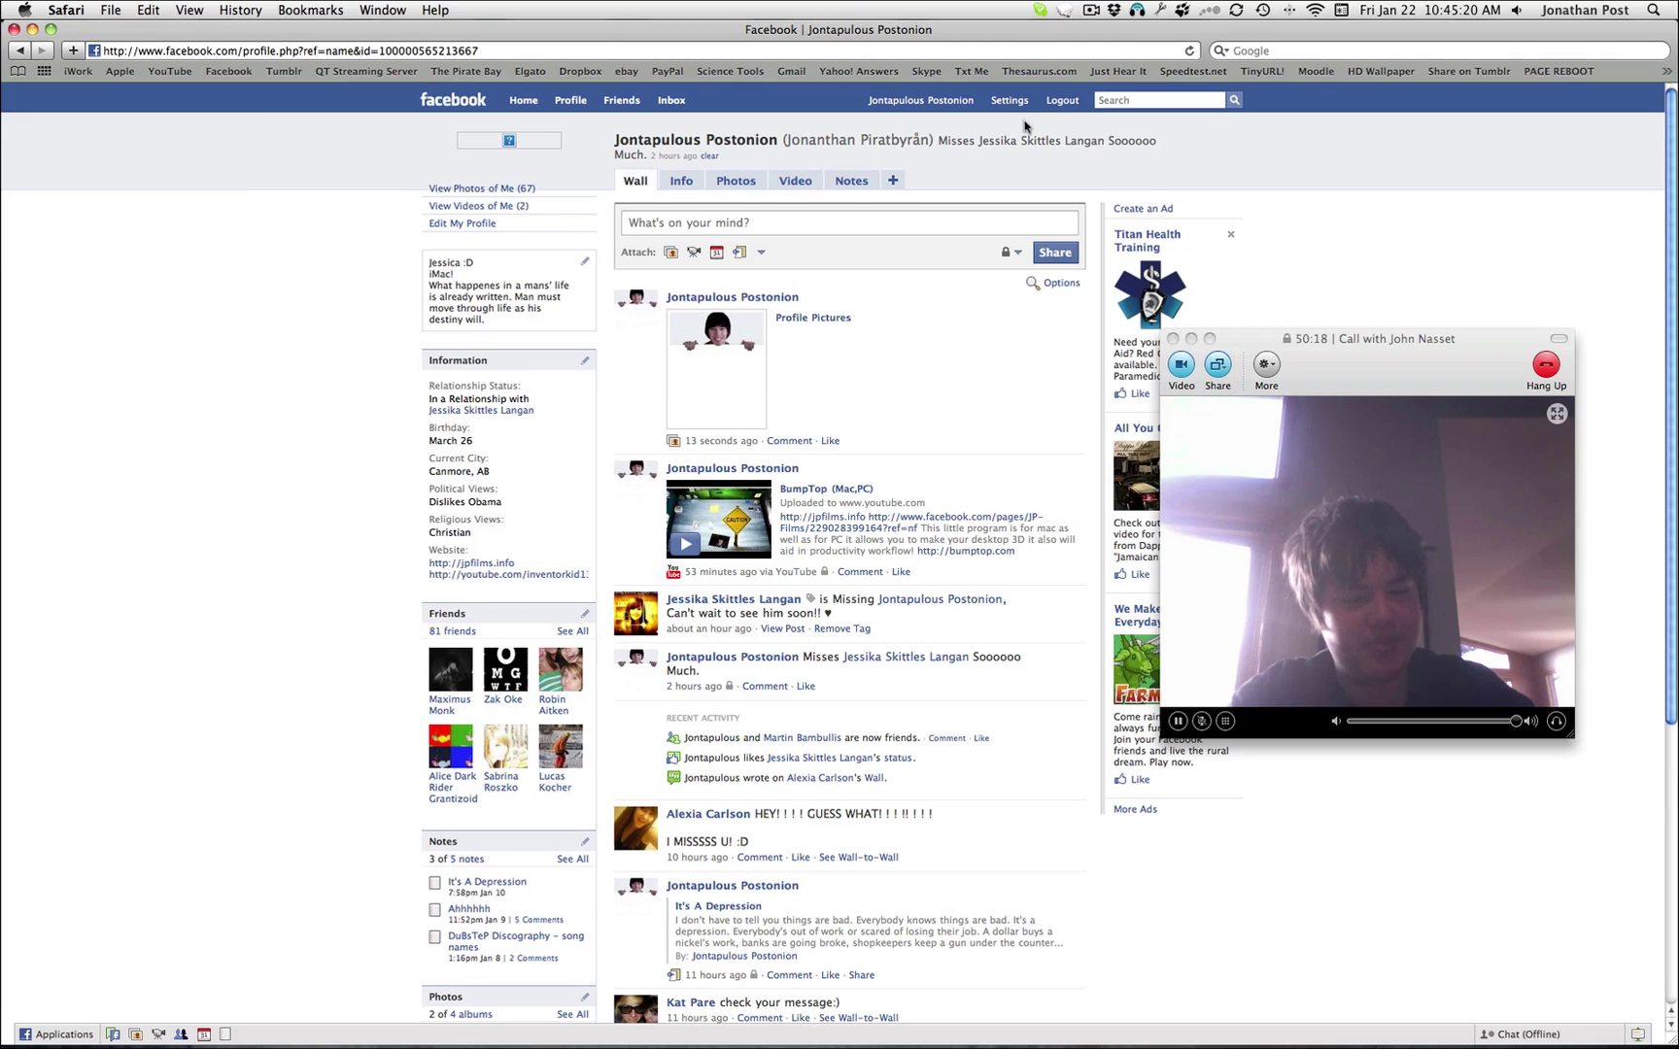
left_click(914, 94)
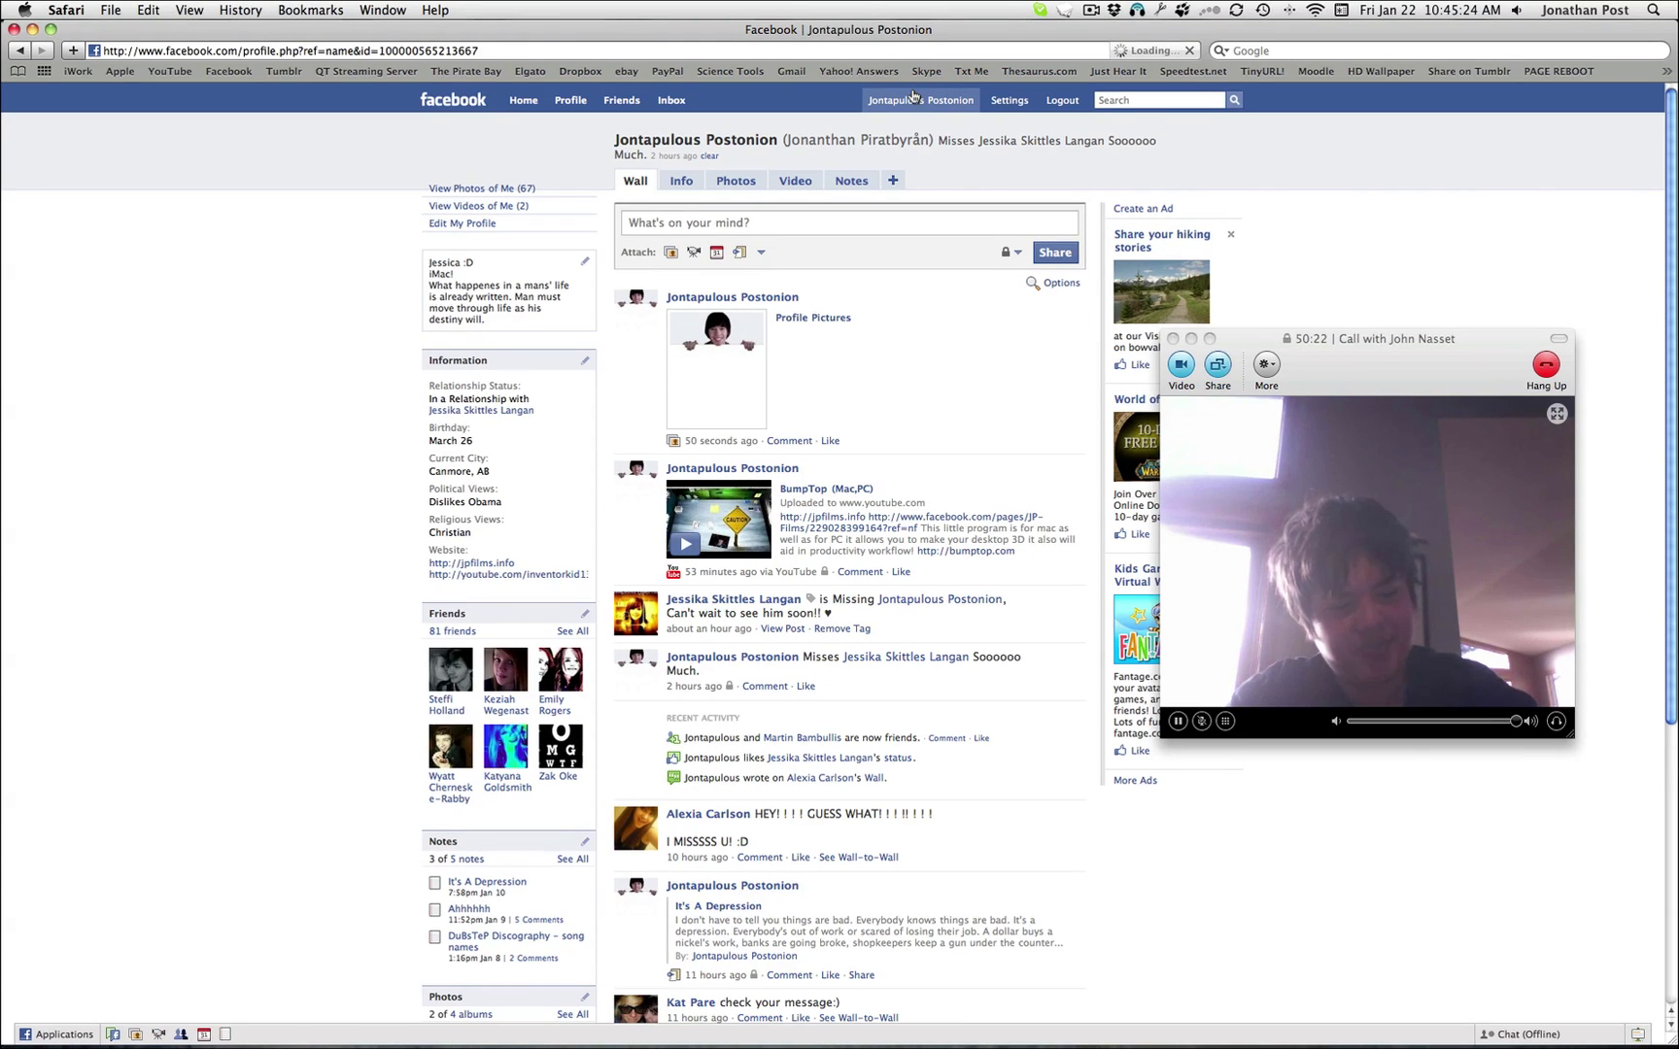
left_click(914, 95)
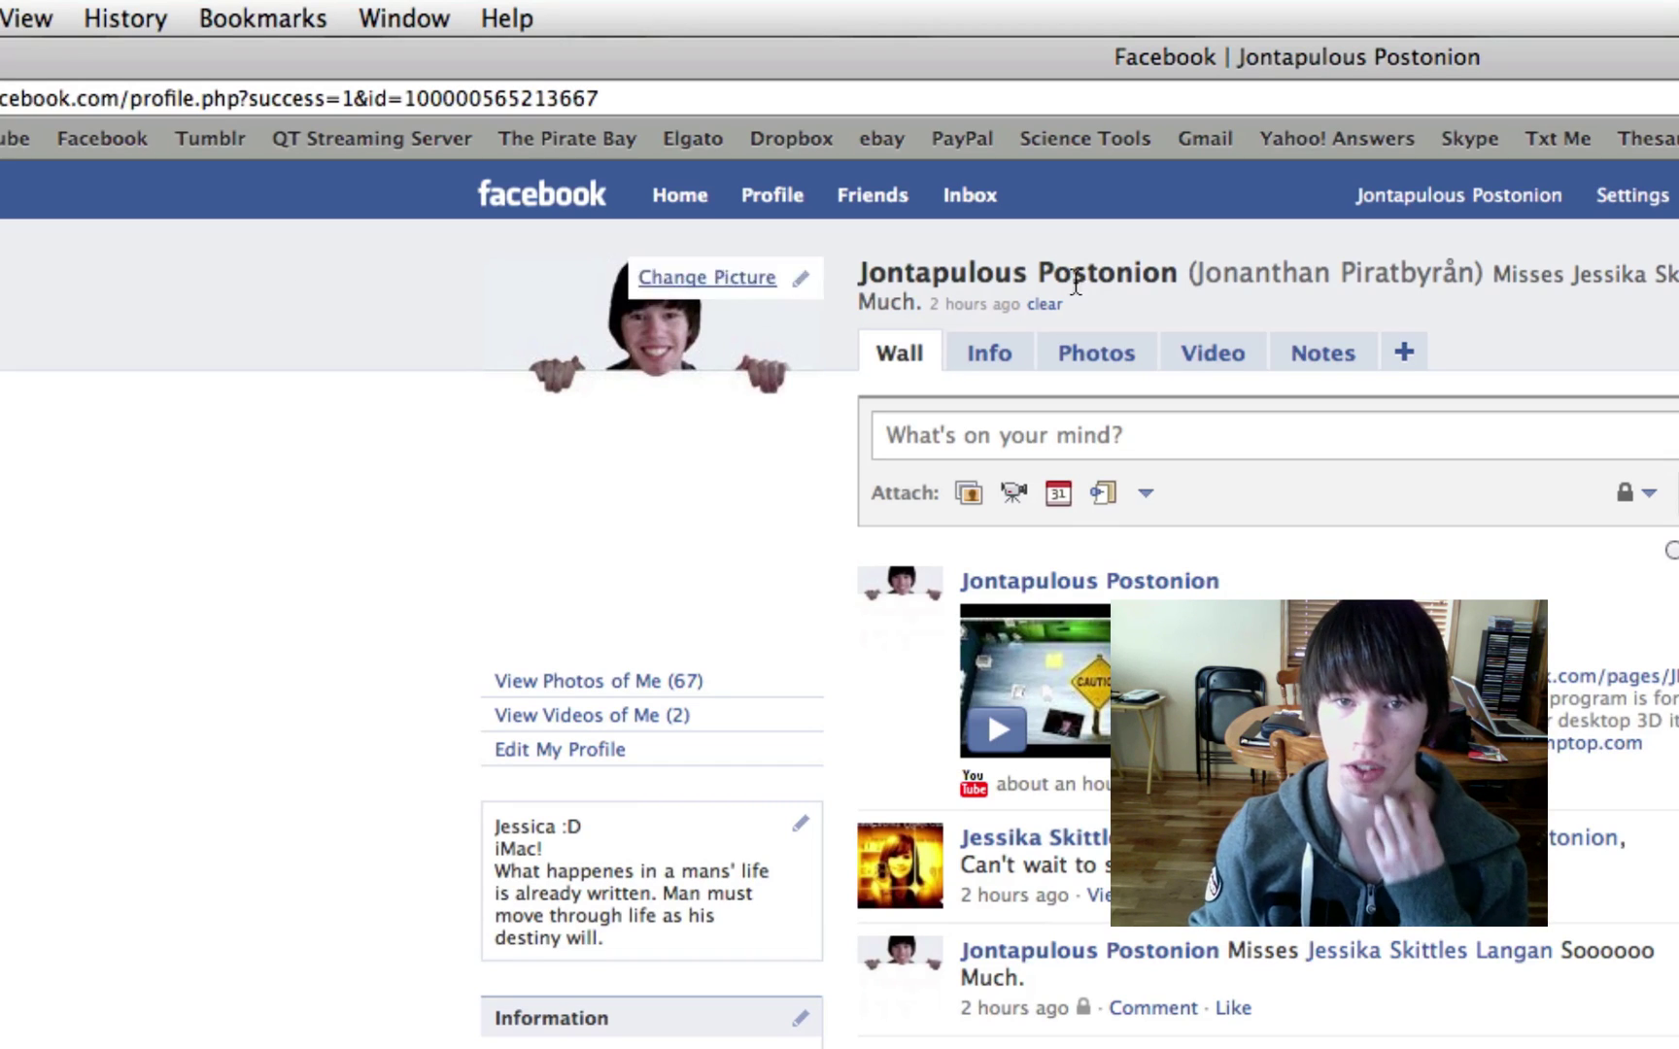
Open the Profile Pictures album from the profile's photos and view its first picture
left_click(1095, 352)
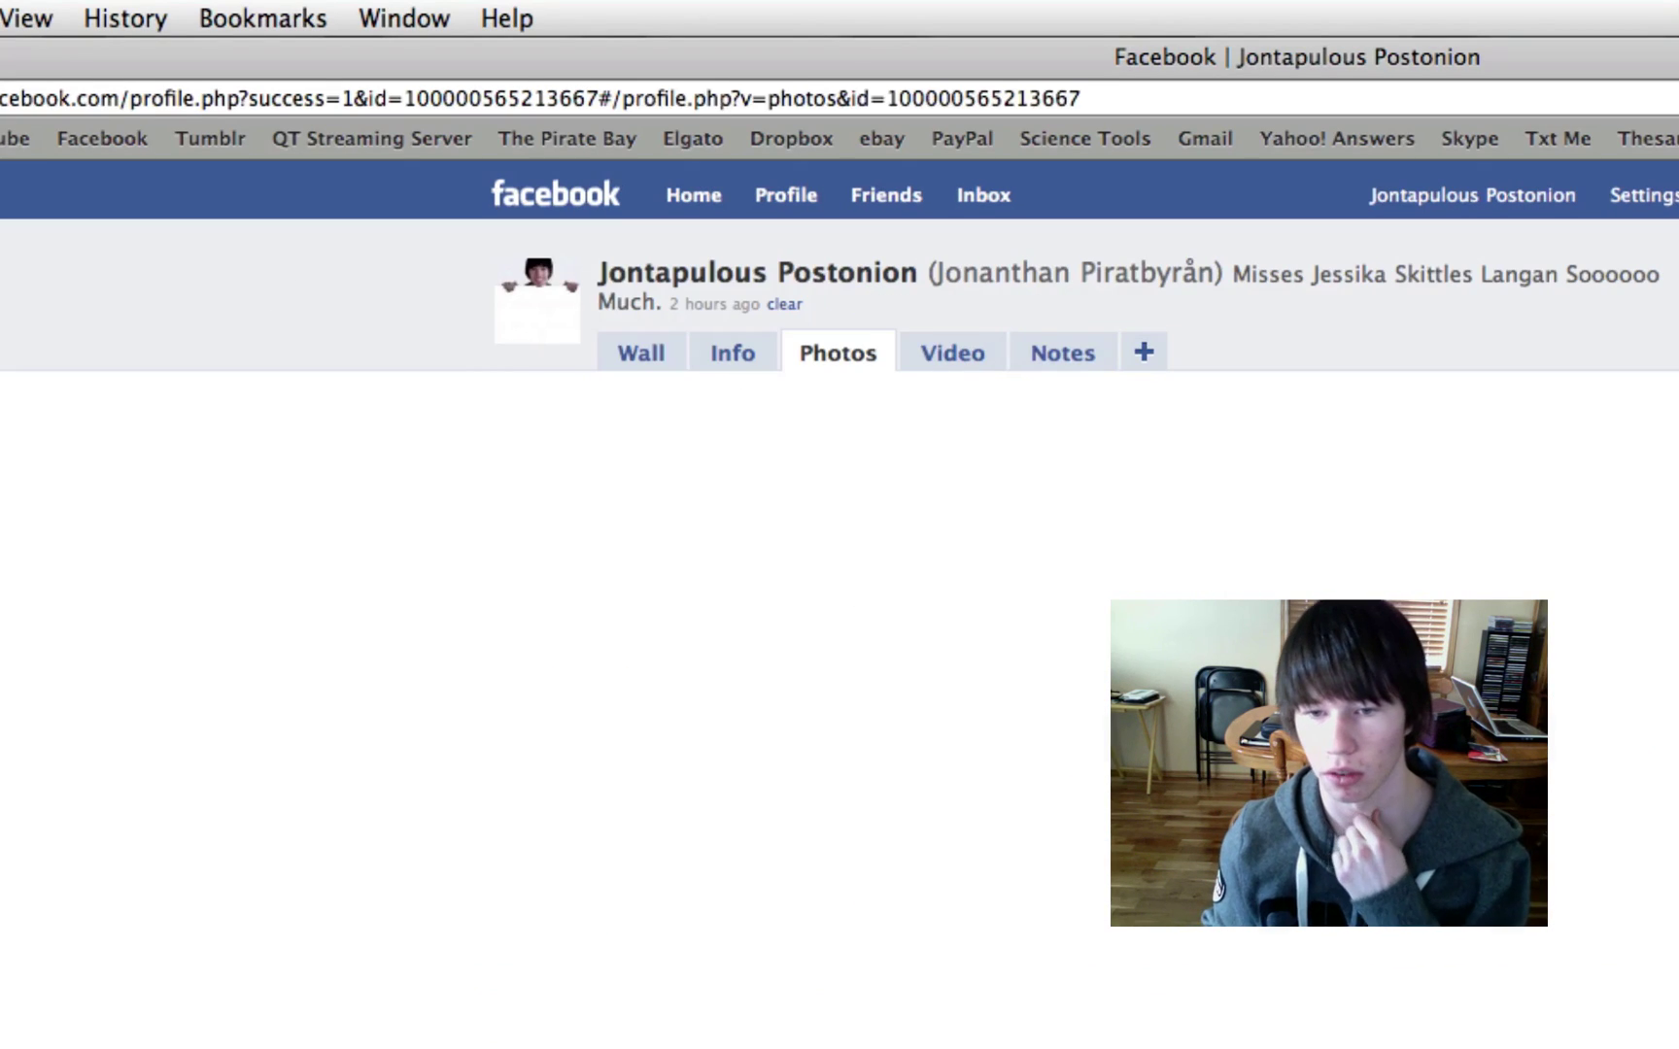
left_click(855, 1039)
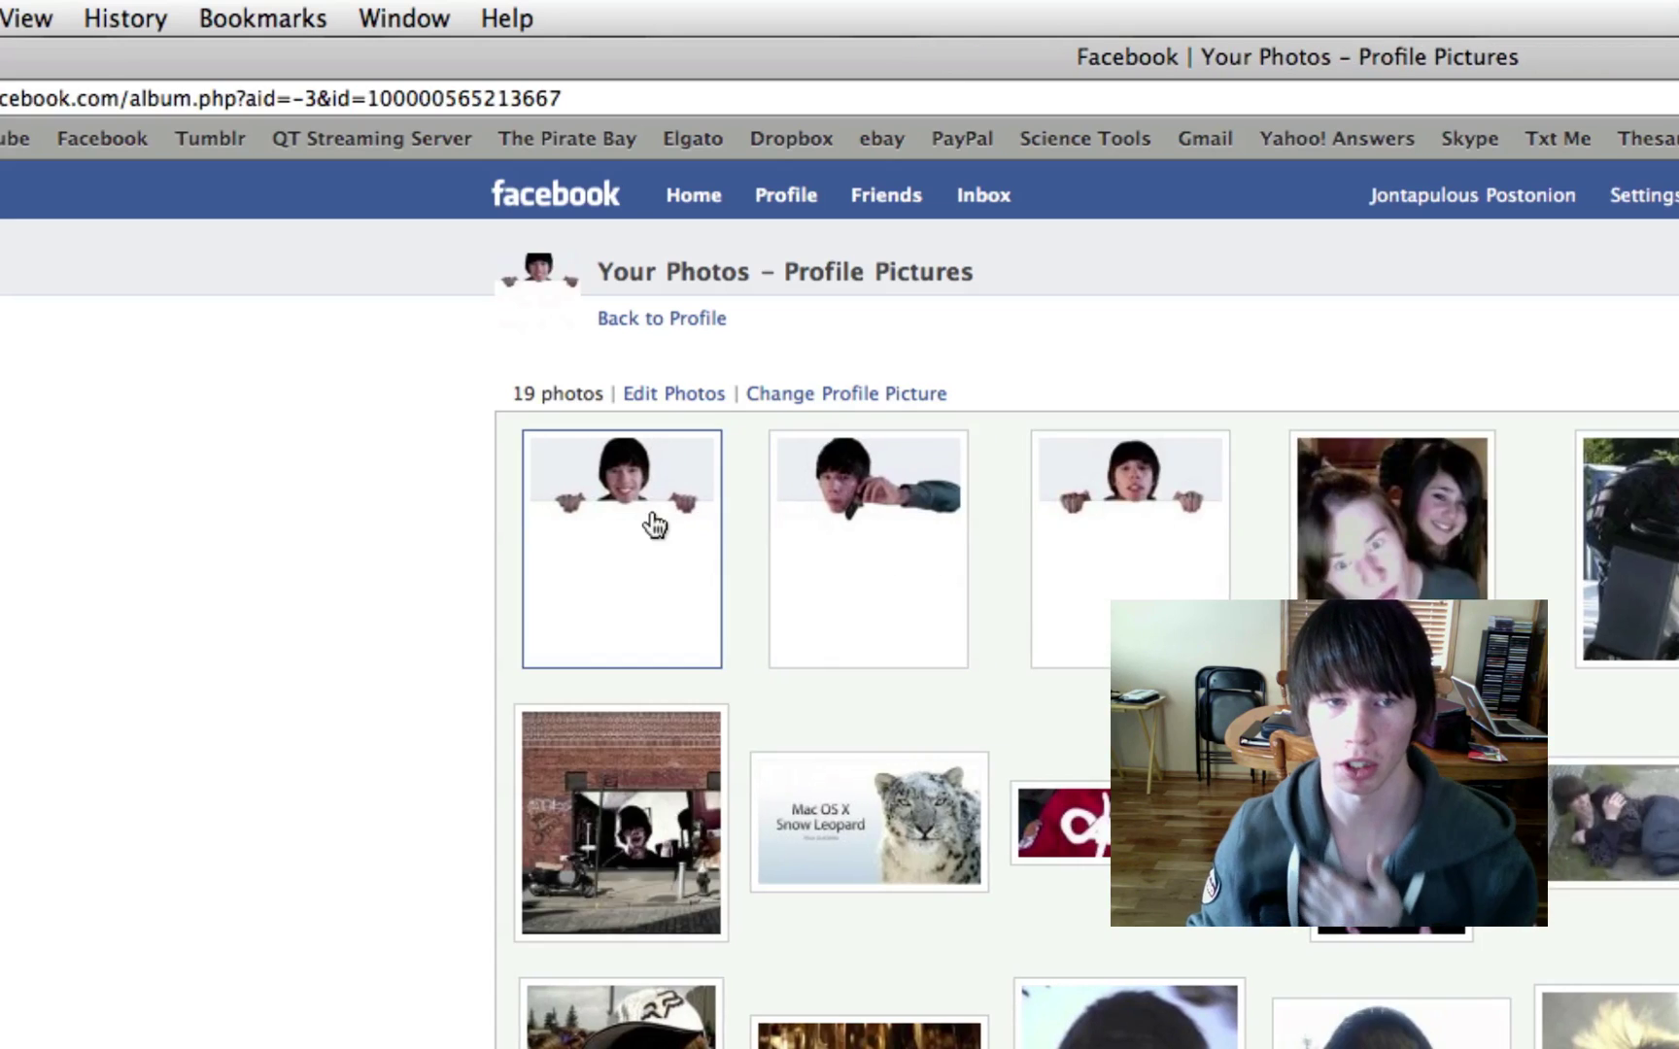
left_click(655, 525)
Browse back and forth through the first three Profile Pictures photos to compare the cutout designs, ending on the first photo
key("Right")
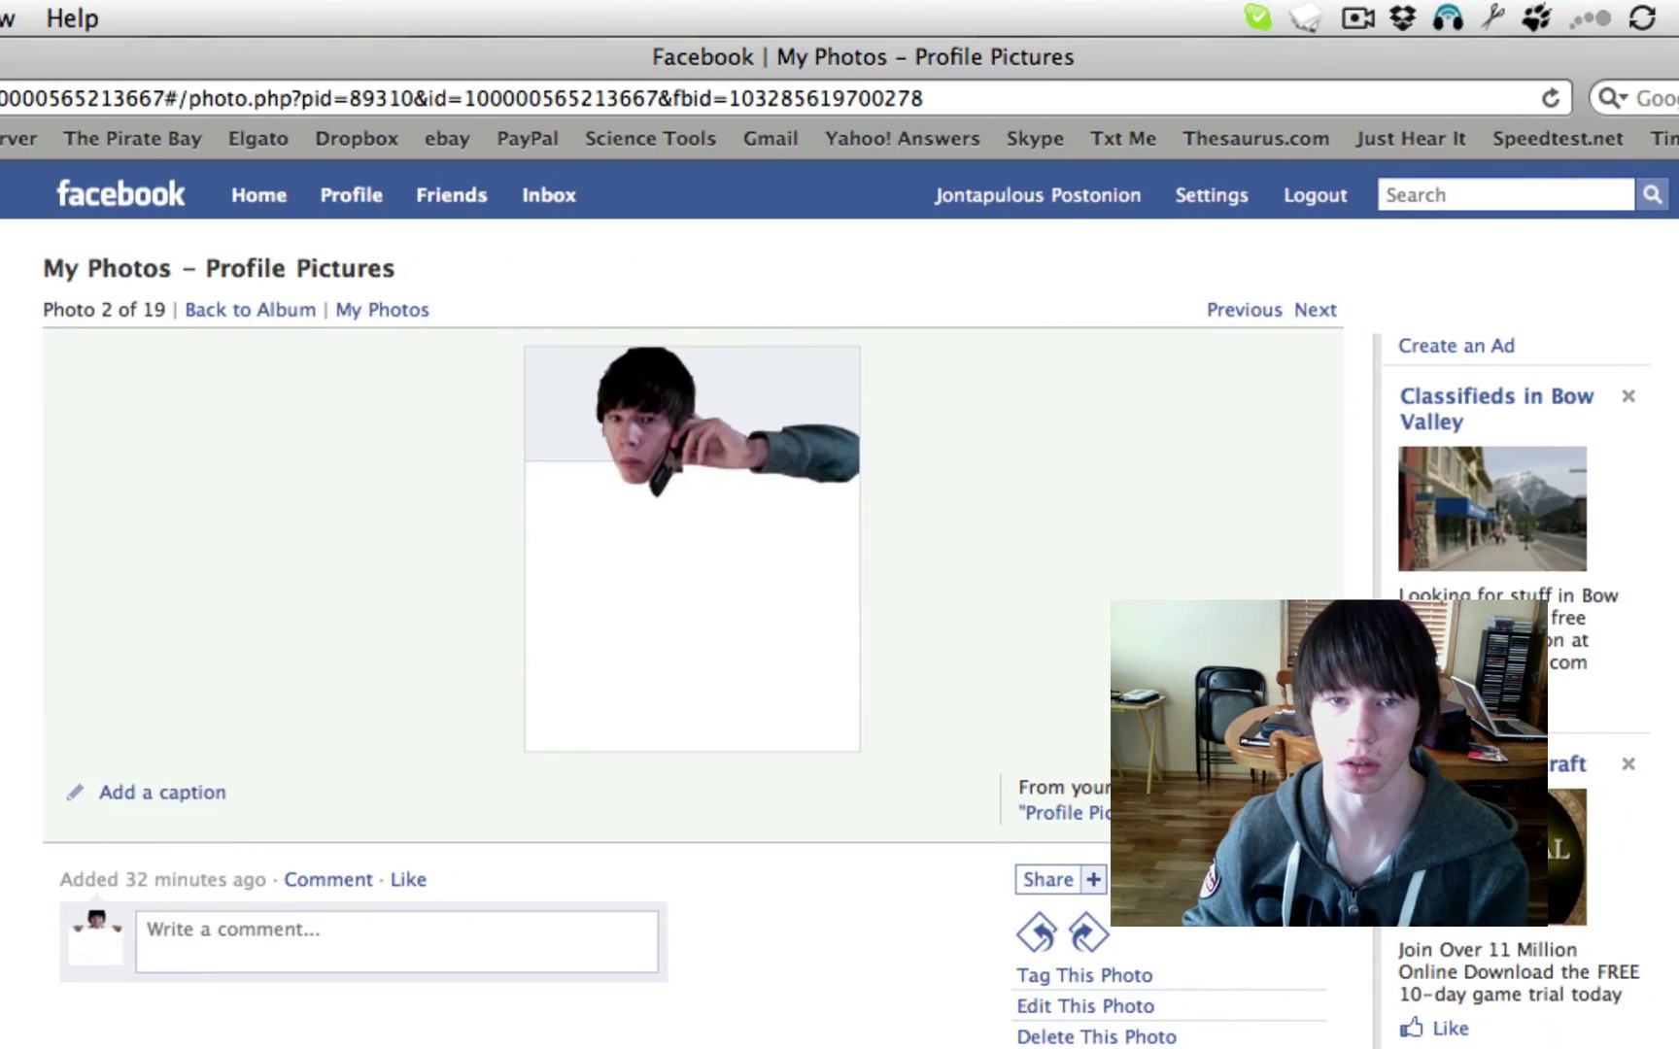
key("Right")
key("Left")
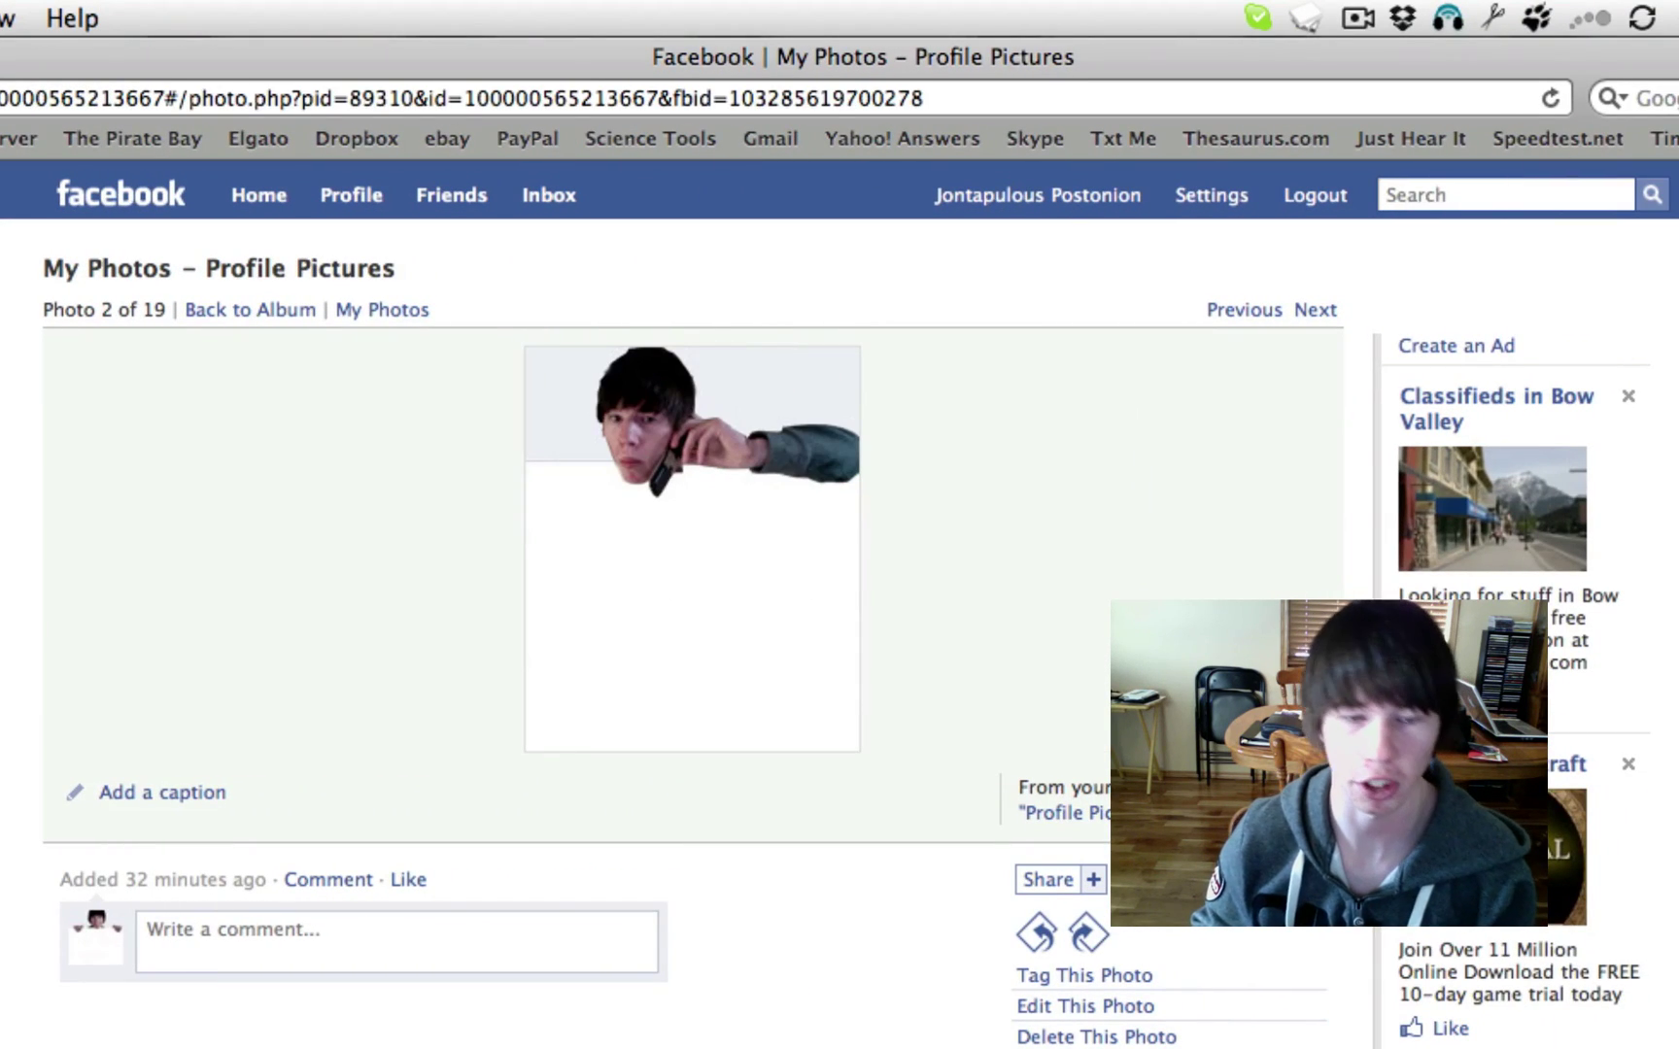
key("Right")
key("Left")
key("Left")
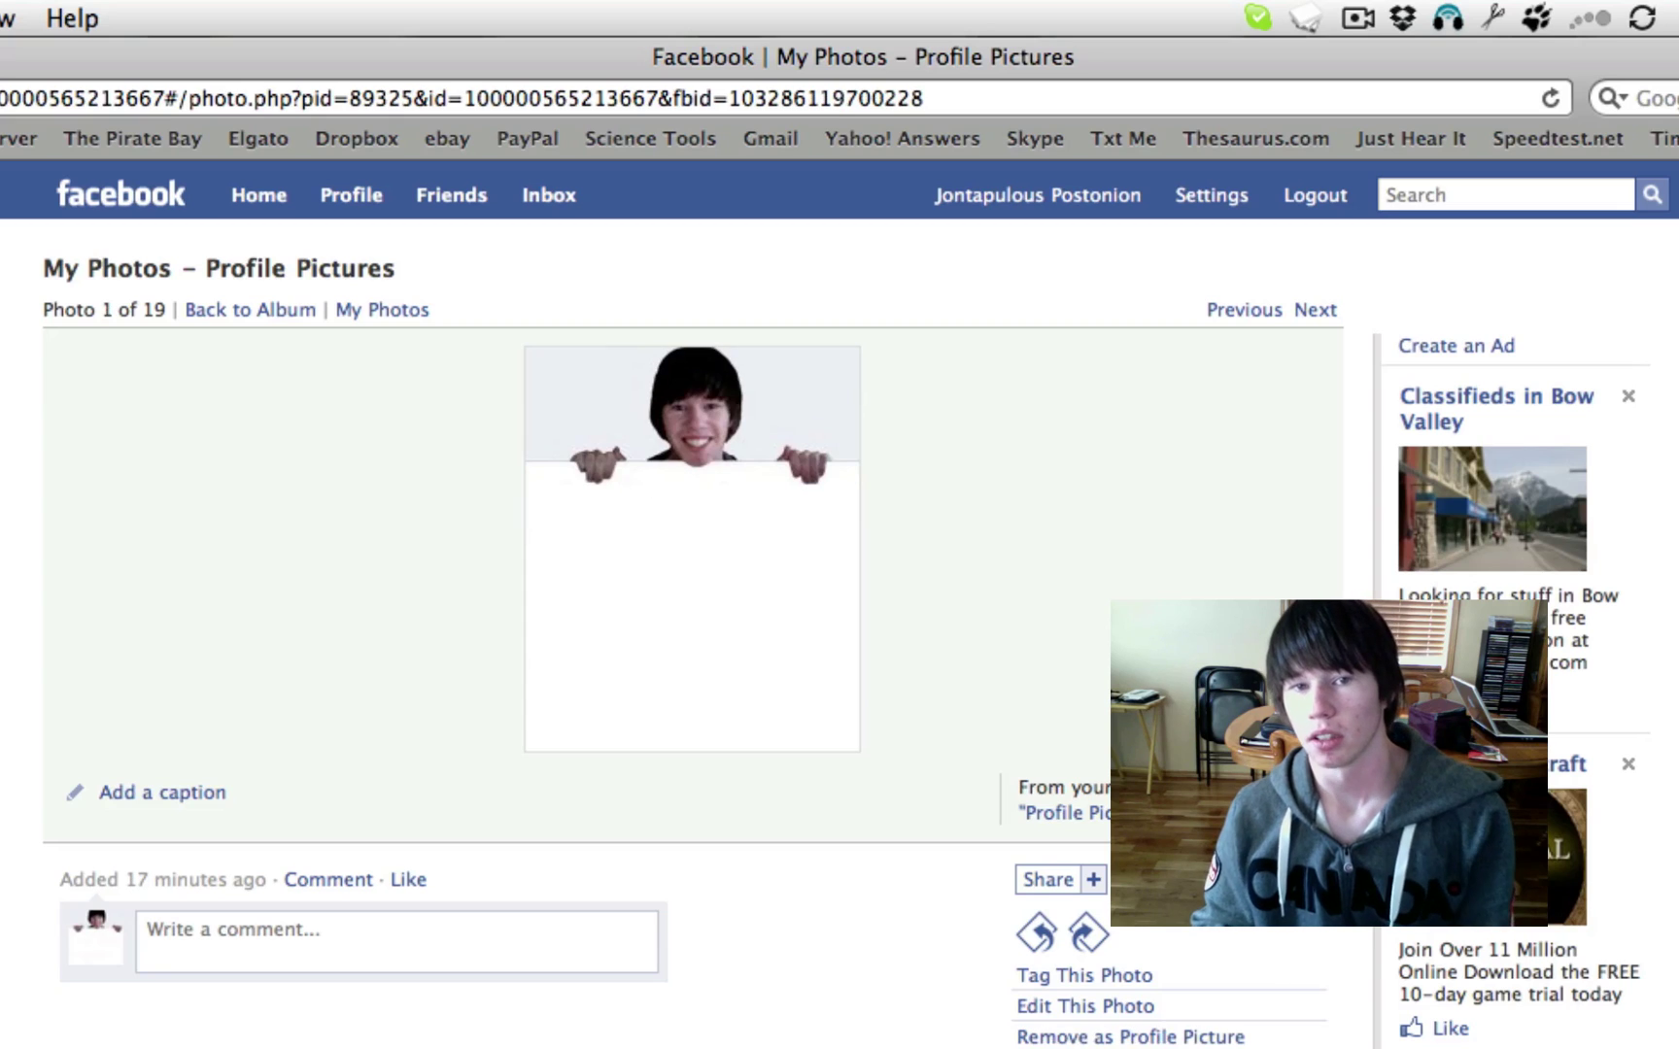
key("Right")
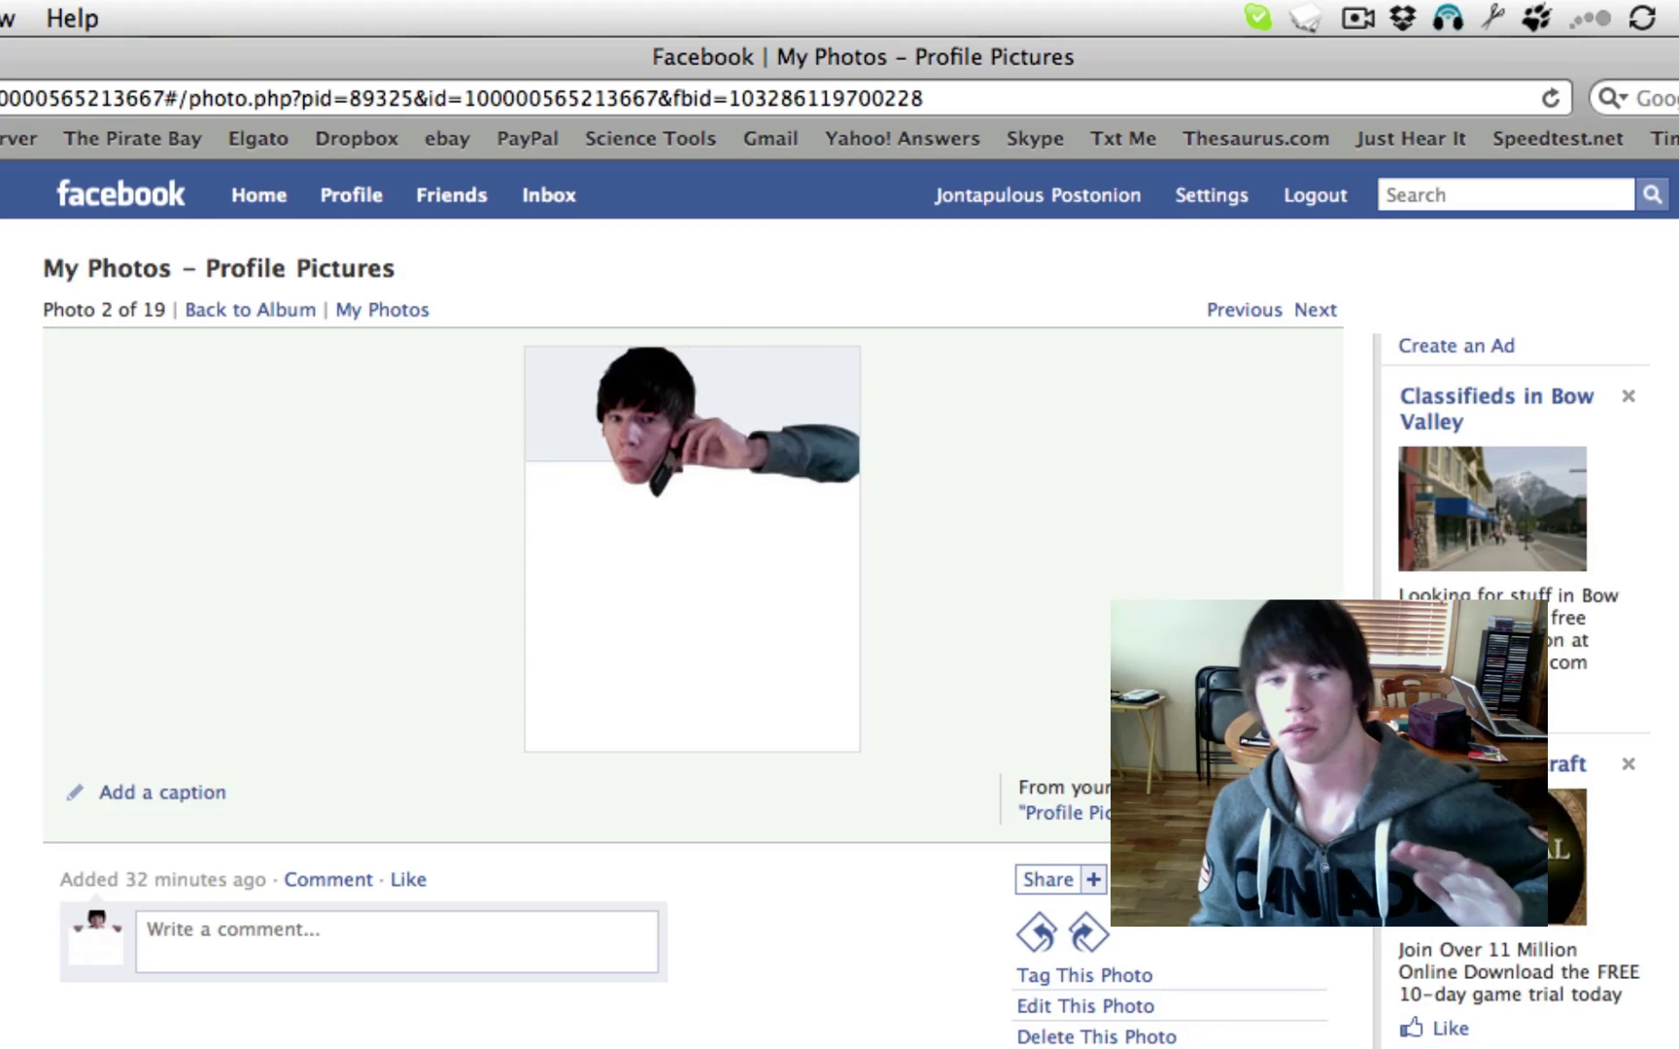
key("Right")
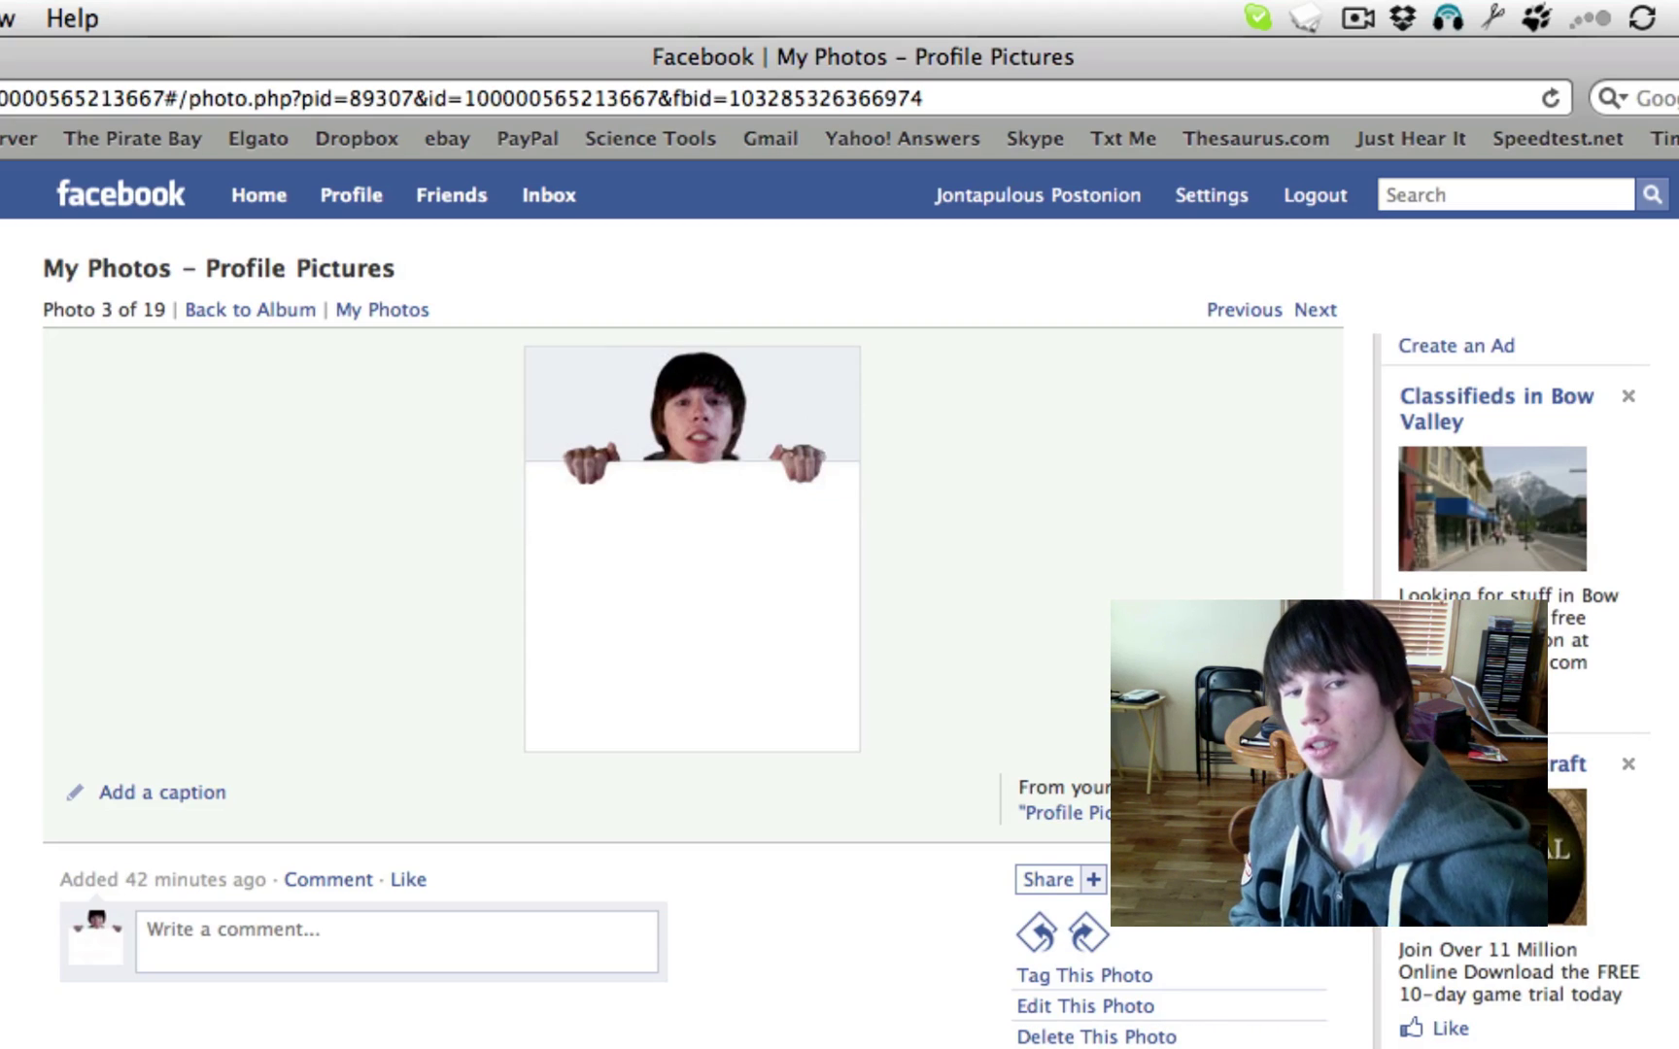
key("Left")
key("Left")
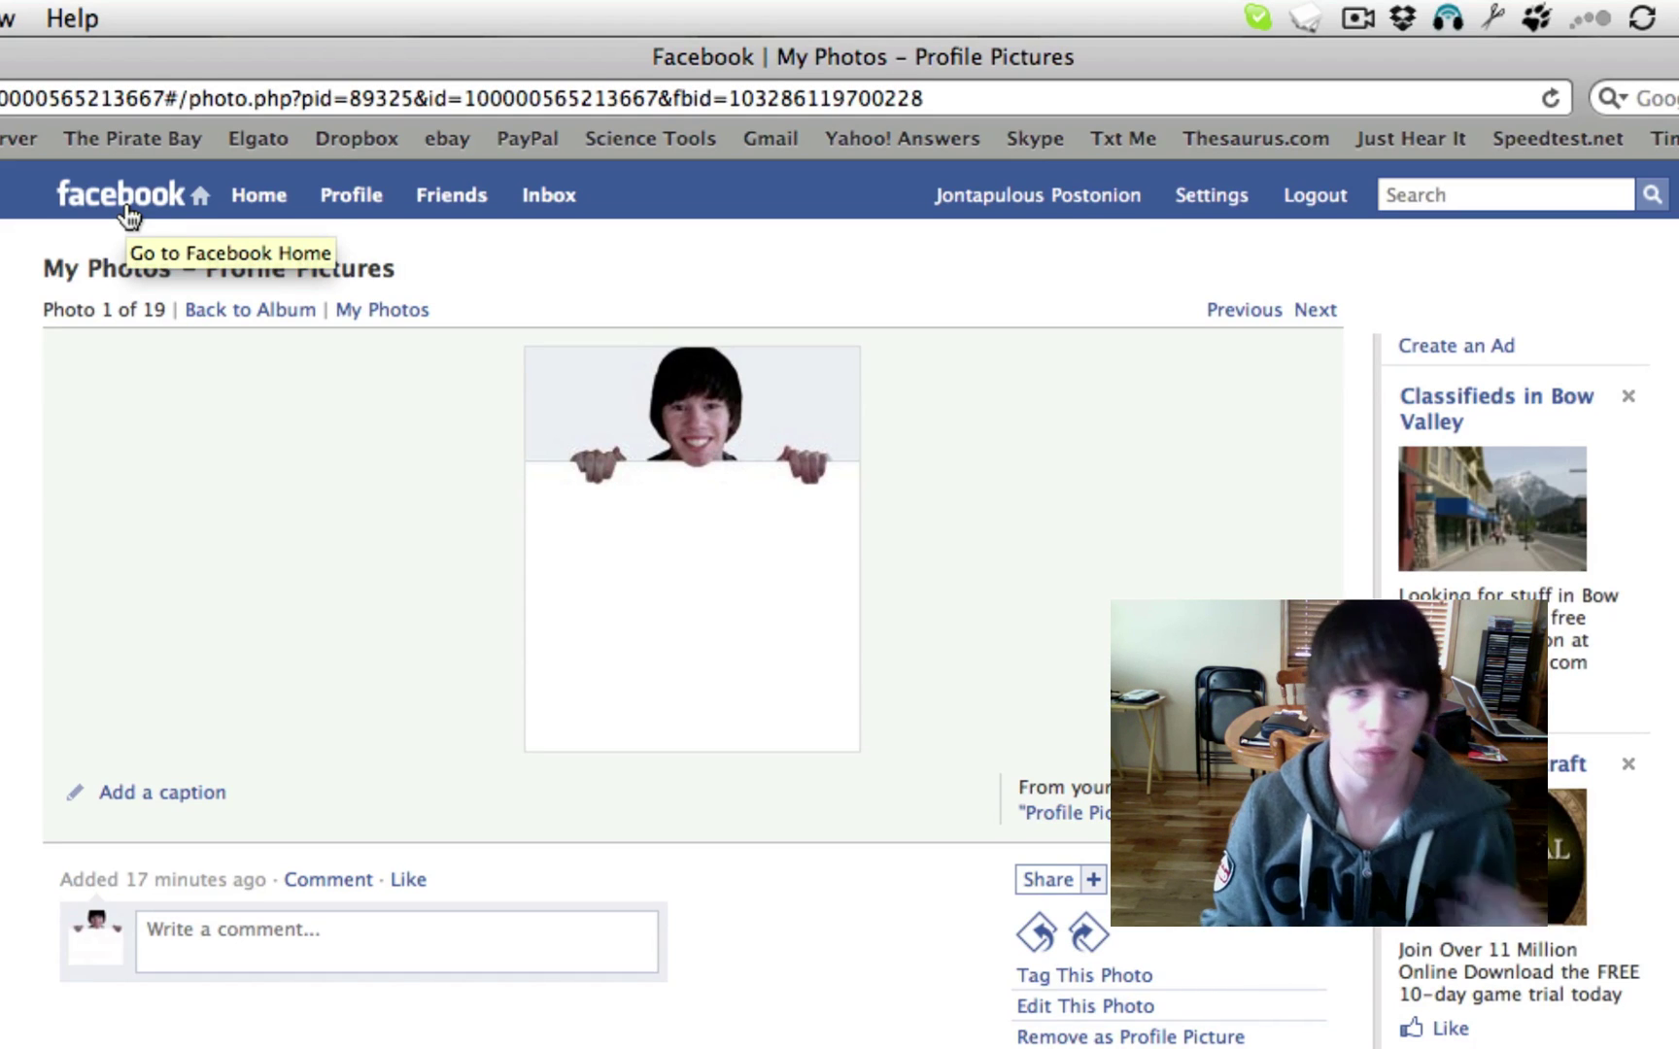
Leave the Facebook photo page and switch to the untitled ScreenFlow project
left_click(1035, 204)
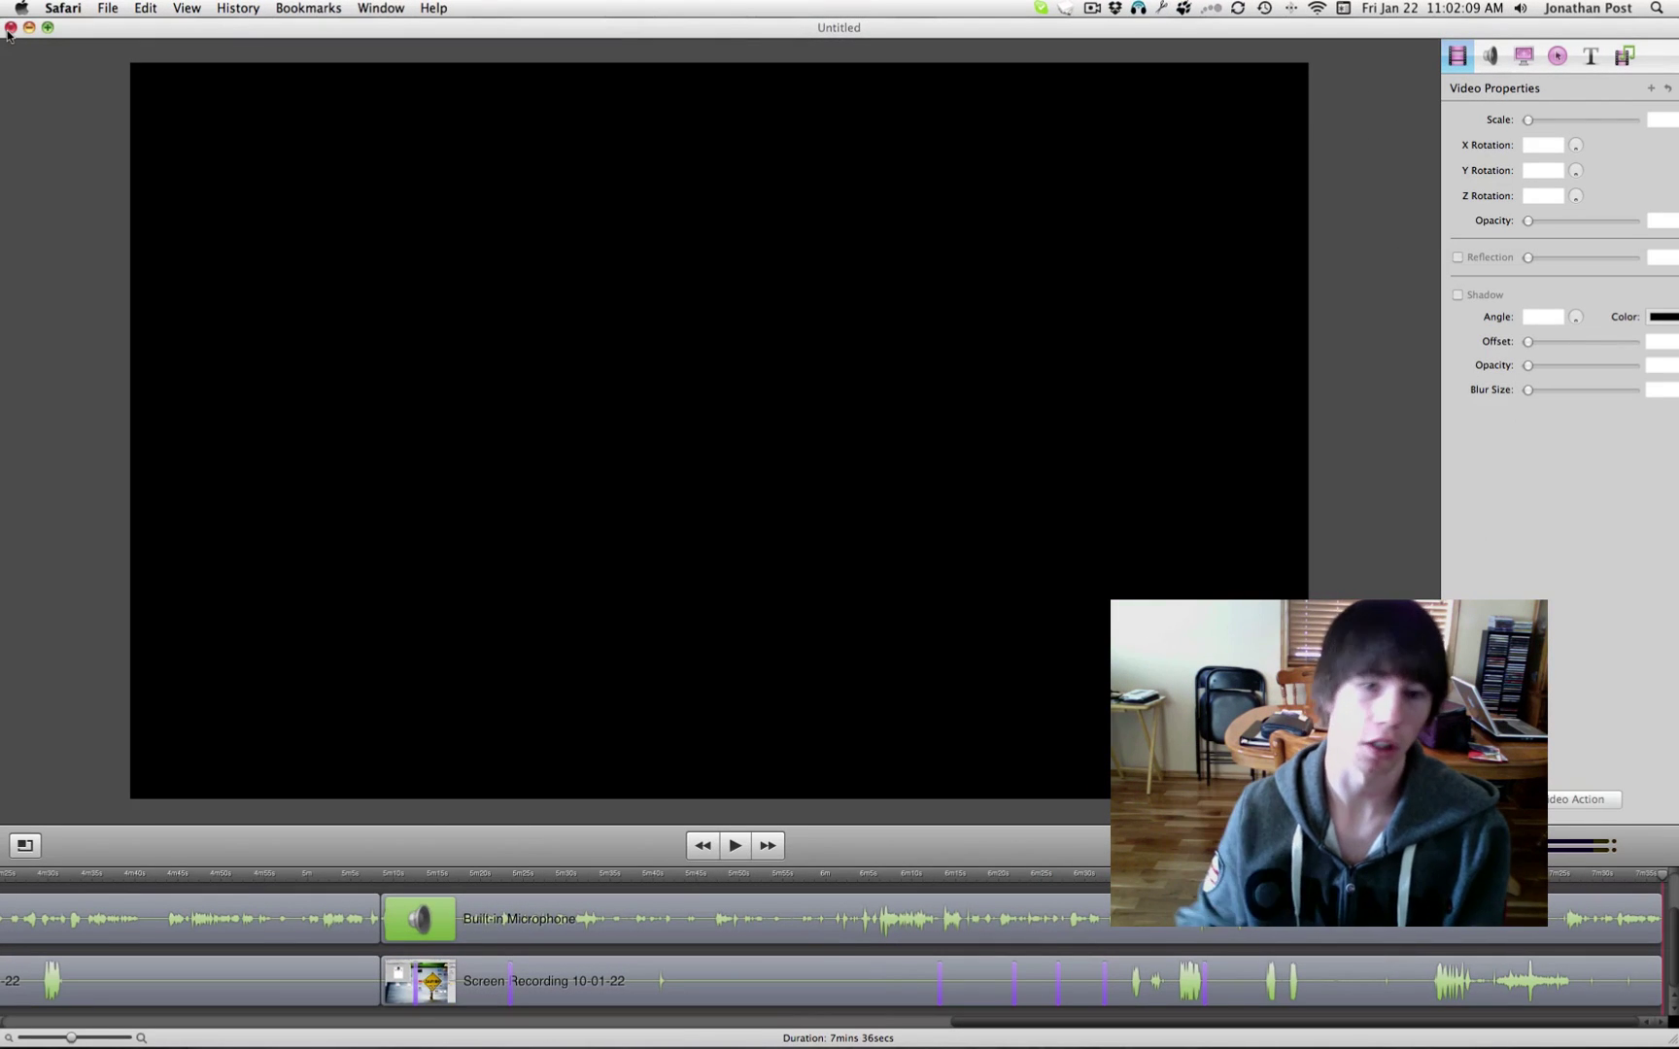
left_click(232, 30)
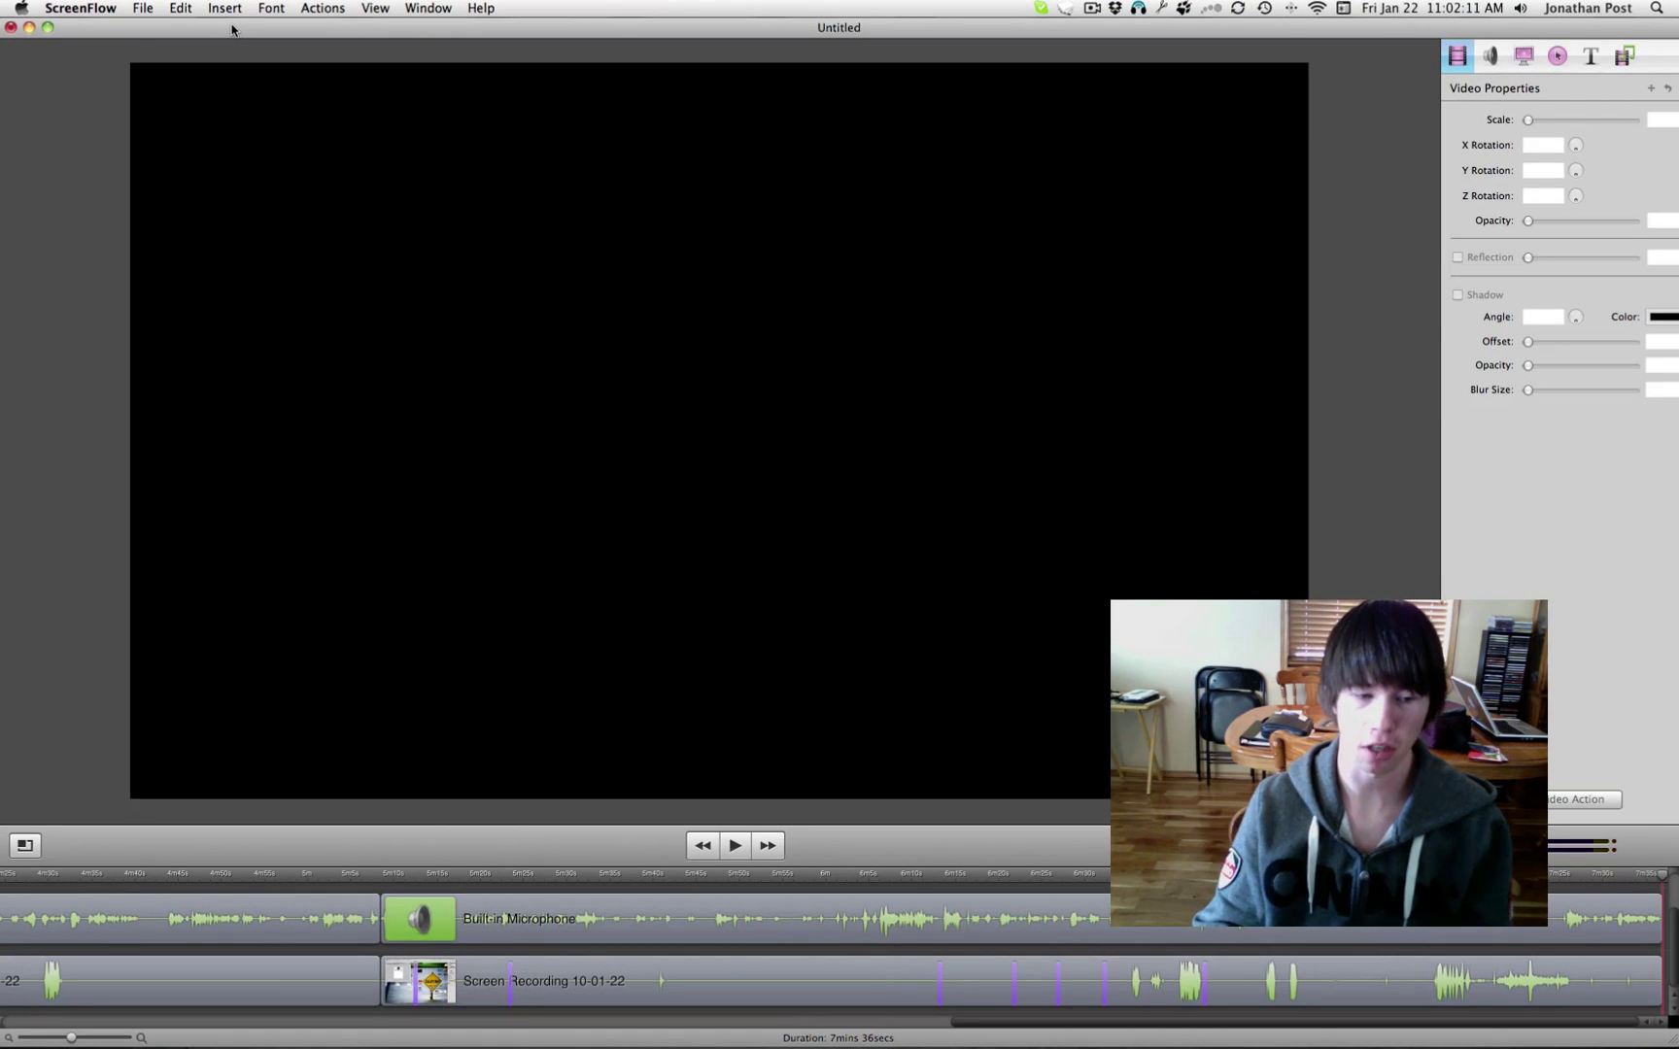